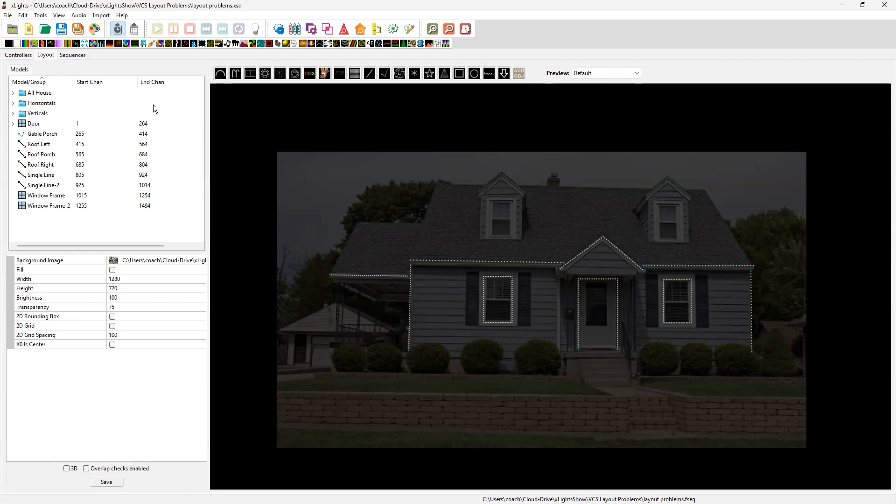
Preview the two Bars effects on All House and the Single Strand effects on Horizontals and Verticals in the sequence
left_click(72, 55)
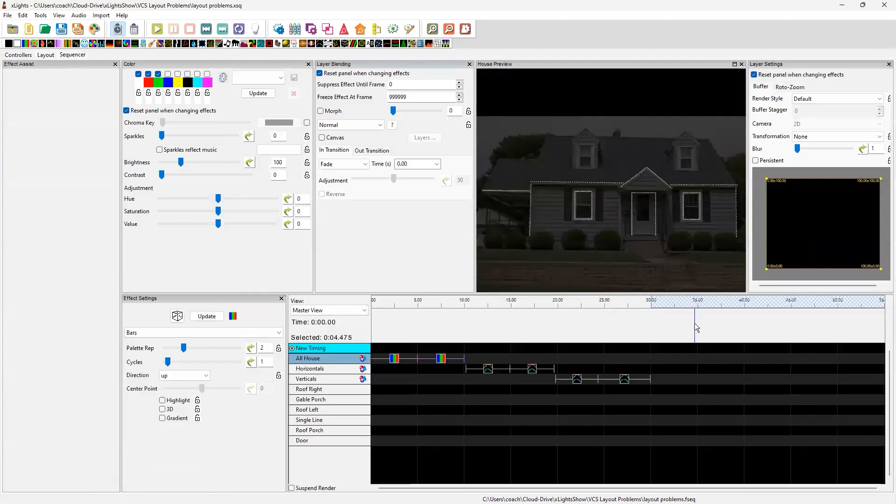
left_click(394, 362)
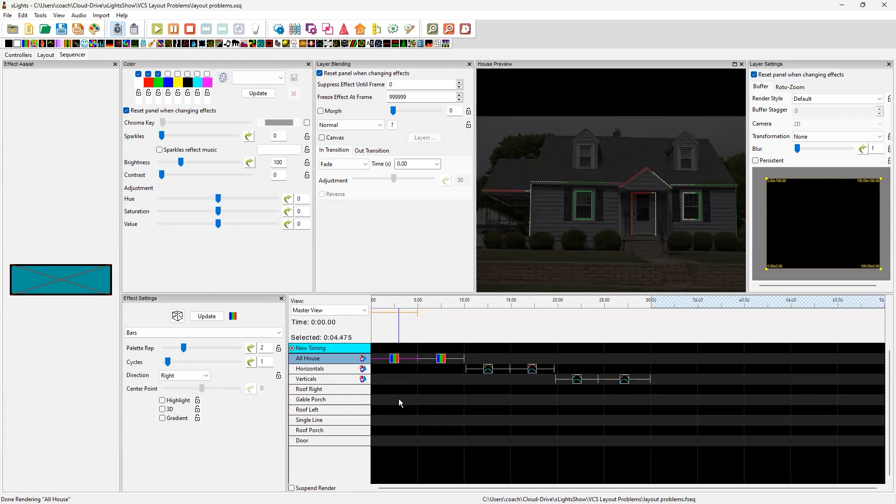
left_click(440, 359)
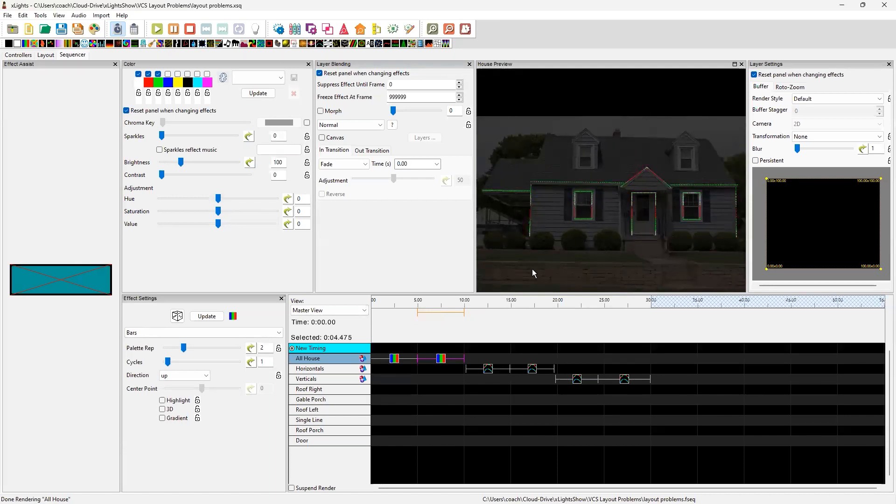
left_click(490, 371)
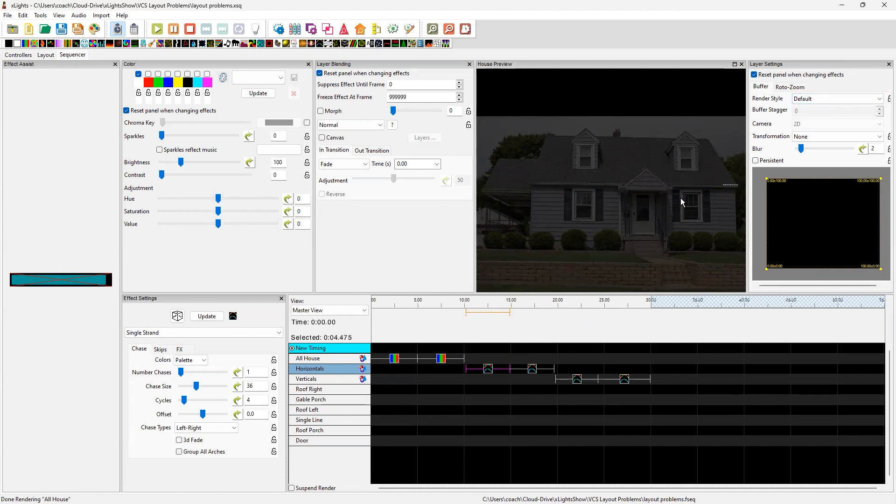
left_click(531, 369)
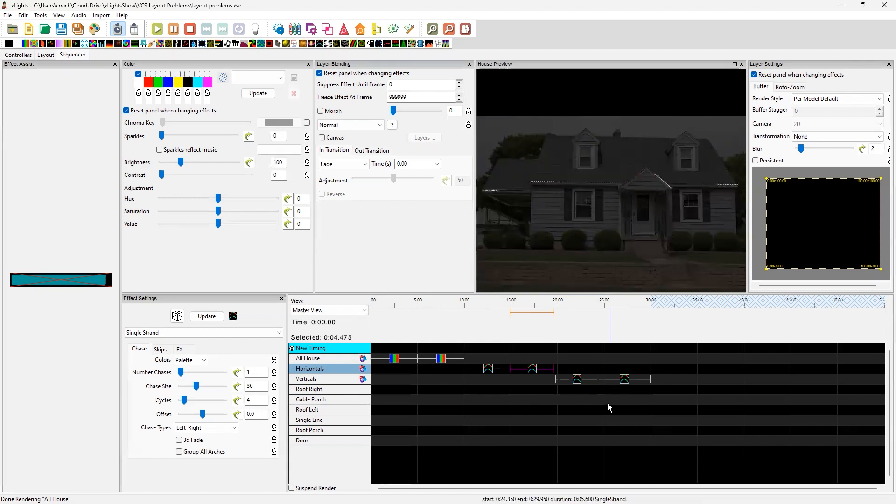
left_click(579, 378)
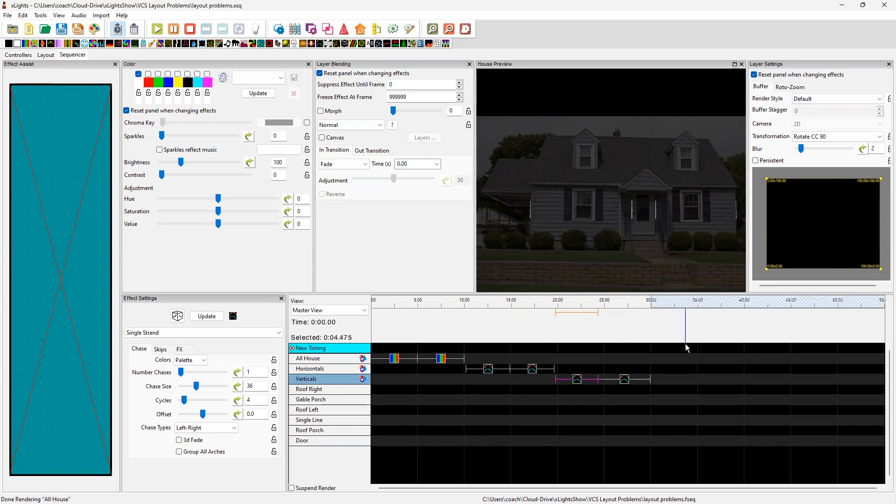
left_click(625, 384)
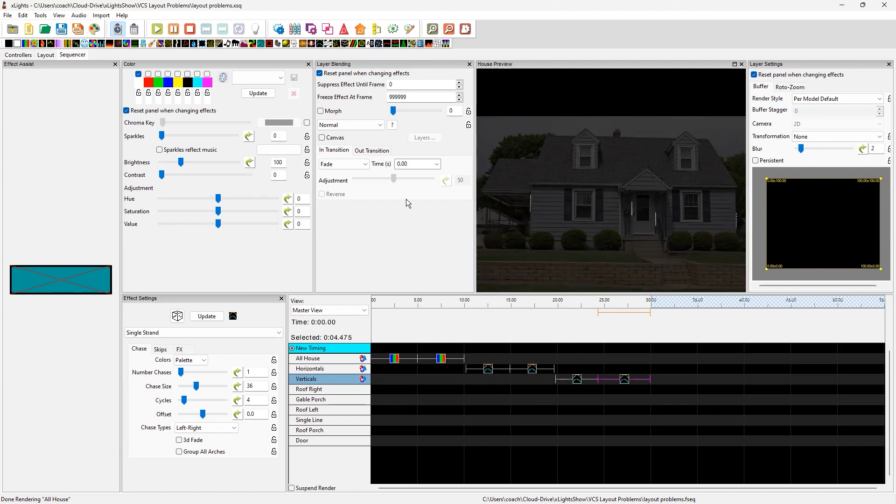
Examine the layout's roof, porch gable and vertical line models, checking each one's start point, direction and node count
left_click(45, 55)
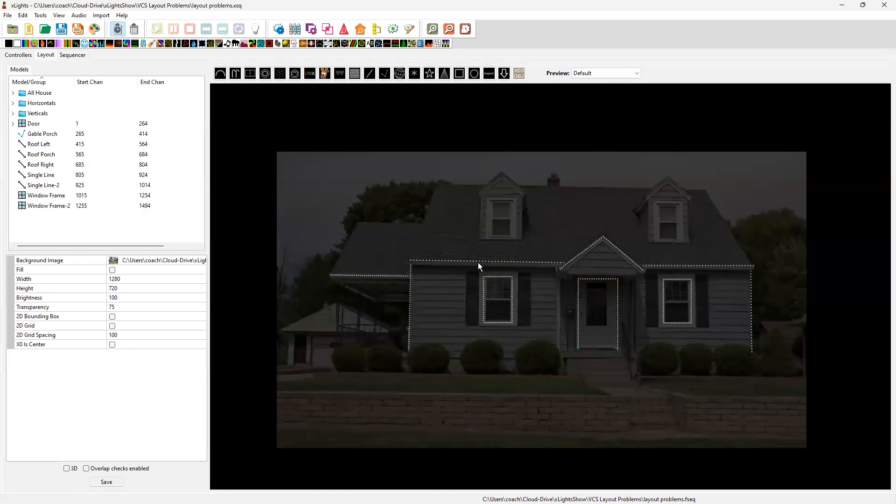
left_click(386, 275)
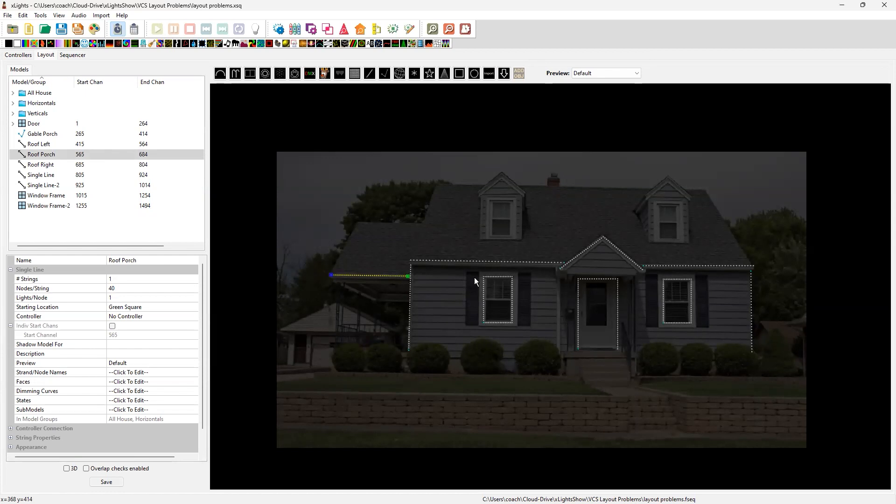
left_click(453, 261)
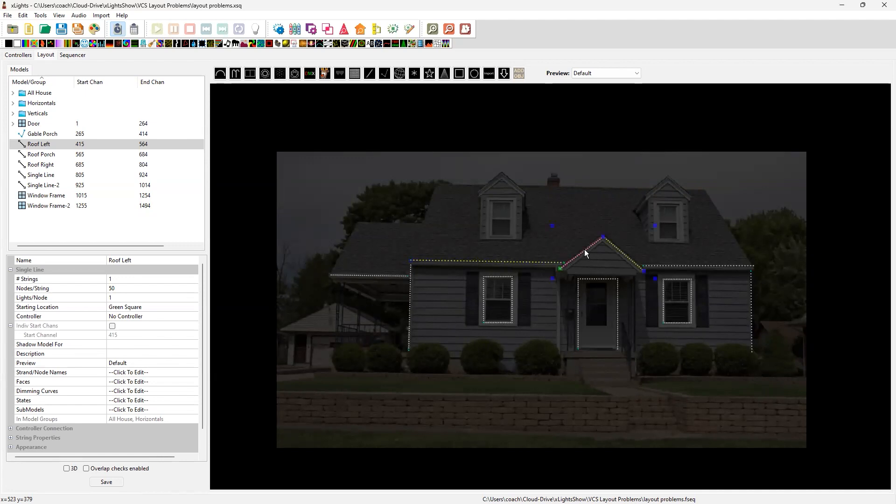
left_click(585, 252)
left_click(683, 265)
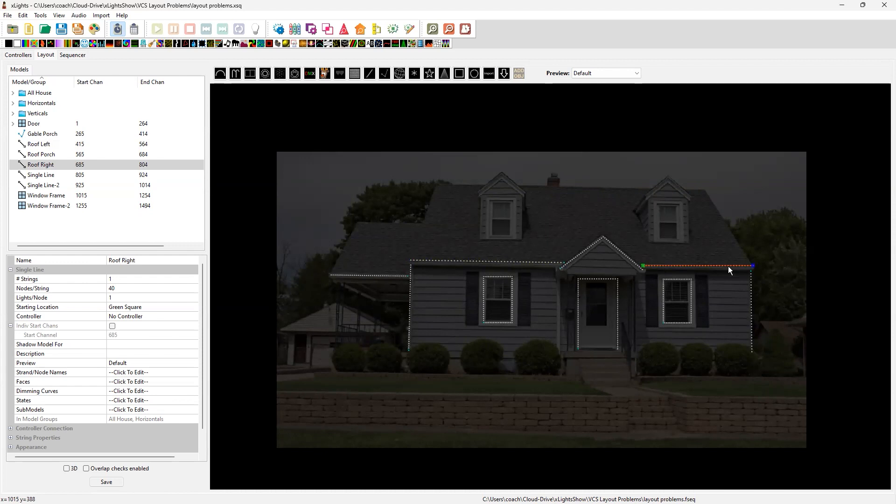
left_click(576, 256)
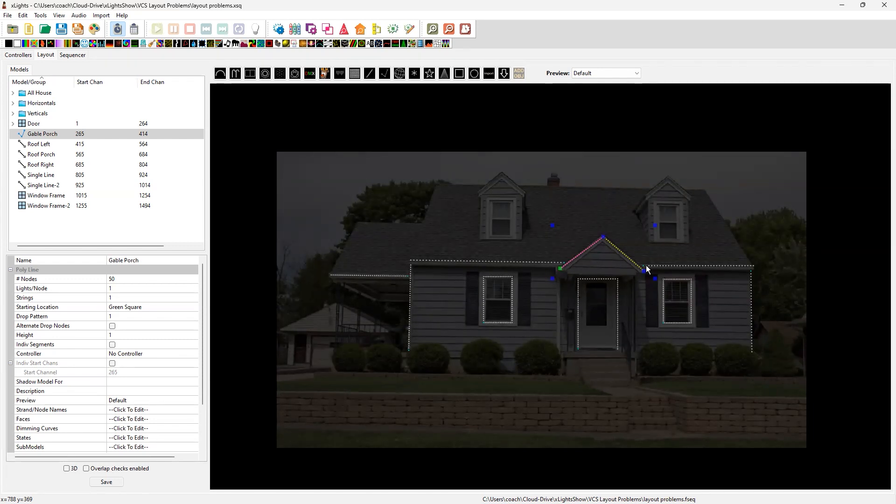
left_click(526, 263)
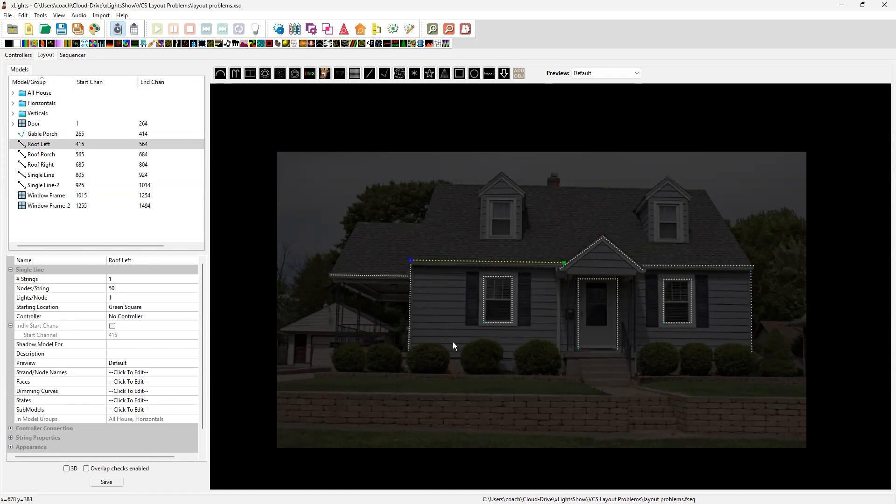
left_click(411, 311)
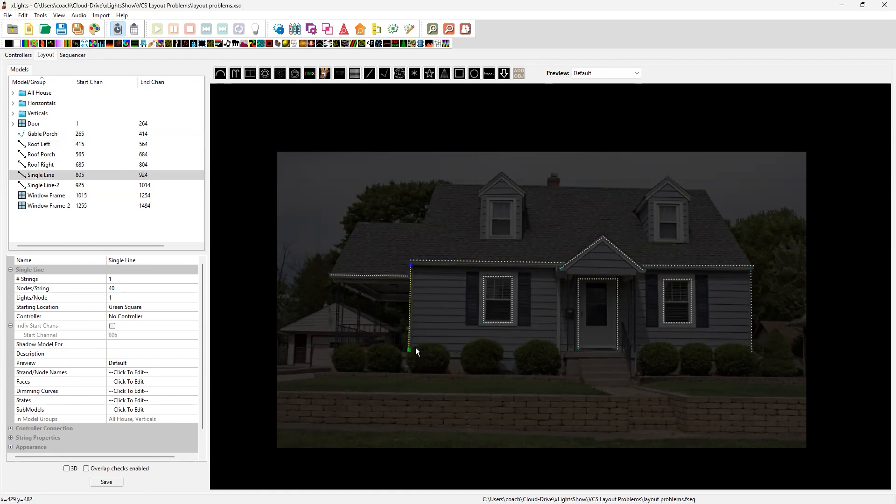
left_click(754, 314)
left_click(751, 314)
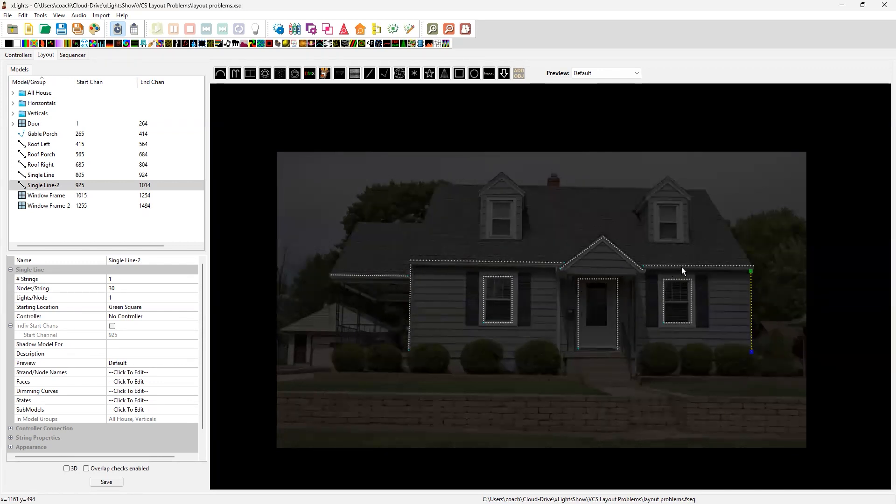
Place a Single Line model across the full width of the main roof, shift it onto the eave, and move it above the house image
left_click(370, 73)
left_click_drag(401, 239, 784, 239)
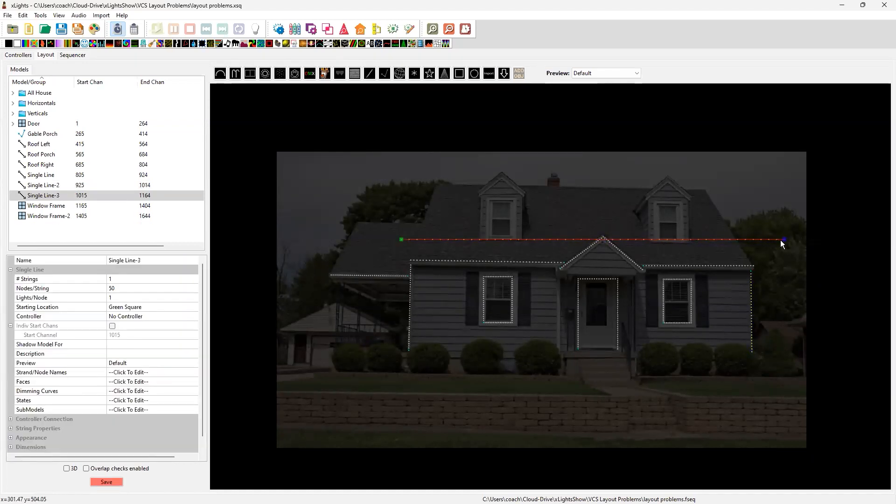
left_click_drag(705, 241, 715, 258)
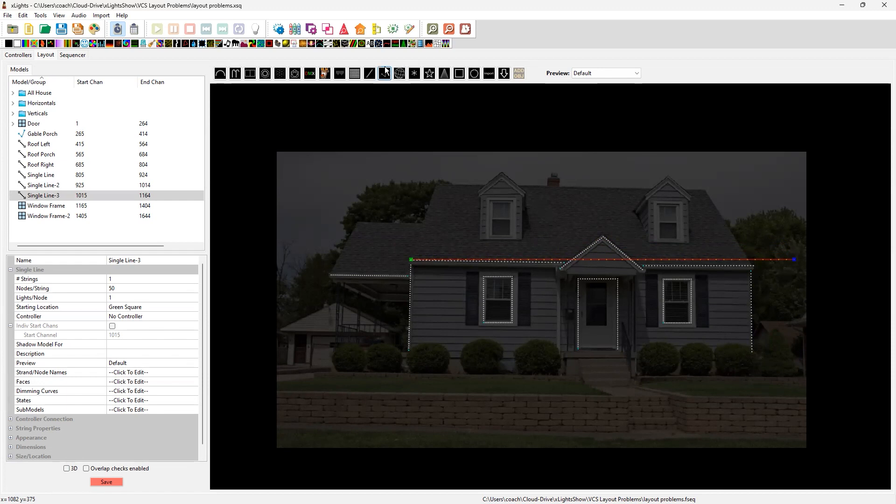
left_click_drag(654, 258, 617, 123)
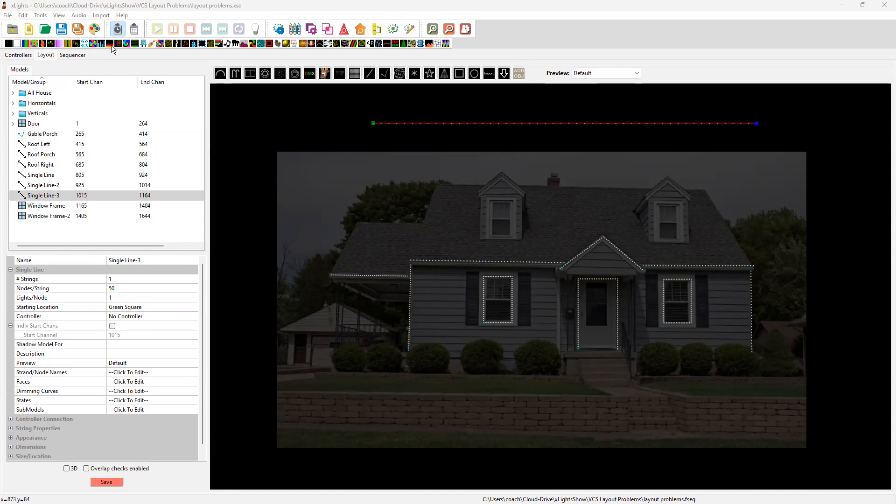
Temporarily change the show directory to the VCS Layout folder, discarding the unsaved model changes
left_click(30, 56)
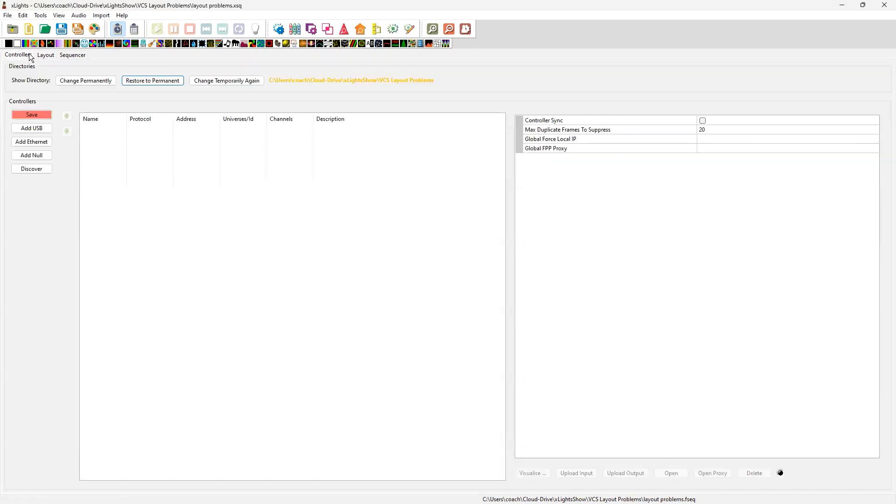
left_click(242, 81)
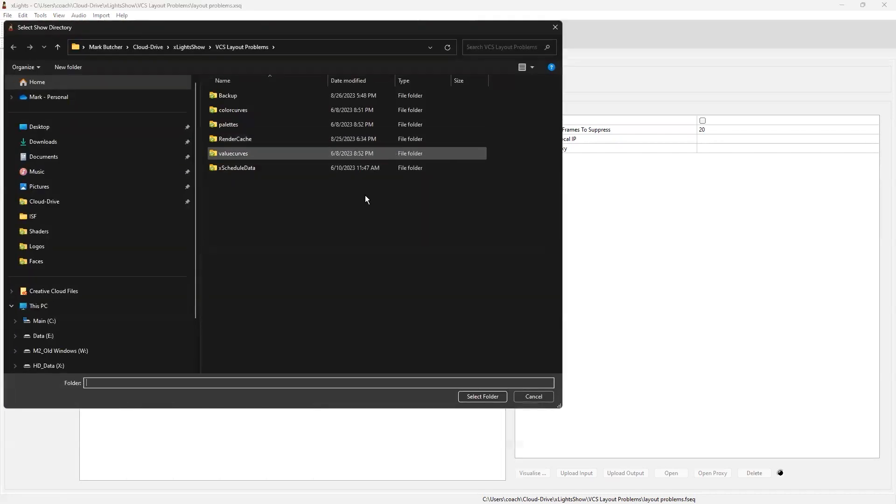
left_click(200, 49)
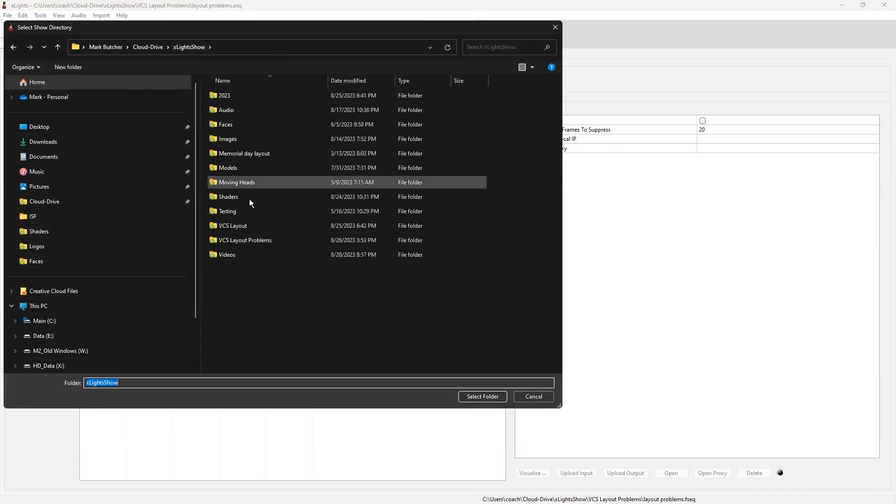
left_click(248, 225)
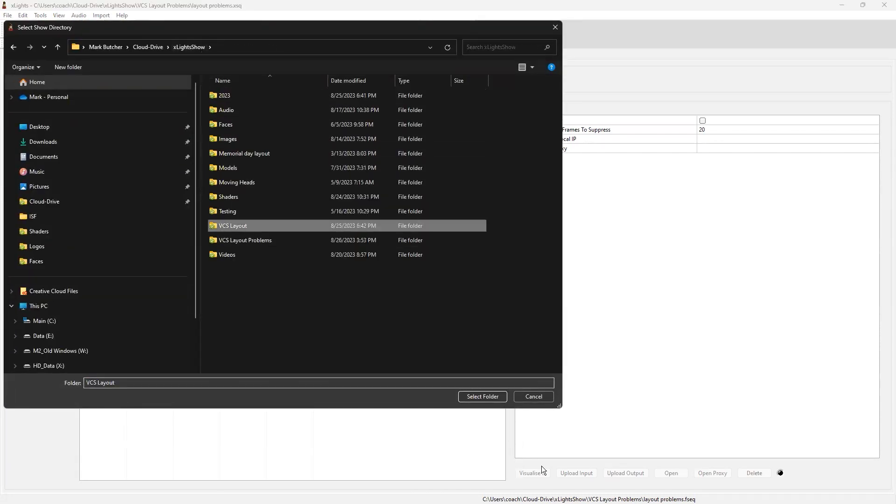
left_click(479, 398)
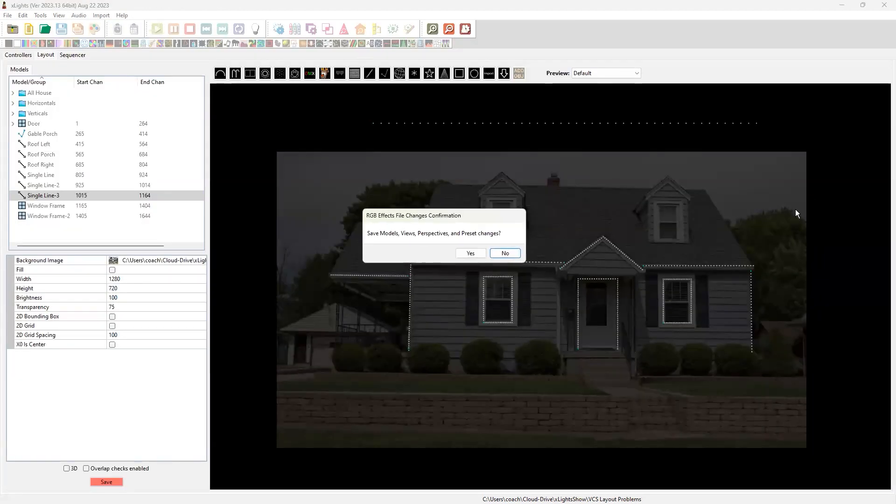
left_click(505, 254)
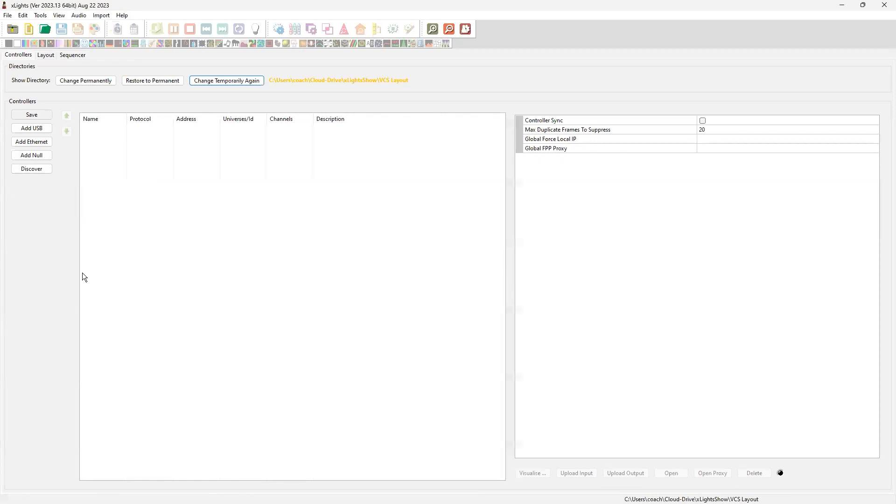
In the empty layout, draw a Single Line model from left to right along the side porch's roof edge
left_click(50, 56)
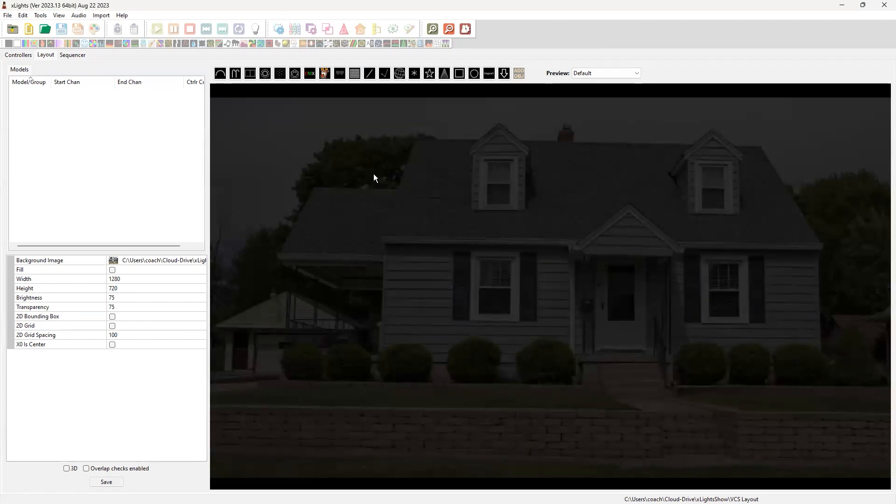
left_click(370, 73)
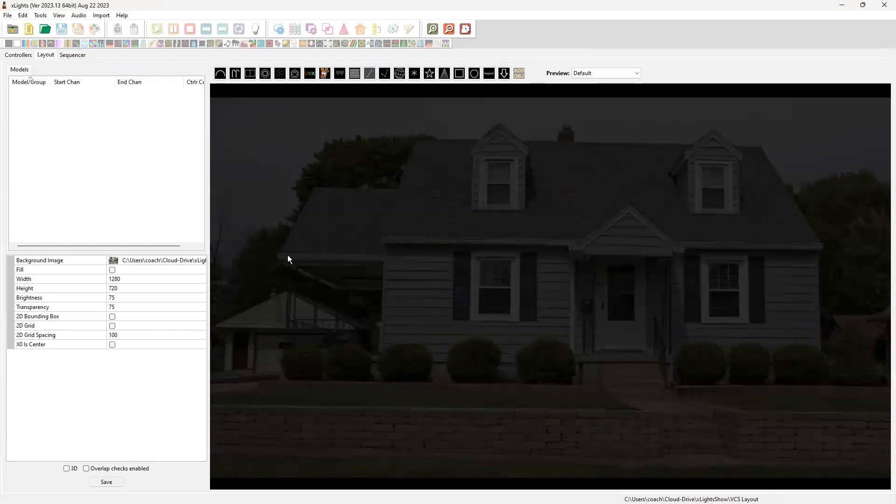
left_click_drag(279, 255, 382, 255)
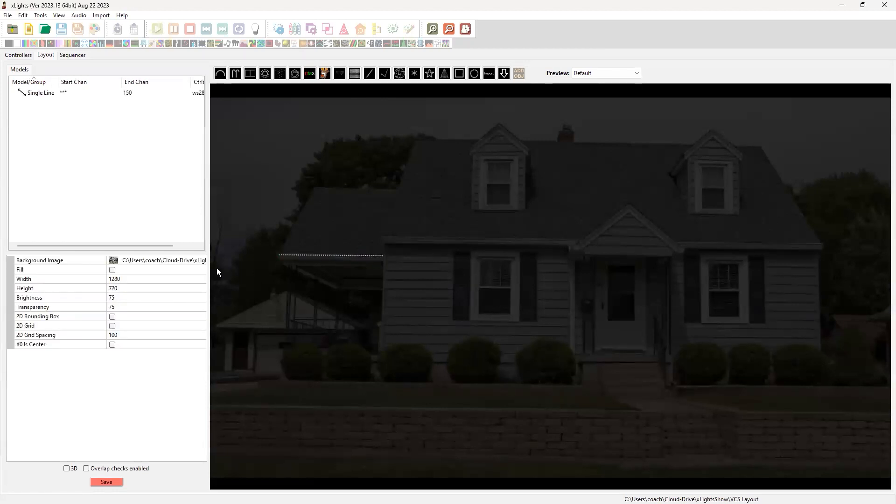
Set the side porch line to 25 nodes per string and pull its right end slightly inward
left_click(335, 257)
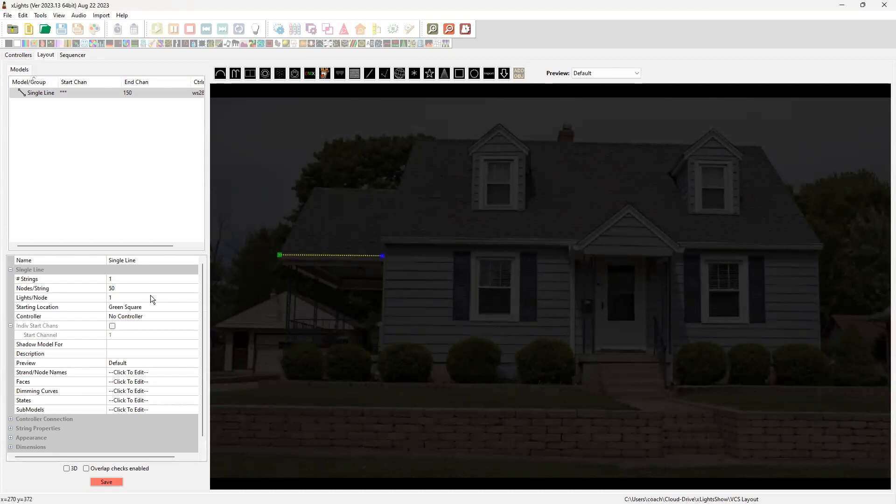
left_click(122, 289)
type("25")
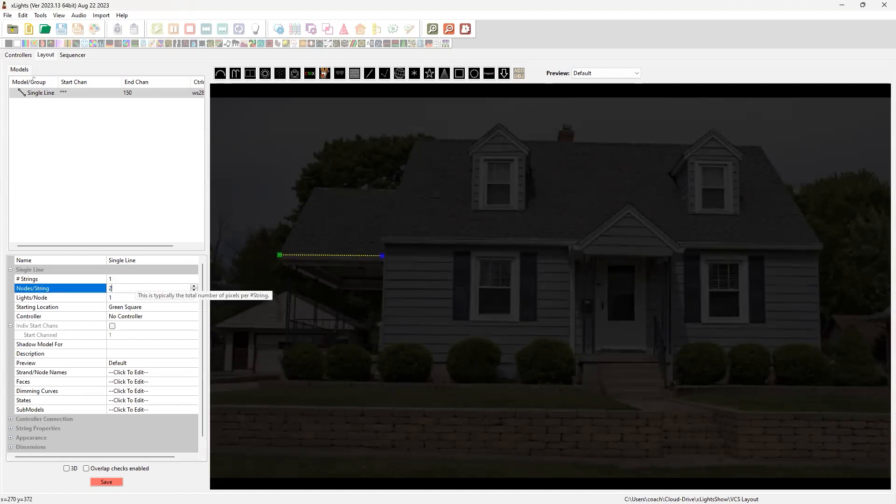
key("Return")
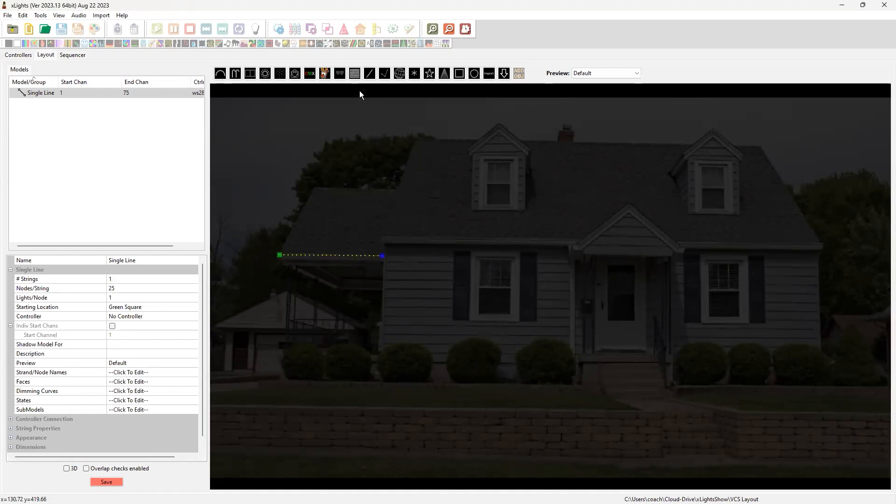
left_click(382, 257)
mouse_move(384, 256)
left_mouse_down()
mouse_move(376, 275)
mouse_move(380, 241)
mouse_move(379, 253)
left_mouse_up()
left_click(458, 266)
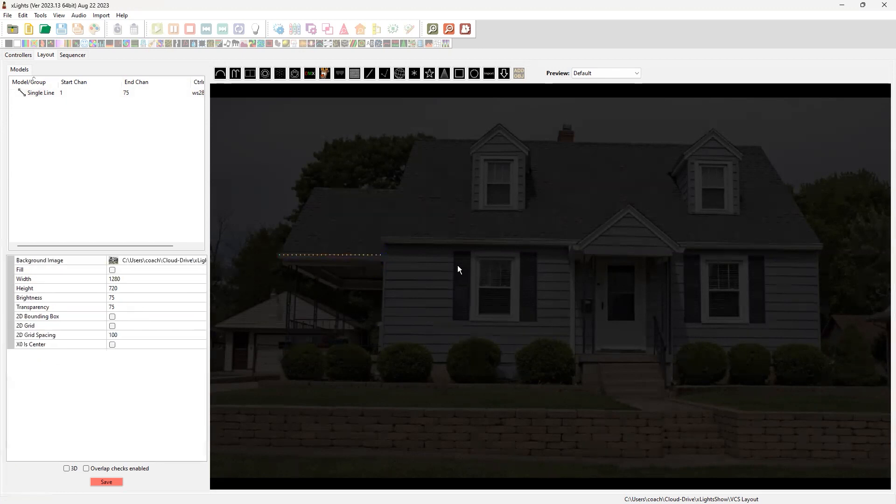
Draw a Single Line model from left to right along the main roof's eave, ending at the porch gable
left_click(369, 74)
left_click_drag(383, 239, 574, 239)
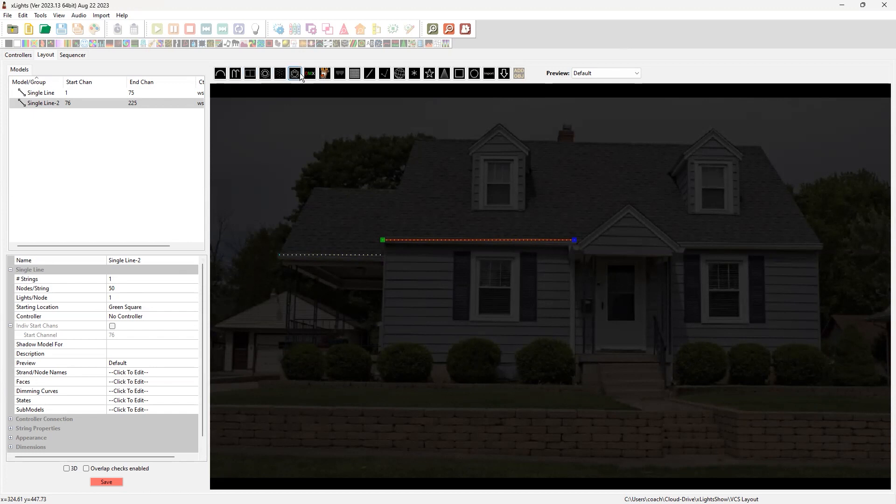
Draw a Single Line model from left to right along the eave right of the porch gable and set it to 30 nodes per string
left_click(369, 73)
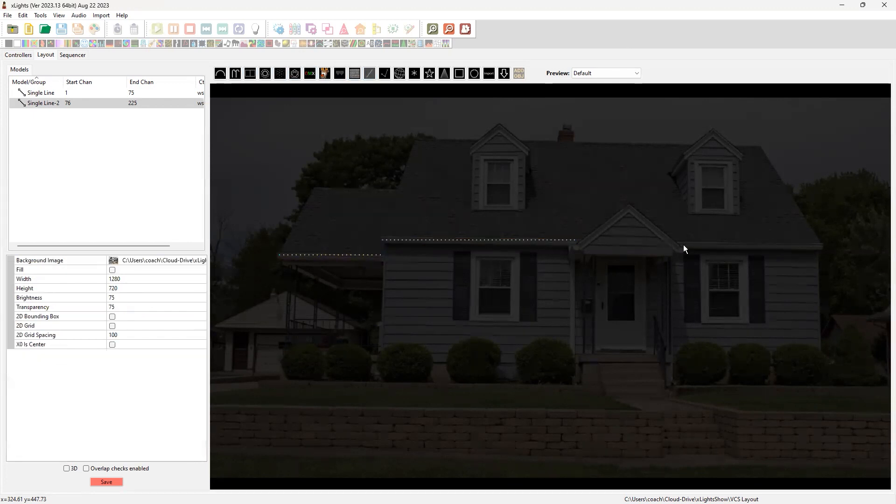
left_click_drag(681, 243, 820, 243)
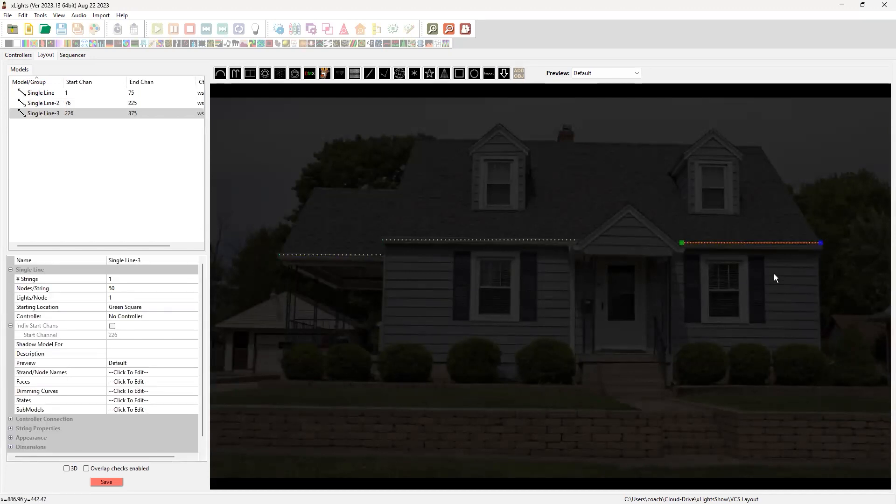
left_click(139, 286)
type("30")
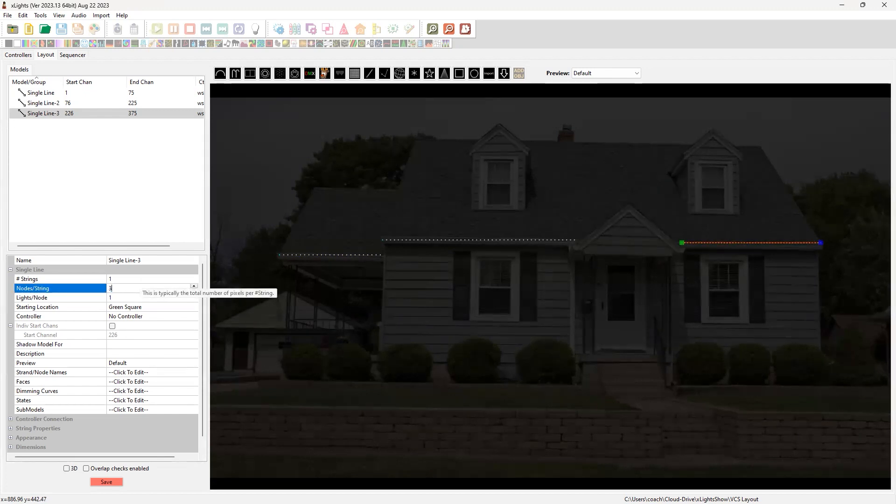
key("Return")
left_click(646, 279)
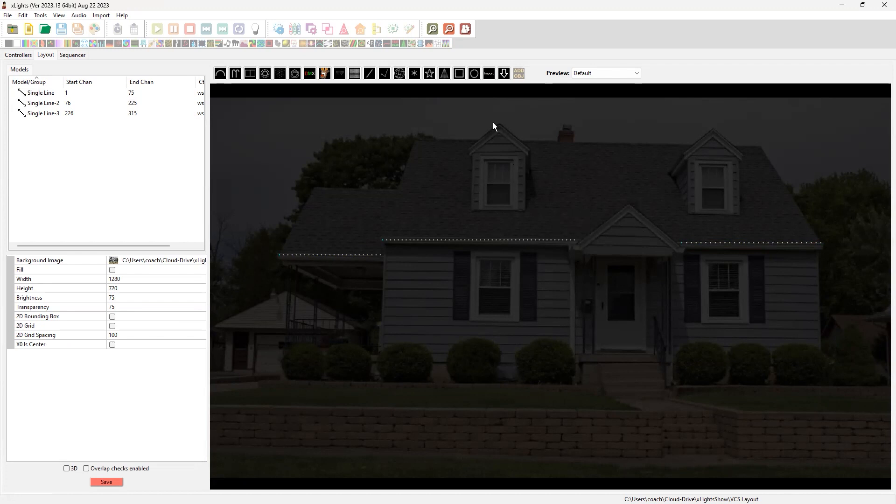
Draw a Poly Line model from left to right over the front porch gable, with its middle point at the peak
left_click(385, 72)
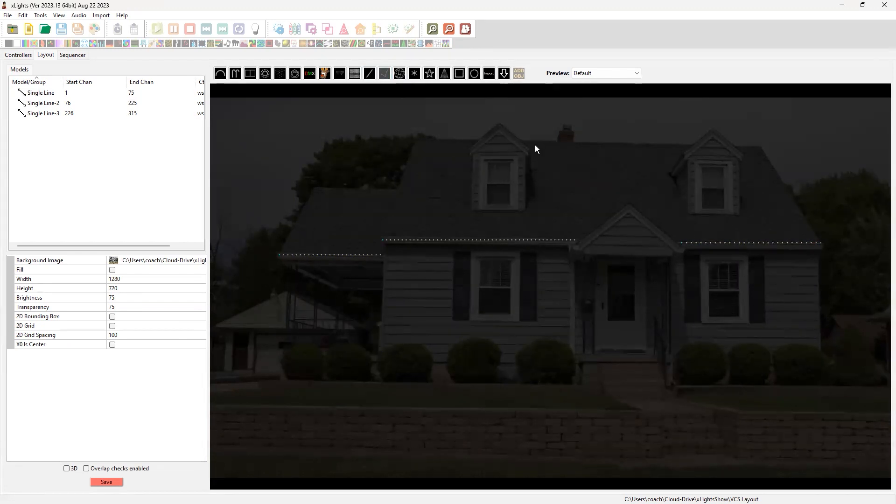
left_click(575, 247)
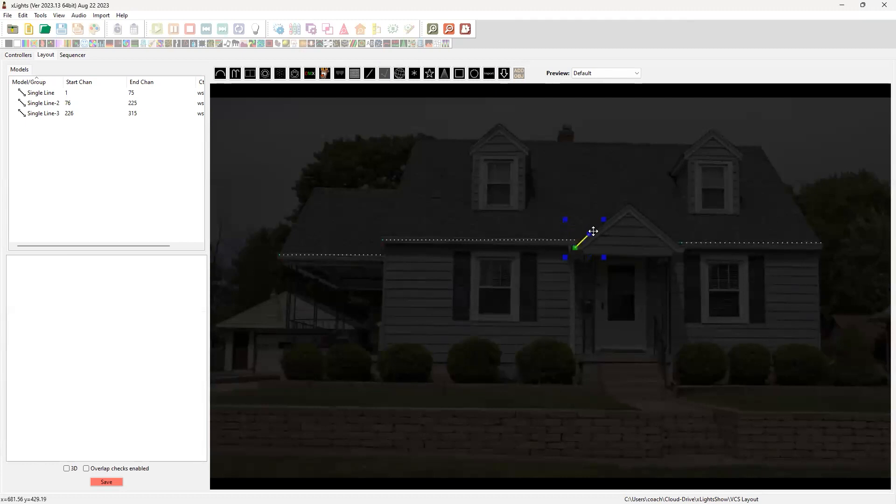
left_click(632, 204)
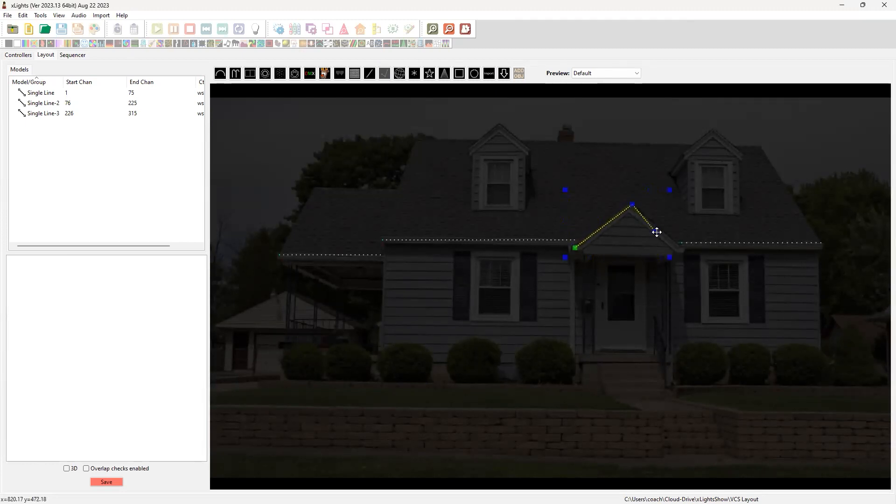
left_click(685, 250)
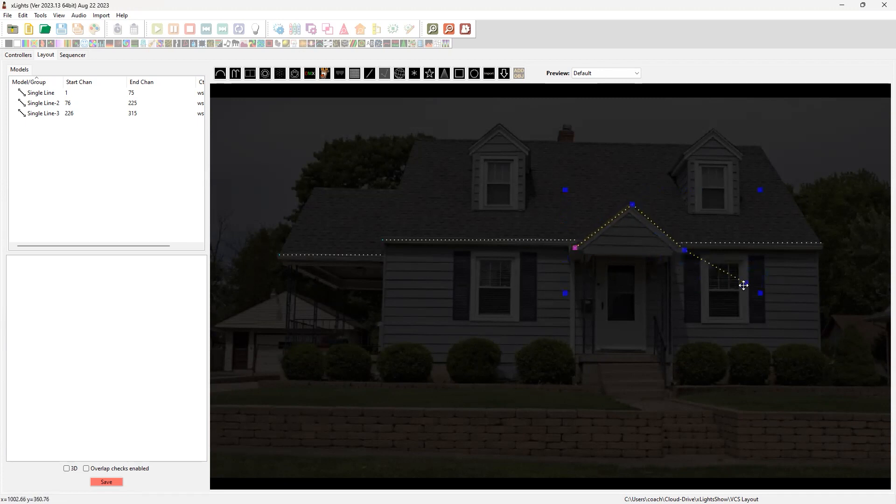
key("Escape")
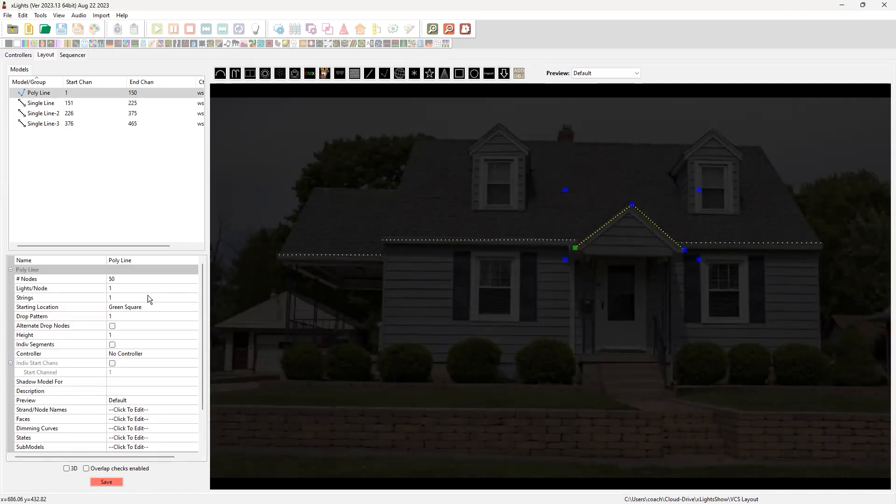
Set the porch gable poly line to 40 nodes
left_click(128, 280)
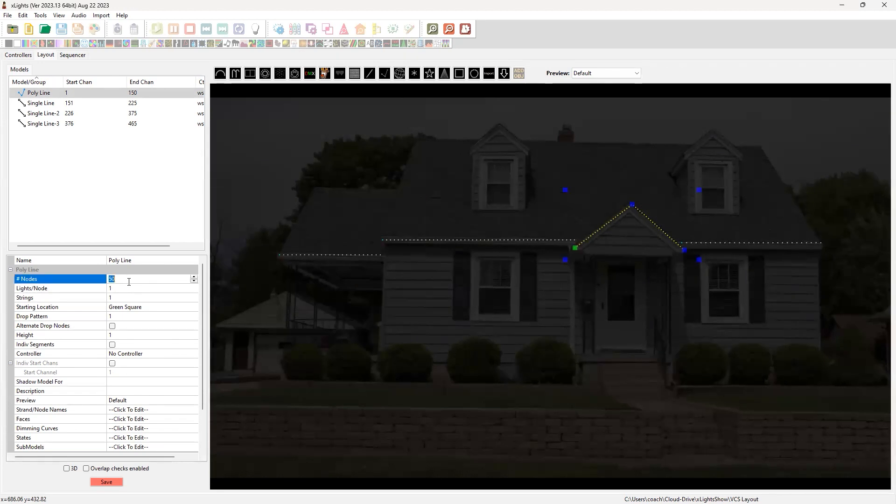
type("40")
key("Return")
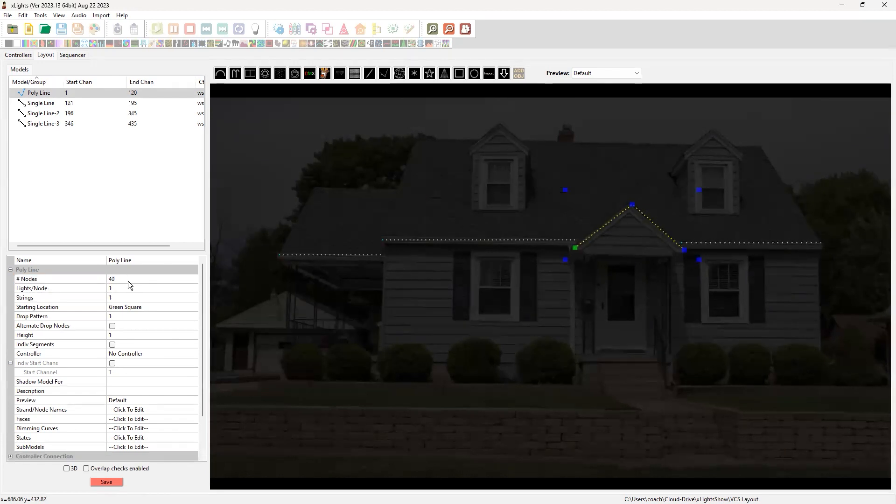
left_click(725, 344)
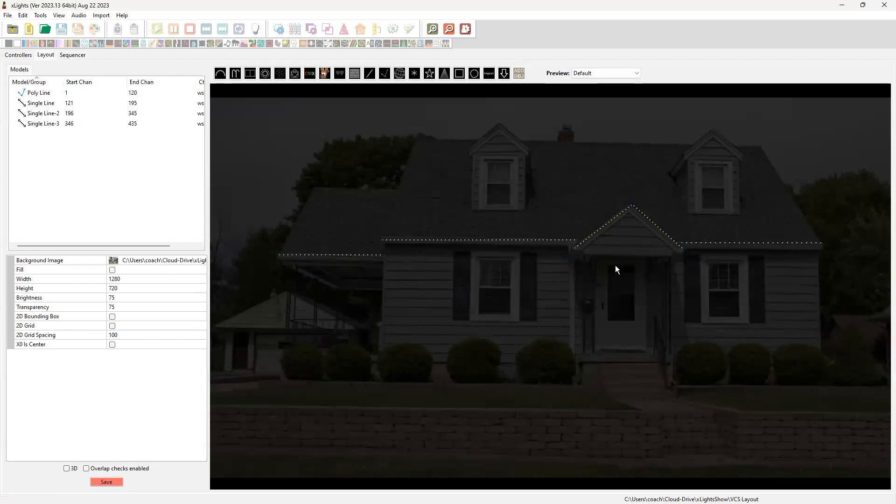
Draw a Poly Line with two unequal segments, starting left of the left dormer, peaking above it and descending across the roof
left_click(384, 73)
left_click(465, 148)
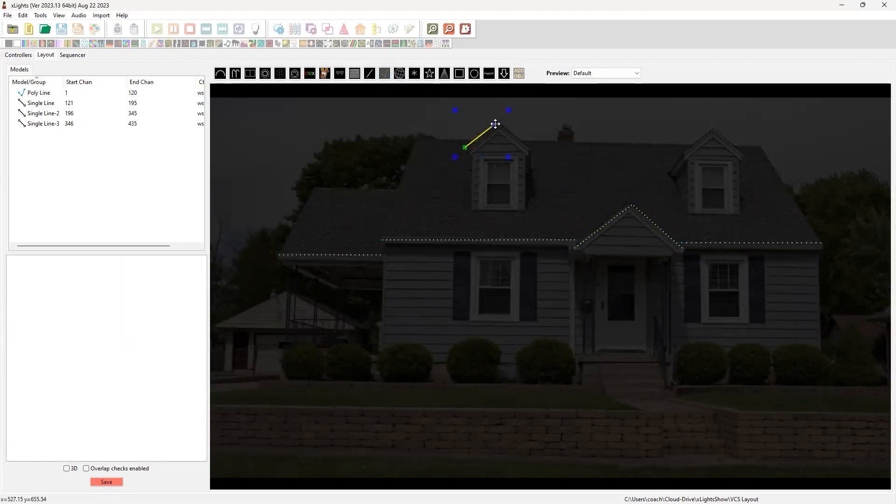
left_click(498, 114)
left_click(589, 177)
double_click(678, 140)
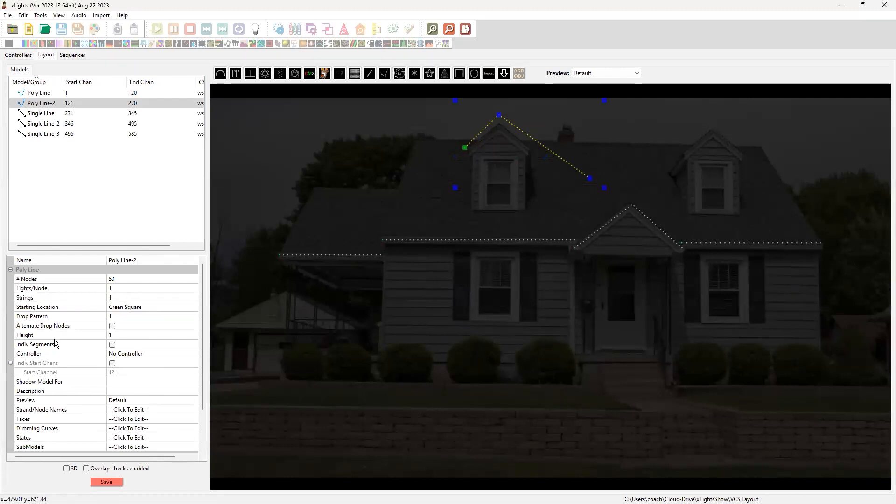
Enable individual segments for the poly line over the left dormer, with 13 nodes in segment 1 and 37 in segment 2
left_click(39, 343)
left_click(112, 345)
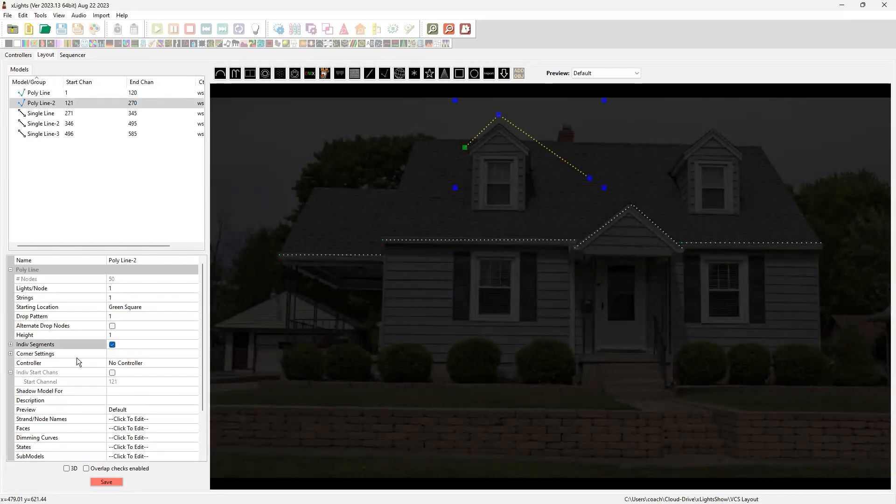
left_click(10, 345)
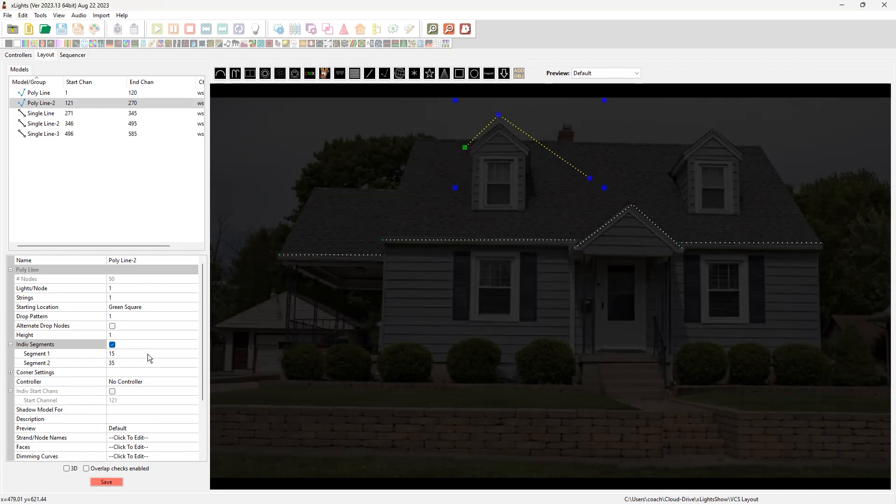
left_click(119, 354)
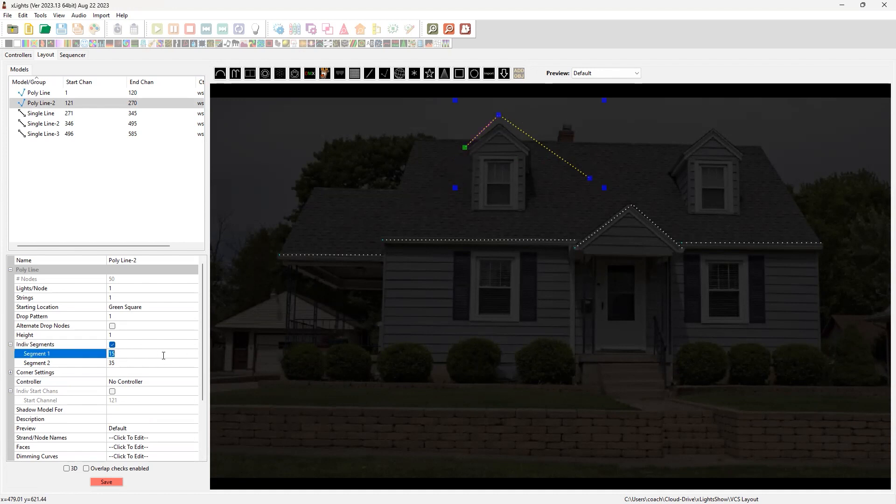
type("13")
key("Return")
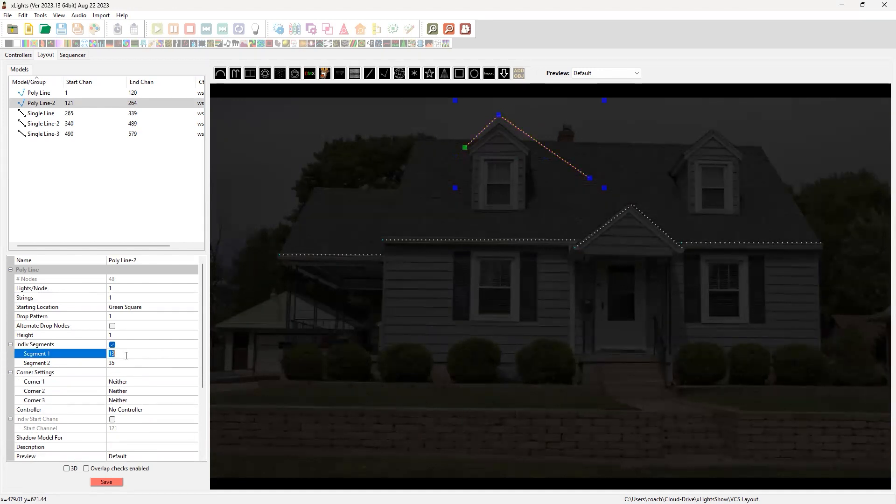
left_click(129, 362)
type("37")
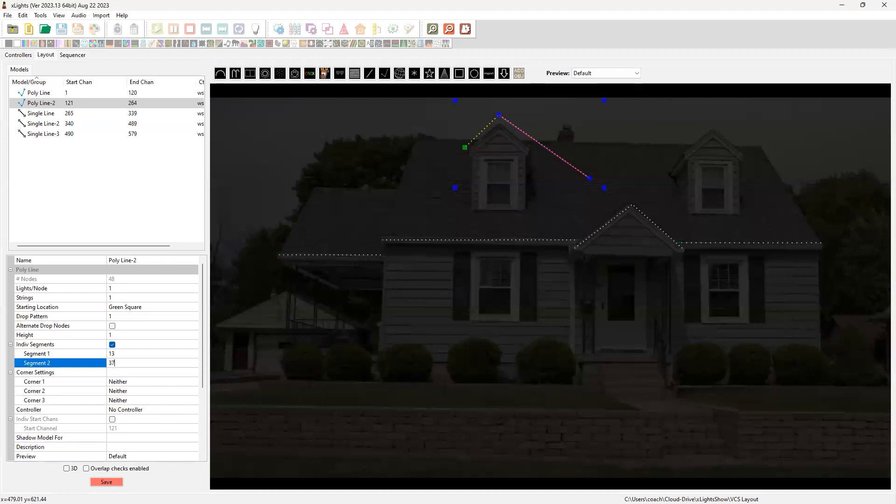
key("Return")
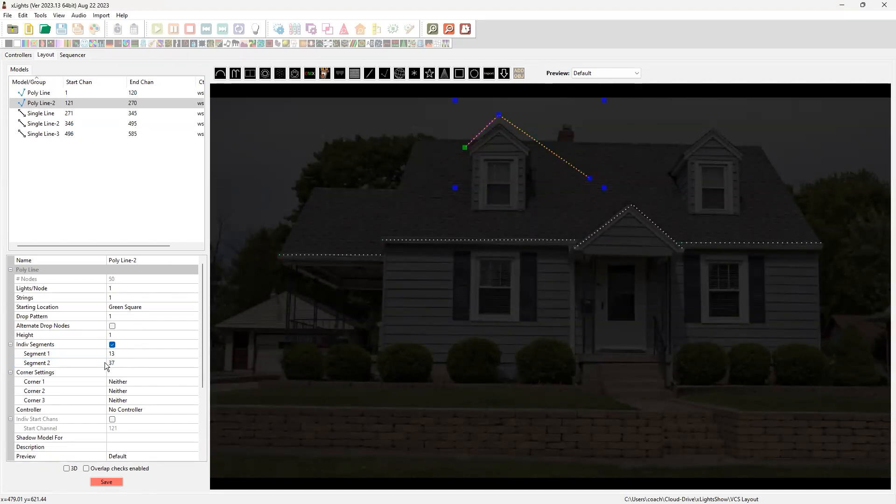
Delete the unequal two-segment poly line over the left dormer
left_click(589, 176)
key("Delete")
left_click(480, 270)
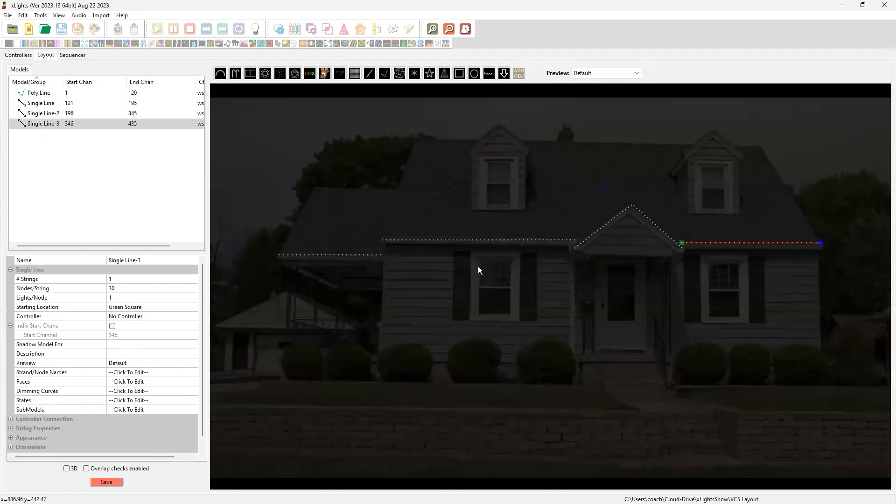
left_click(533, 351)
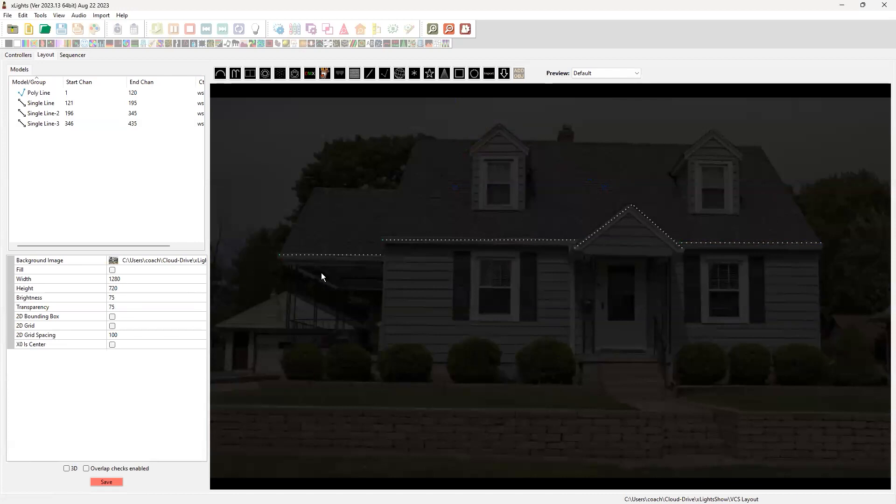
Review the model names of the side porch line, both main eave lines and the porch gable poly line
left_click(324, 256)
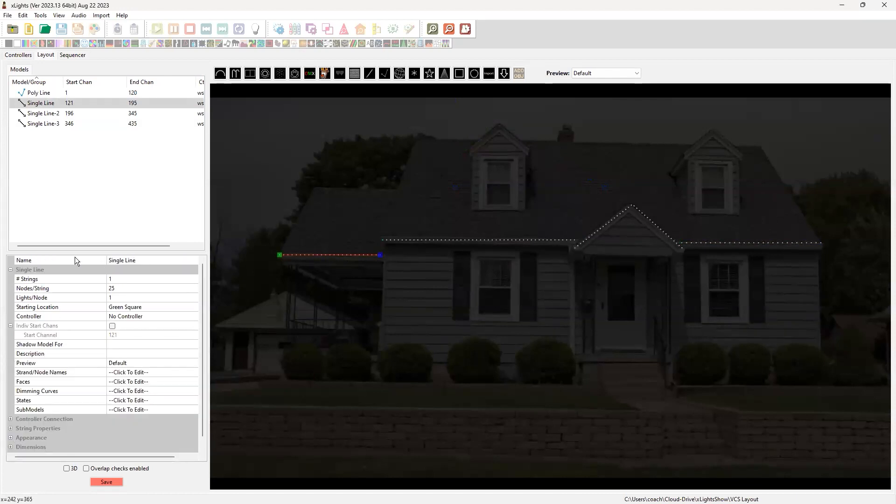
left_click(472, 240)
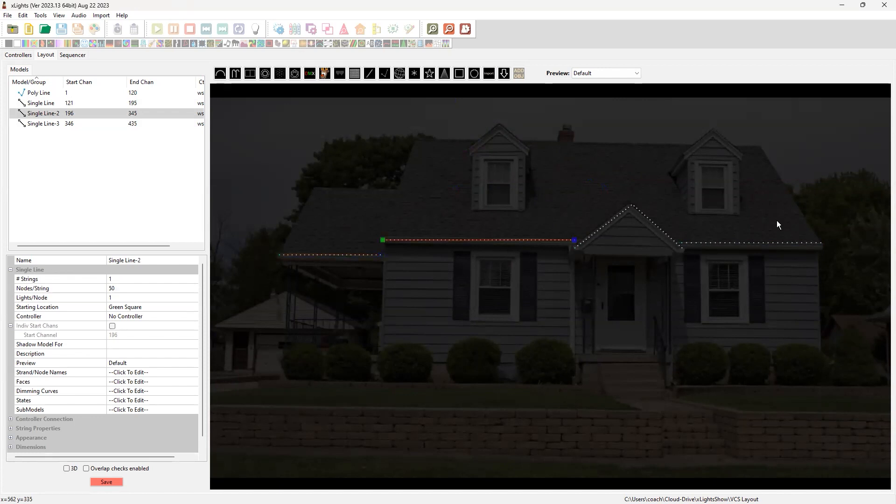
left_click(761, 241)
left_click(760, 244)
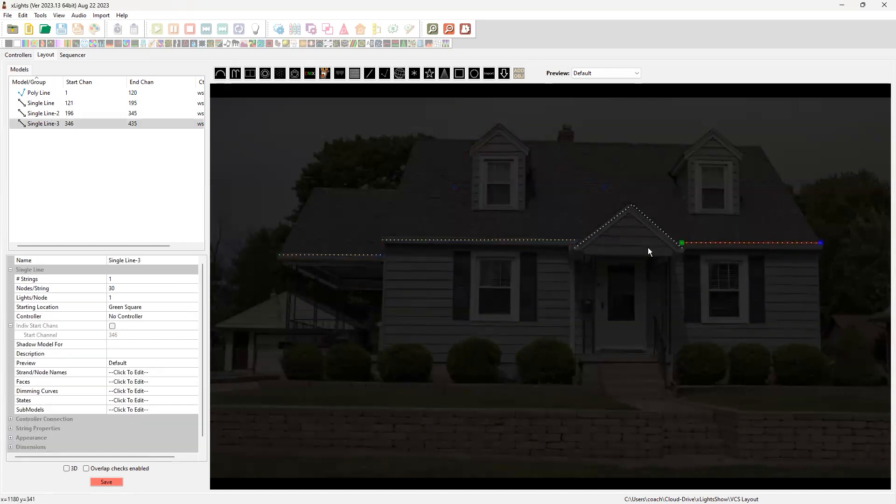
left_click(611, 220)
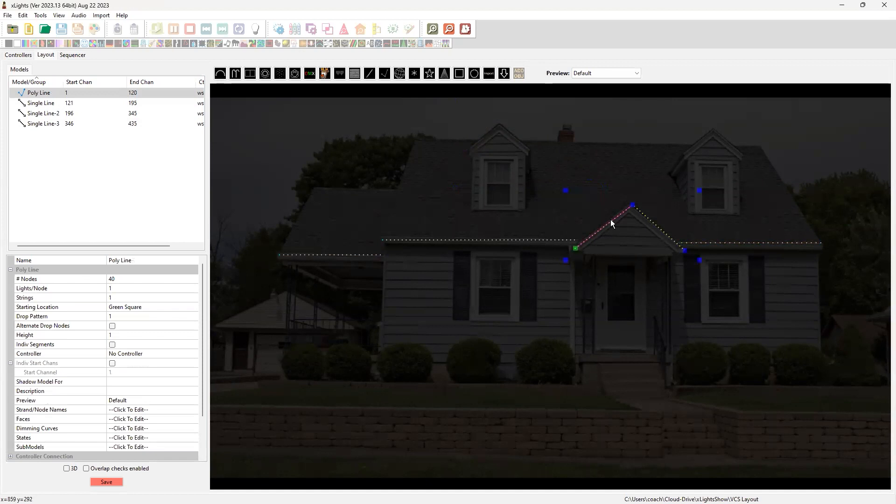
Try to rename the side porch line as Roof Porch
left_click(327, 256)
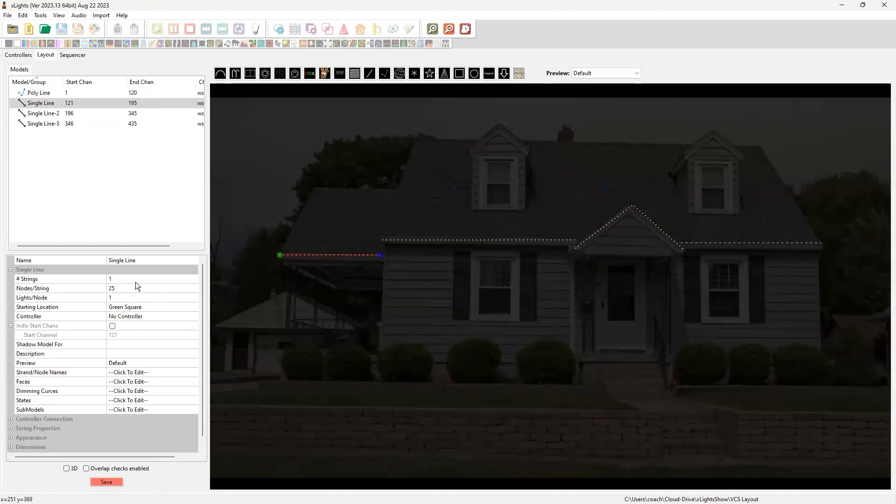
left_click(146, 260)
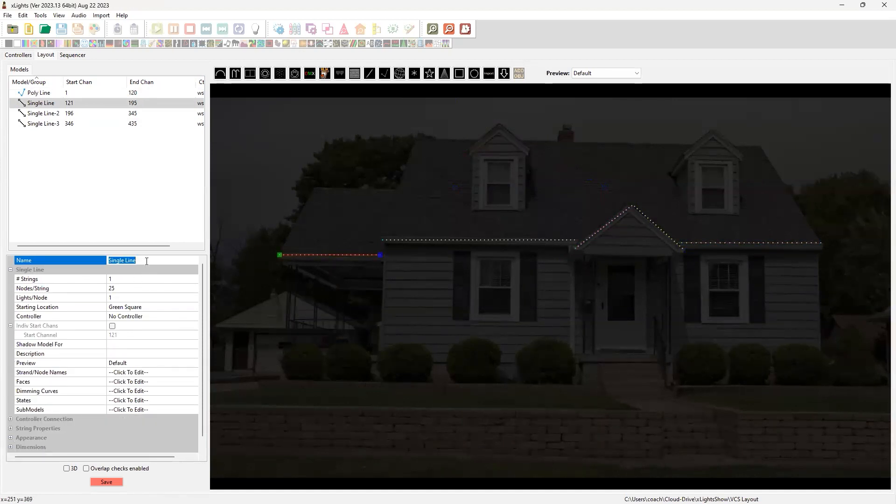
type("rOOF")
key("BackSpace")
key("BackSpace")
key("BackSpace")
key("BackSpace")
type("Roof Porch")
Try to rename the main eave line left of the gable as Roof Left
left_click(449, 243)
left_click(449, 240)
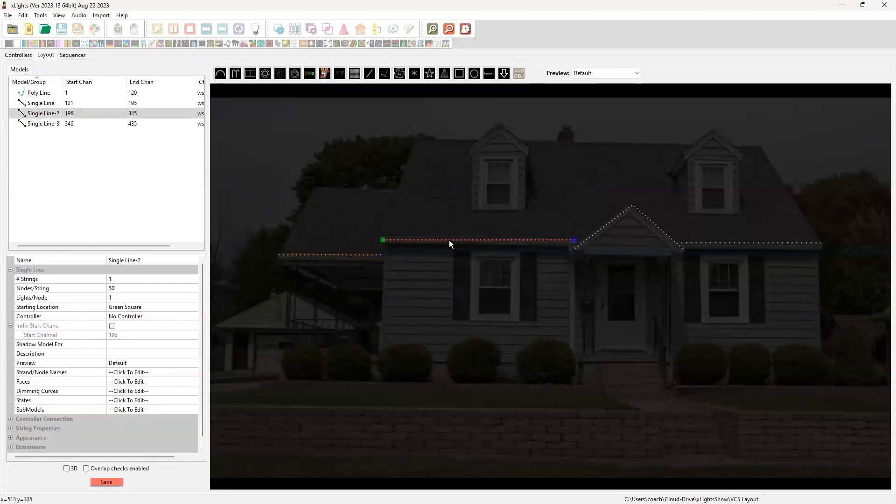
left_click(147, 257)
type("Roof")
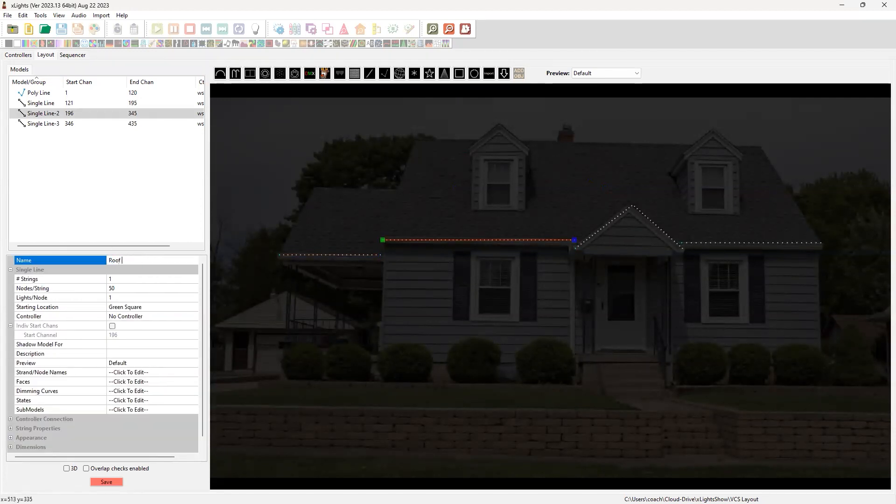
type(" Left")
left_click(488, 313)
Try to rename the eave line right of the gable as Roof Right
left_click(722, 243)
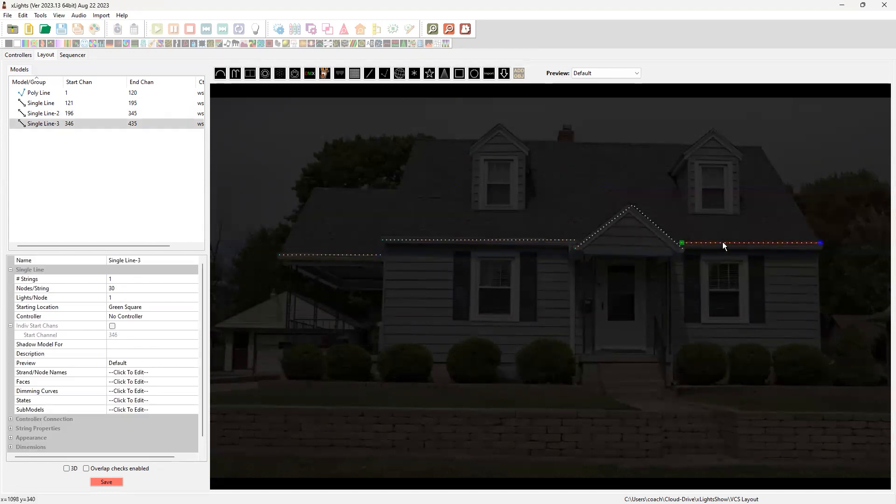
left_click(153, 259)
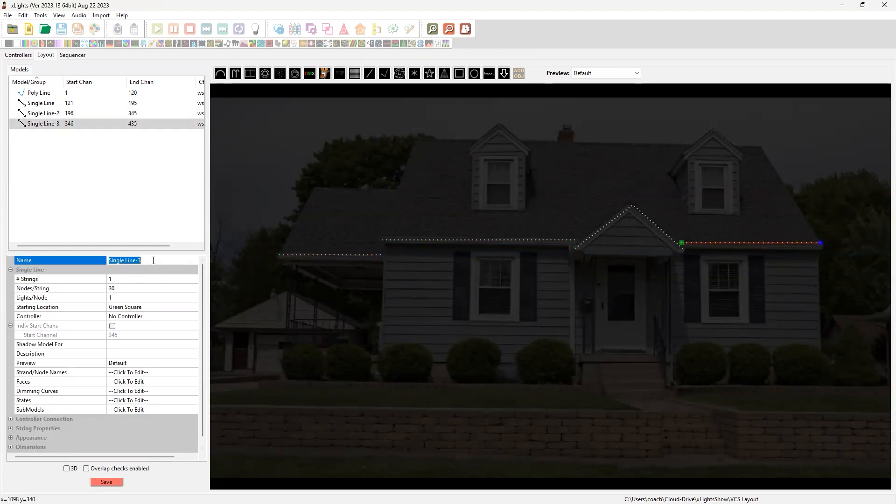
type("Roof Right")
left_click(717, 309)
Try to rename the porch gable poly line as Gable
left_click(667, 235)
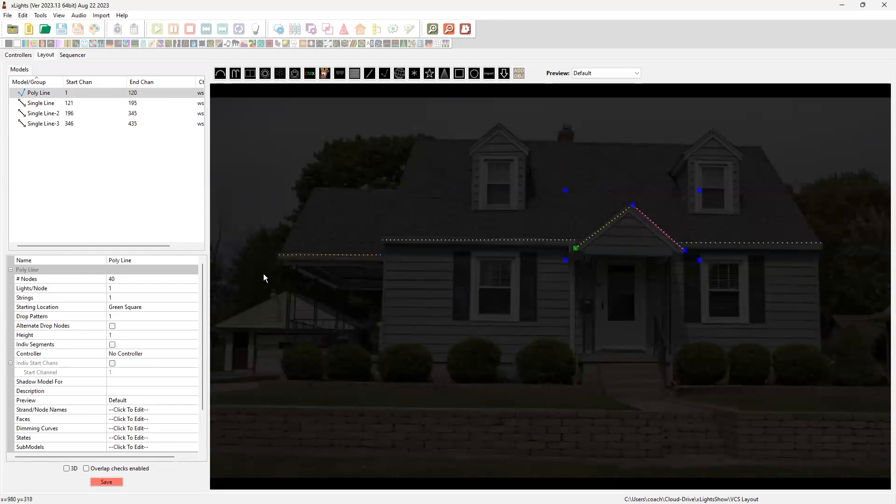
left_click(145, 260)
type("Gable")
left_click(361, 308)
Move the porch gable poly line slightly left and up to fit the gable
left_click_drag(643, 221, 642, 214)
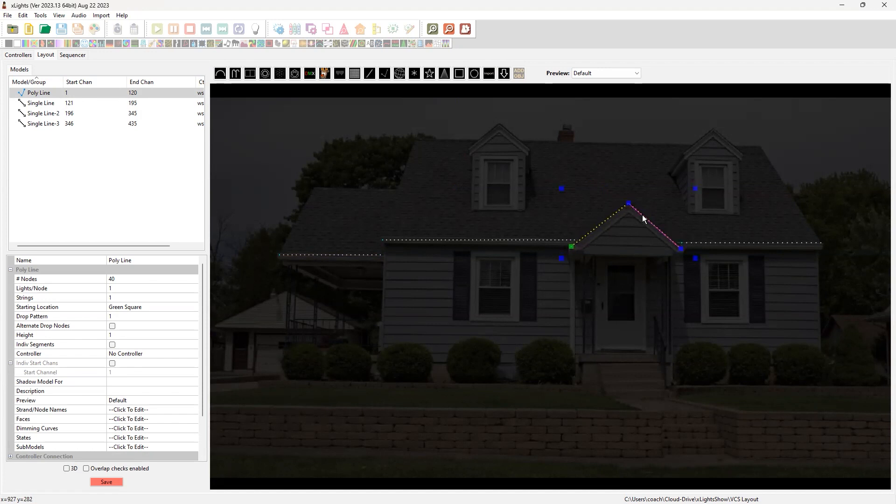
left_click(646, 162)
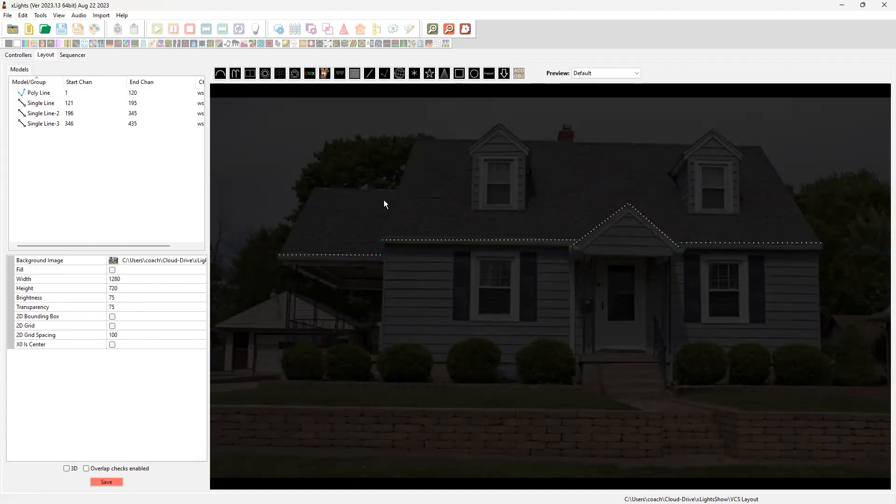
Draw a bottom-to-top single line up the left corner of the main house and align it with the wall edge
left_click(371, 72)
left_click_drag(379, 352, 378, 242)
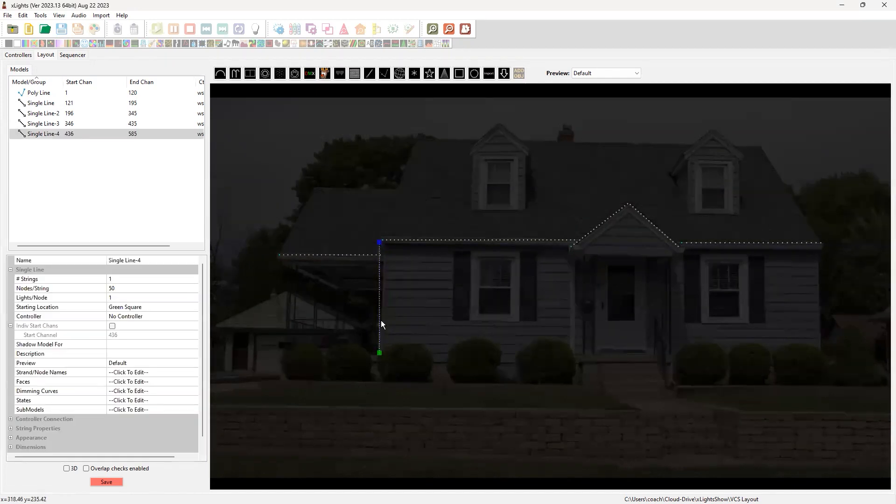
left_click_drag(378, 317, 382, 320)
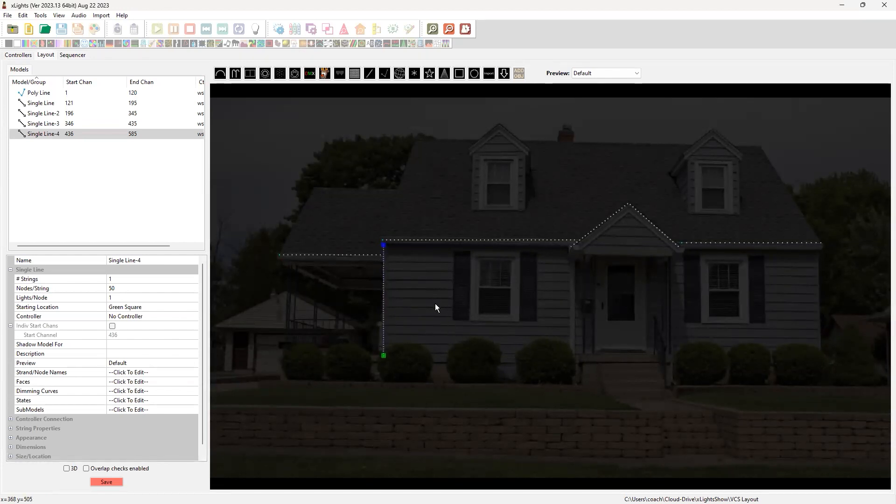
Set the left corner's vertical line to 30 nodes per string and rename it Vertical 1
left_click(131, 289)
type("30")
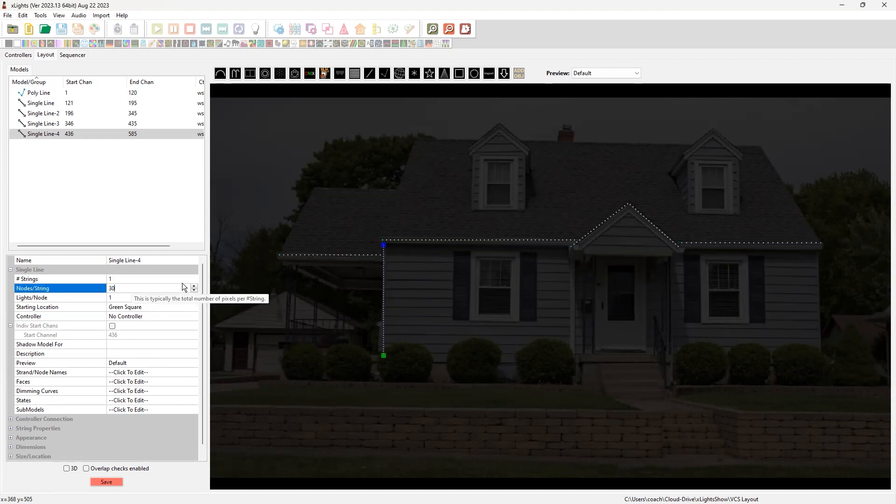
key("Return")
left_click(164, 258)
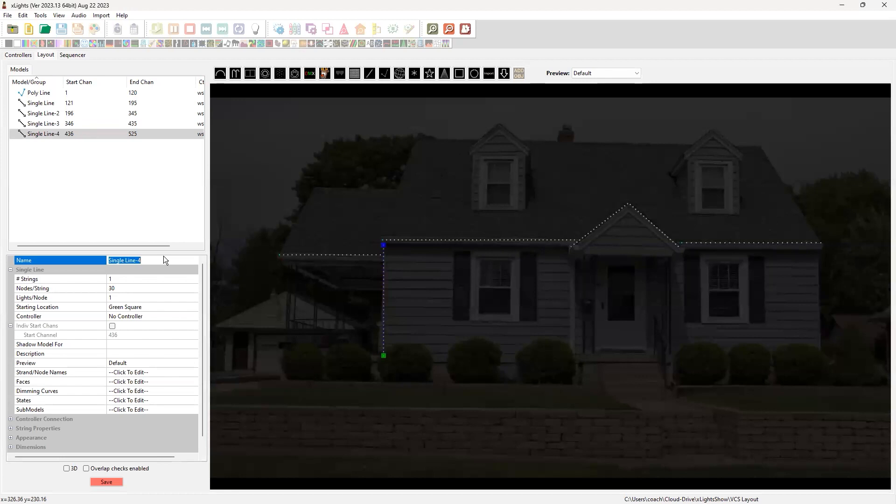
type("Vertical 1")
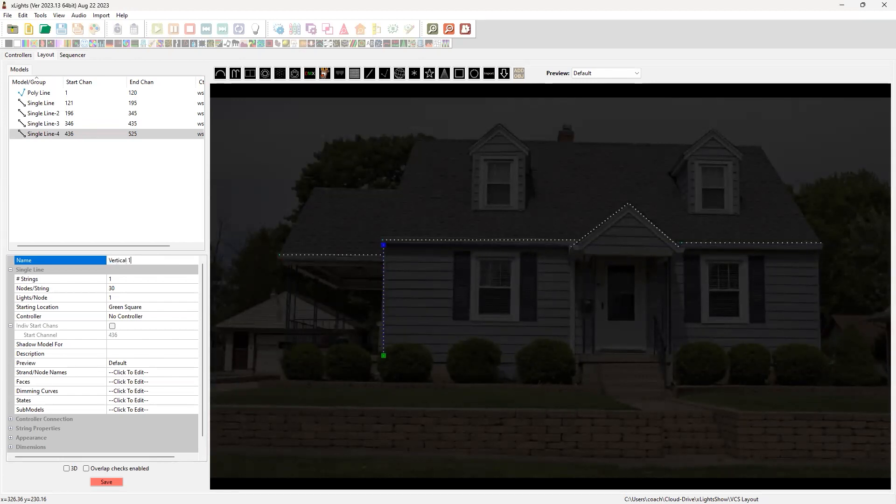
key("Return")
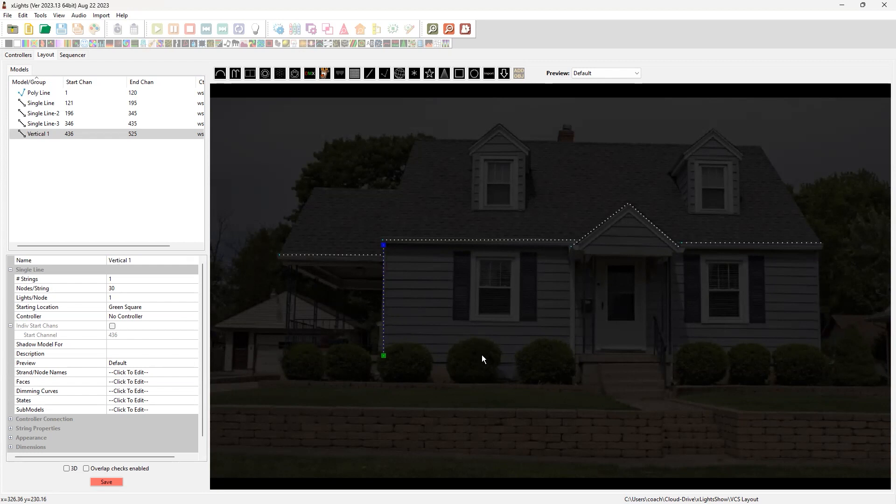
Duplicate Vertical 1 and place the copy along the right corner of the house below the eave
left_click(457, 332)
left_click(384, 323)
key("ctrl+c")
key("ctrl+v")
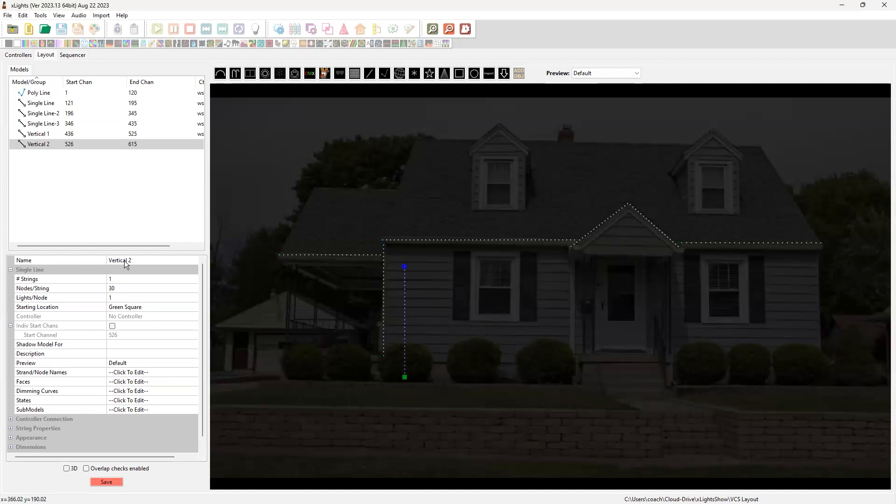
left_click(383, 309)
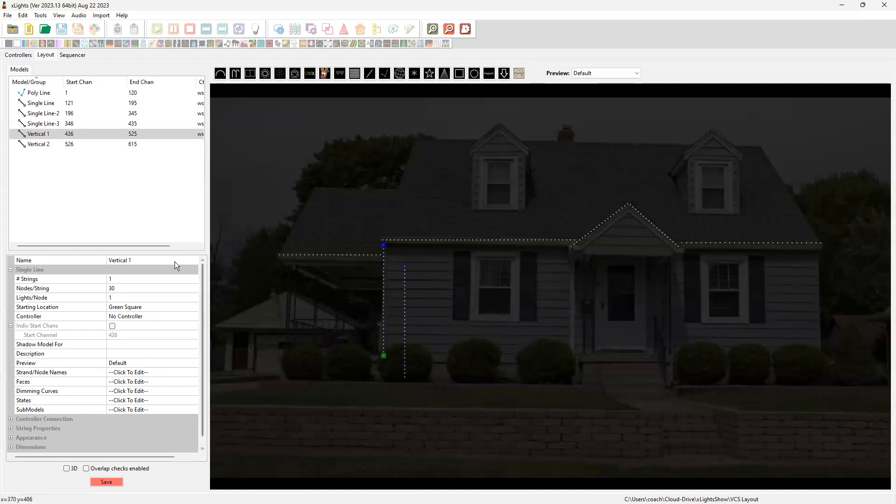
left_click(404, 308)
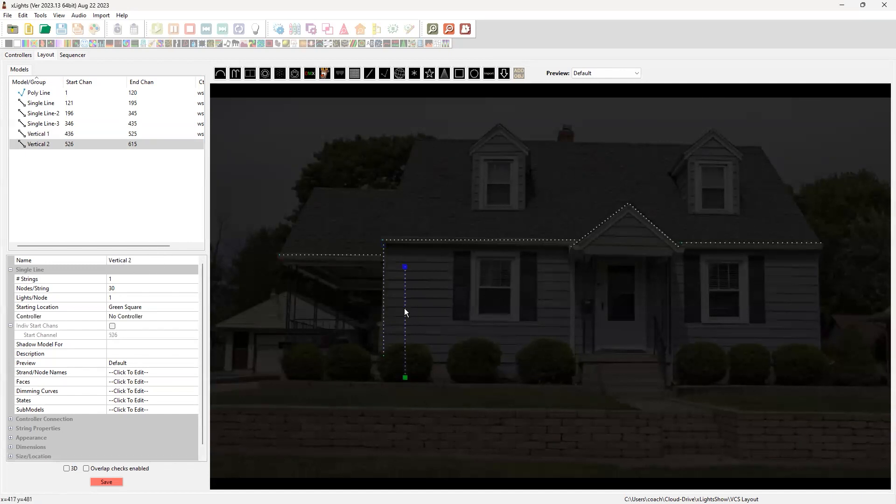
left_click_drag(406, 327, 818, 311)
left_click(861, 292)
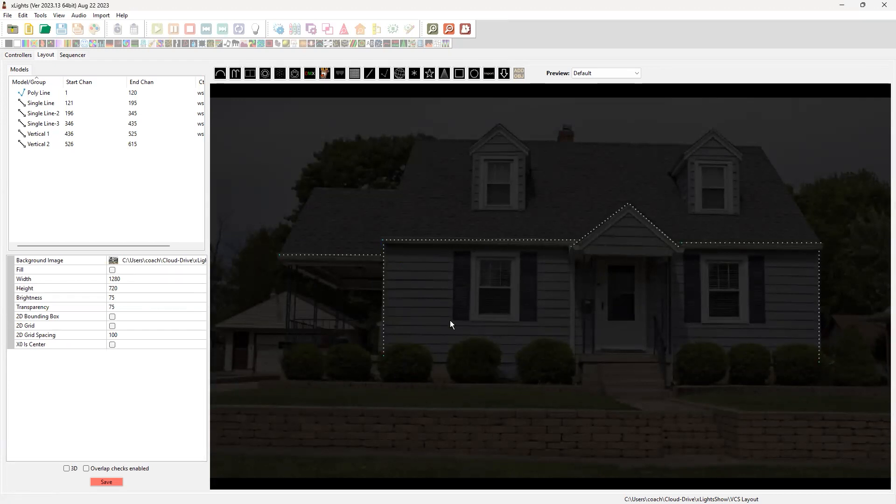
Draw a window frame model around the ground-floor window left of the front door
left_click(459, 73)
left_click(475, 316)
left_click_drag(482, 298, 522, 251)
mouse_move(467, 331)
left_mouse_down()
mouse_move(476, 314)
mouse_move(472, 323)
left_mouse_up()
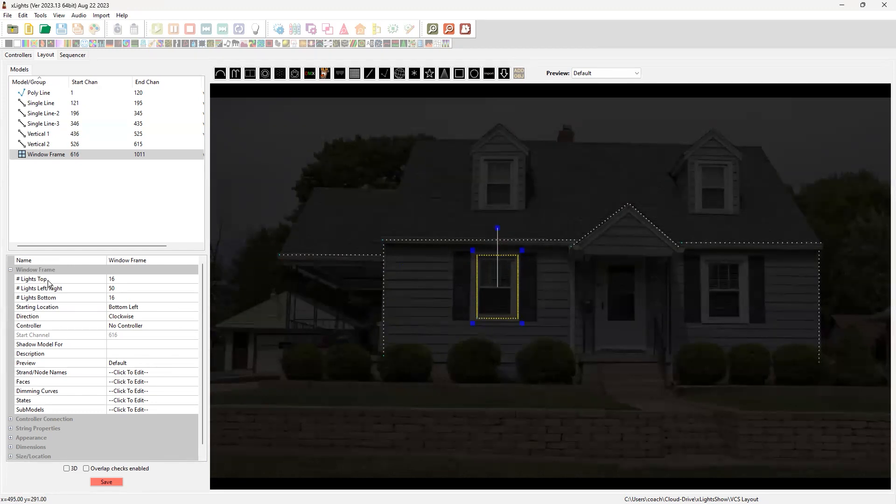
Set the window frame's lights to 12 on top, 20 on left/right and 12 on the bottom
left_click(119, 280)
type("12")
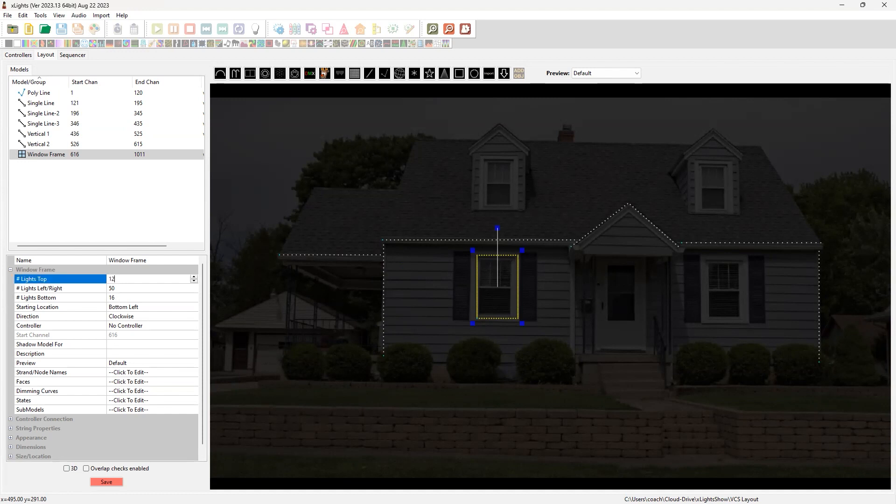
left_click(127, 286)
left_click(127, 286)
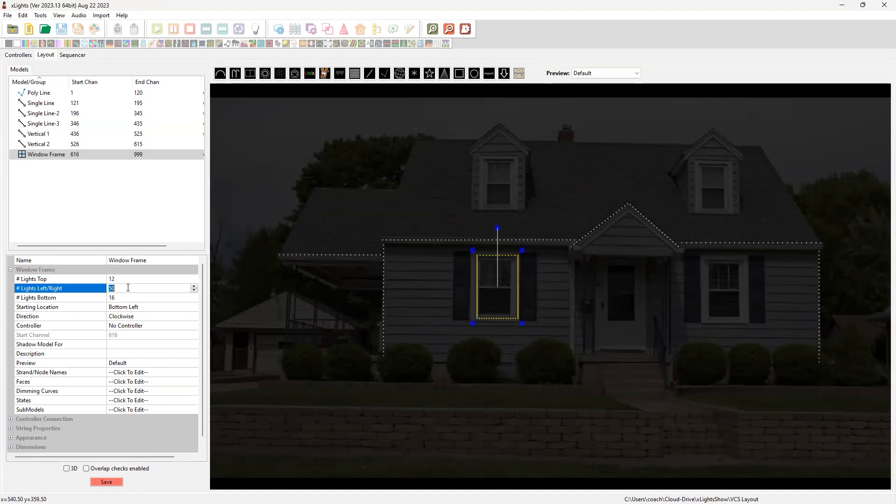
type("20")
left_click(131, 297)
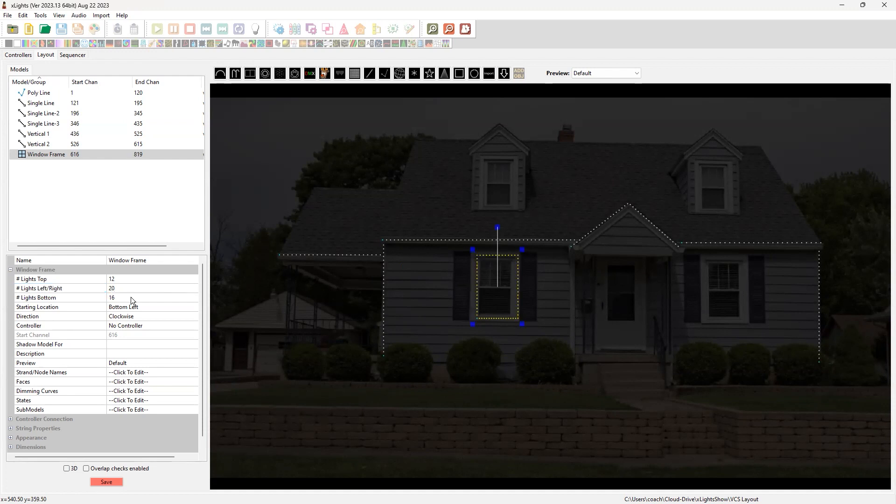
left_click(130, 296)
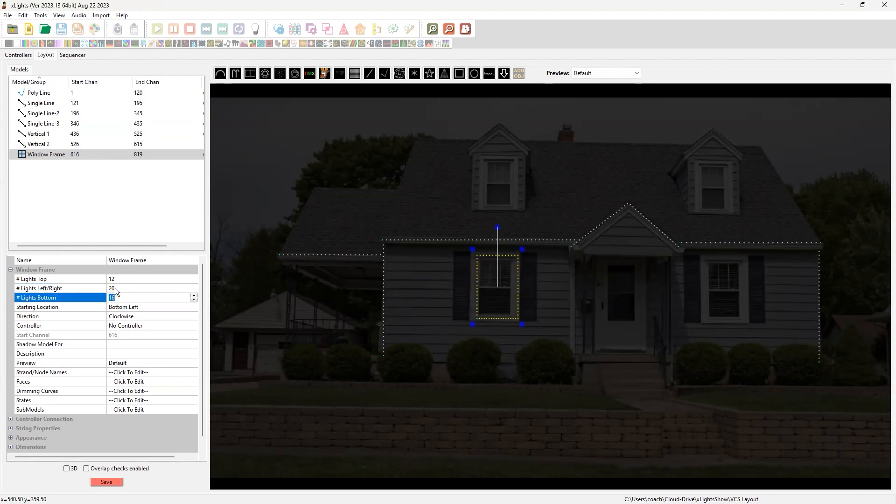
type("12")
key("Return")
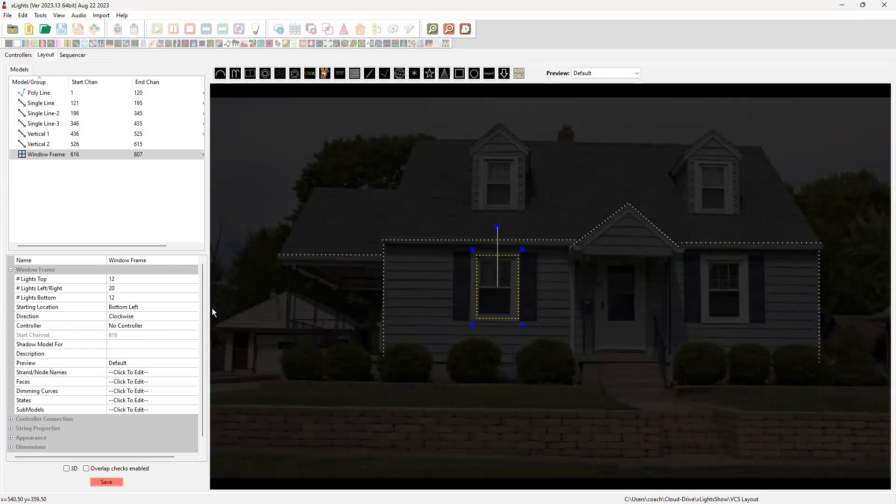
Set the window frame's starting location to Bottom Right and nudge the frame slightly left over the window
left_click(166, 307)
left_click(194, 307)
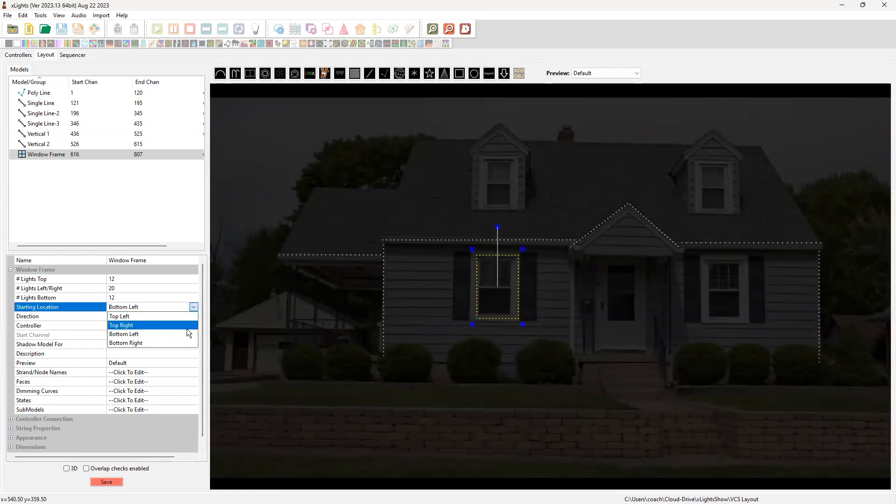
left_click(180, 341)
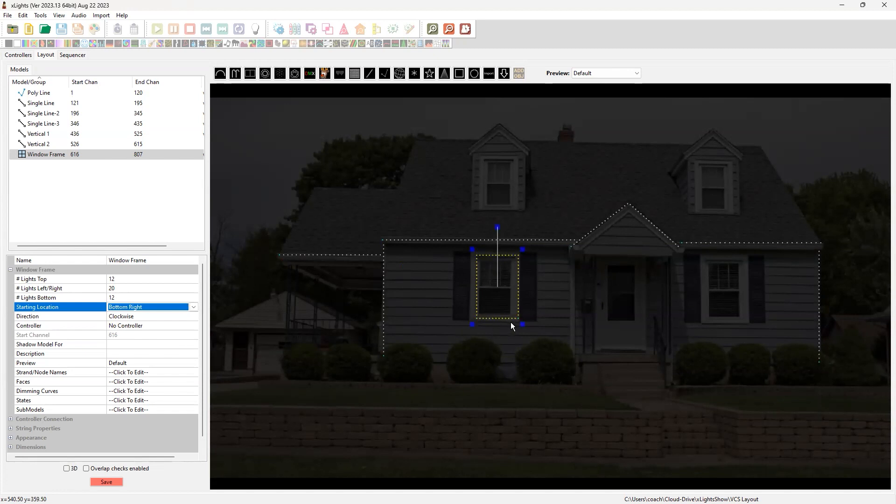
left_click(498, 346)
left_click(503, 292)
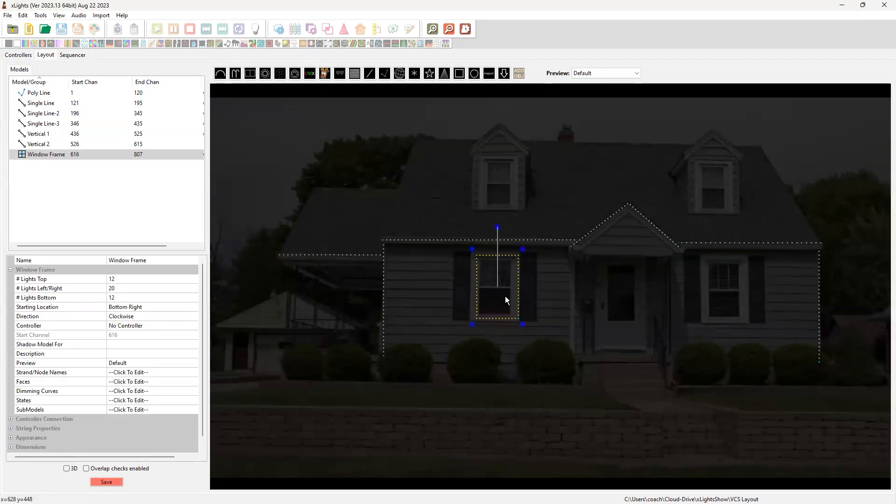
left_click_drag(505, 295, 504, 296)
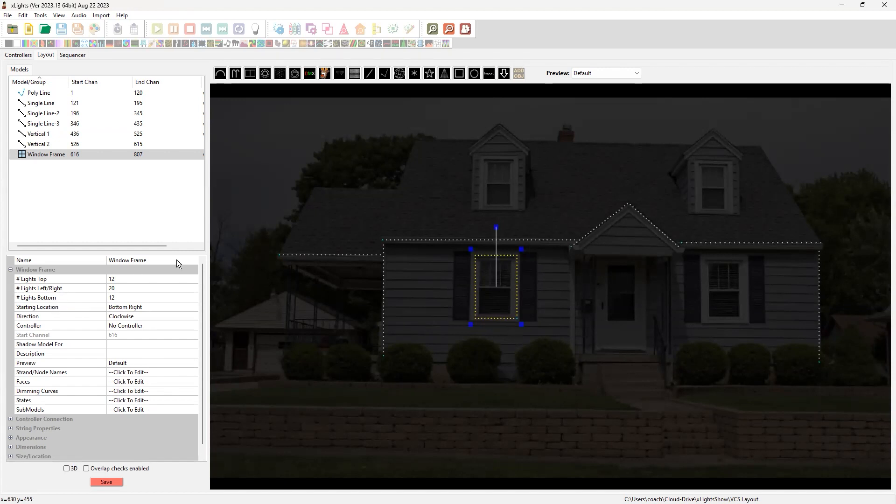
Rename the window frame as Window 1 and nudge it slightly left and up to fit the window
left_click(148, 260)
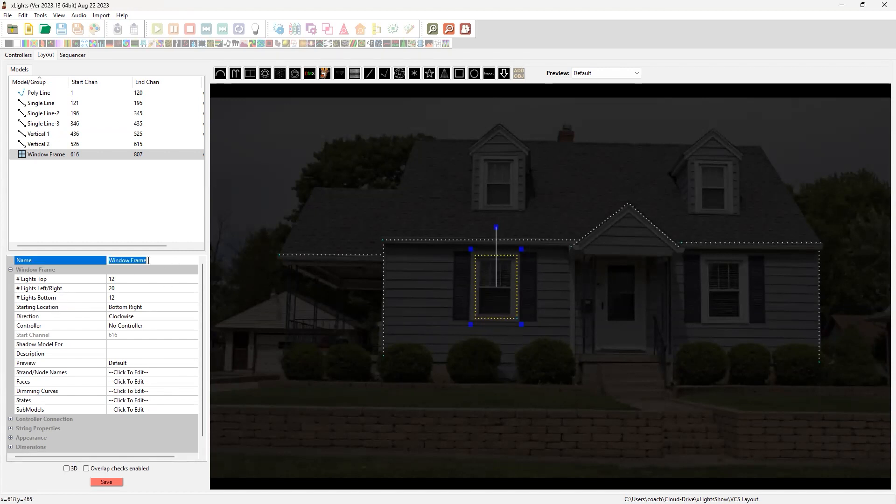
type("Window 1")
key("Return")
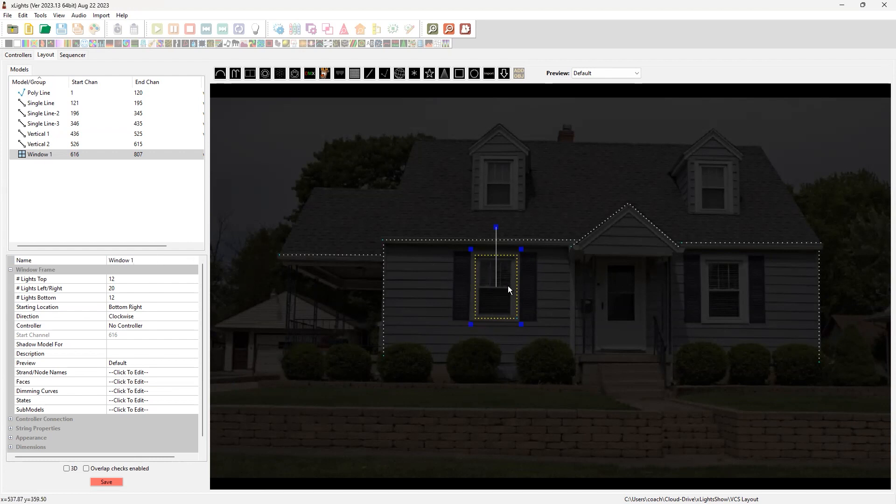
mouse_move(501, 297)
left_mouse_down()
mouse_move(543, 312)
mouse_move(499, 295)
left_mouse_up()
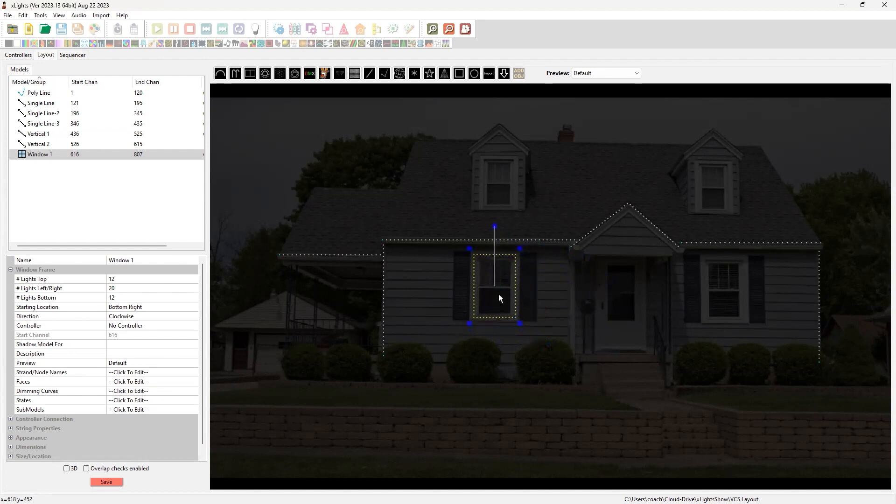
Duplicate Window 1 and place the copy over the ground-floor window right of the front door
left_click(451, 397)
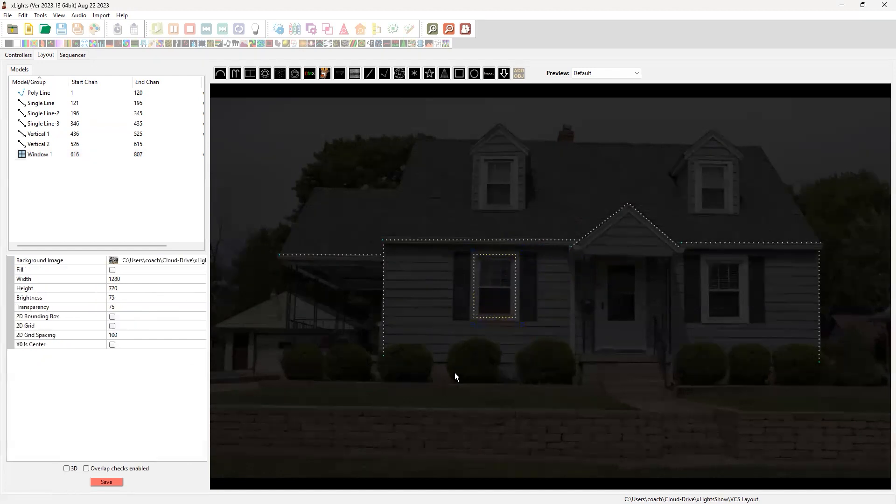
key("ctrl+v")
left_click_drag(518, 321, 724, 301)
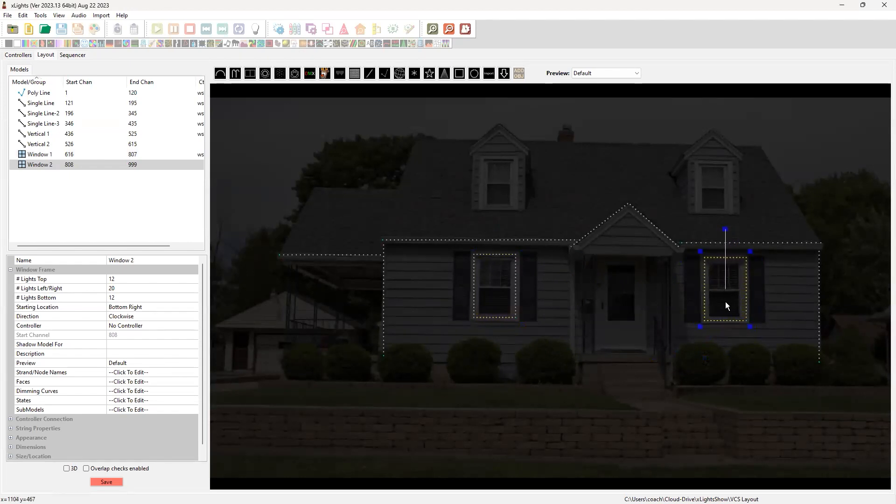
left_click(774, 300)
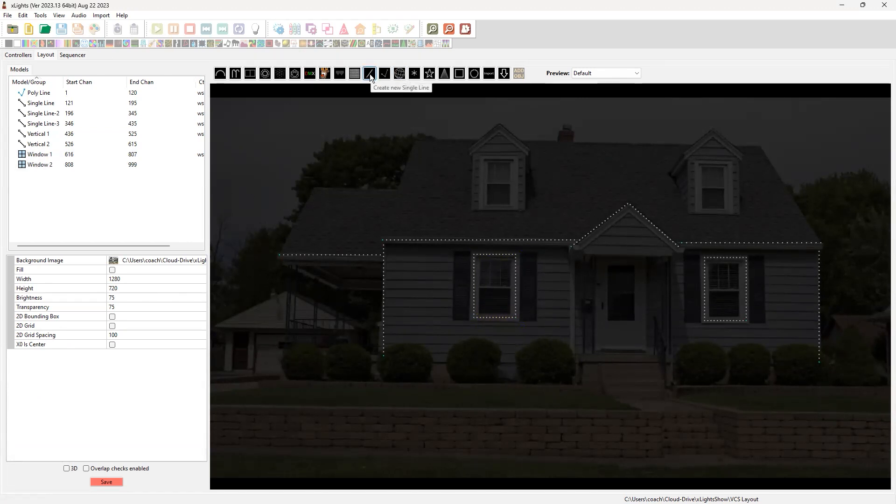
Draw a window frame model around the front door and set its bottom lights to 0
left_click(458, 73)
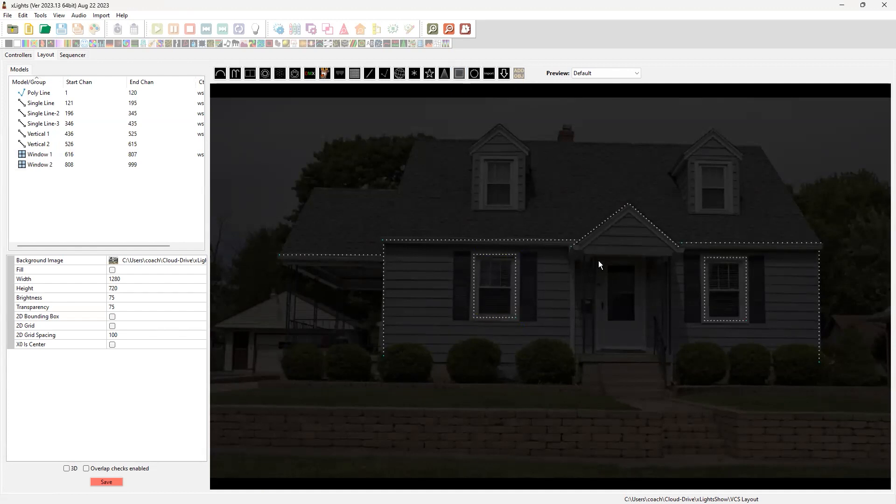
left_click_drag(598, 260, 648, 353)
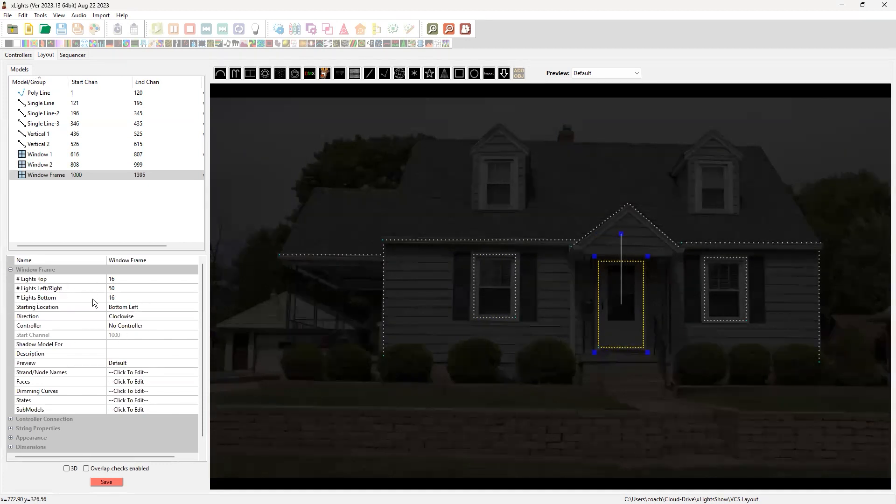
left_click(127, 297)
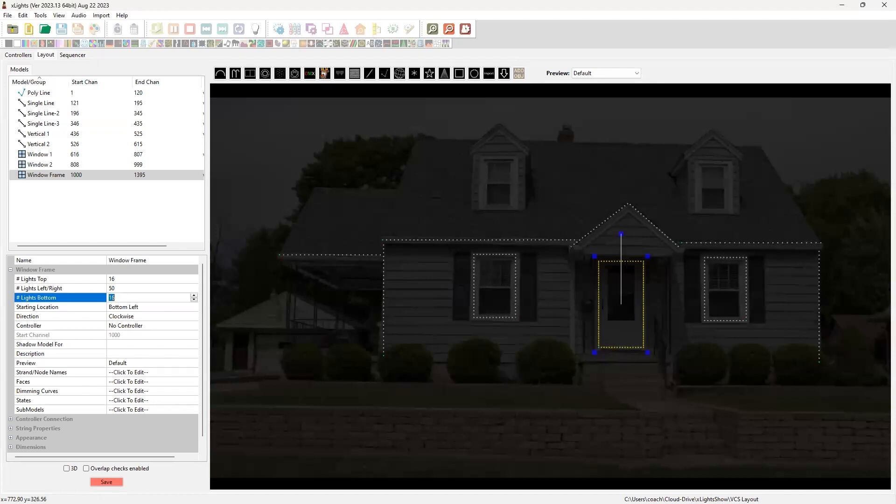
type("0")
key("Return")
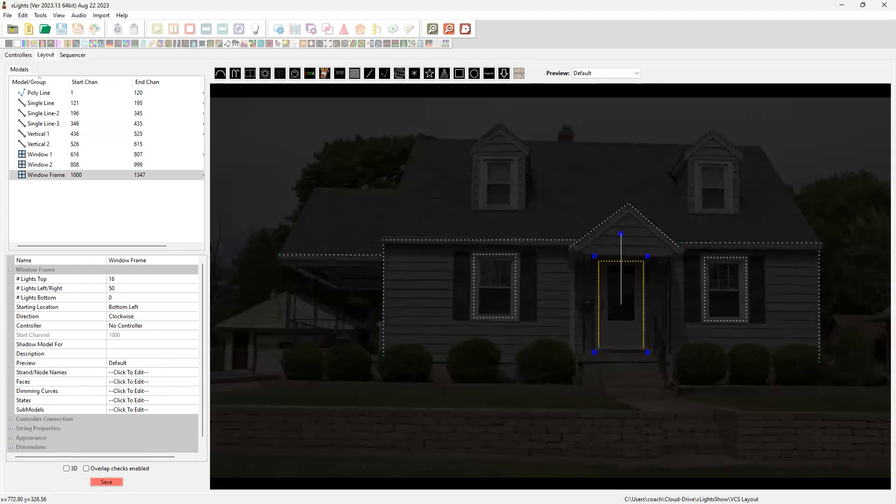
Set the front door frame's lights to 30 on left/right and 14 on top
left_click(129, 291)
type("30")
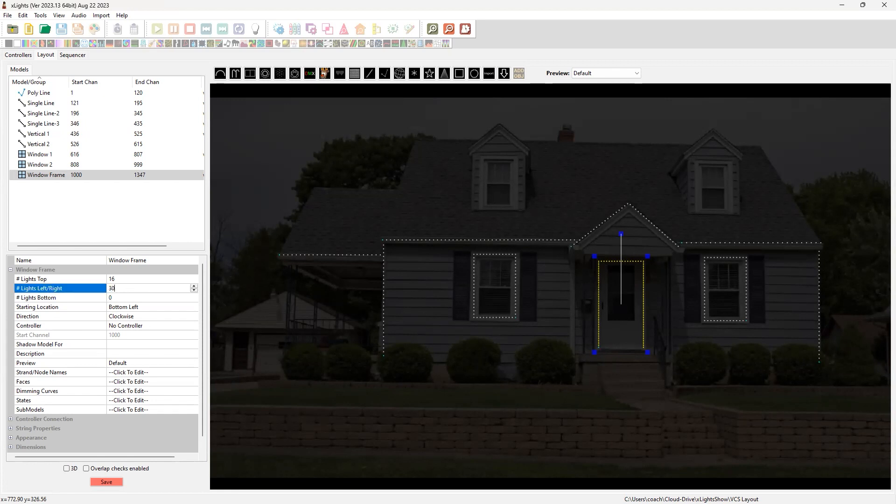
left_click(140, 278)
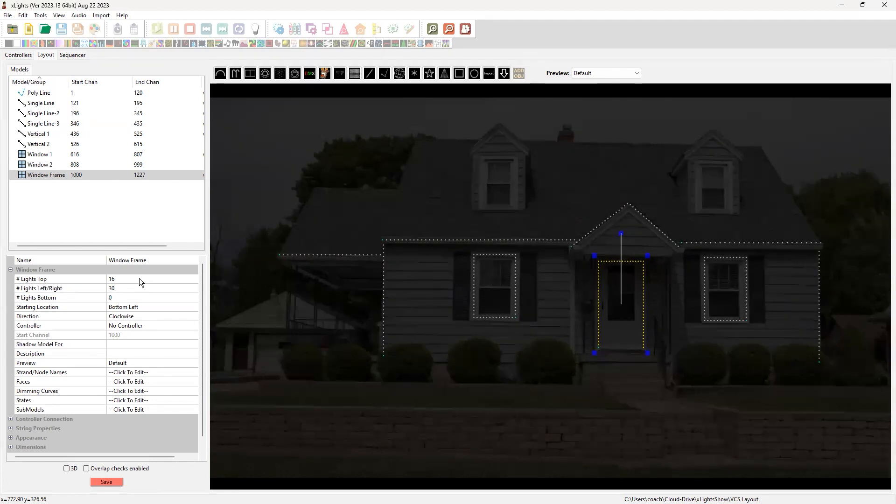
type("14")
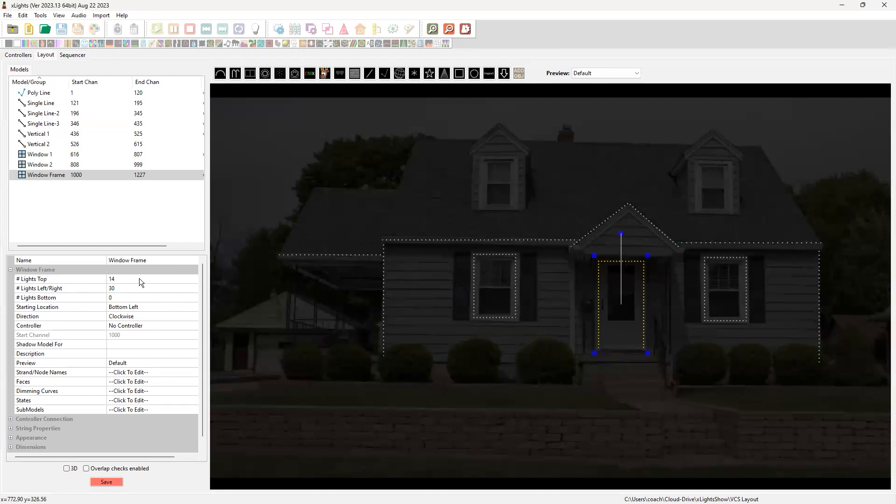
left_click(736, 404)
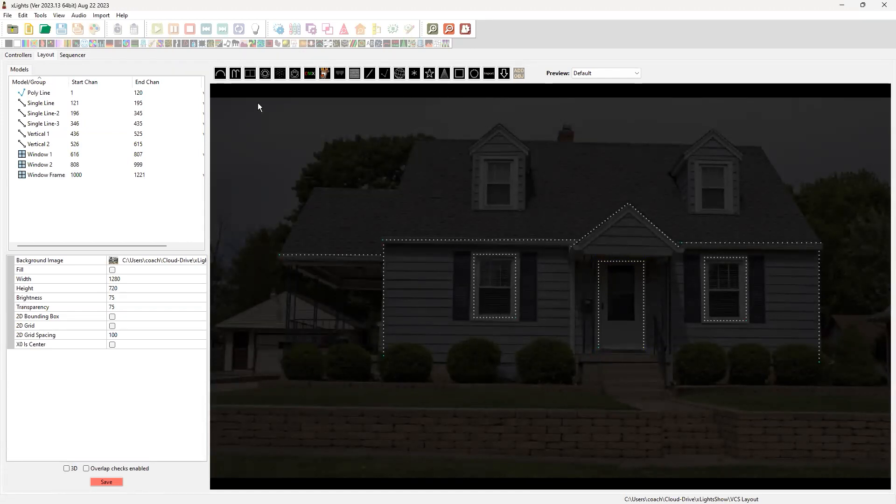
Draw an arch model on the lawn at the far left of the yard and rename it Arch 1
left_click(221, 73)
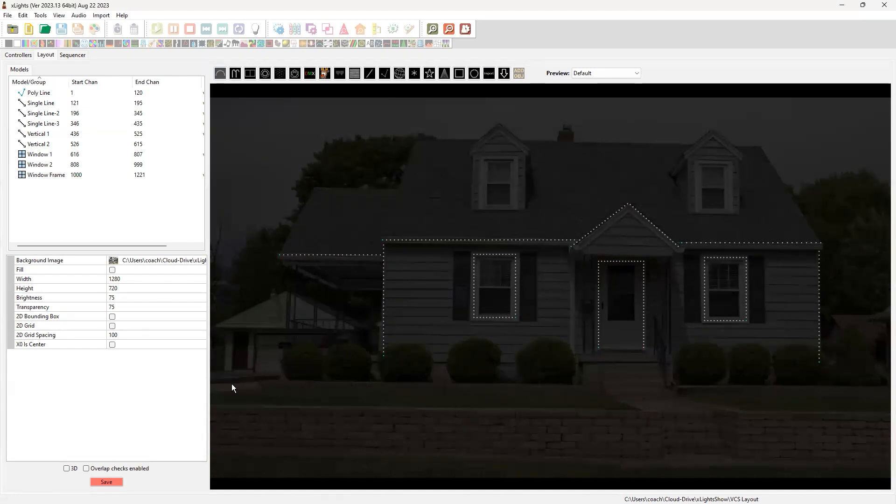
left_click_drag(230, 392, 296, 391)
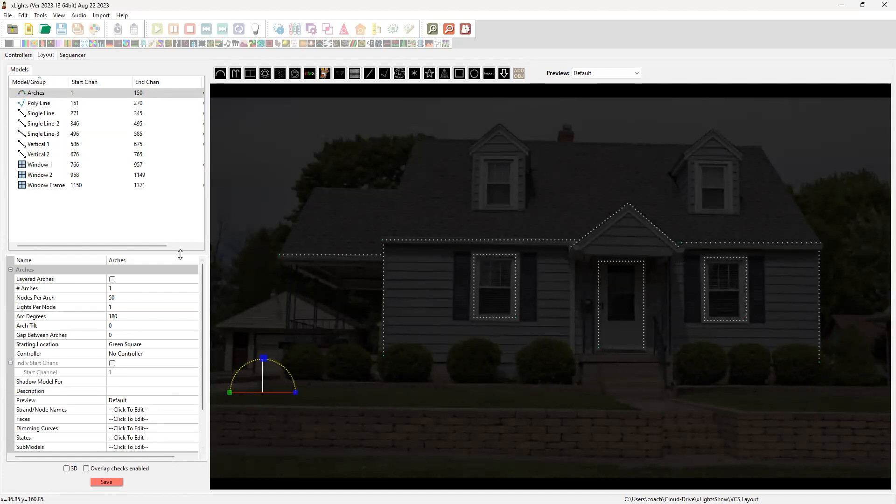
left_click(158, 261)
type("Arch 1")
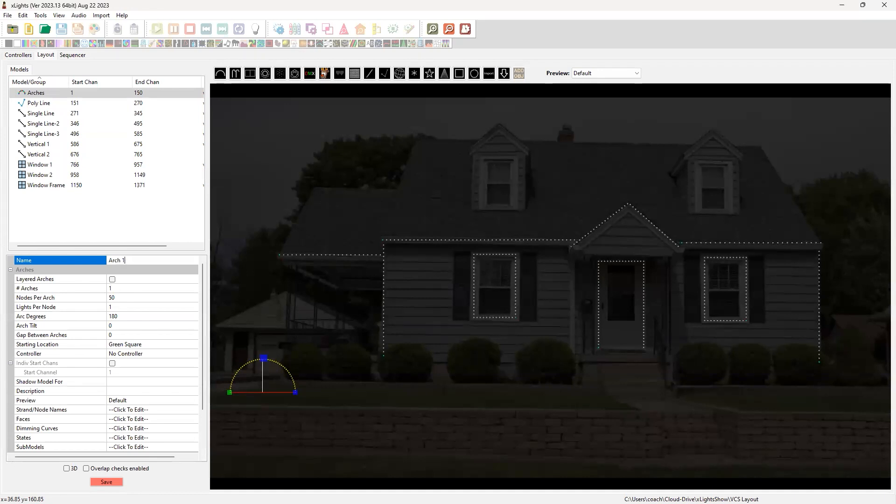
key("Return")
left_click(405, 370)
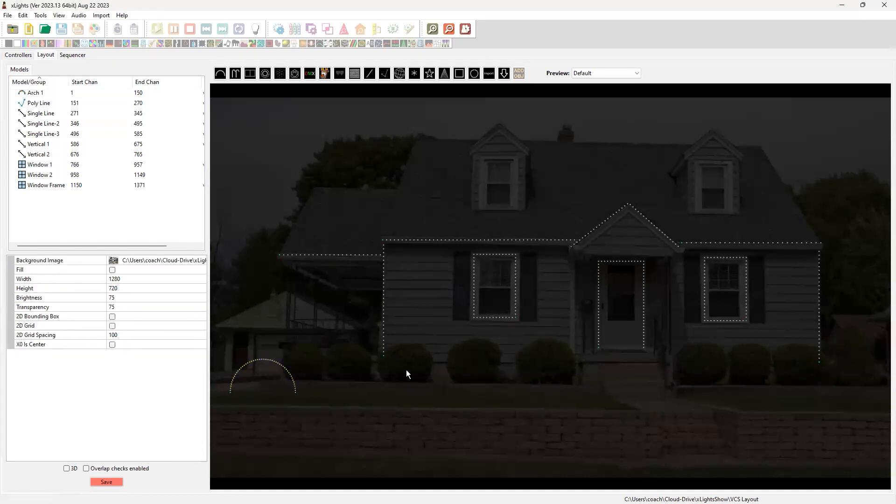
Nudge Arch 1 slightly left and make four copies of it
left_click_drag(273, 387, 271, 387)
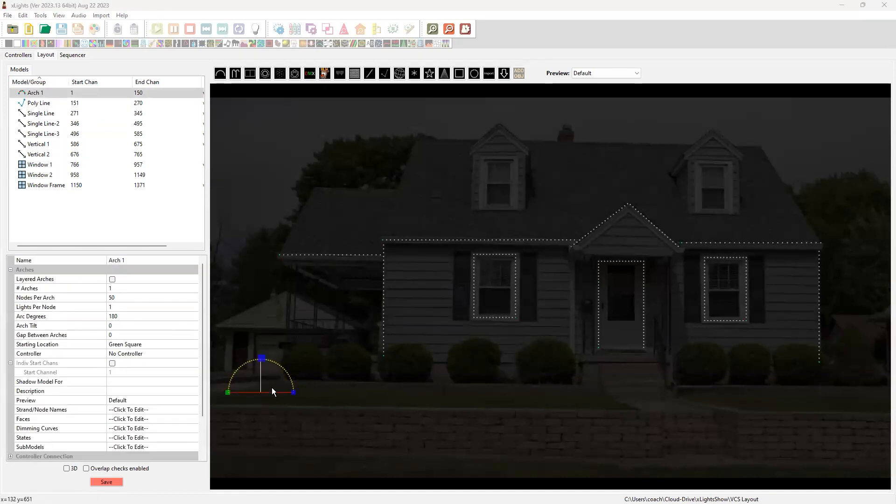
left_click(280, 383)
left_click(262, 384)
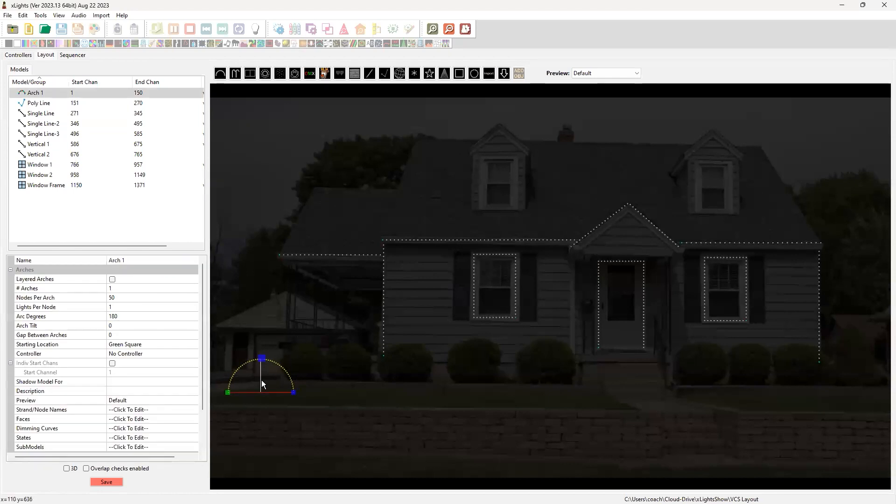
key("ctrl+v")
key("ctrl+v")
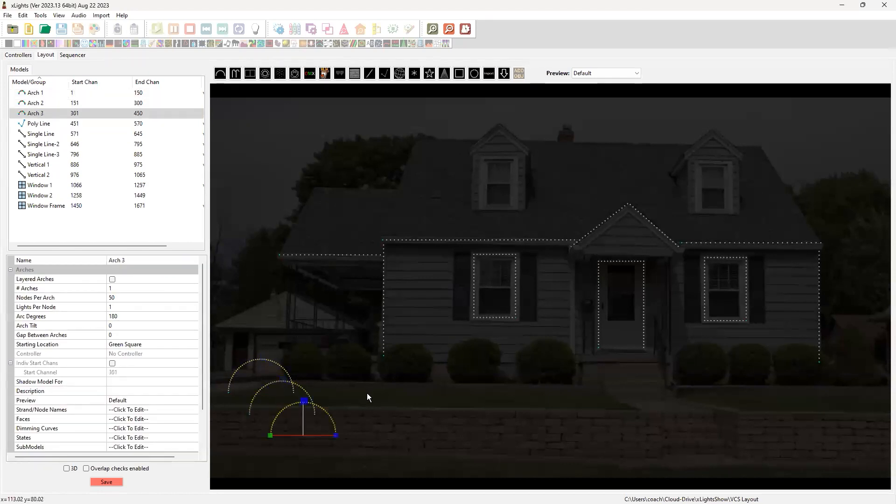
key("ctrl+v")
key("ctrl+v")
Spread the four arch copies in a row across the lawn towards the front walkway and shift Arch 1 slightly left
left_click_drag(309, 385, 356, 375)
left_click_drag(316, 410, 470, 369)
left_click_drag(371, 452, 594, 377)
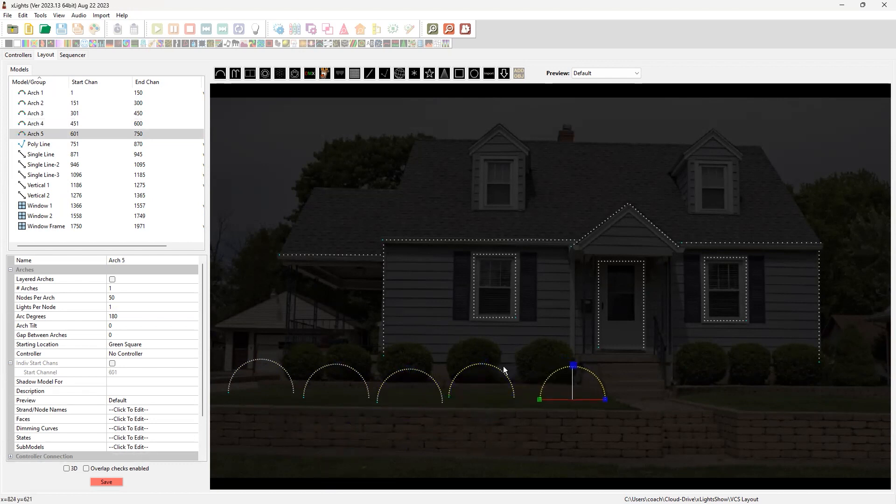
left_click(250, 367)
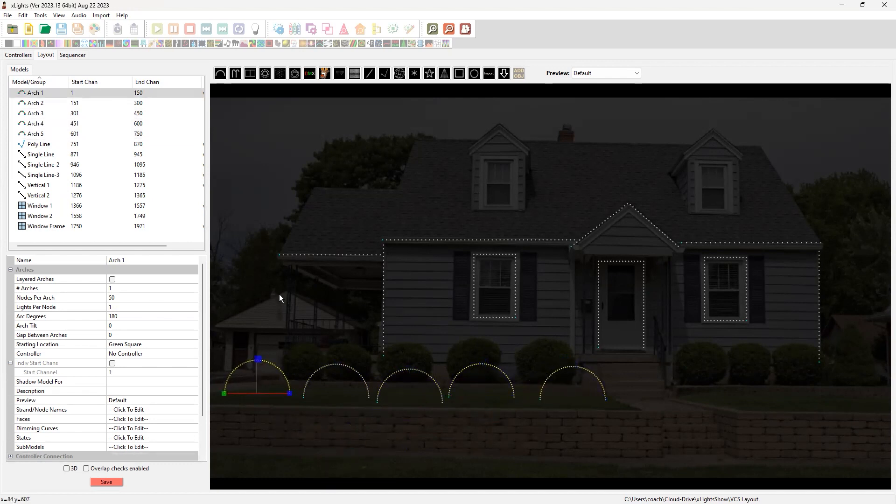
left_click(758, 355)
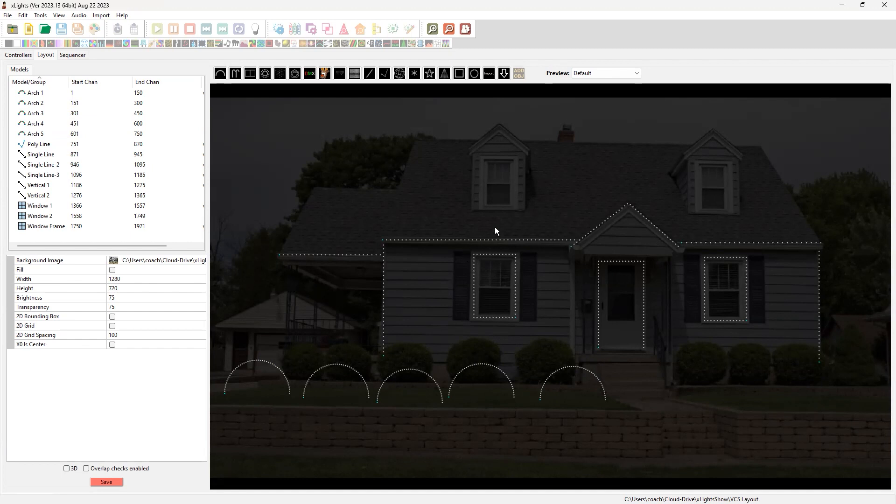
Examine the start point and direction of each roofline, the peak, the verticals and the five arches
left_click(523, 241)
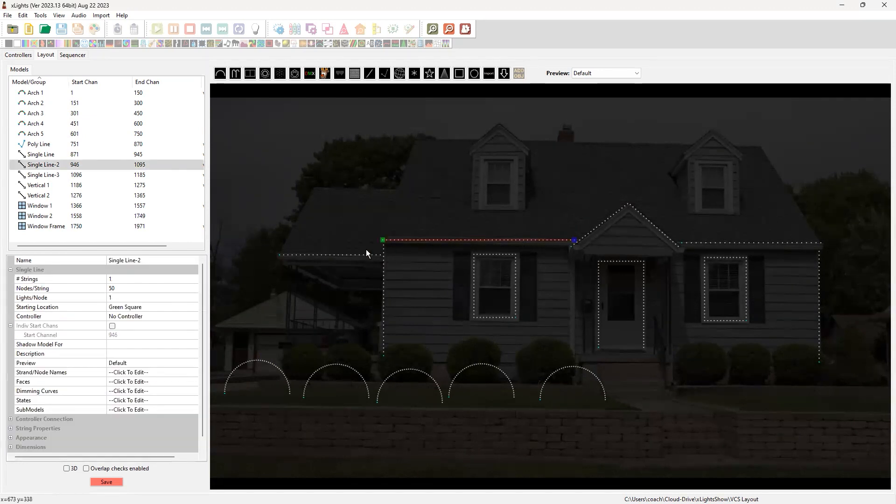
left_click(311, 256)
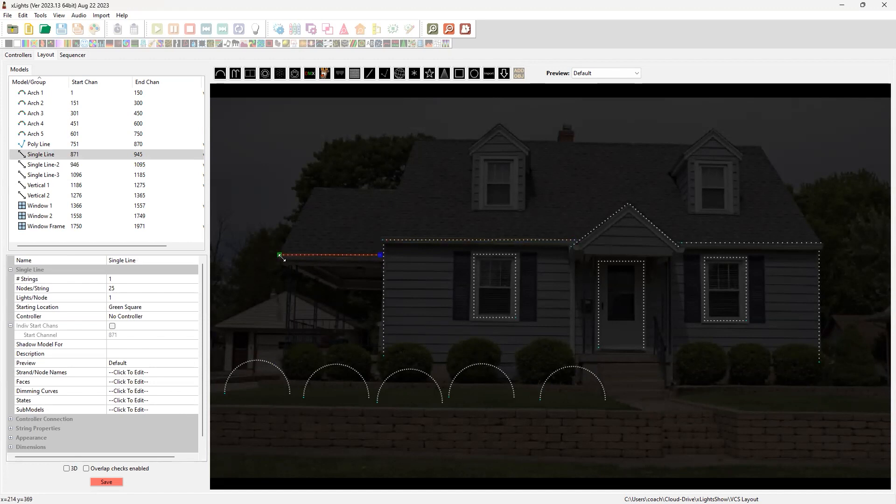
left_click(431, 240)
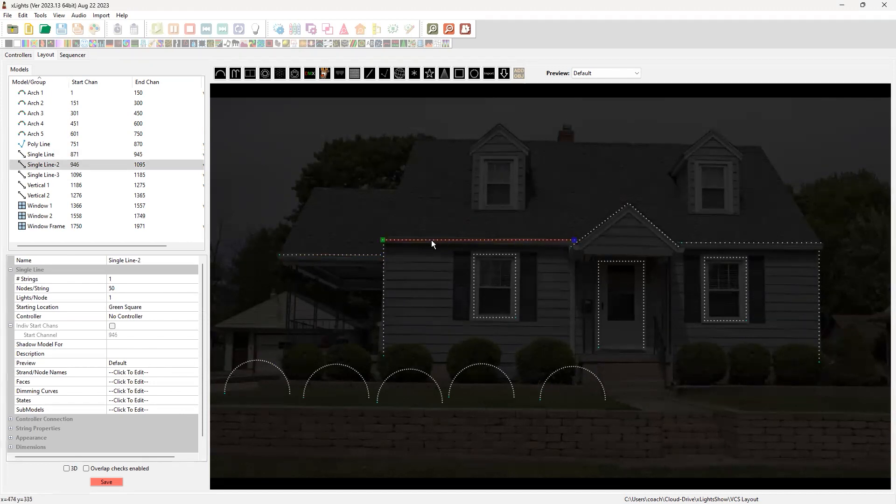
left_click(610, 218)
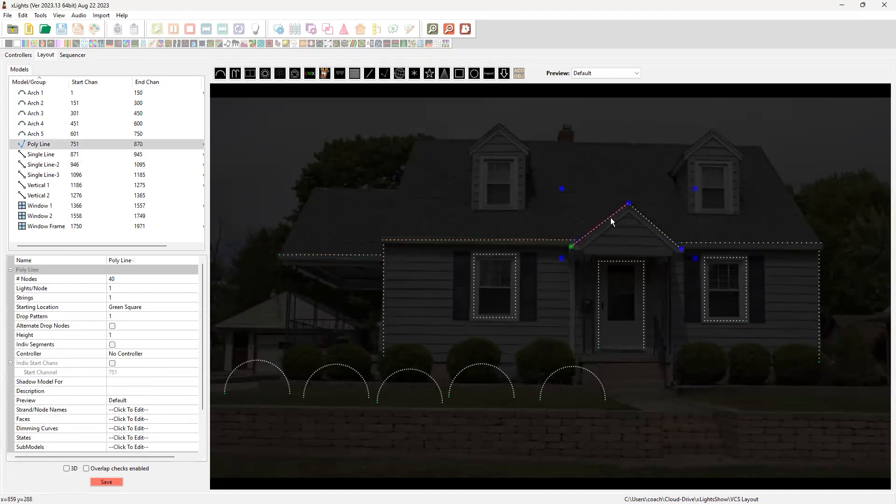
left_click(737, 243)
left_click(820, 301)
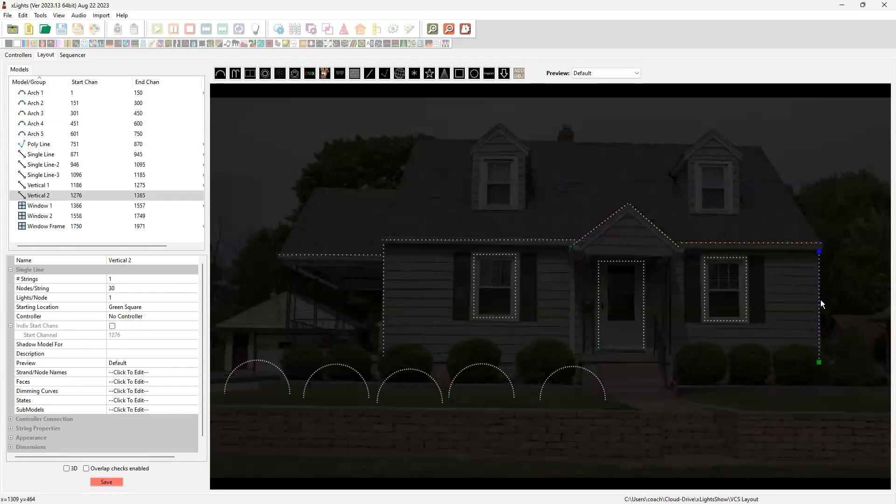
left_click(383, 301)
left_click(231, 392)
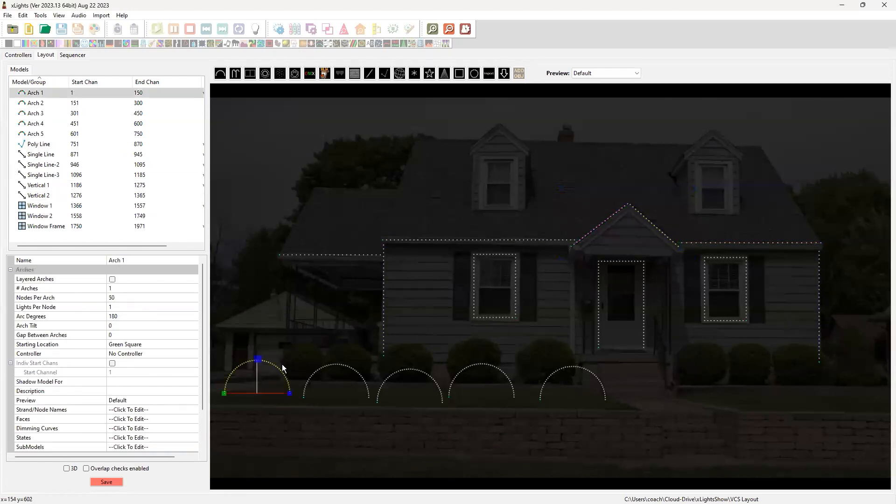
left_click(328, 366)
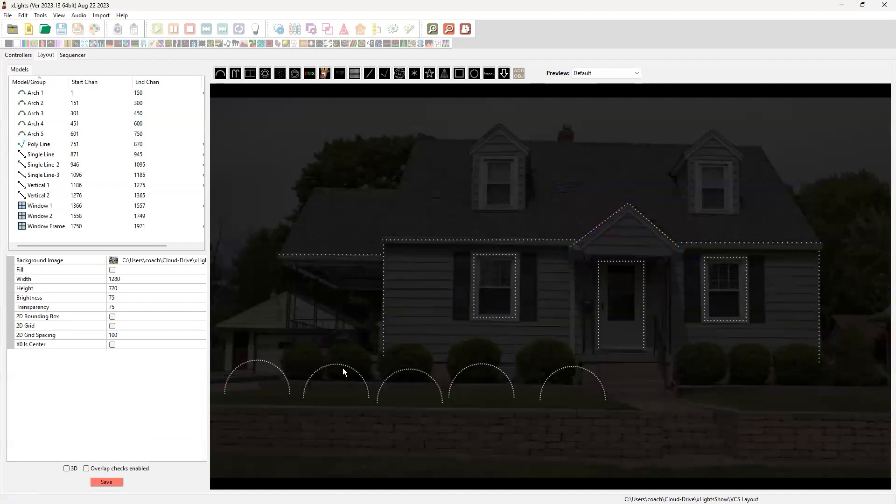
left_click(344, 367)
left_click(398, 371)
left_click(474, 365)
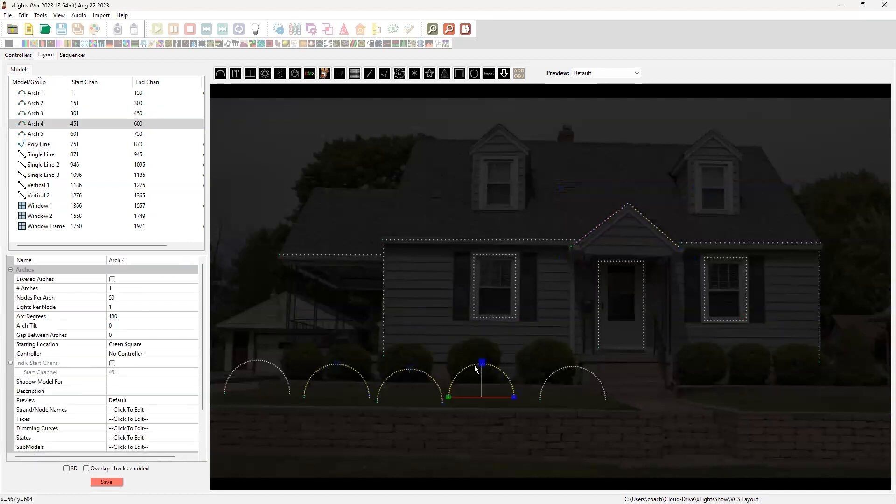
left_click(556, 373)
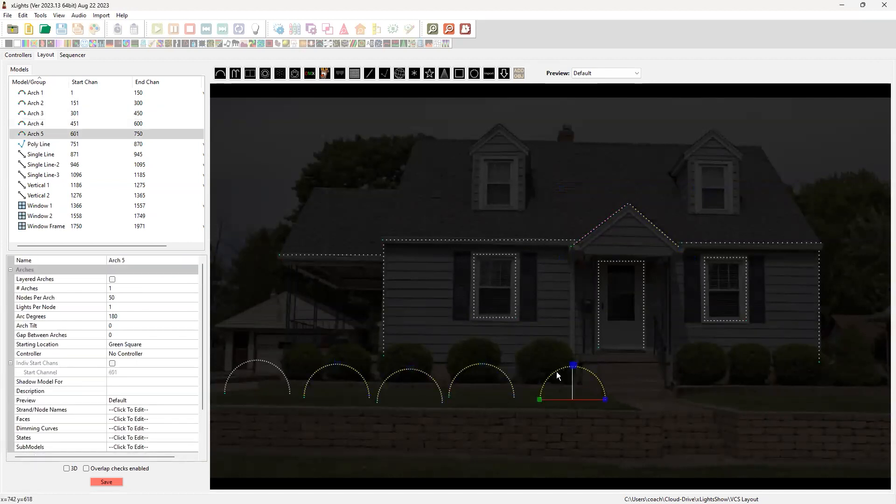
left_click(603, 424)
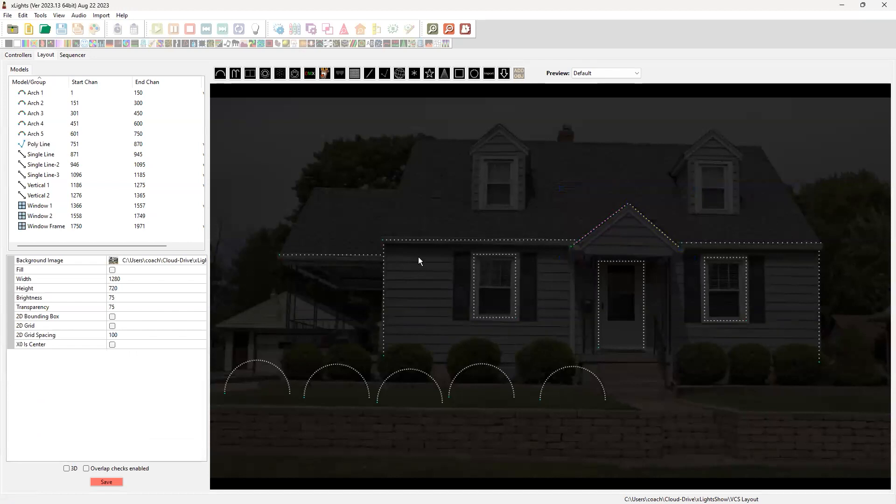
Set the starting location of Single Line-2, the main roofline left of the peak, to Blue Square
left_click(544, 240)
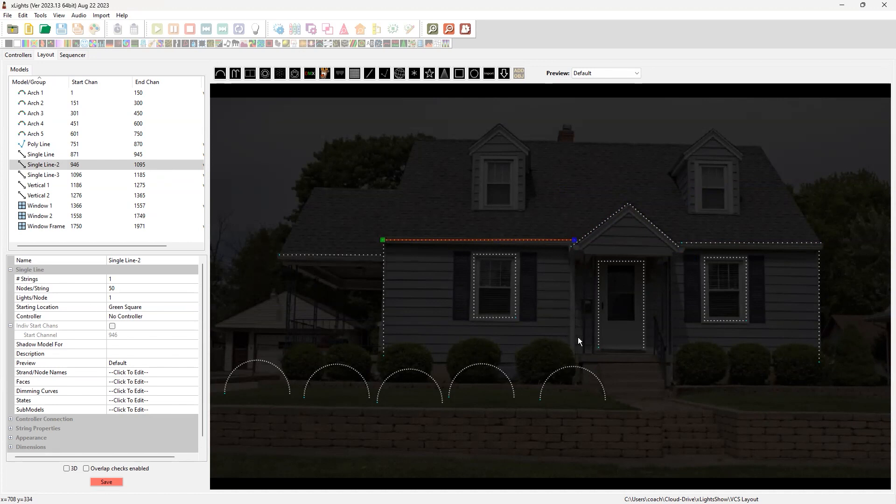
left_click_drag(568, 341, 573, 372)
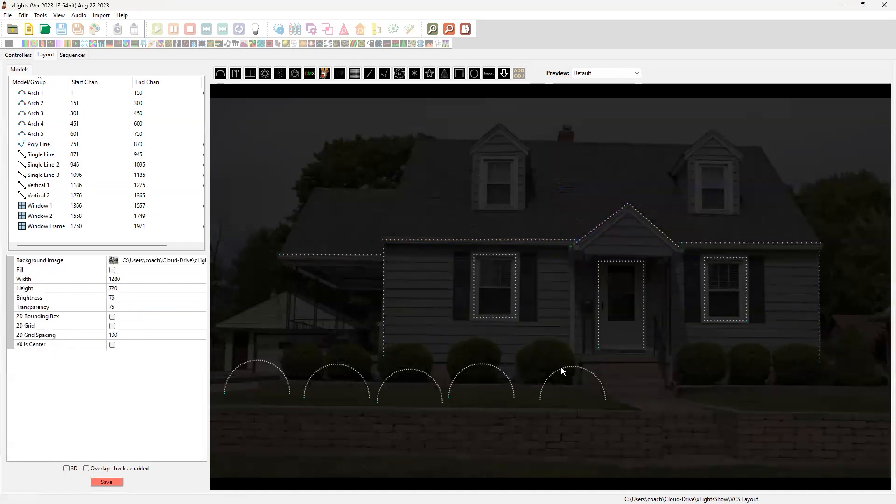
left_click(465, 240)
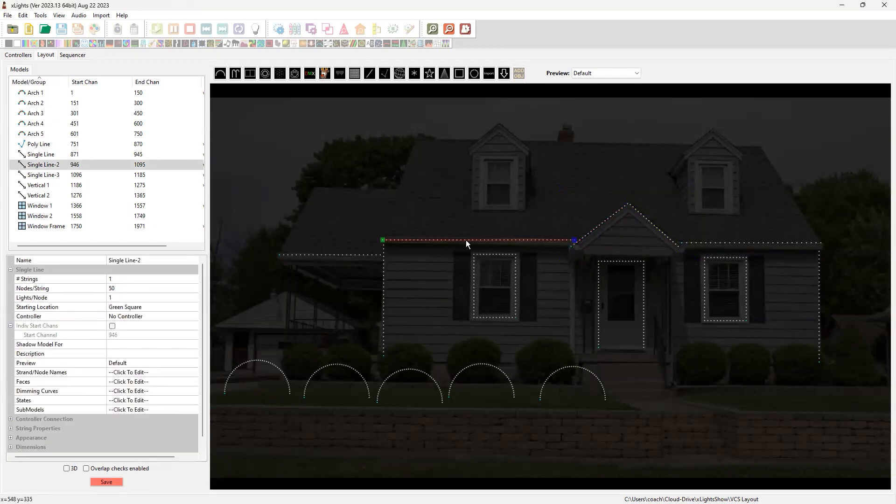
left_click(139, 304)
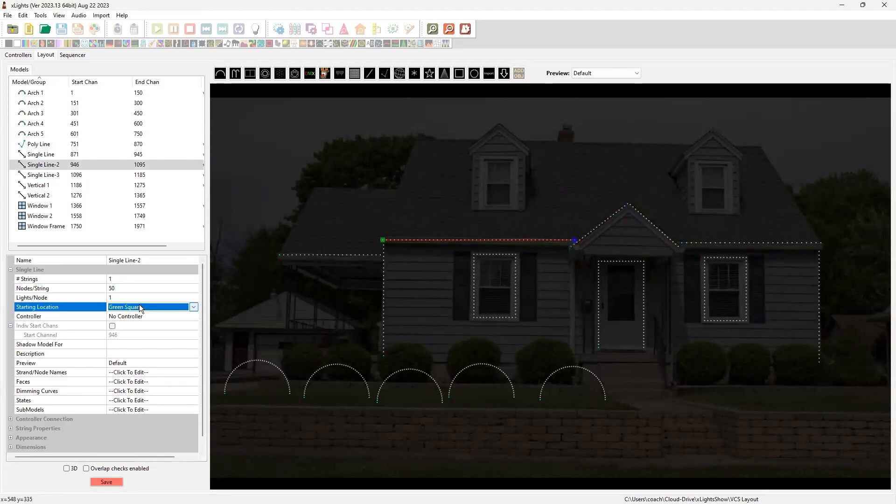
left_click(192, 306)
left_click(184, 322)
Set the starting location of Arch 5, the arch nearest the walkway, to Blue Square
left_click(570, 368)
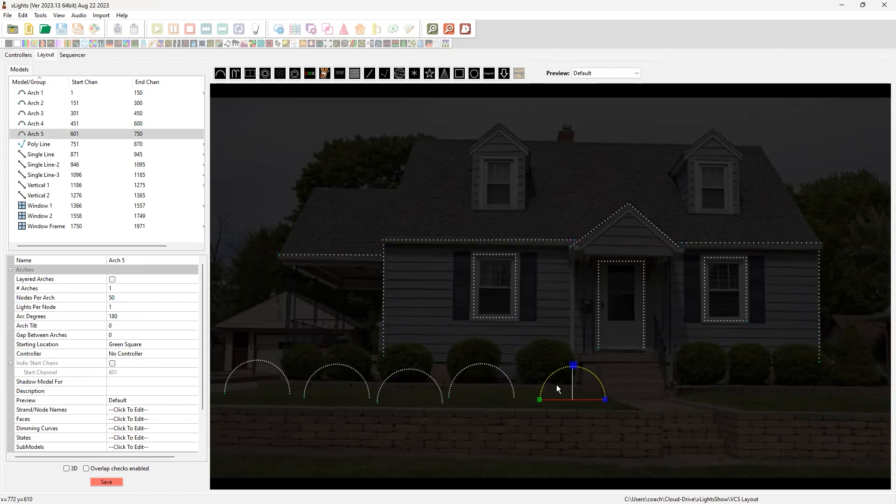
left_click(147, 347)
left_click(193, 344)
left_click(186, 362)
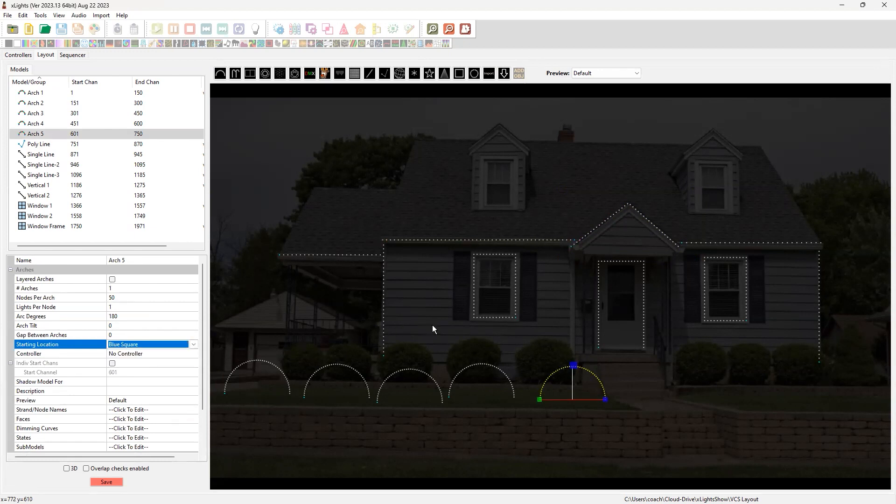
left_click(473, 322)
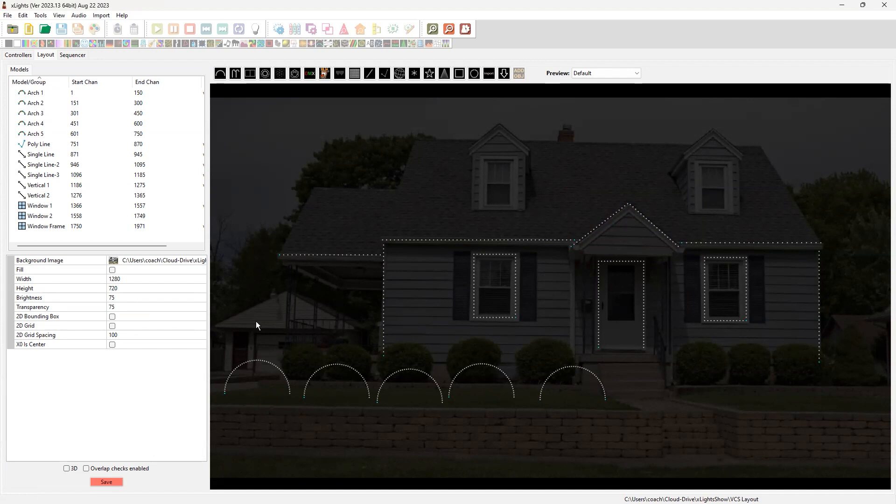
left_click(477, 363)
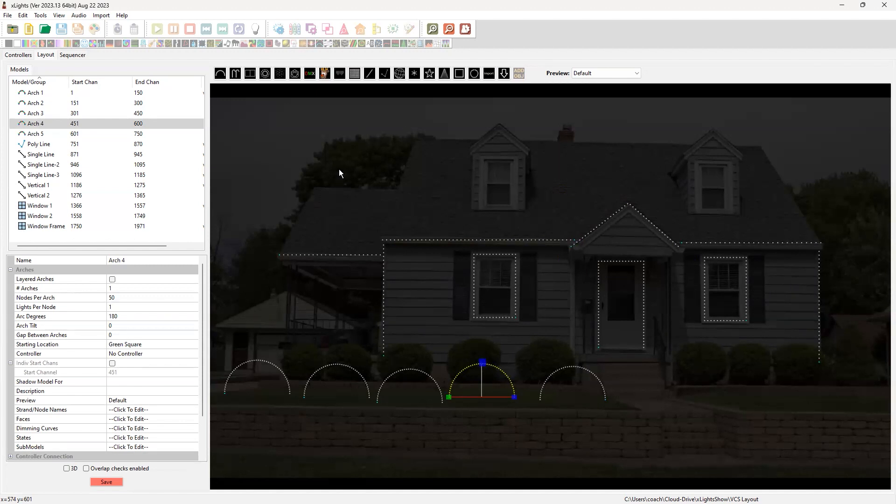
left_click(723, 386)
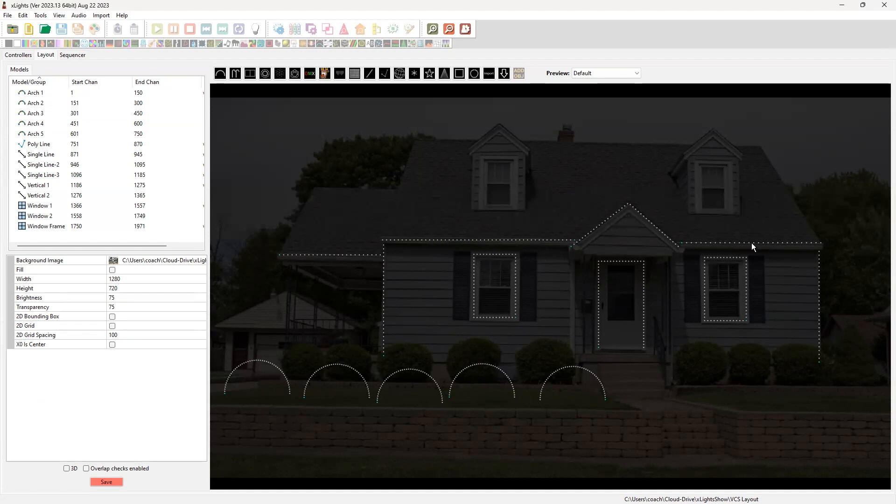
Align the top of Single Line-3, the roofline right of the peak, with the top of Single Line-2
left_click(509, 240)
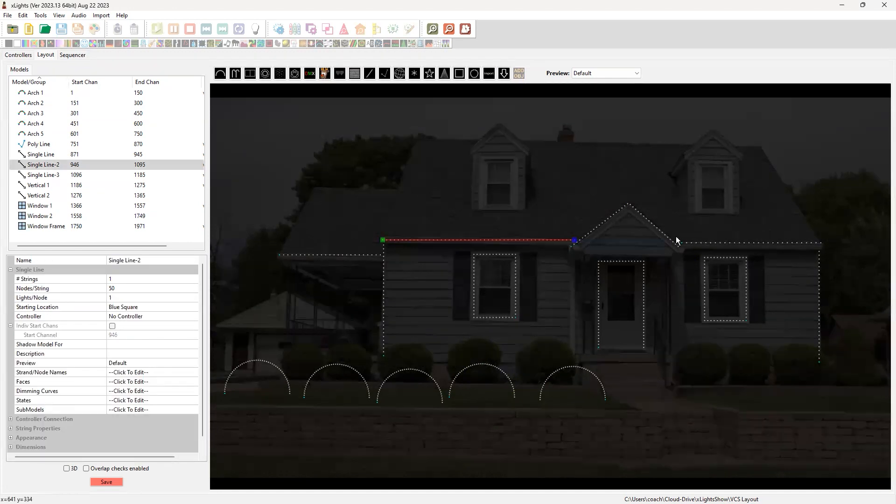
left_click(720, 240, "ctrl")
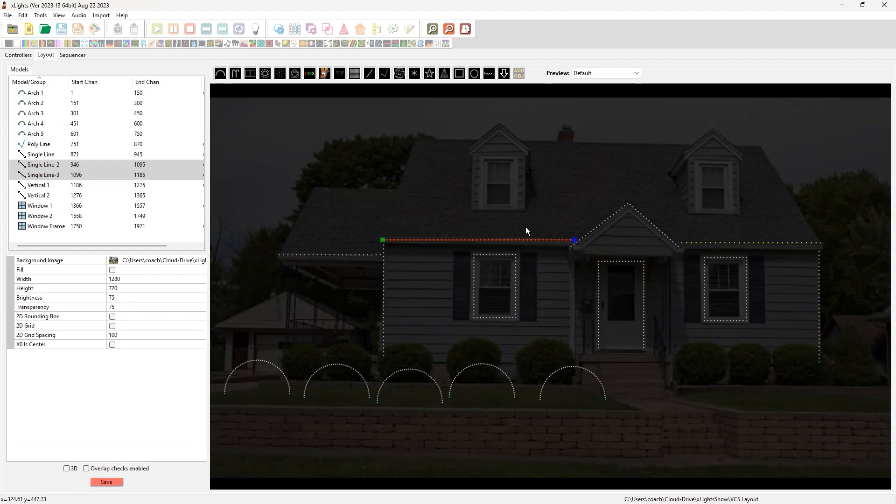
right_click(533, 241)
mouse_move(566, 259)
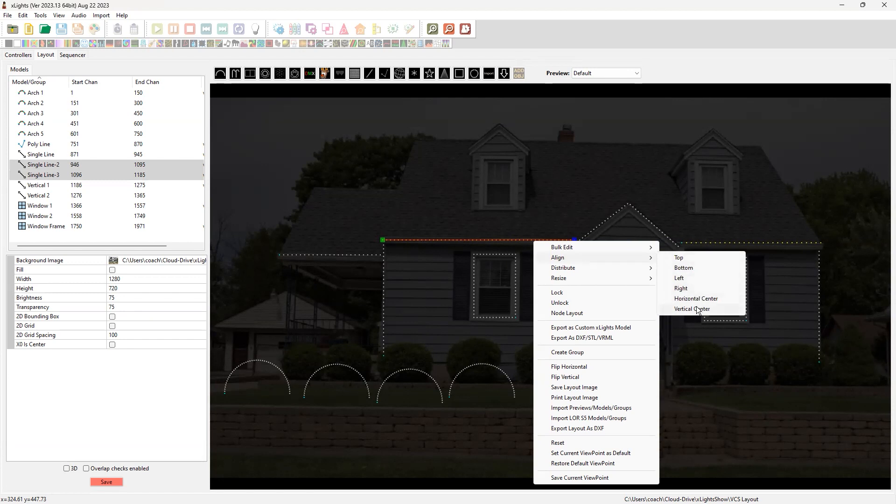
left_click(681, 259)
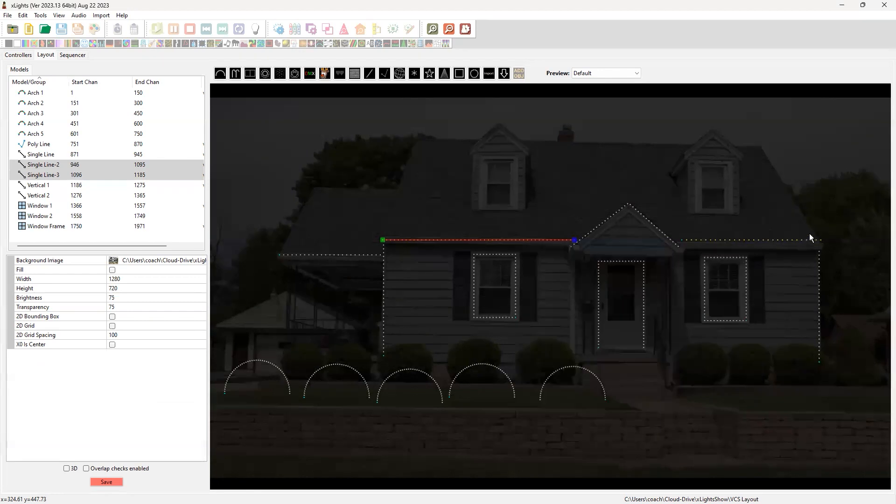
left_click(834, 208)
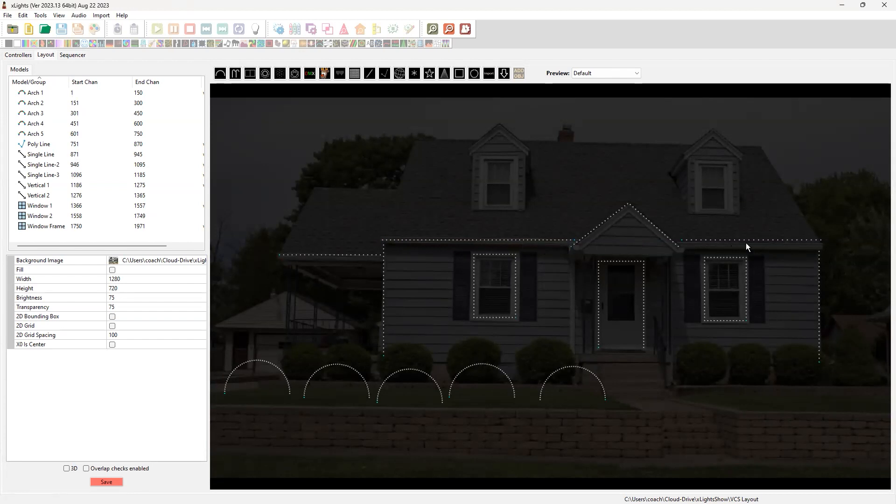
Move Single Line-3 up off the eave and realign it with Single Line-2 at the main roofline height
left_click_drag(743, 241, 744, 222)
left_click(561, 207)
left_click(539, 240)
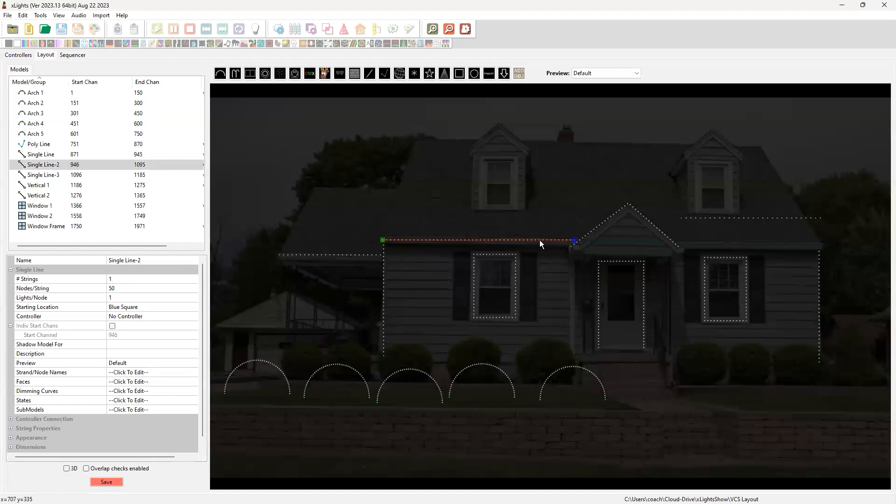
left_click(711, 218, "ctrl")
right_click(712, 218)
mouse_move(741, 234)
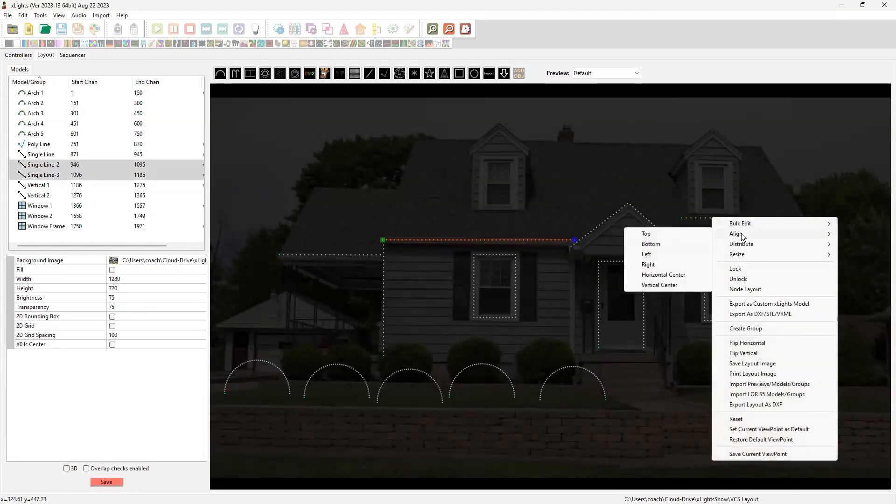
left_click(682, 242)
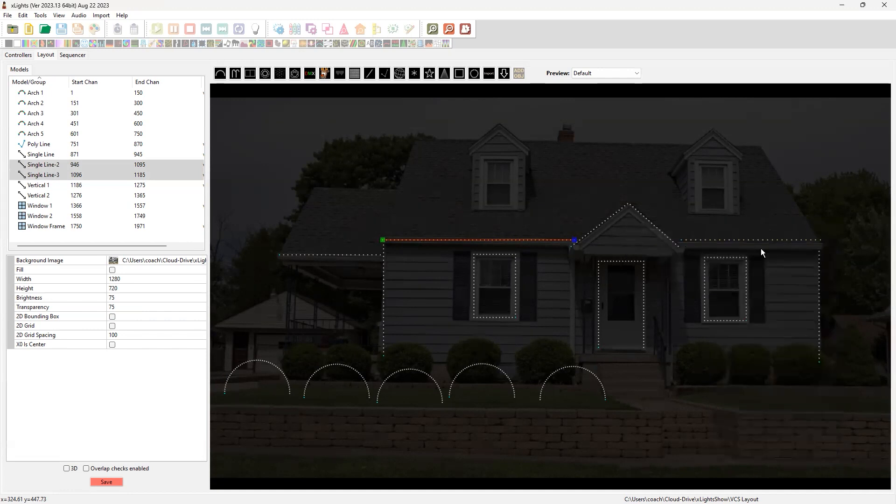
left_click(876, 219)
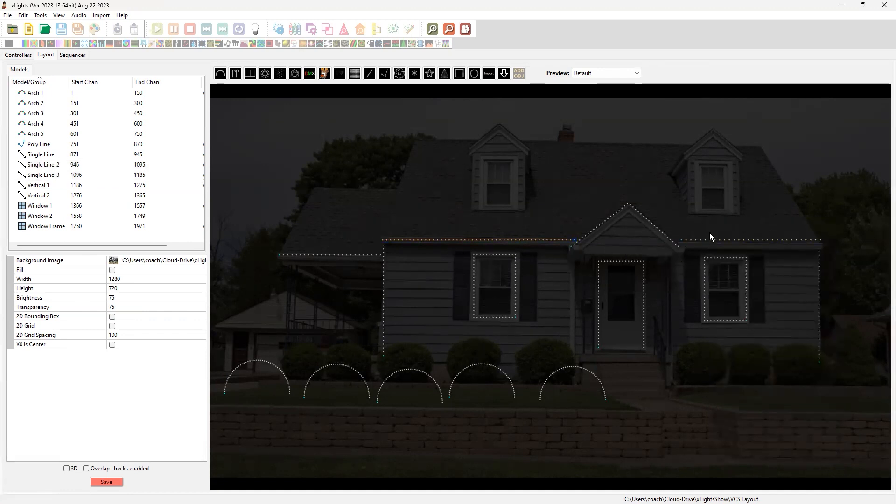
Nudge Single Line-2 and Single Line-3 down together so both sit on the eave edge beside the peak
left_click(513, 241)
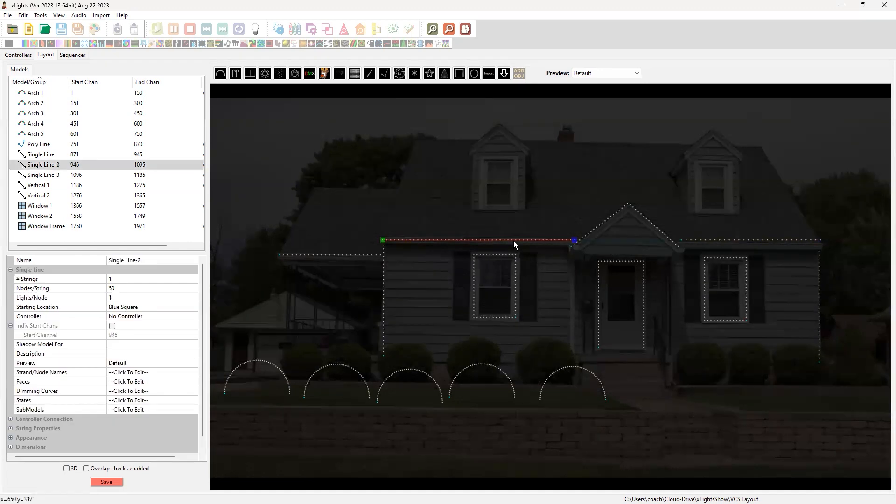
left_click(716, 240, "ctrl")
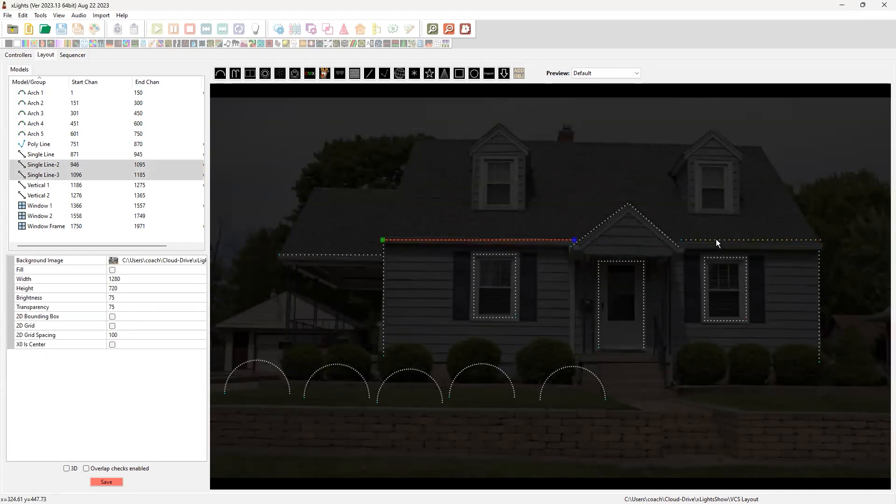
key("Down")
key("Down")
key("Down")
key("Down")
key("Down")
key("Down")
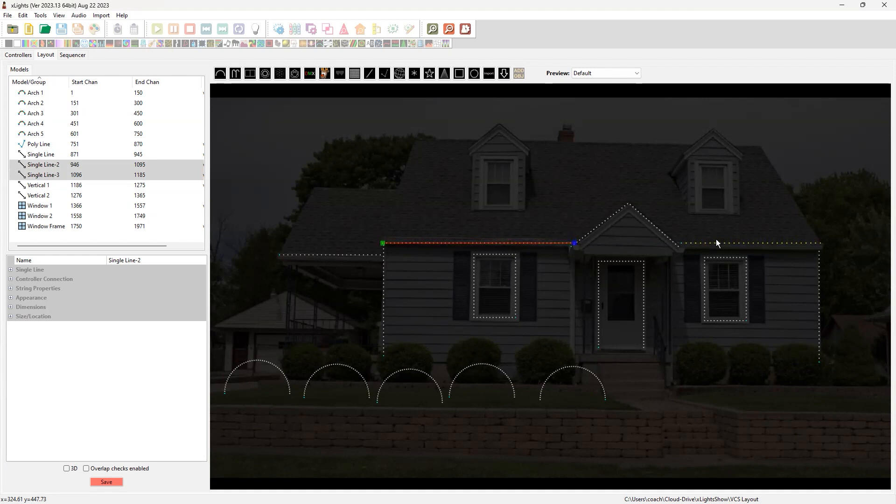
left_click(605, 185)
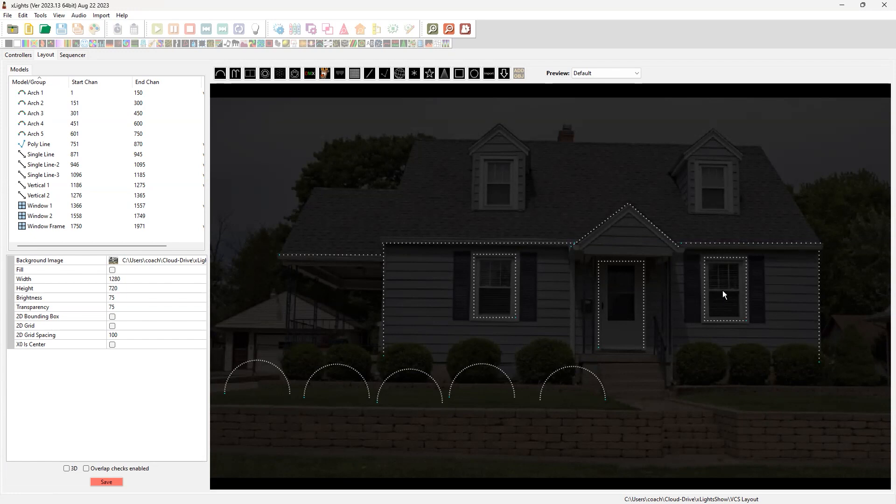
Align the top of Window 2 with the top of Window 1
left_click(498, 291)
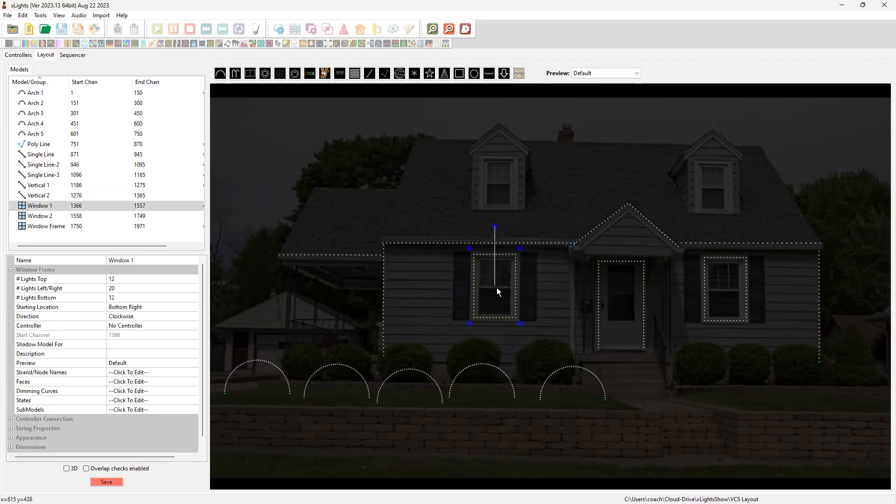
left_click(729, 286, "ctrl")
right_click(730, 289)
mouse_move(775, 56)
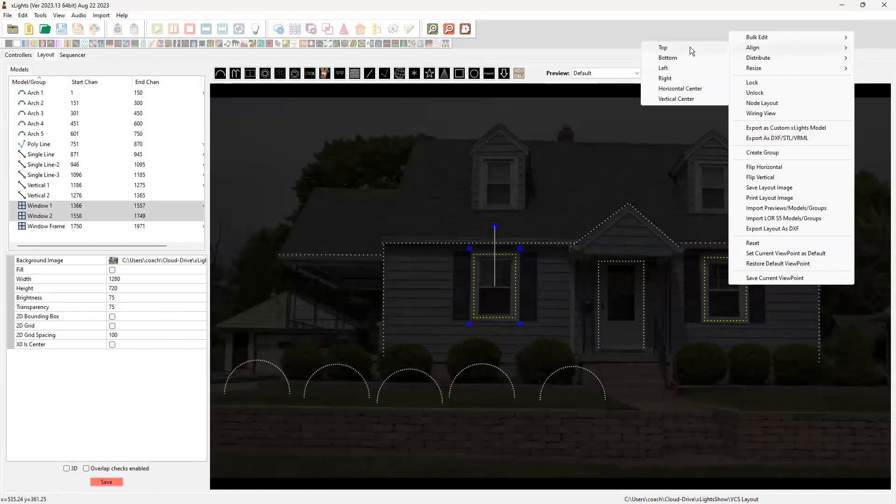
left_click(805, 342)
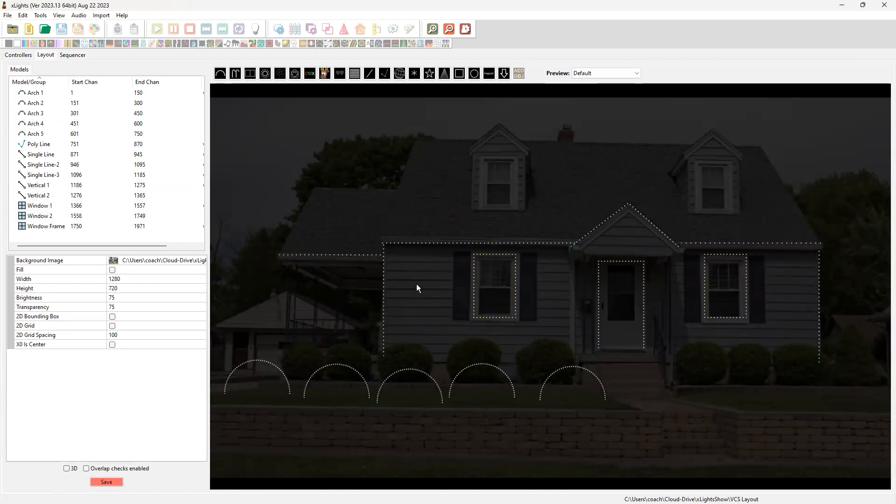
Align the top of Vertical 2, at the far house corner, with the top of Vertical 1
left_click(384, 296)
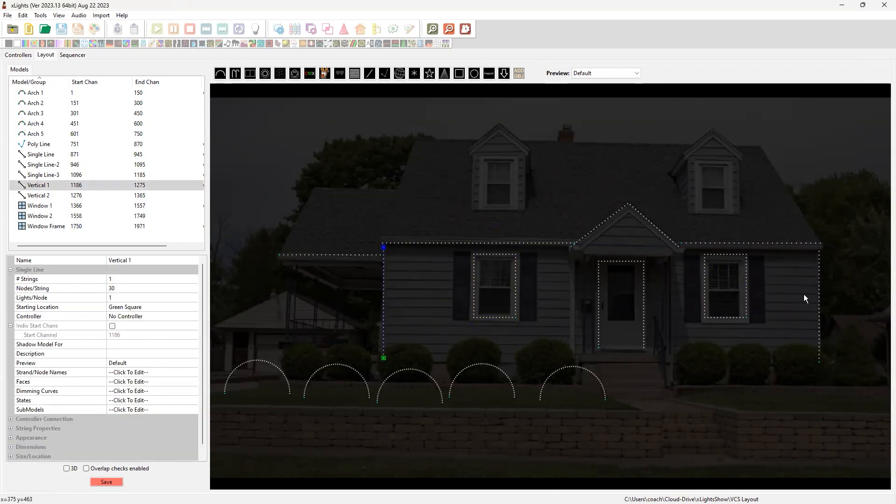
left_click(820, 303, "ctrl")
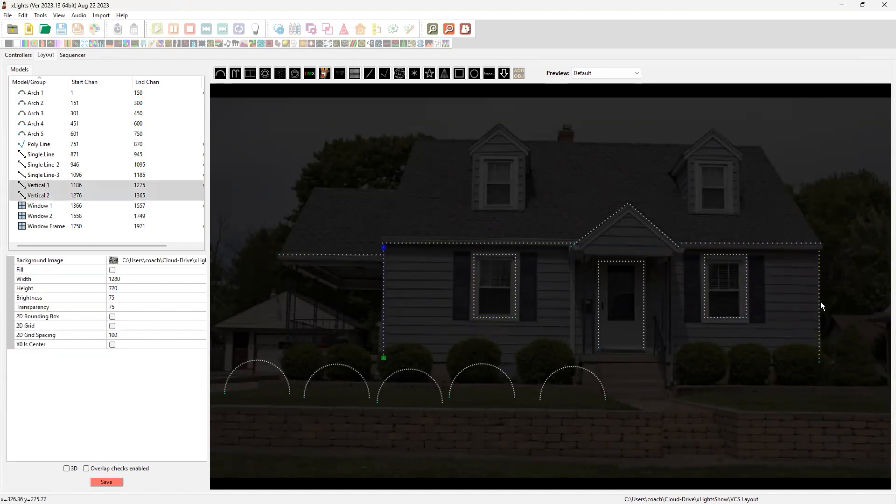
right_click(384, 281)
mouse_move(420, 60)
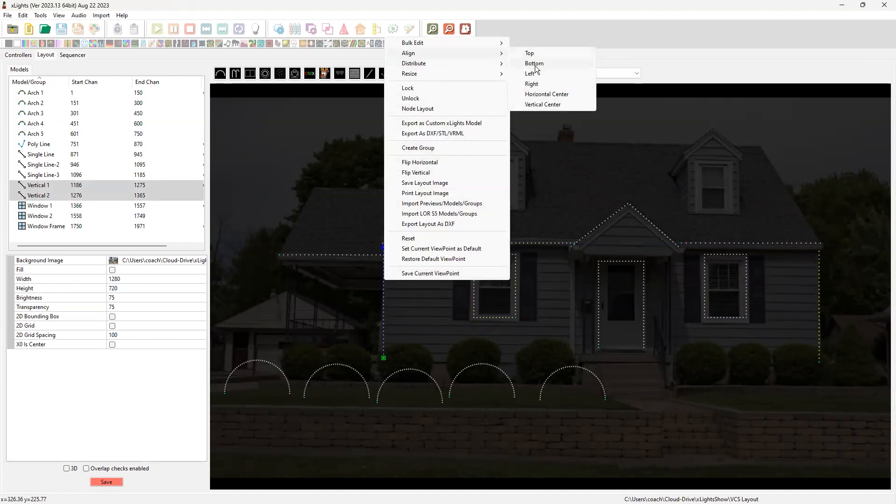
left_click(534, 54)
left_click(867, 246)
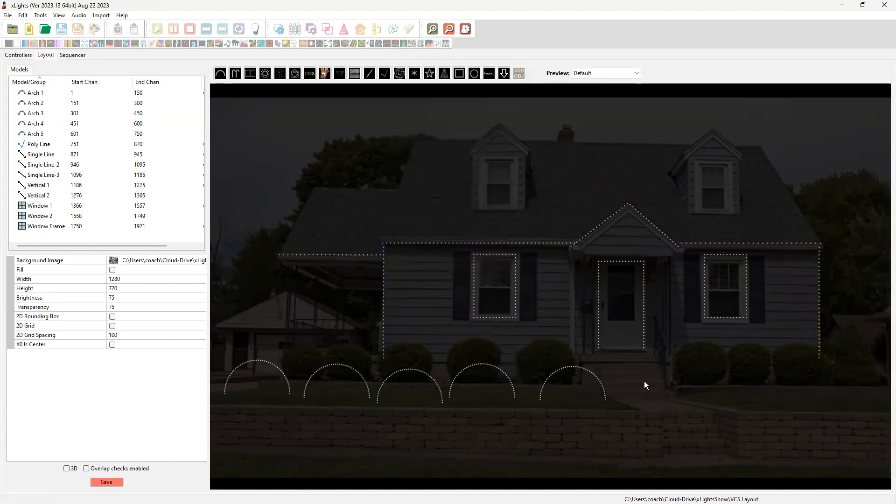
Align the bottoms of all five yard arches with the bottom of Arch 1
left_click_drag(223, 351, 622, 437)
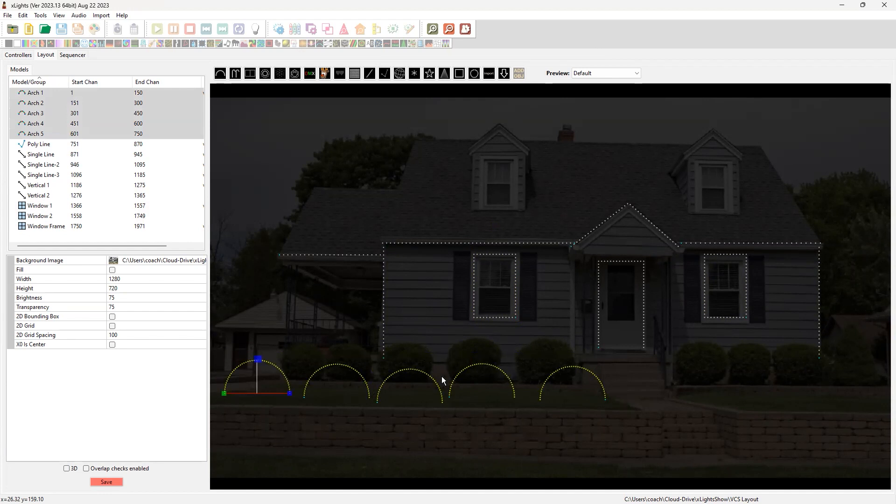
right_click(472, 387)
mouse_move(503, 139)
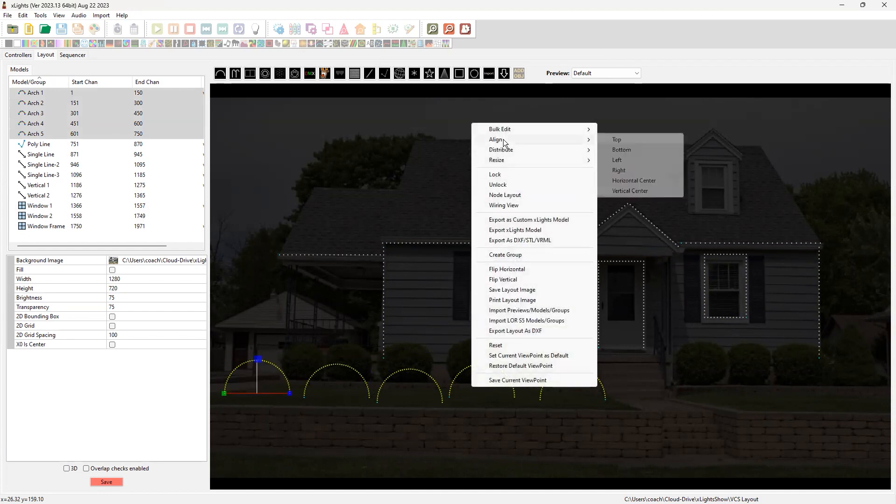
left_click(619, 150)
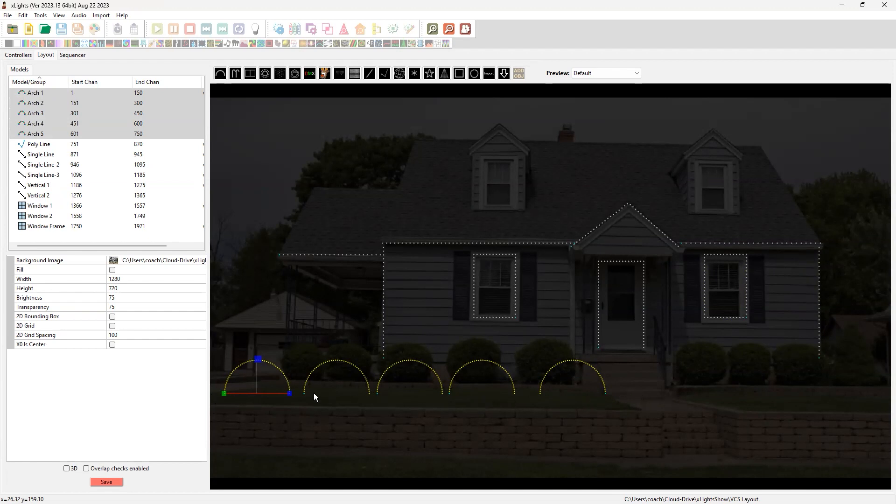
Distribute the five yard arches horizontally so the gaps between them are equal
right_click(487, 386)
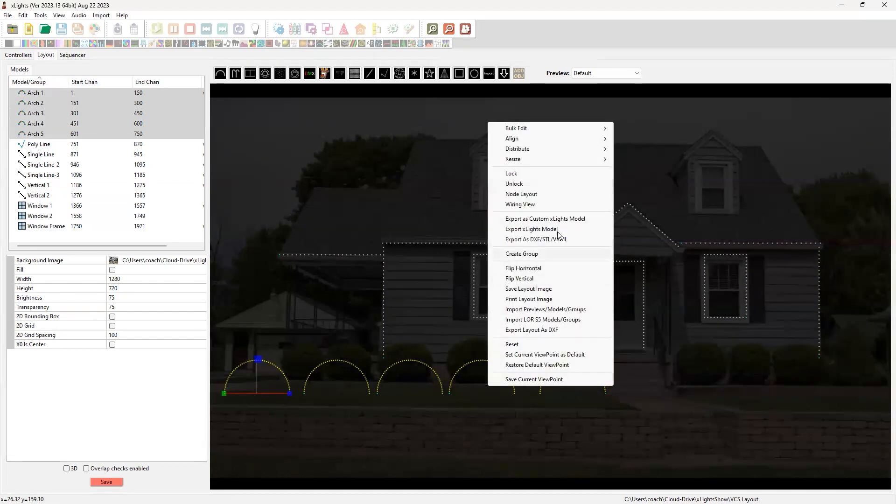
mouse_move(531, 151)
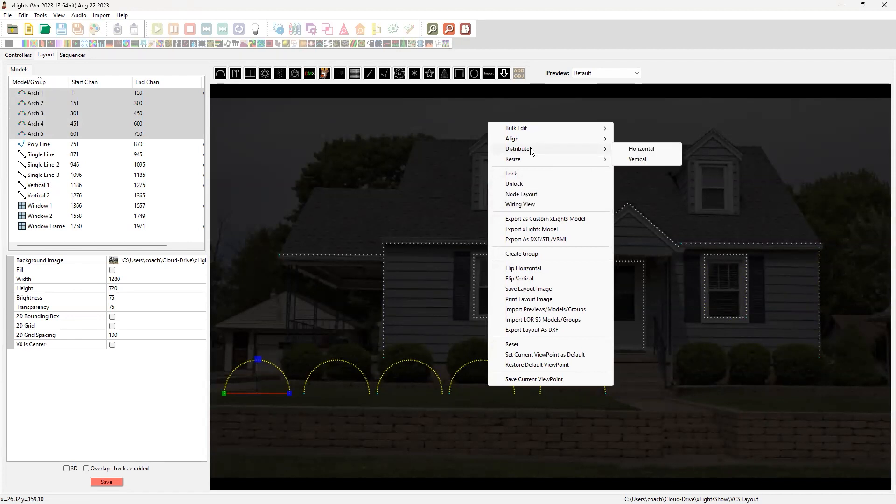
left_click(639, 149)
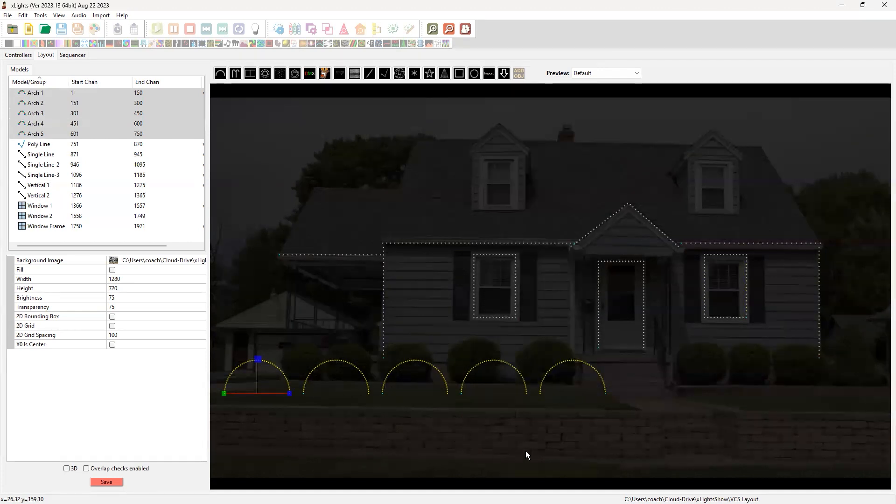
left_click(565, 450)
Nudge all five yard arches down together so they sit slightly lower on the lawn
left_click_drag(220, 352, 616, 434)
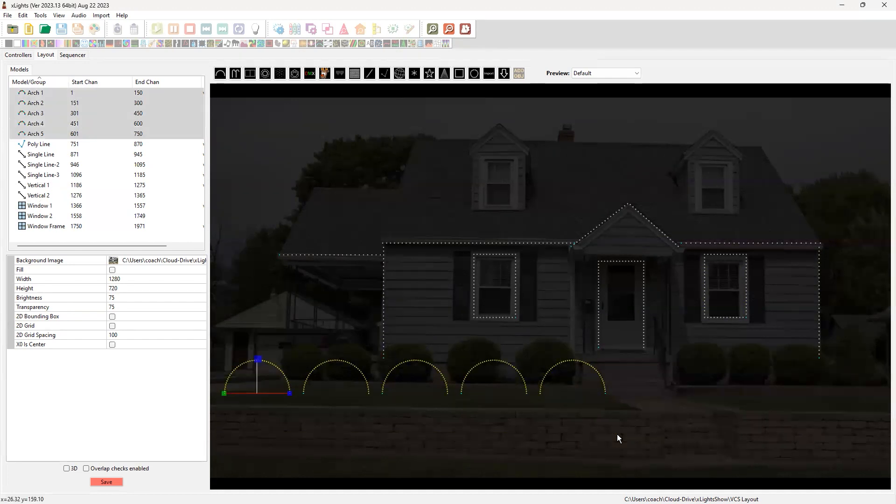
key("Down")
key("Down")
key("Down")
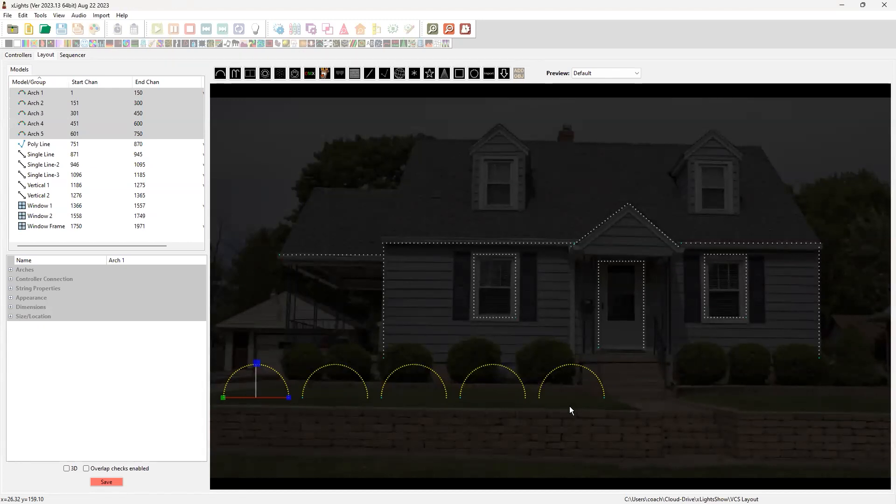
left_click(702, 399)
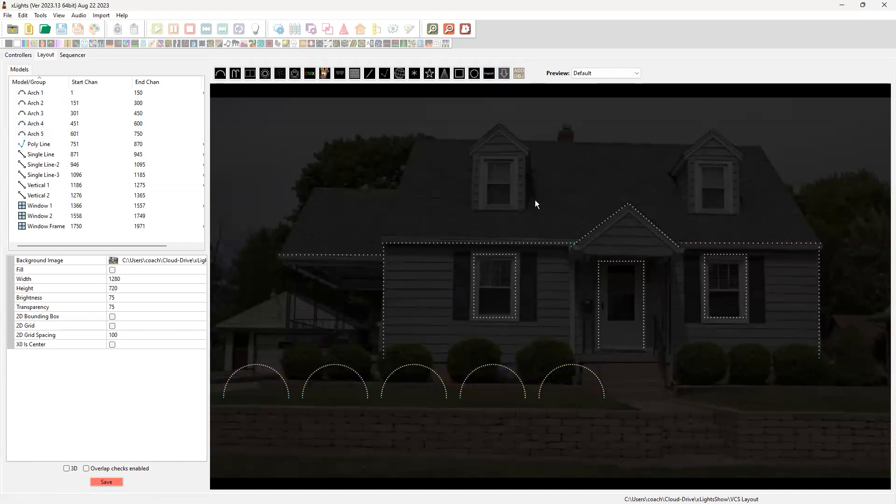
Insert Boscoyo's downloadable ChromaFlakes 24"-- 3 prong snowflake model on the wall between Vertical 1 and Window 1
left_click_drag(410, 265, 445, 302)
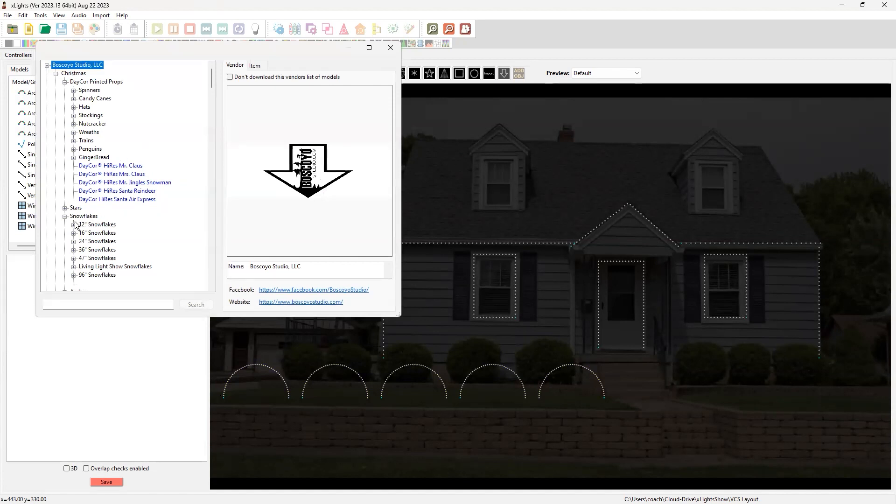
left_click(74, 242)
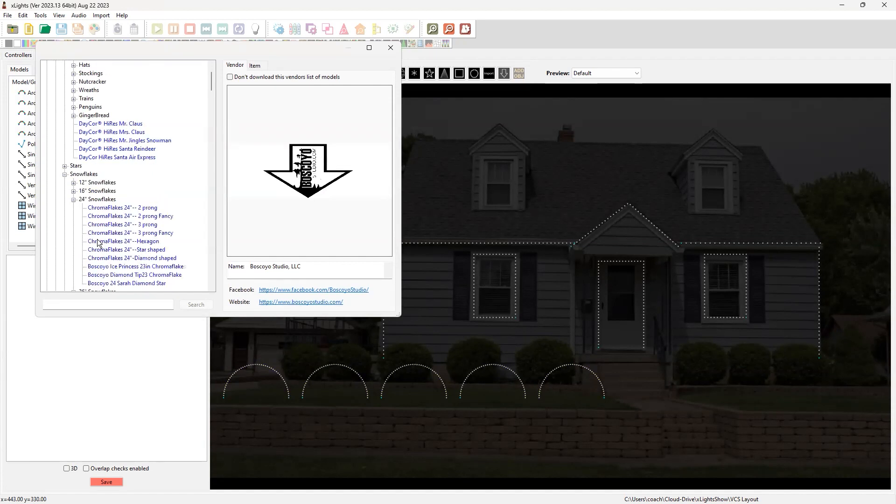
left_click(143, 224)
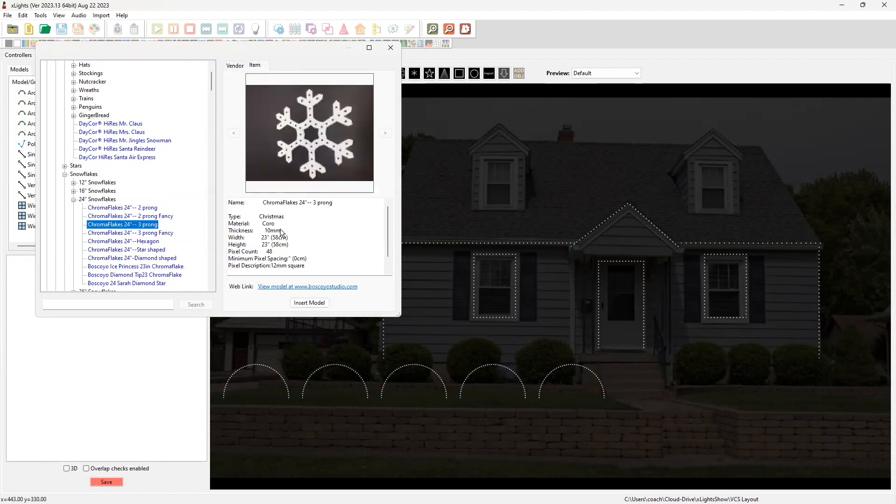
left_click(305, 306)
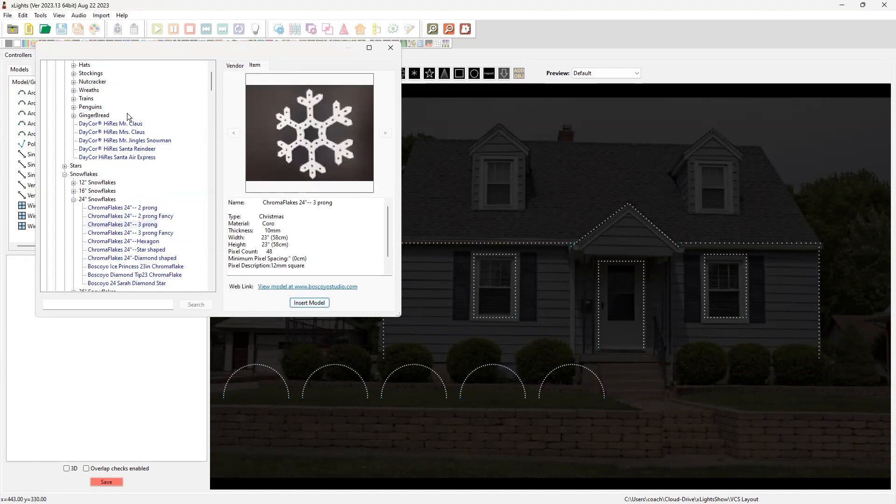
left_click(315, 304)
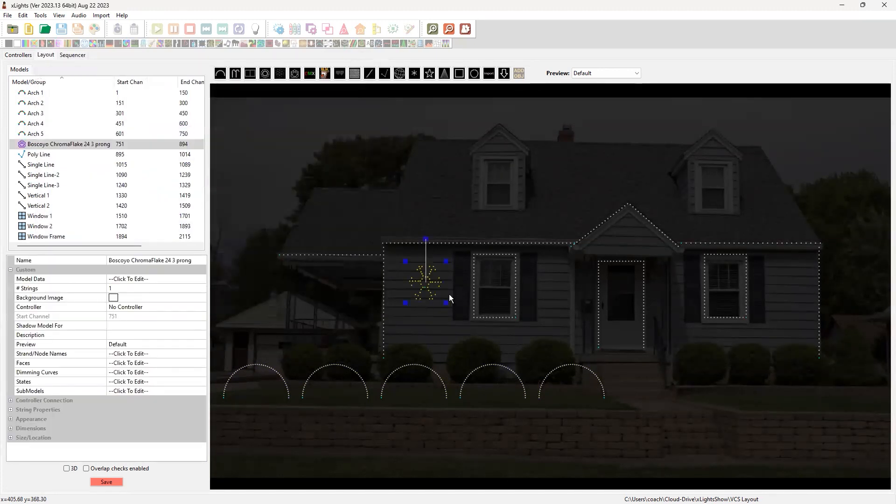
Rename the snowflake as Snowflake 1 and shift it slightly toward Vertical 1 and down on the wall
left_click(186, 260)
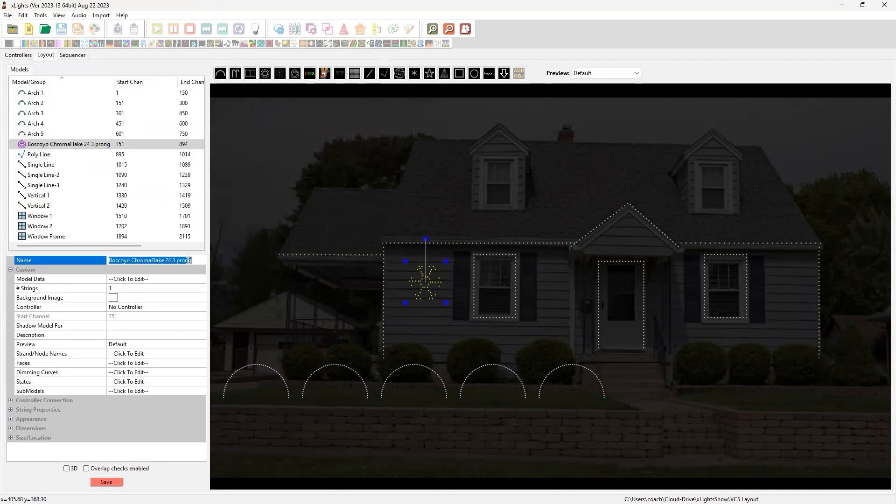
type("Snowflake 1")
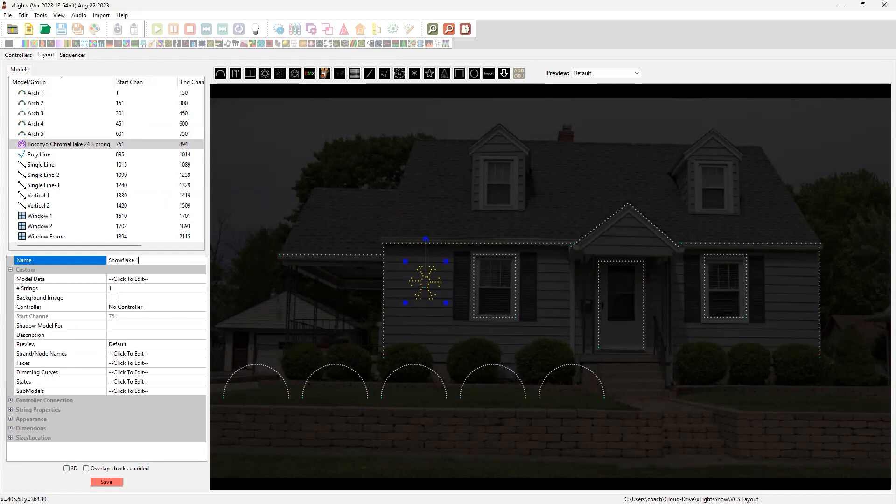
key("Return")
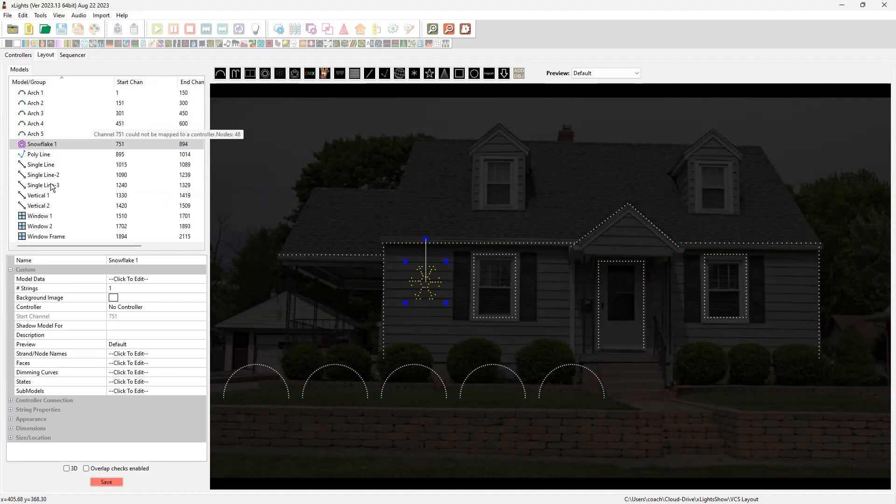
left_click(358, 301)
left_click(428, 287)
left_click_drag(427, 286, 426, 289)
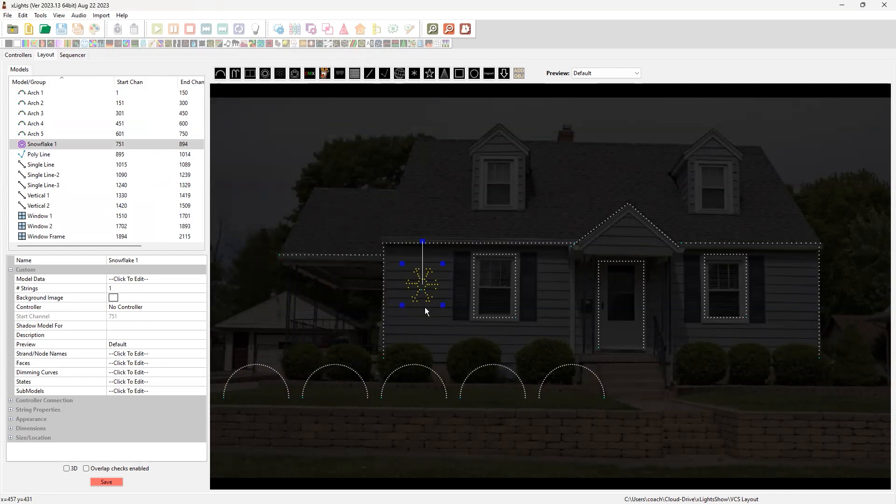
Make two copies of Snowflake 1, placing one between Window 1 and the door and the other between Window 2 and Vertical 2
key("ctrl+v")
key("ctrl+v")
left_click_drag(475, 328, 808, 288)
left_click(454, 313)
left_click_drag(453, 313, 562, 296)
left_click(796, 287)
left_click_drag(796, 287, 792, 283)
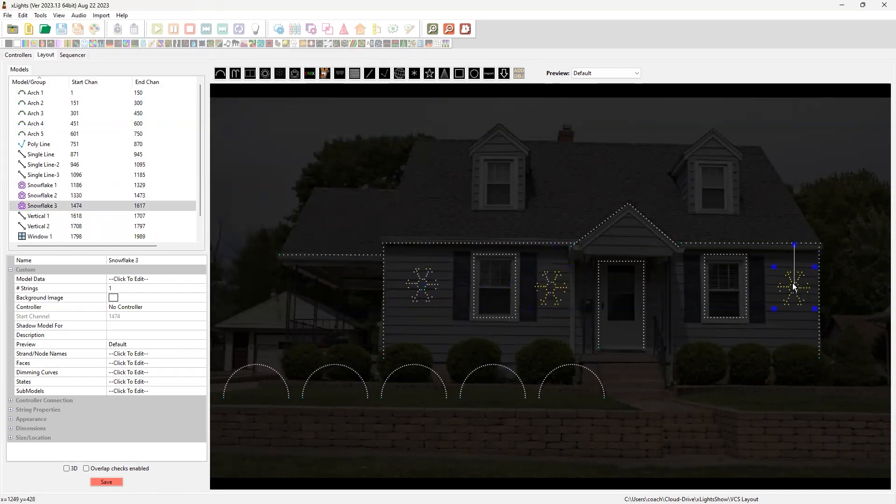
Align the tops of Snowflakes 1, 2 and 3 using Snowflake 3 as the reference
left_click(557, 296, "ctrl")
left_click(429, 293, "ctrl")
right_click(428, 293)
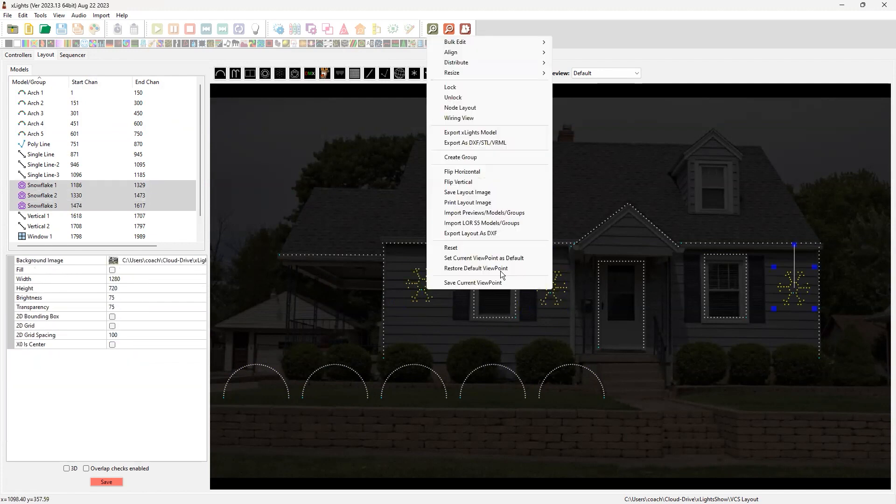
mouse_move(472, 54)
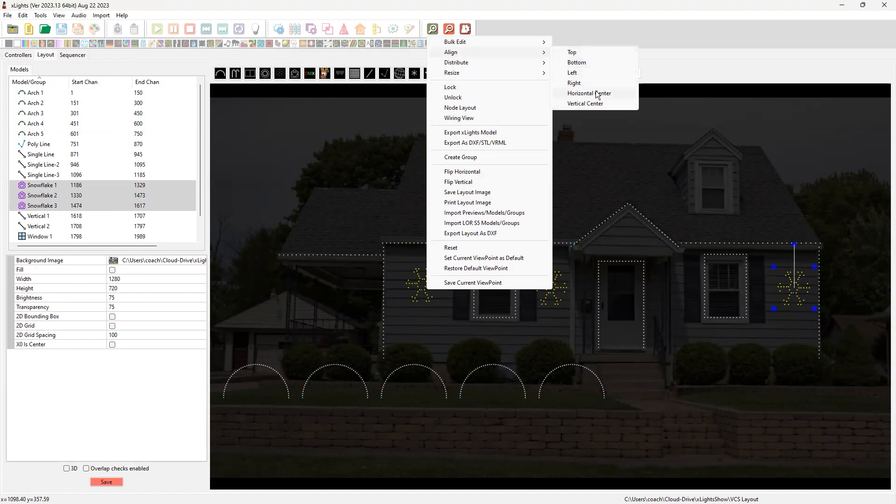
left_click(580, 54)
left_click(845, 226)
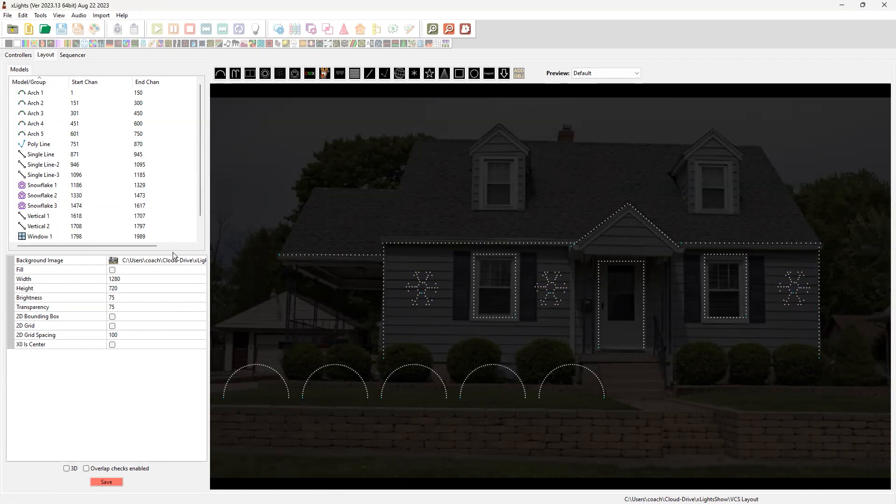
left_click_drag(172, 311, 172, 311)
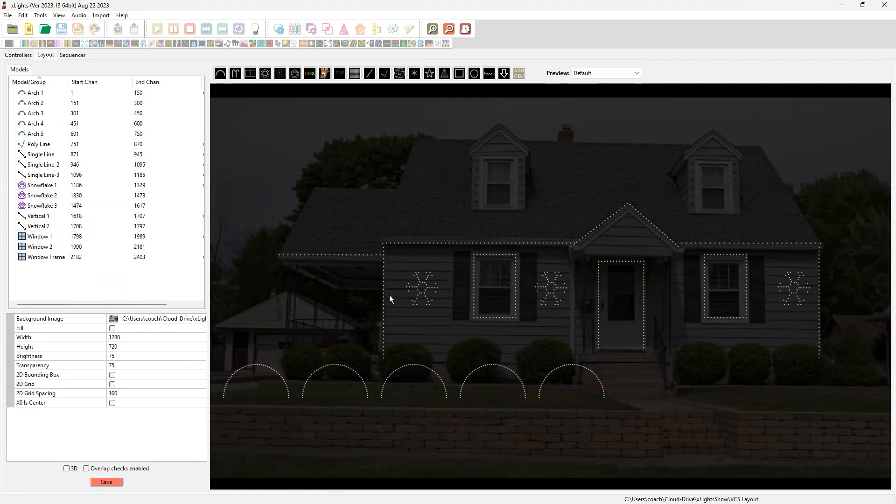
left_click(41, 95)
left_click(50, 259, "shift")
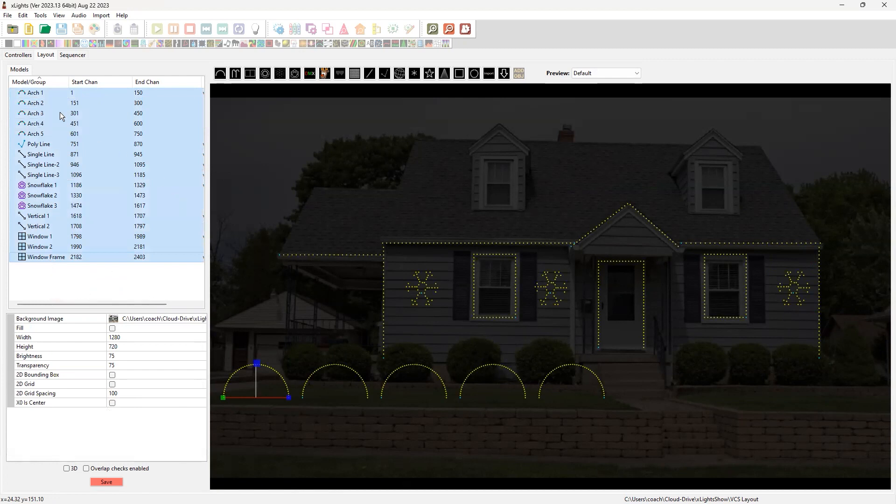
left_click(44, 95)
left_click(55, 259, "shift")
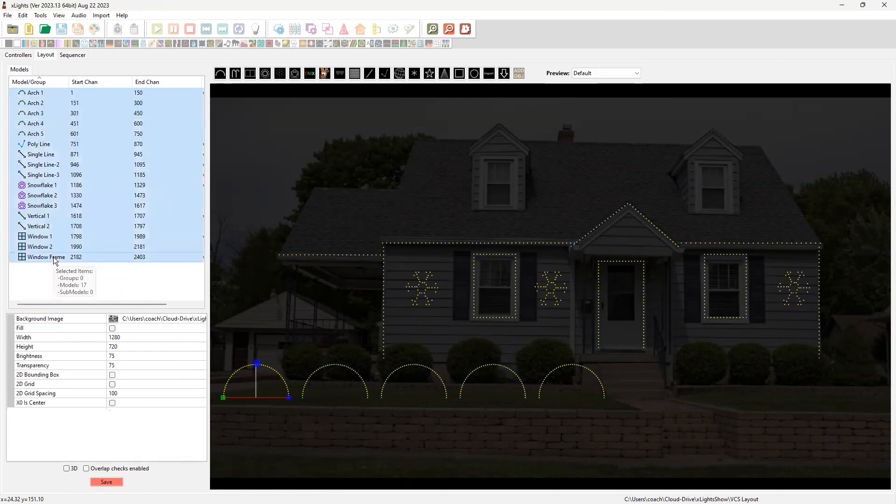
left_click(307, 250)
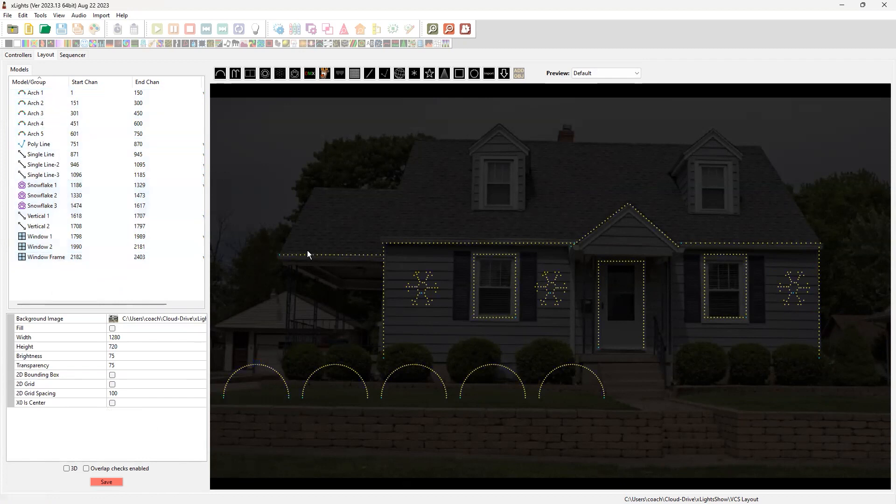
Select every model in the layout and create a group from them named All
left_click_drag(262, 173, 863, 455)
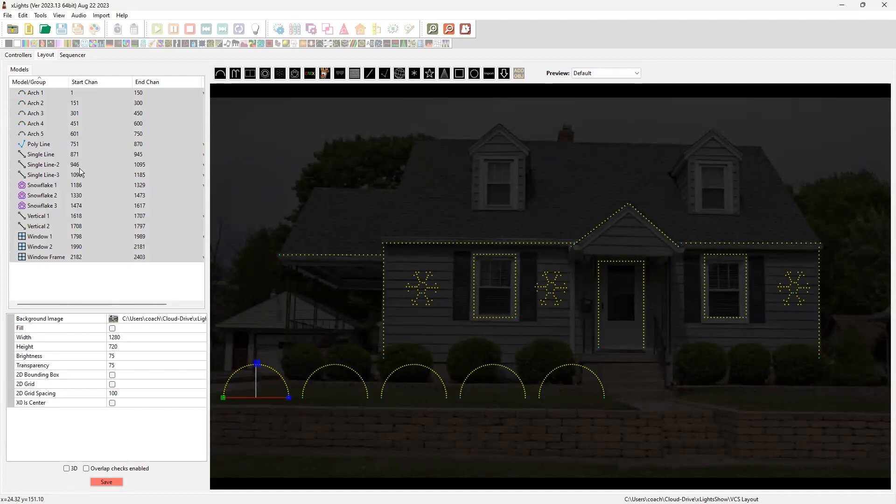
right_click(100, 164)
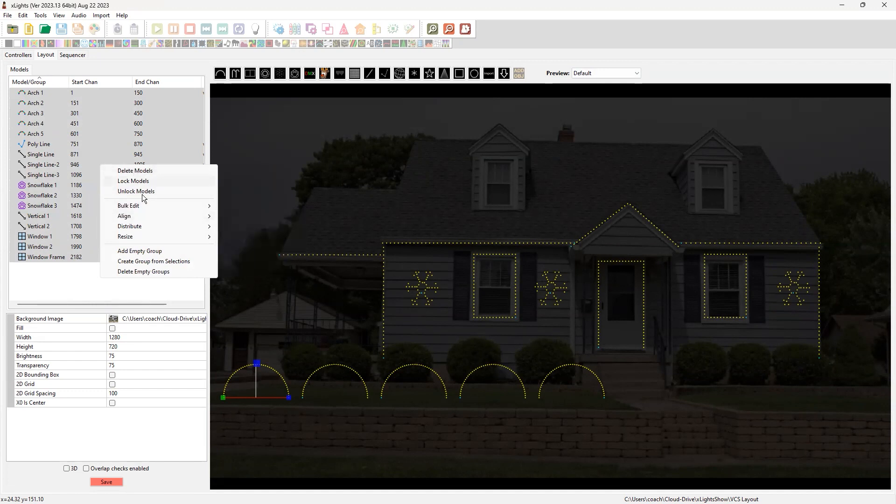
left_click(157, 262)
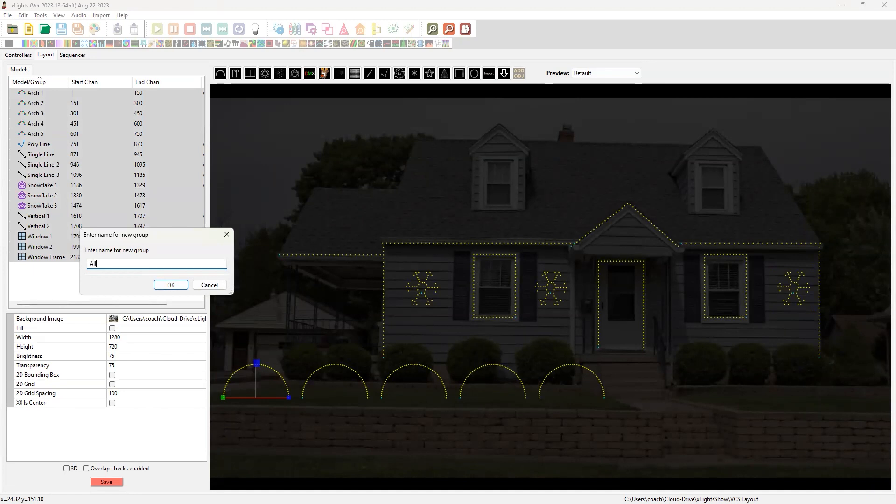
left_click(170, 284)
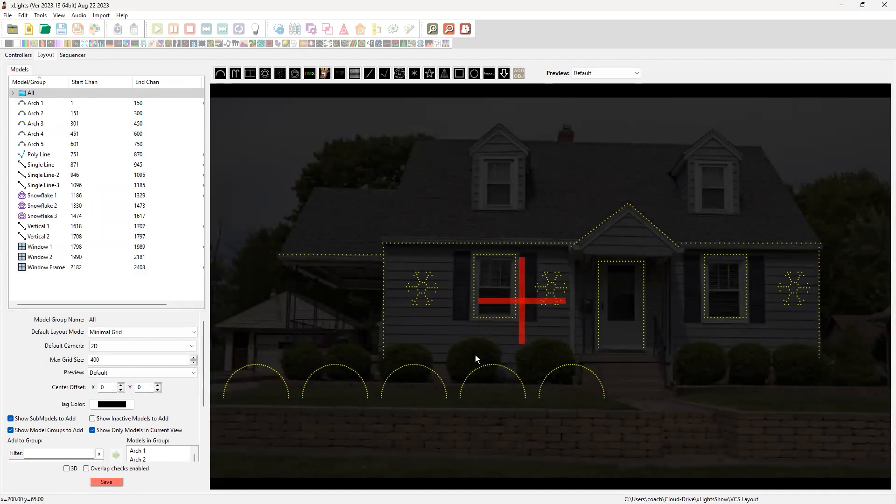
Draw a tree model in the empty area beside the house, beyond Vertical 2
scroll(405, 272, "down", 3)
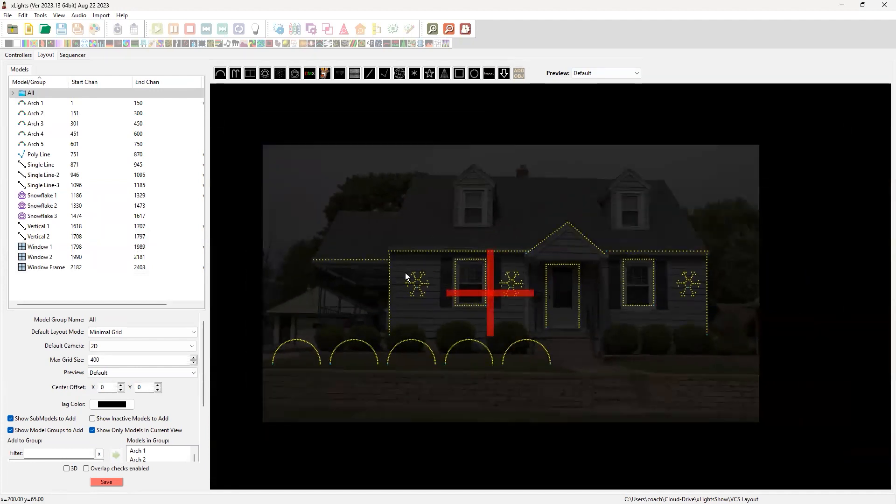
scroll(404, 273, "down", 2)
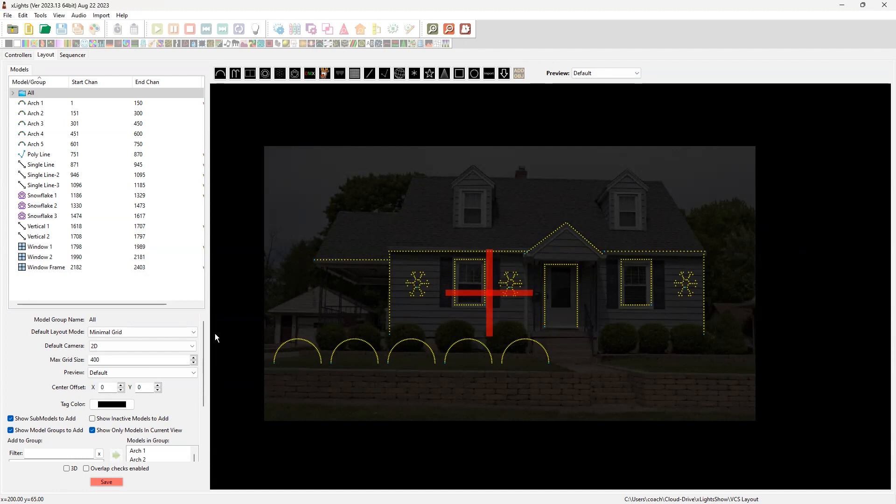
scroll(337, 327, "down", 1)
scroll(570, 323, "up", 1)
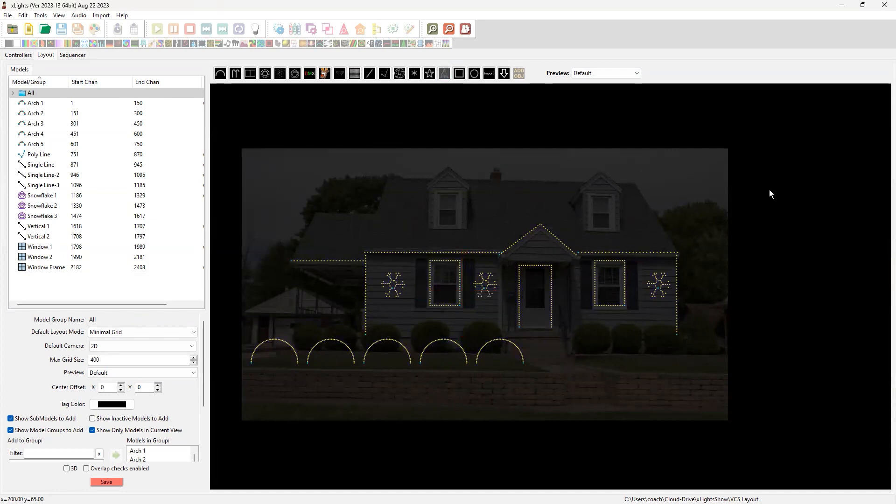
left_click_drag(774, 174, 839, 320)
left_click_drag(814, 285, 747, 320)
left_click_drag(773, 356, 796, 358)
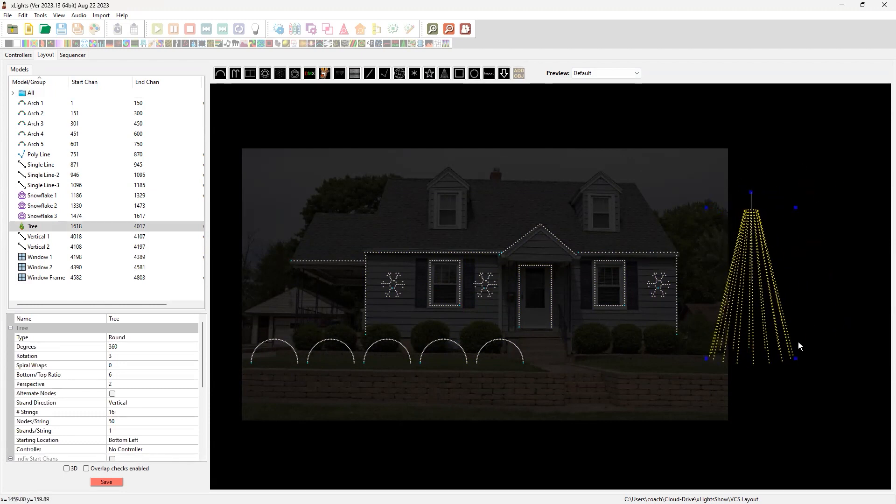
Make the tree shorter and narrower and shift it slightly closer to the house
left_click_drag(796, 208, 772, 236)
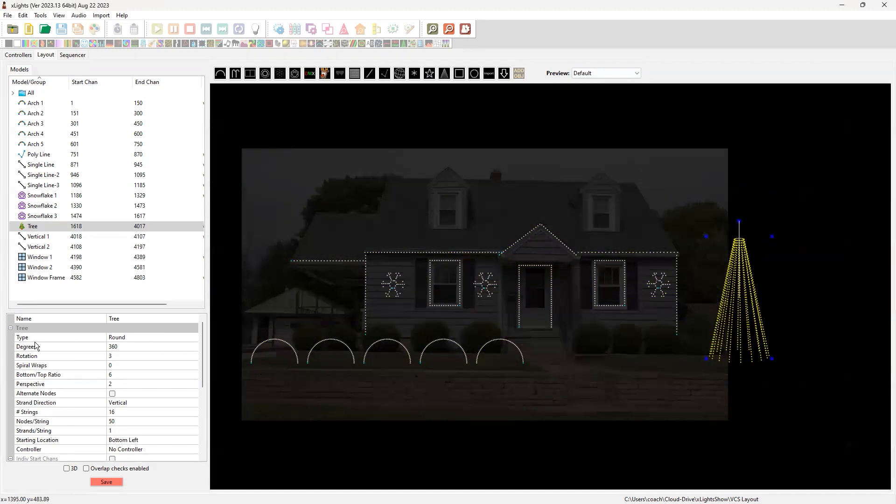
left_click(451, 437)
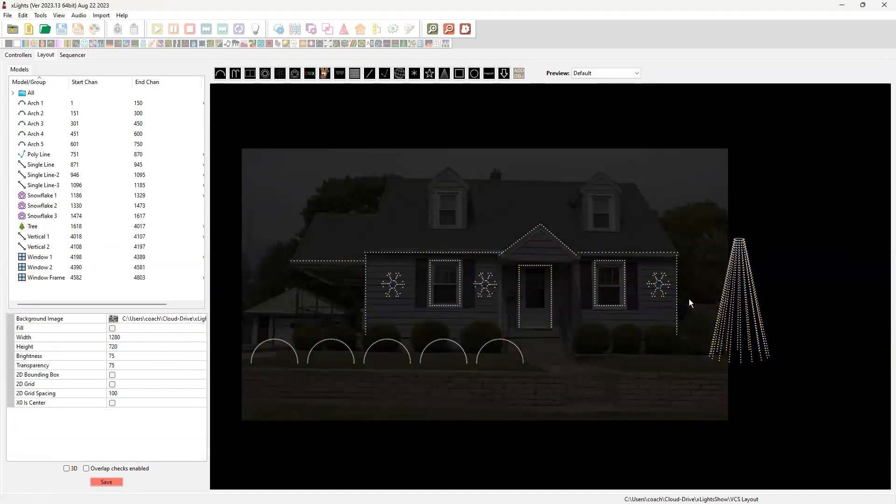
left_click(714, 304)
left_click_drag(748, 310, 741, 312)
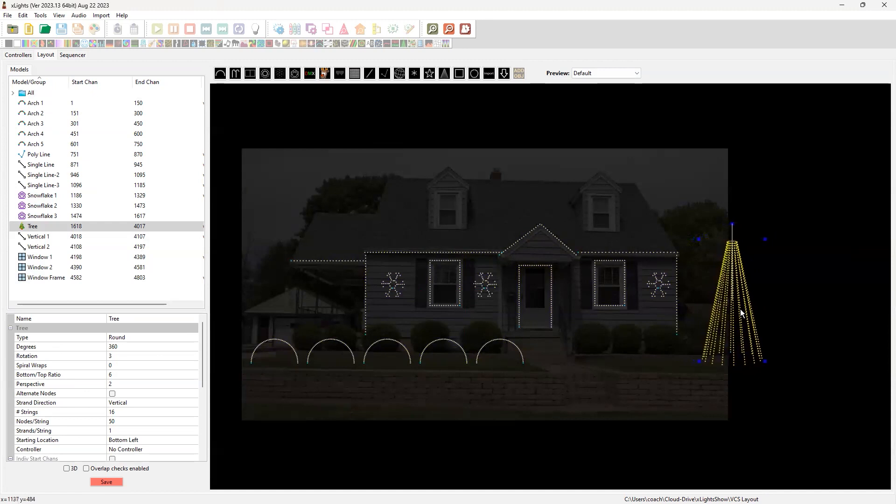
Set the tree's degrees to 180 to make it a half-round tree
left_click(131, 346)
type("18")
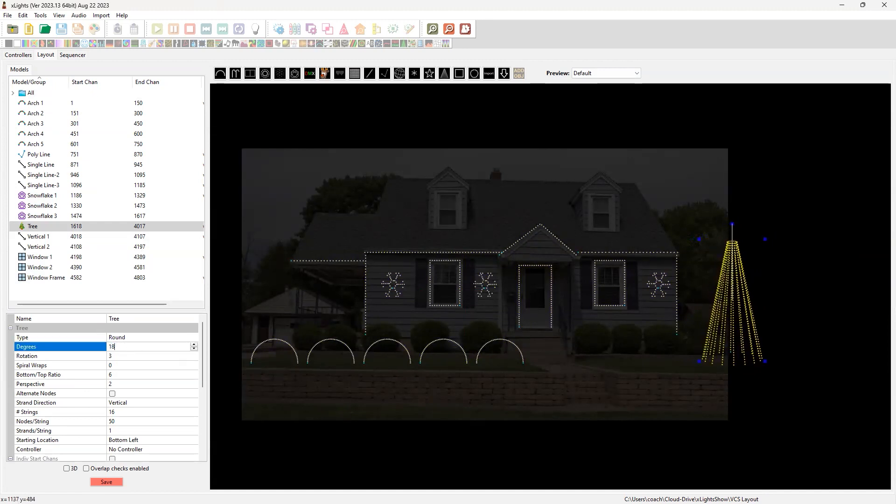
left_click(138, 358)
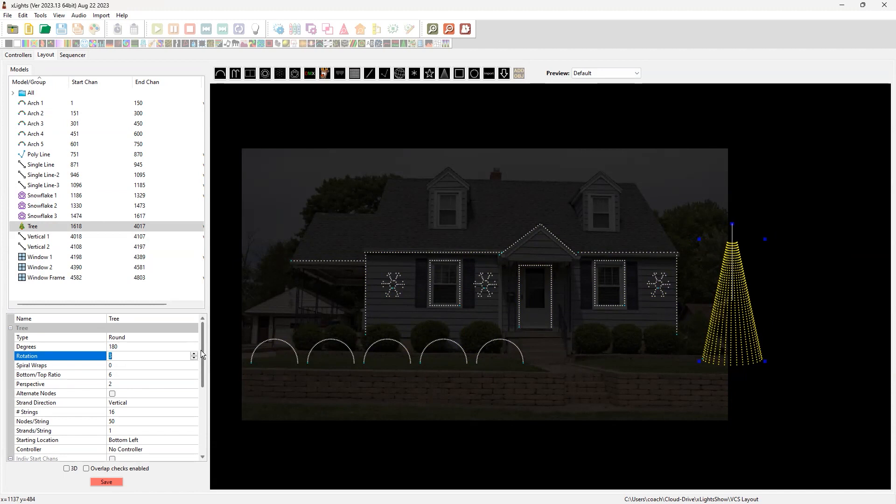
Set the tree's number of strings to 4 and its nodes per string to 200
scroll(207, 359, "down", 2)
scroll(207, 376, "down", 1)
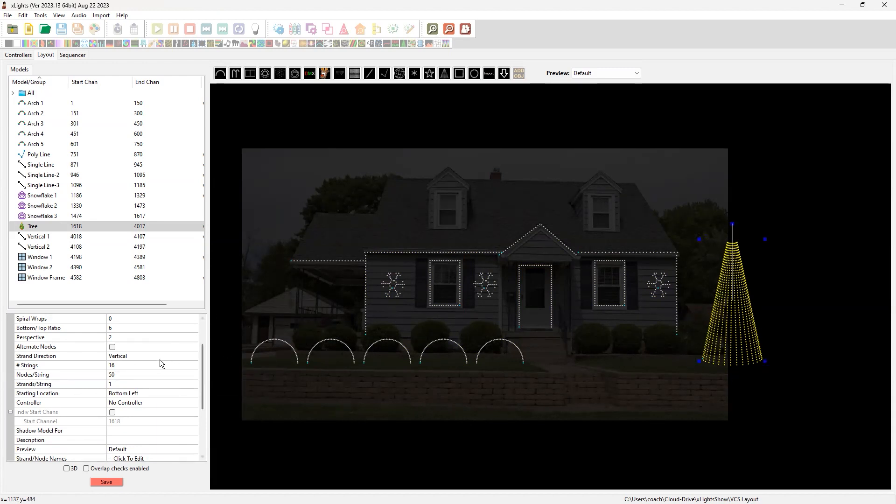
left_click(144, 365)
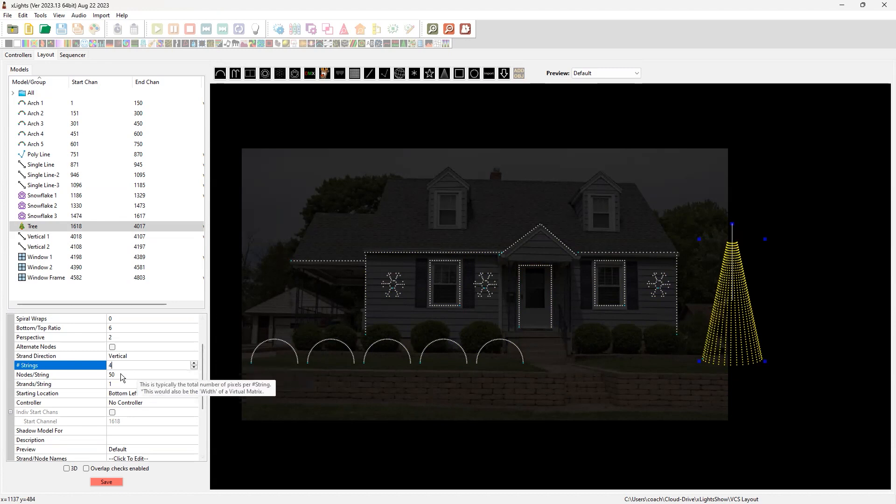
key("Return")
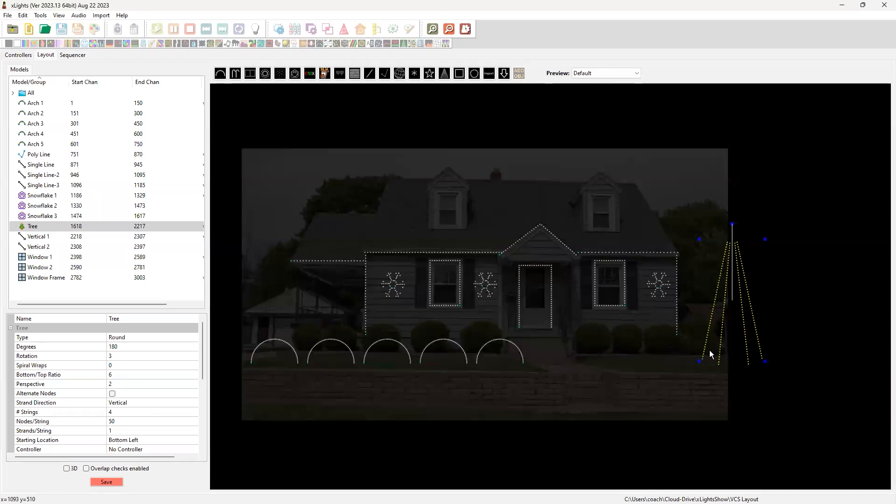
left_click(129, 422)
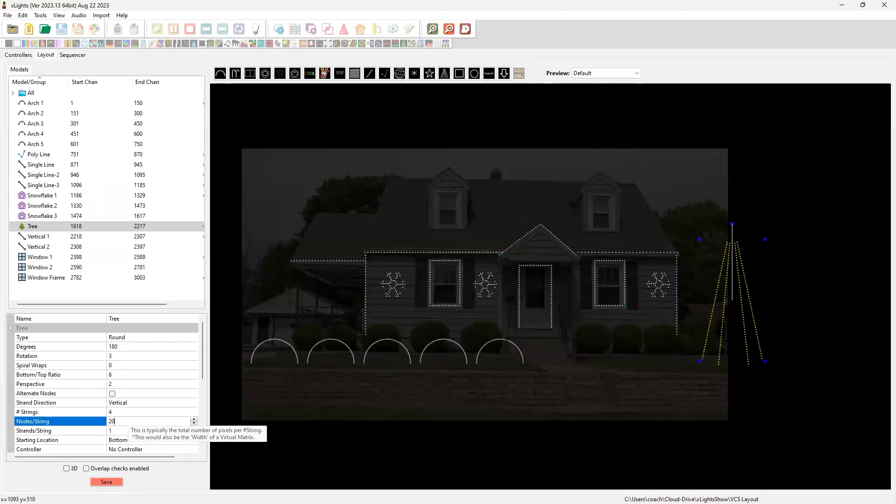
type("200")
key("Return")
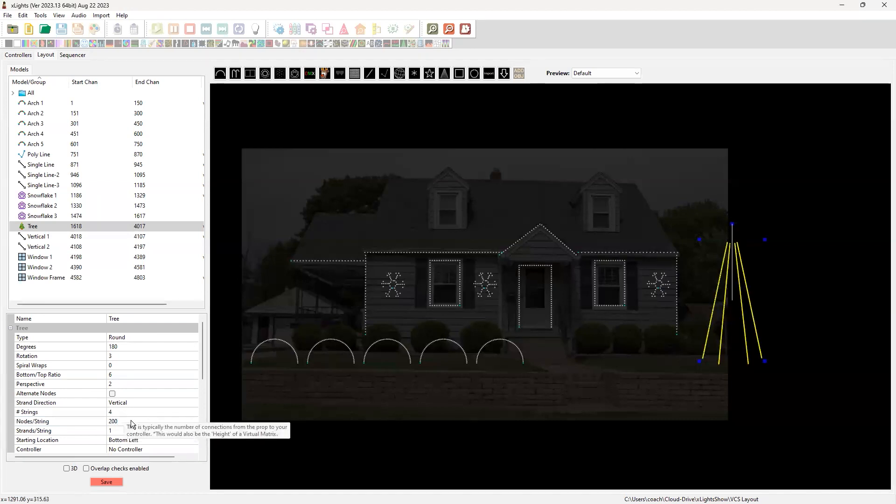
Set the tree's strands per string to 4 and save the layout
left_click(19, 433)
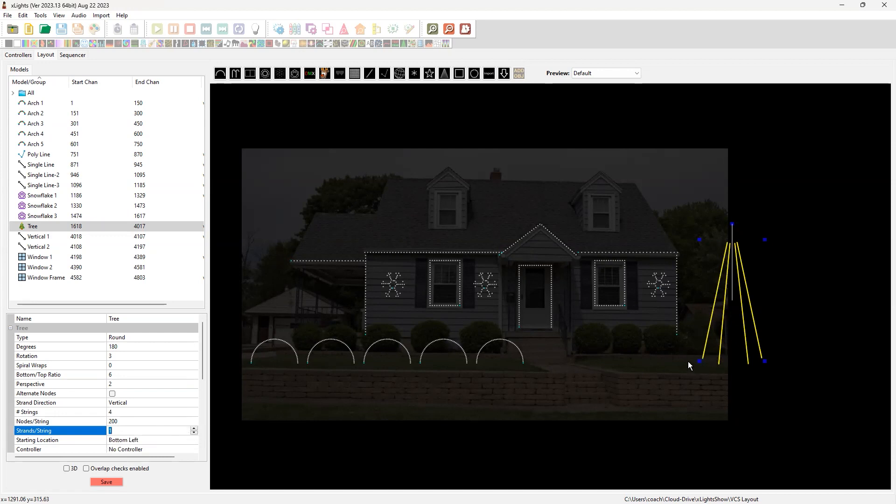
left_click(193, 428)
left_click(193, 428)
left_click(194, 433)
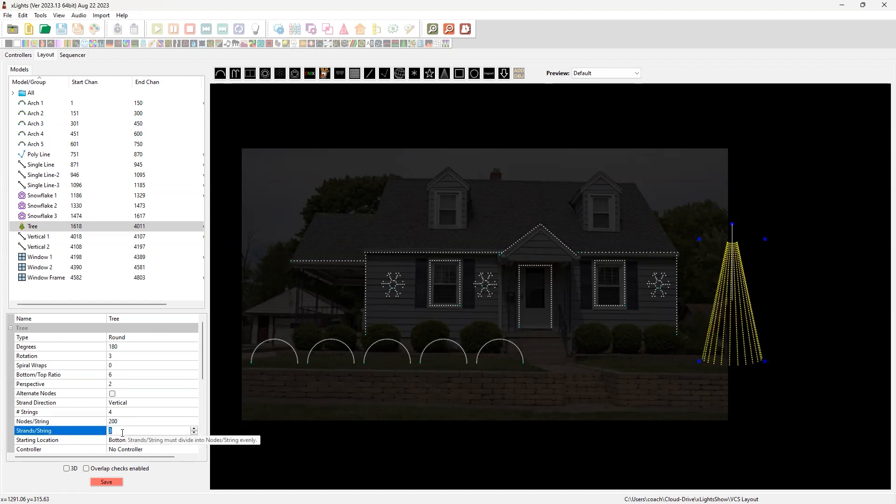
type("4")
key("Return")
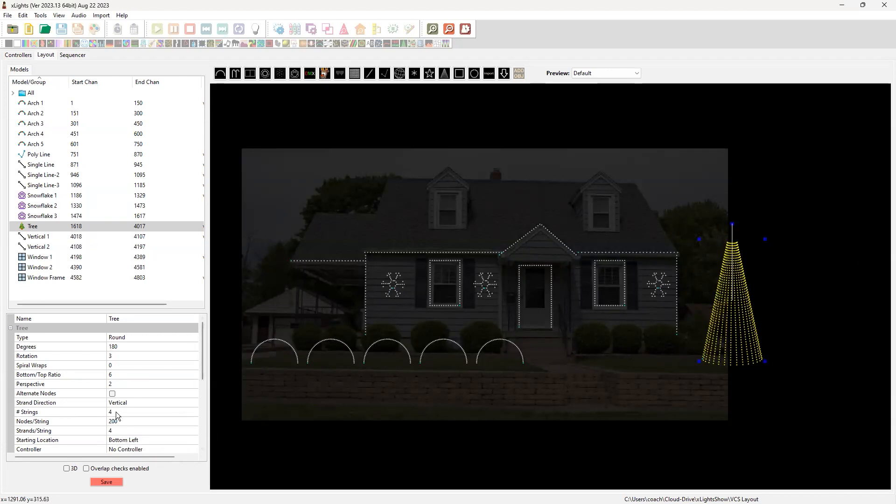
left_click(118, 482)
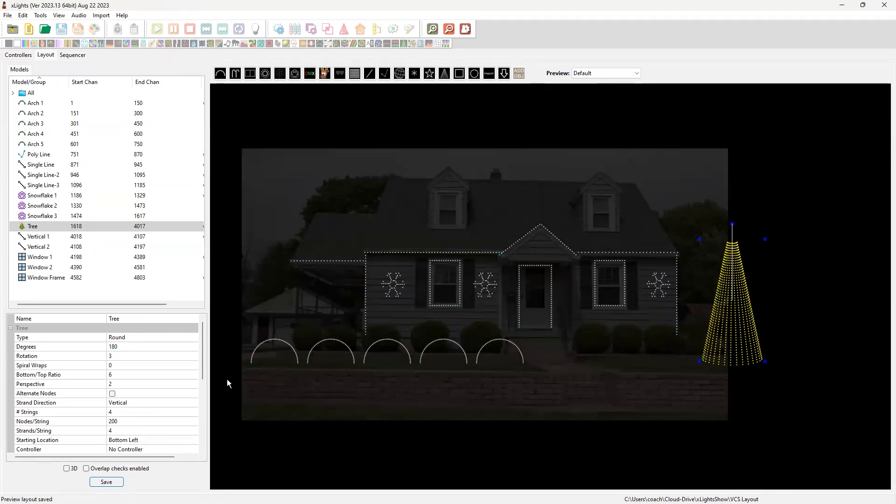
Add the Tree model to the All group
left_click(32, 93)
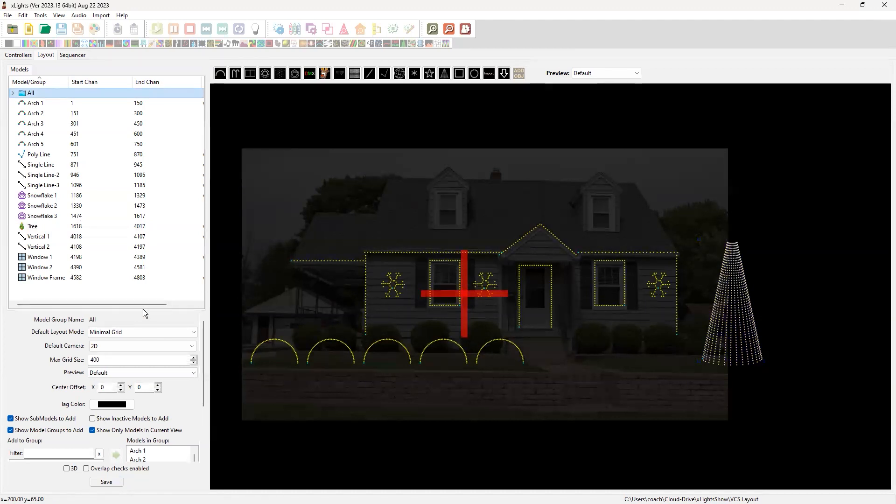
left_click_drag(203, 367, 205, 425)
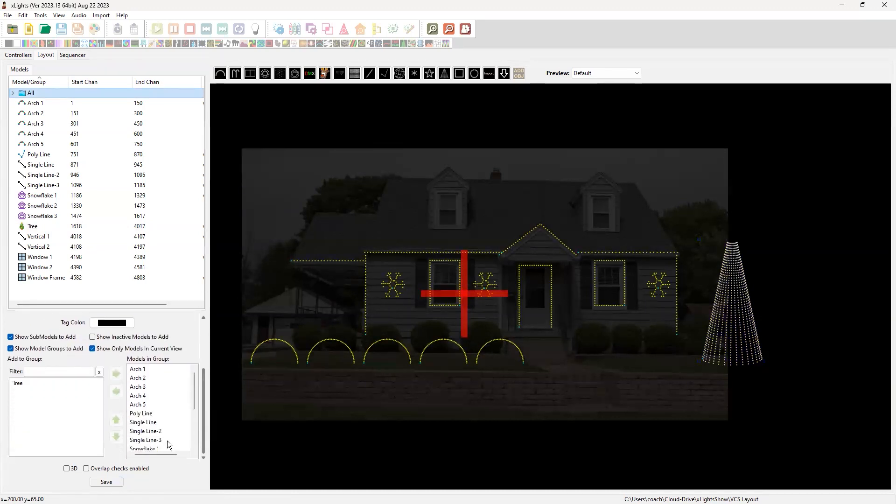
left_click(26, 382)
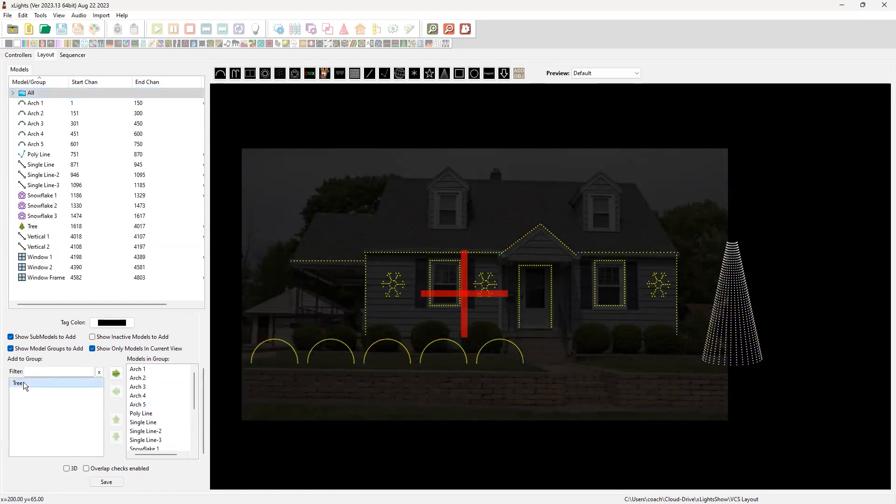
left_click(117, 374)
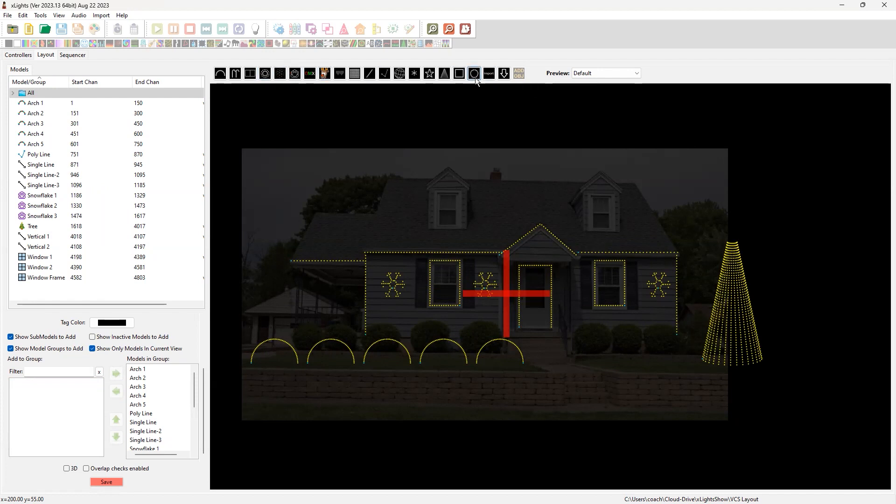
left_click(266, 78)
mouse_move(508, 190)
left_mouse_down()
mouse_move(540, 215)
mouse_move(543, 253)
mouse_move(553, 234)
left_mouse_up()
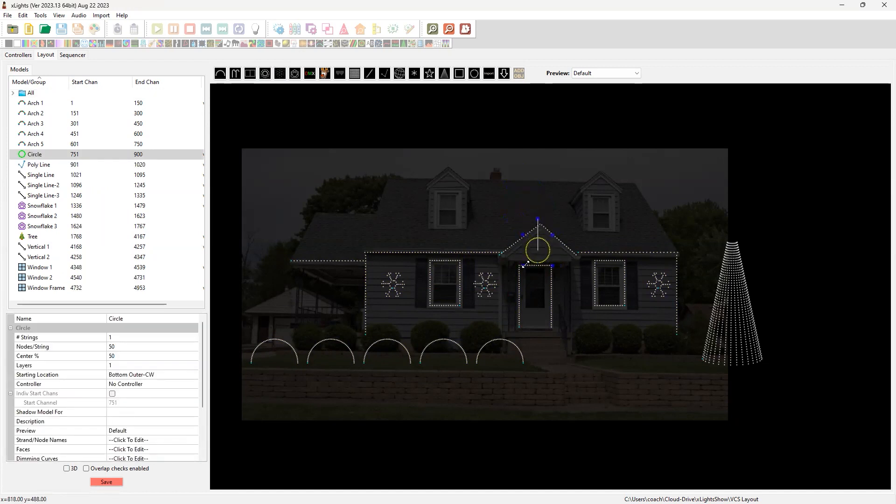
key("Delete")
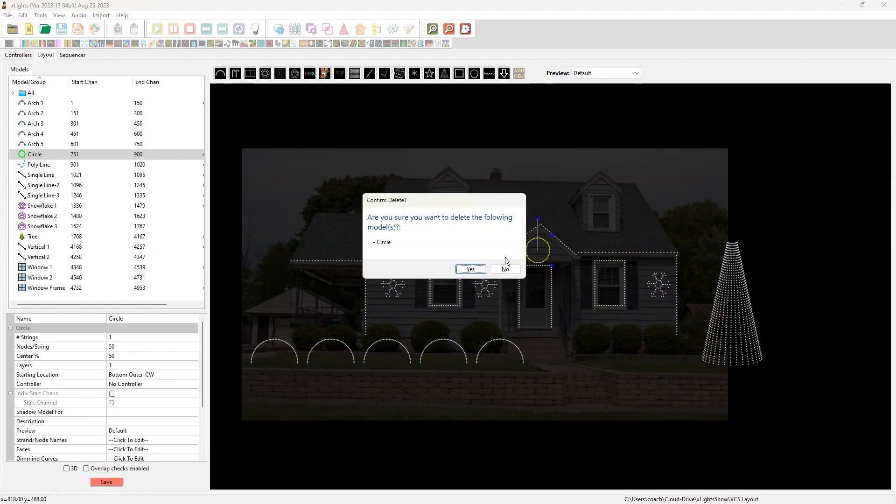
left_click(470, 270)
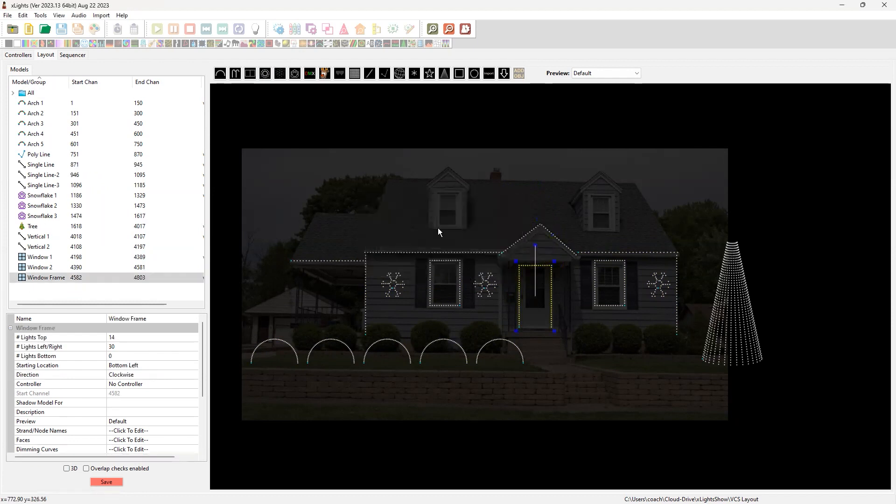
Add a Star model inside the roof gable above the front door, sized to fit within the gable outline
left_click(429, 73)
left_click_drag(507, 165, 546, 250)
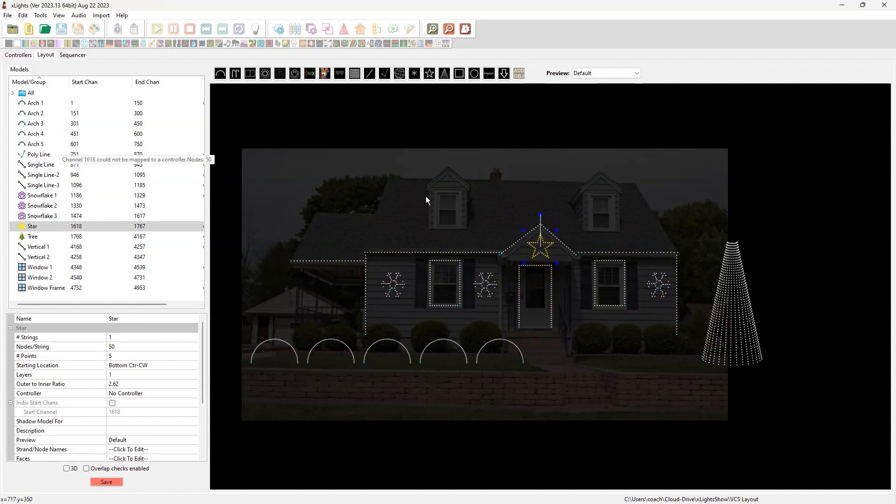
left_click(548, 174)
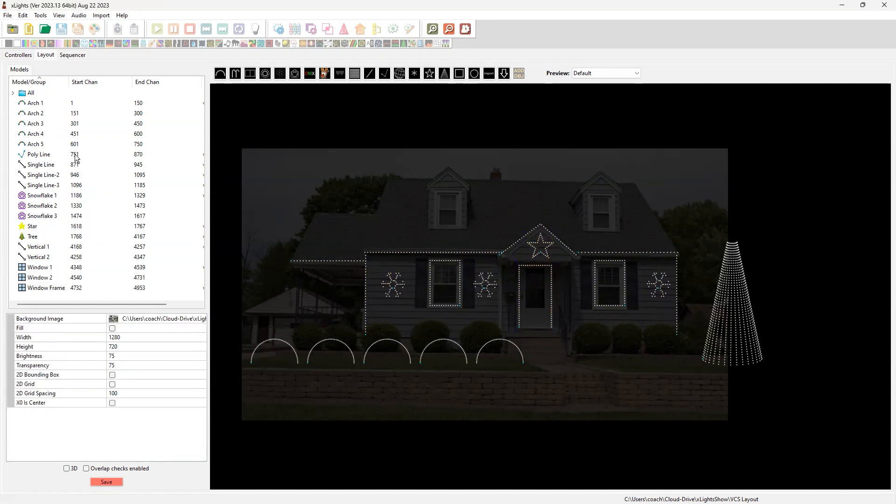
Add the Star model to the All group
left_click(27, 94)
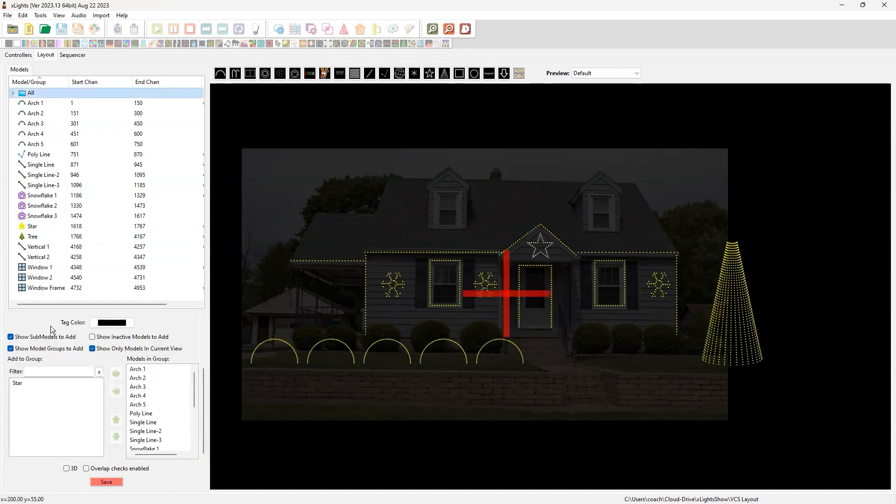
left_click(29, 386)
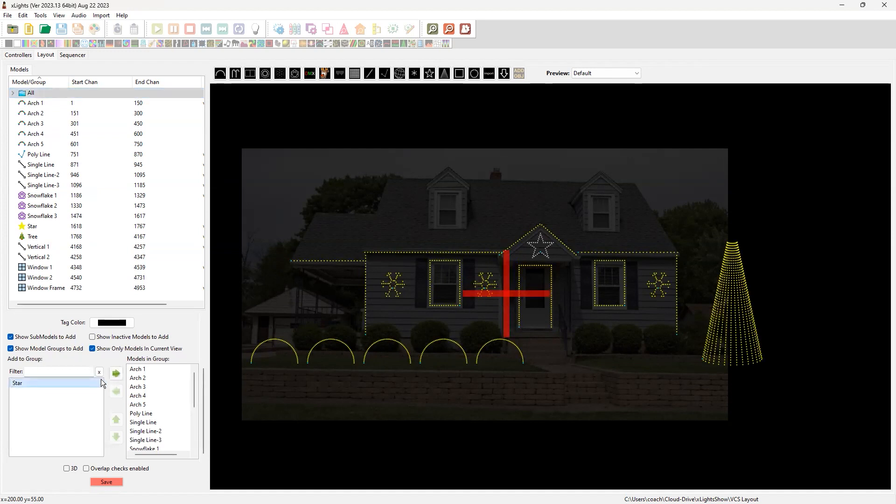
left_click(116, 374)
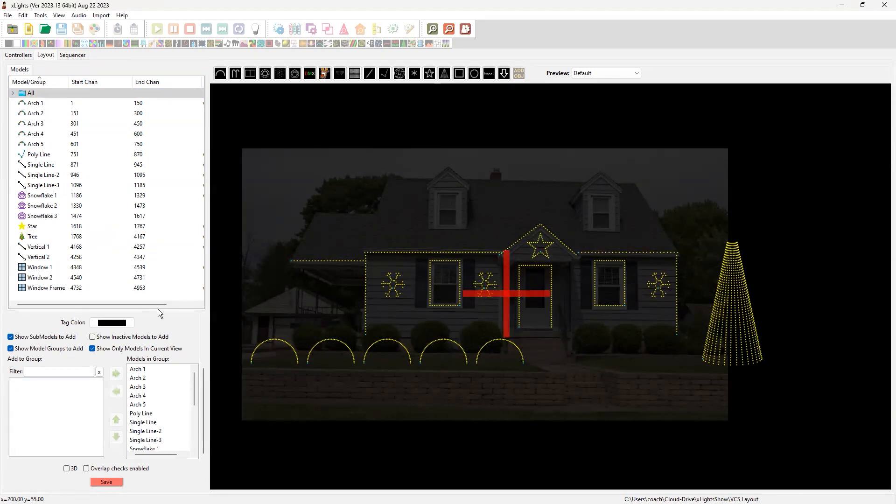
Widen the model list area until the controller connection column shows, and save the layout
scroll(218, 362, "down", 1)
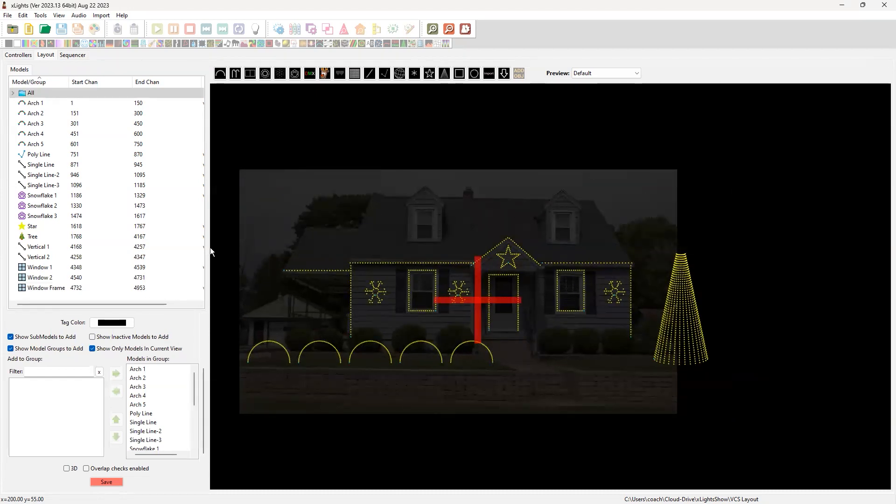
left_click_drag(208, 252, 303, 252)
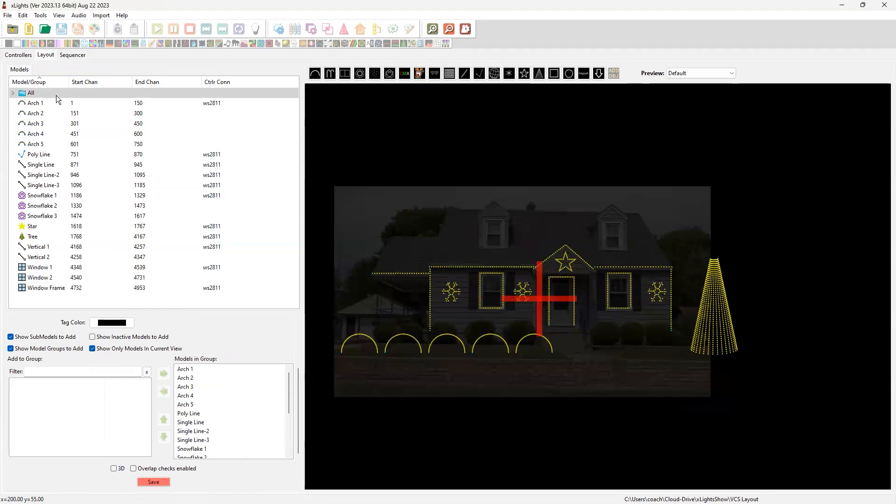
left_click(158, 481)
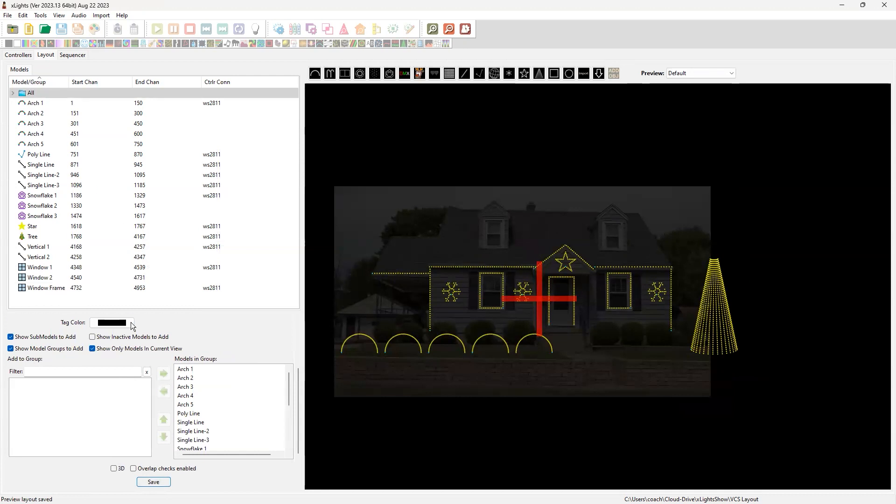
Enlarge the All group's settings area and set the group's X center offset to 100
scroll(296, 392, "up", 1)
scroll(295, 391, "up", 2)
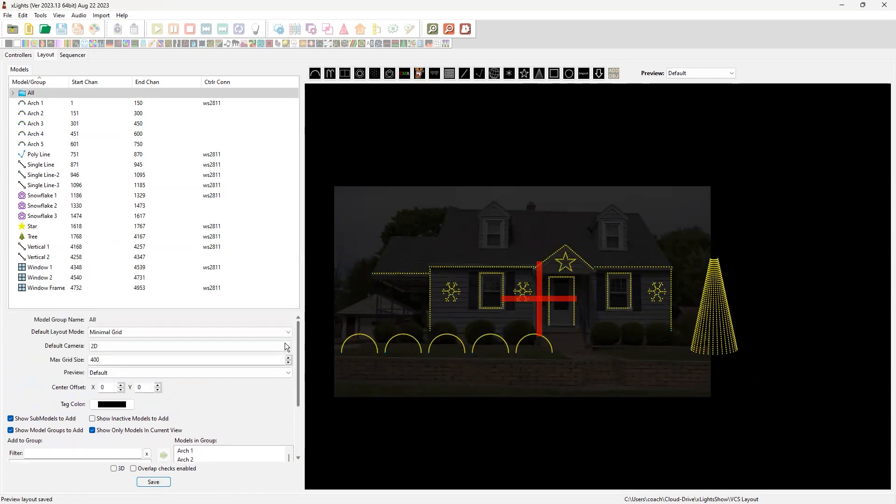
left_click_drag(107, 311, 115, 205)
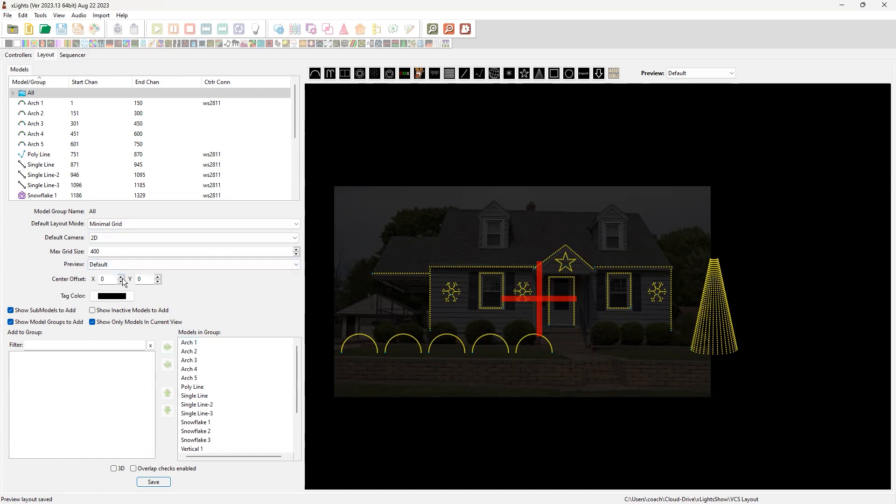
left_click_drag(109, 280, 76, 285)
type("100")
left_click(145, 280)
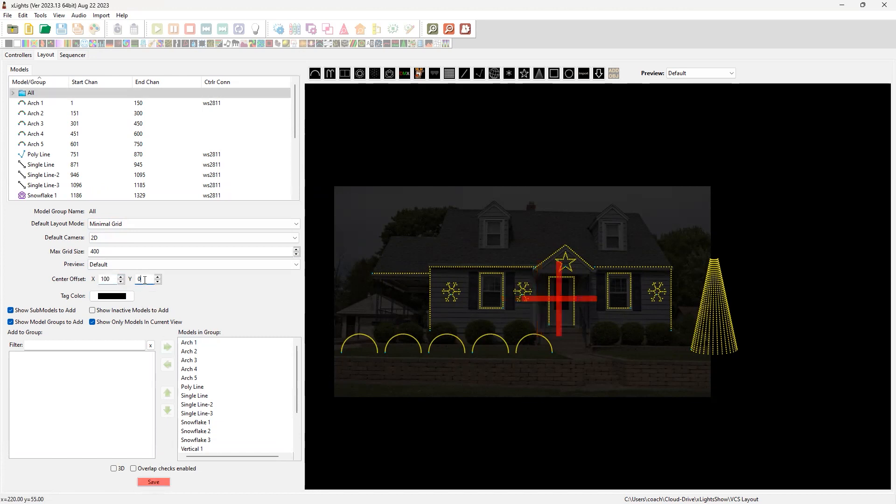
Adjust the All group's X center offset to 134 so its center lines up with the star above the door
double_click(106, 279)
type("1")
left_click(148, 280)
double_click(104, 279)
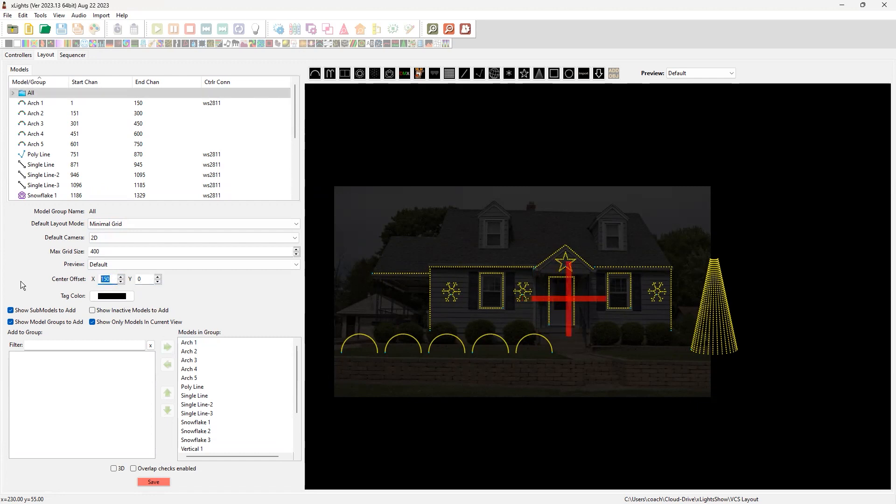
type("140")
left_click(149, 280)
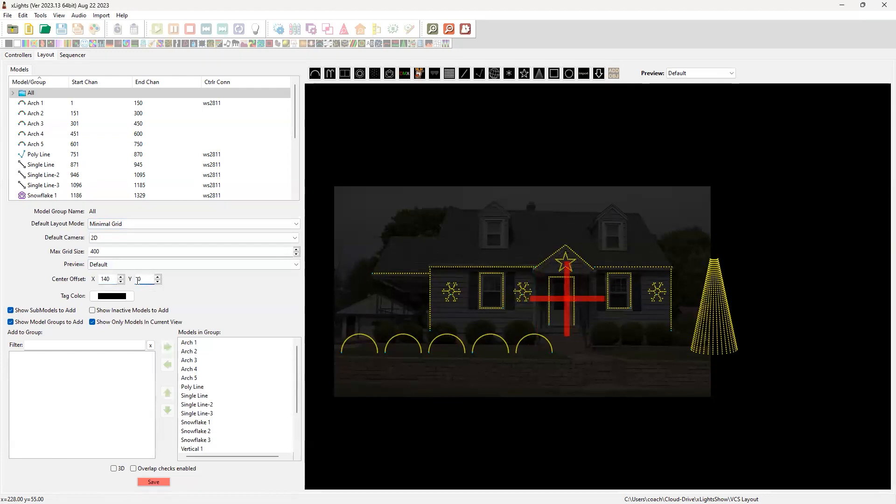
left_click(121, 282)
left_click(122, 281)
left_click(121, 282)
left_click(121, 281)
left_click(121, 281)
left_click(121, 282)
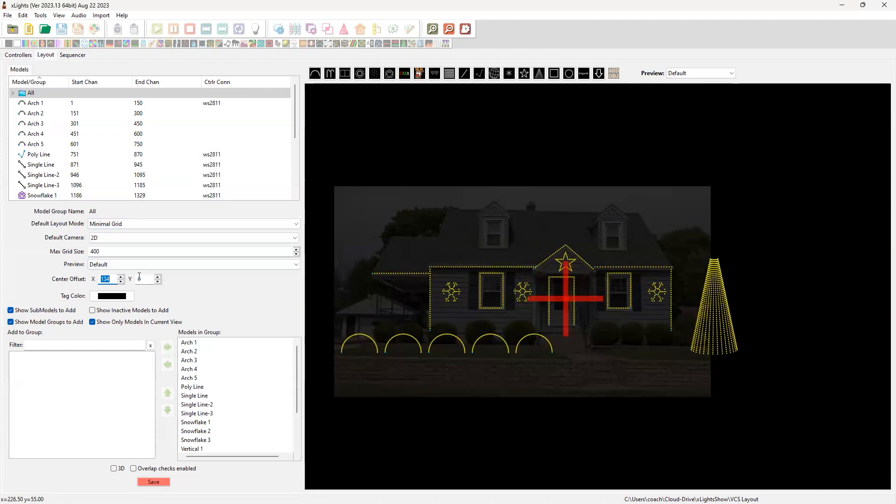
Set the All group's Y center offset to 683 so its center sits on the star in the gable
left_click(140, 282)
type("200")
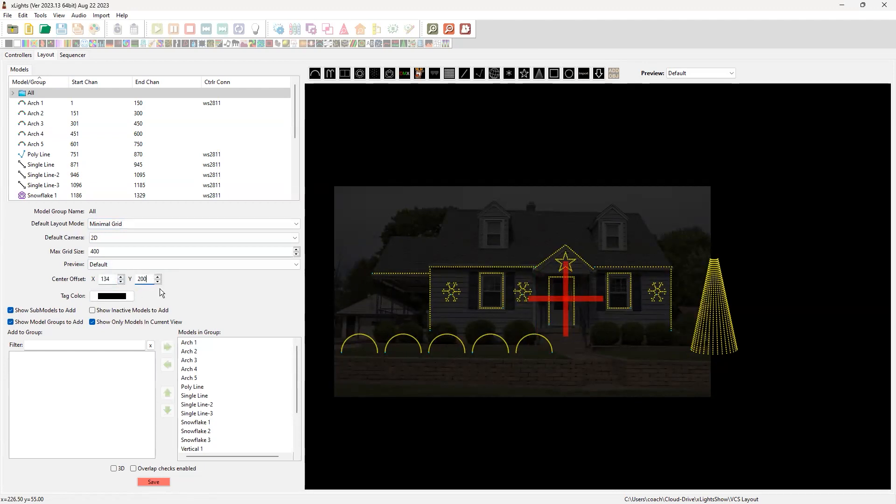
left_click(113, 277)
key("Tab")
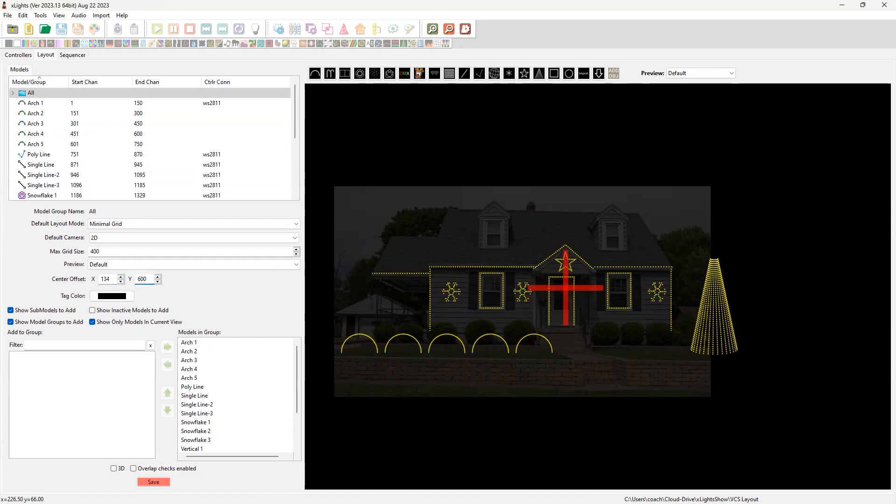
key("Tab")
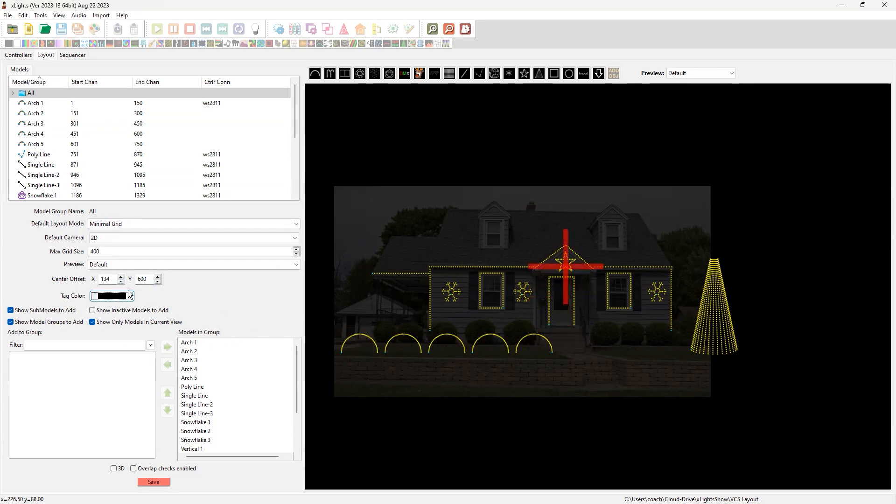
left_click(157, 276)
left_click_drag(158, 279, 158, 279)
double_click(158, 282)
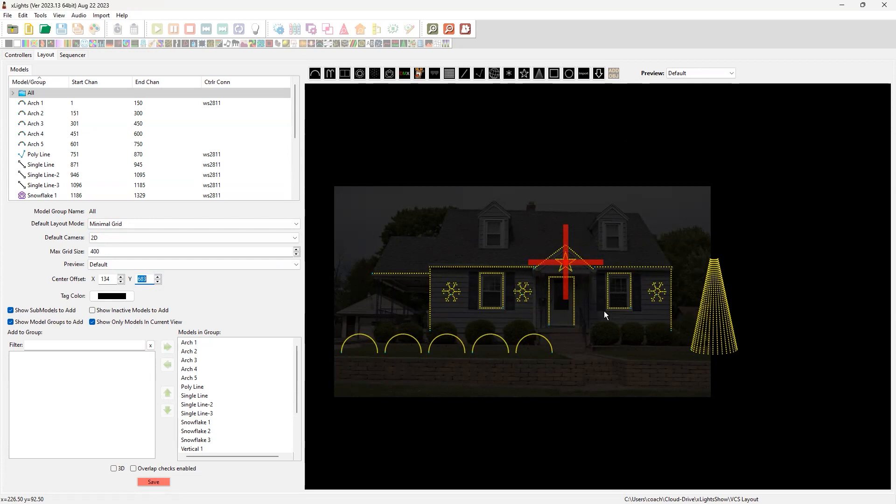
Create a group named arches from Arch 1 through Arch 5 and clear the selection
left_click(623, 372)
left_click_drag(338, 330, 572, 373)
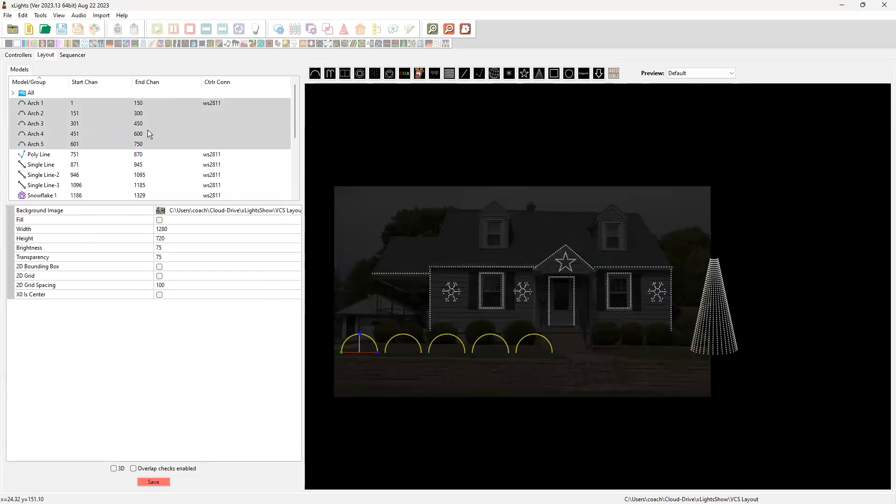
right_click(183, 113)
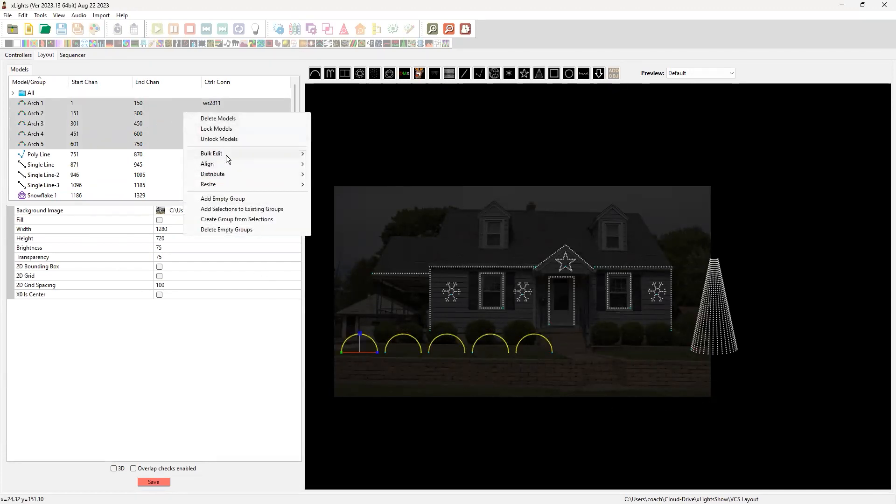
left_click(249, 222)
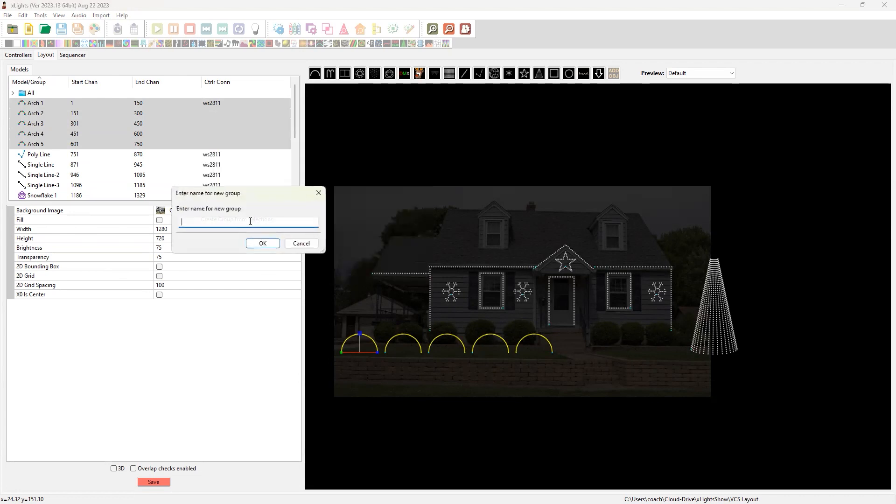
type("arches")
left_click(263, 243)
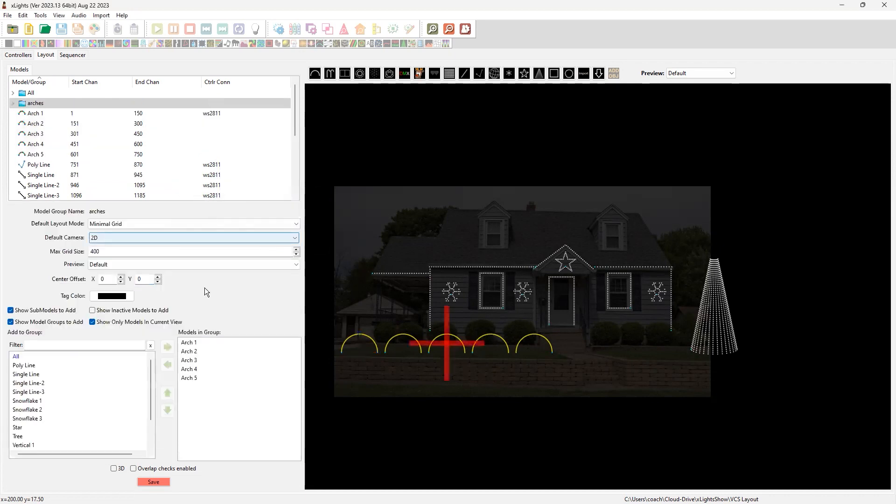
left_click(622, 377)
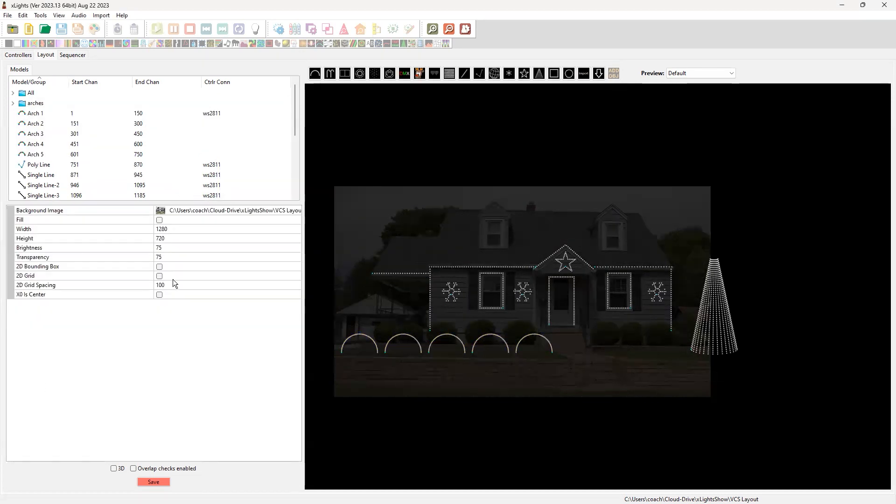
left_click(430, 306)
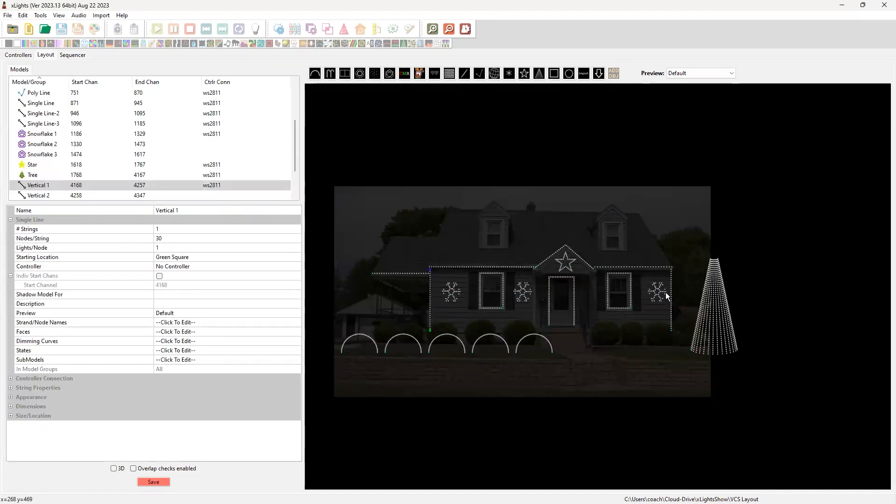
left_click(671, 303, "ctrl")
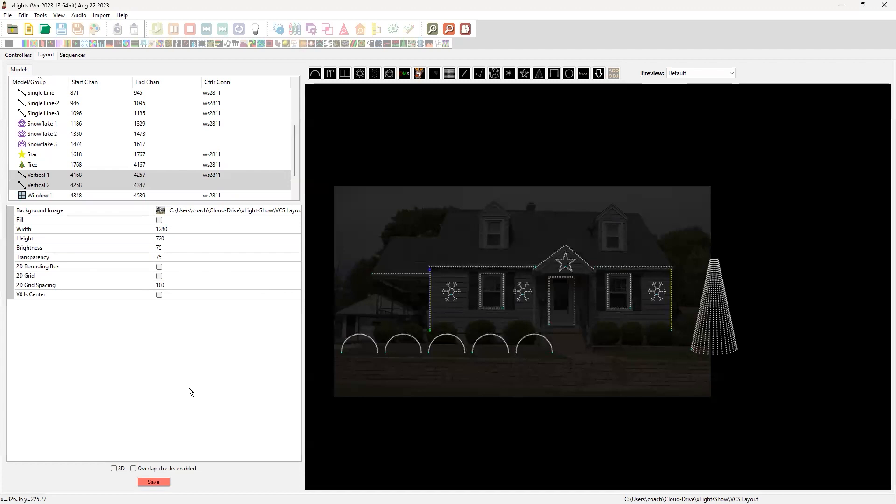
right_click(368, 291)
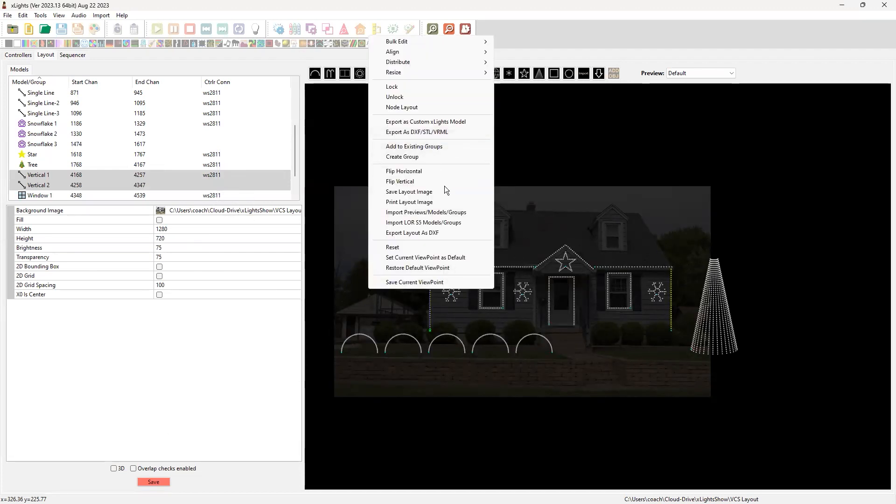
left_click(270, 123)
right_click(269, 123)
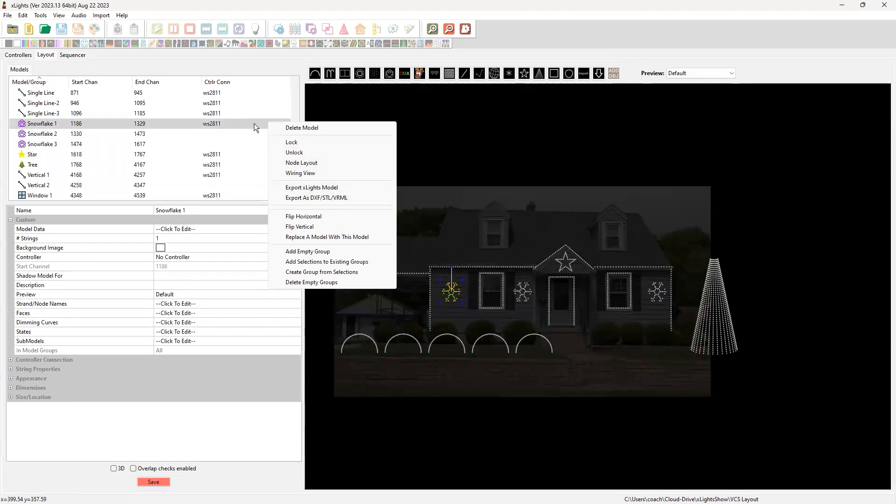
Select both vertical lines on the house and create a group named Verticals from the model list selection
left_click(671, 316)
left_click(671, 316)
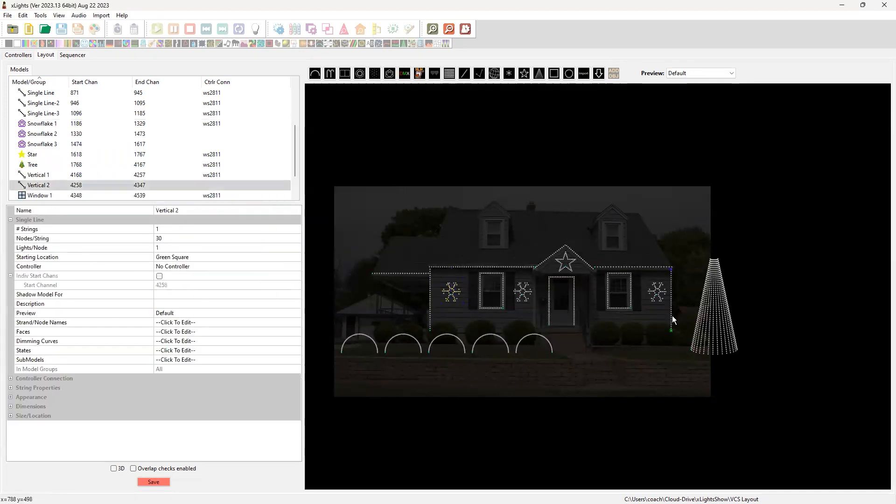
left_click(430, 318, "ctrl")
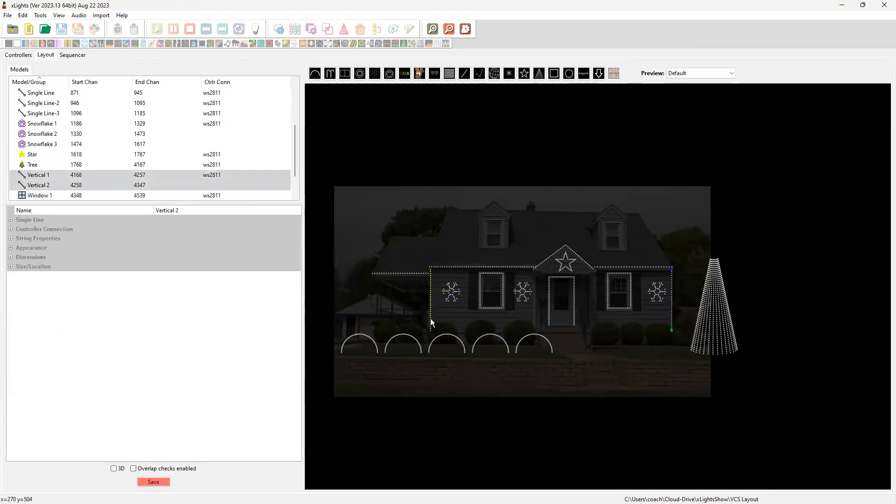
right_click(242, 124)
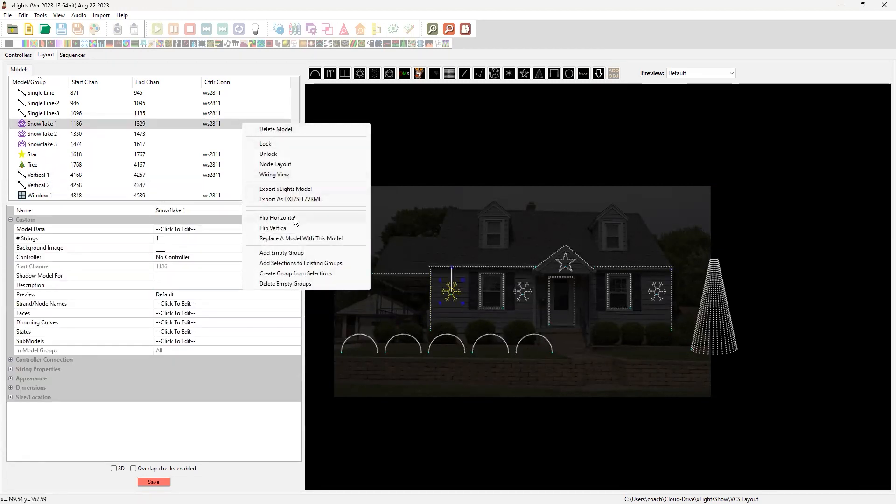
left_click(282, 277)
type("Verticals")
key("Return")
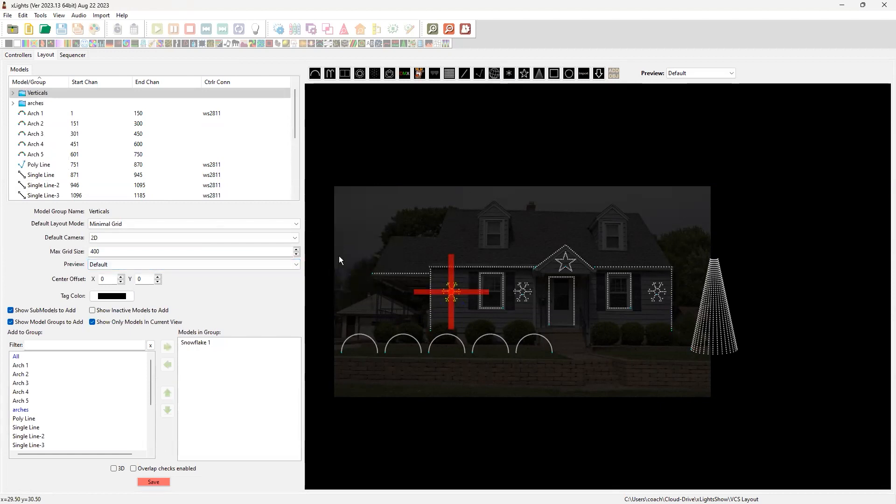
Remove Snowflake 1 from the Verticals group
left_click(24, 103)
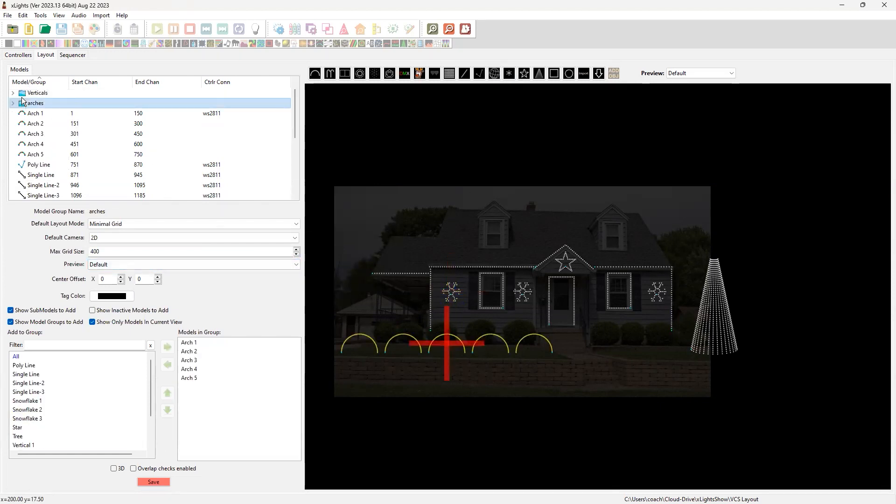
left_click(45, 95)
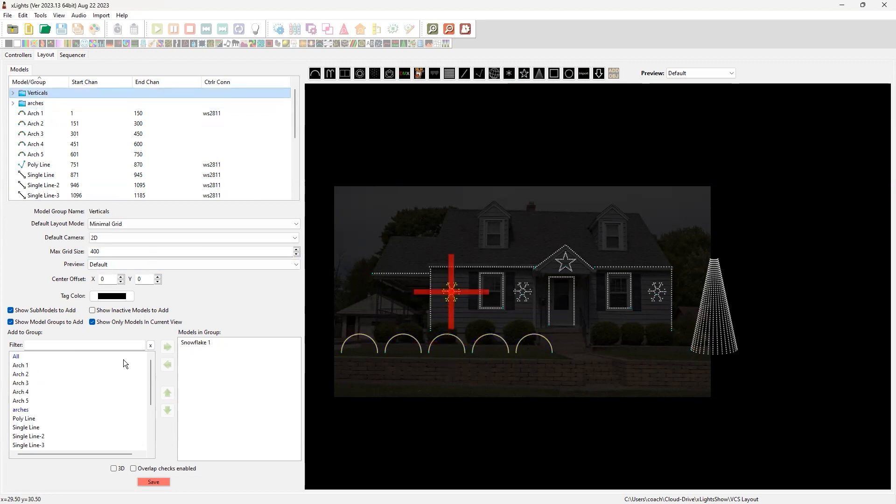
left_click(202, 342)
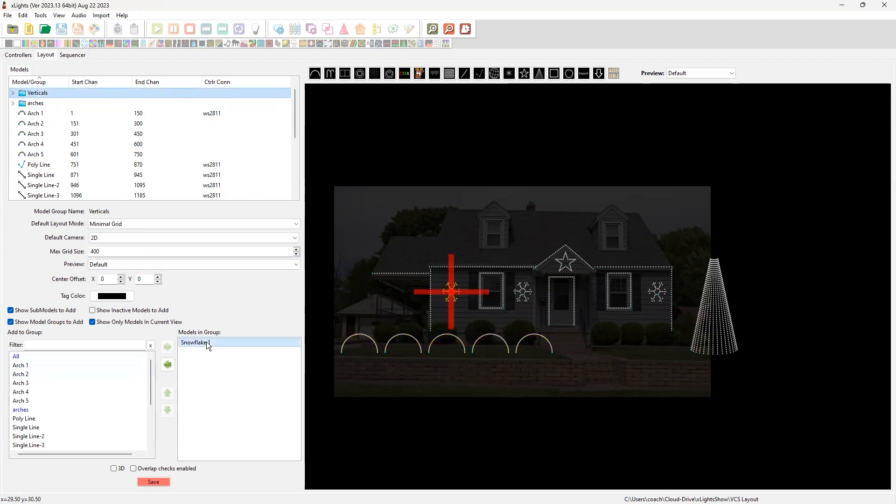
left_click(172, 363)
Add Vertical 1 and Vertical 2 to the Verticals group
scroll(92, 394, "down", 3)
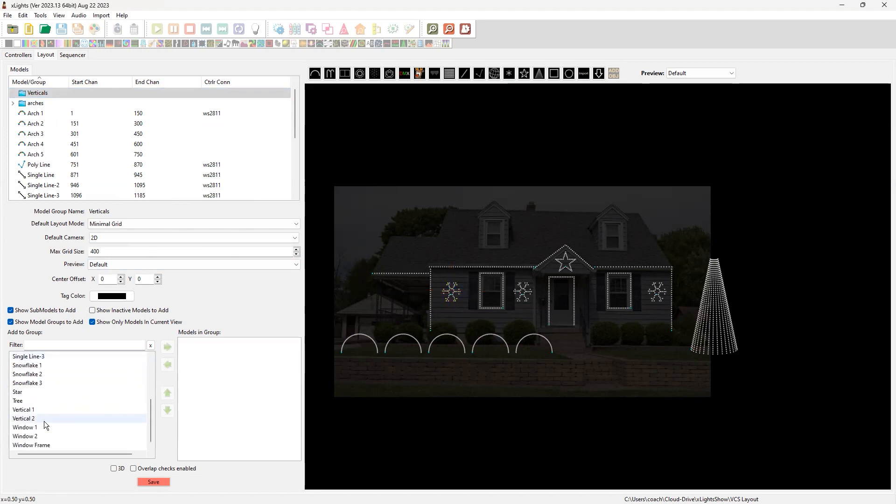
double_click(33, 410)
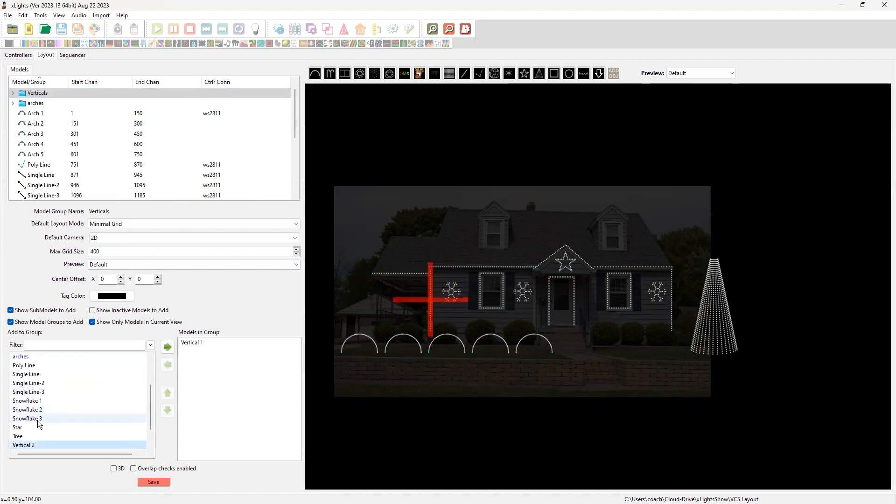
scroll(39, 423, "down", 1)
double_click(41, 419)
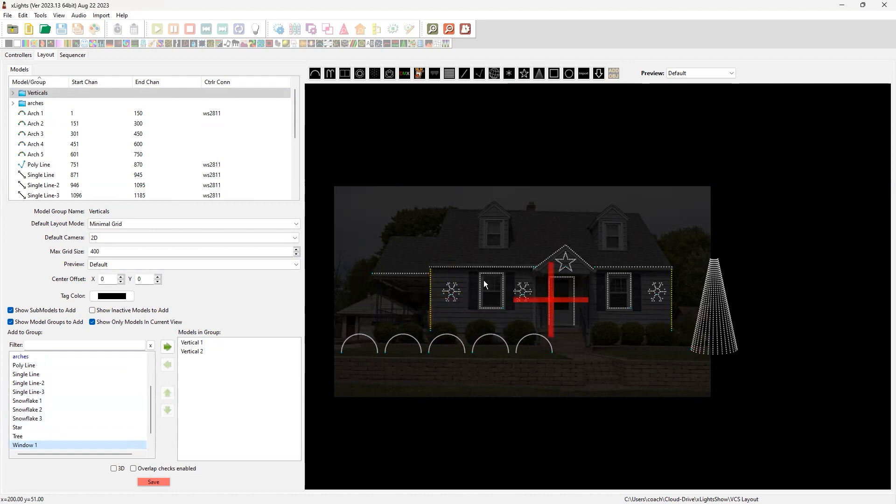
Add an empty model group named Horizontals
right_click(236, 144)
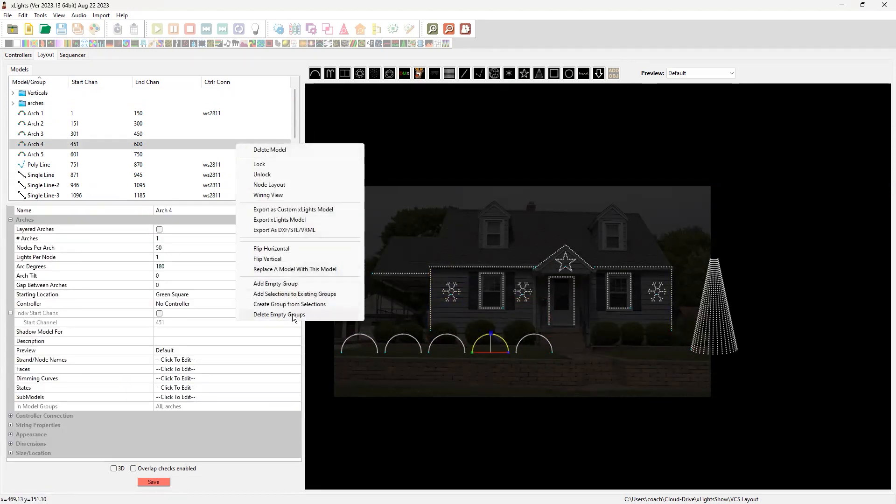
left_click(291, 284)
key("Menu")
key("Escape")
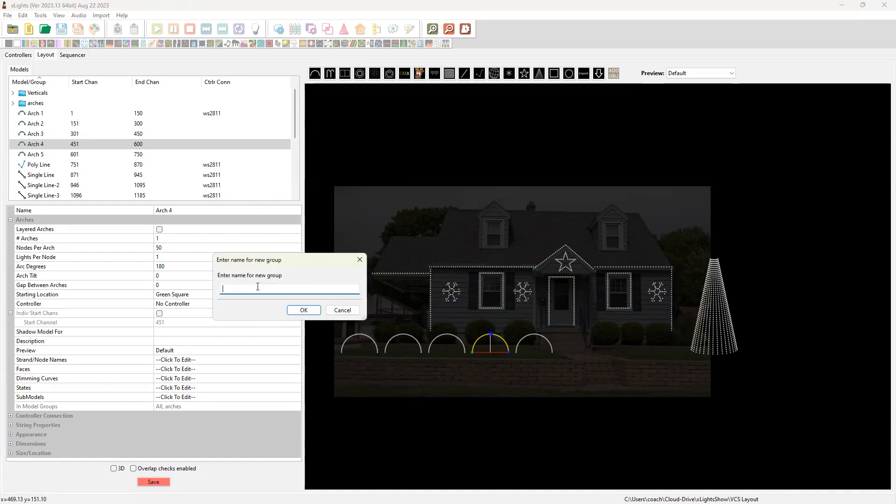
type("Hoirizobnt")
key("BackSpace")
key("BackSpace")
type("zontals")
key("Return")
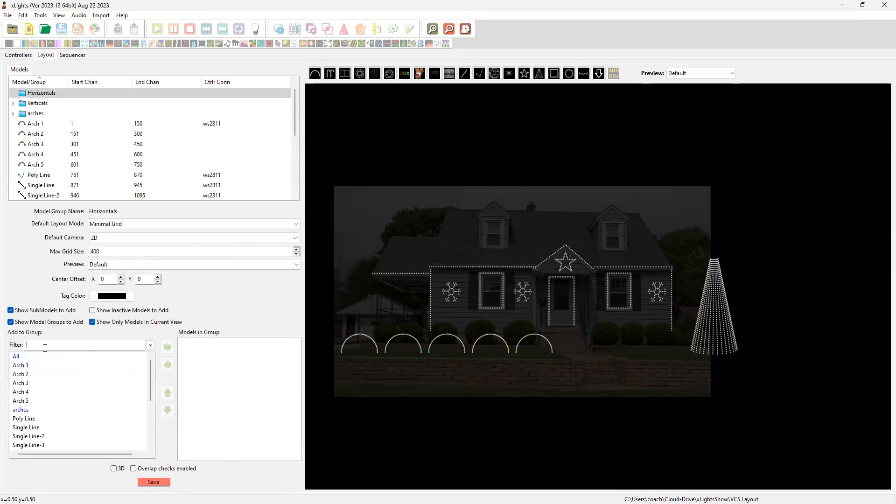
Add Single Line, Single Line-2 and Single Line-3 to the Horizontals group
double_click(46, 428)
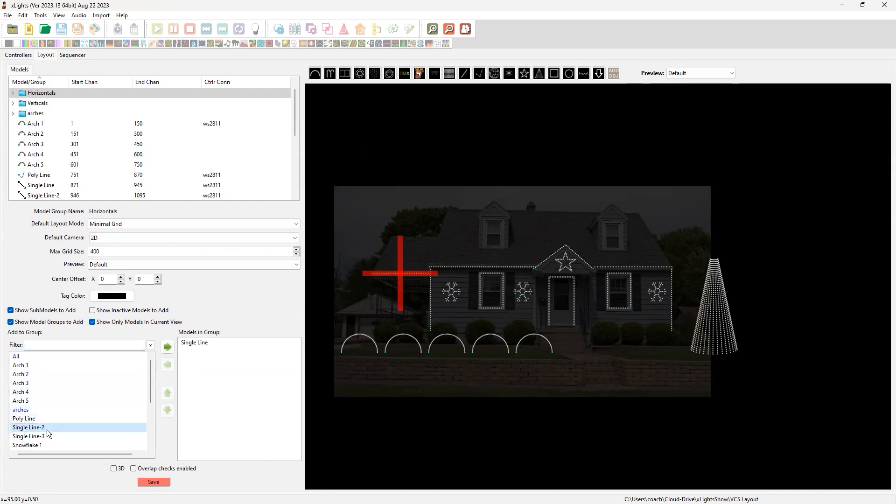
double_click(47, 428)
double_click(47, 428)
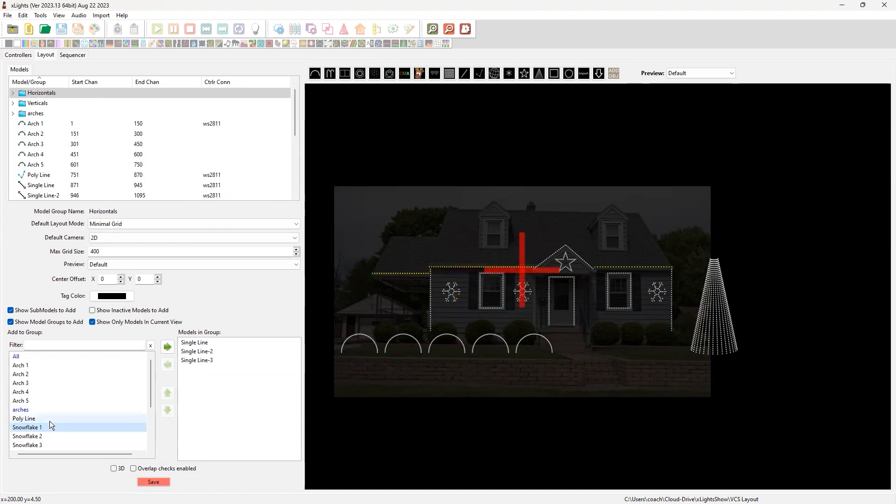
scroll(51, 417, "down", 3)
scroll(50, 407, "up", 3)
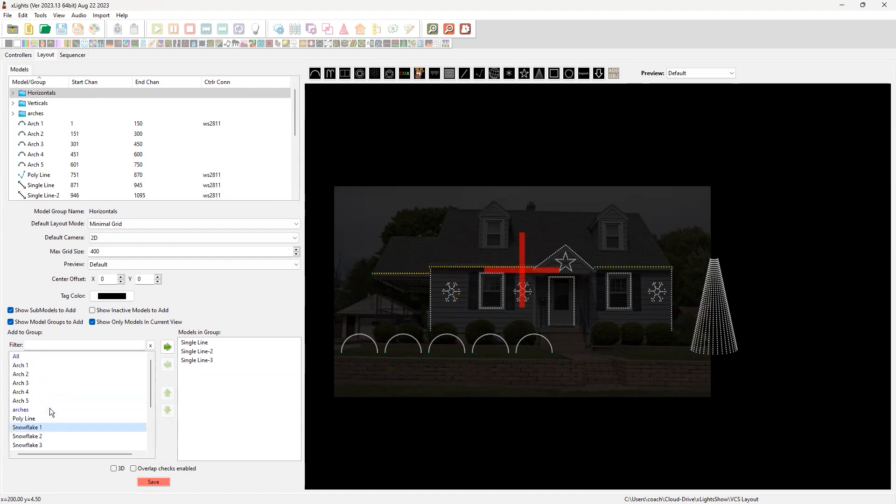
scroll(48, 409, "down", 2)
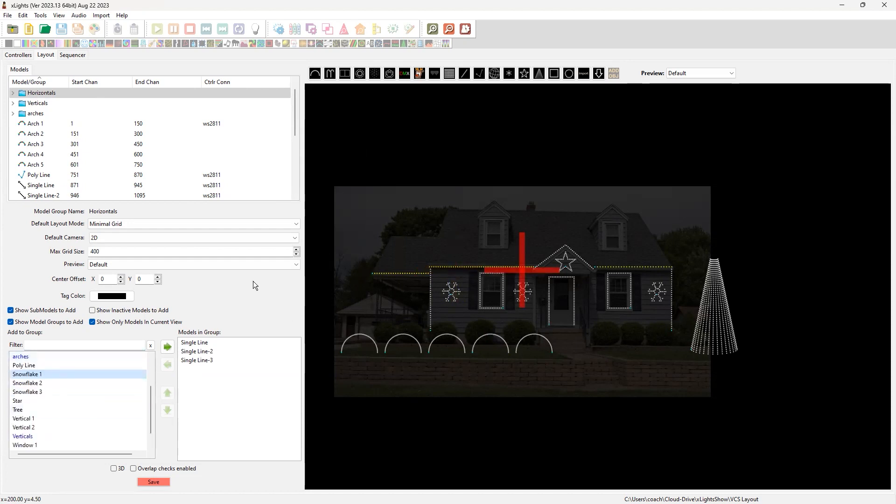
Rename the poly line above the front door as Roof Gable
left_click(555, 253)
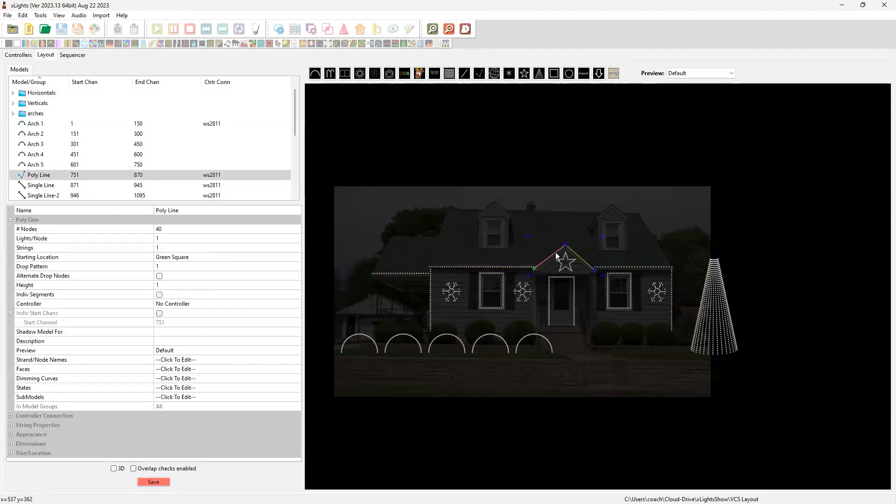
left_click(181, 211)
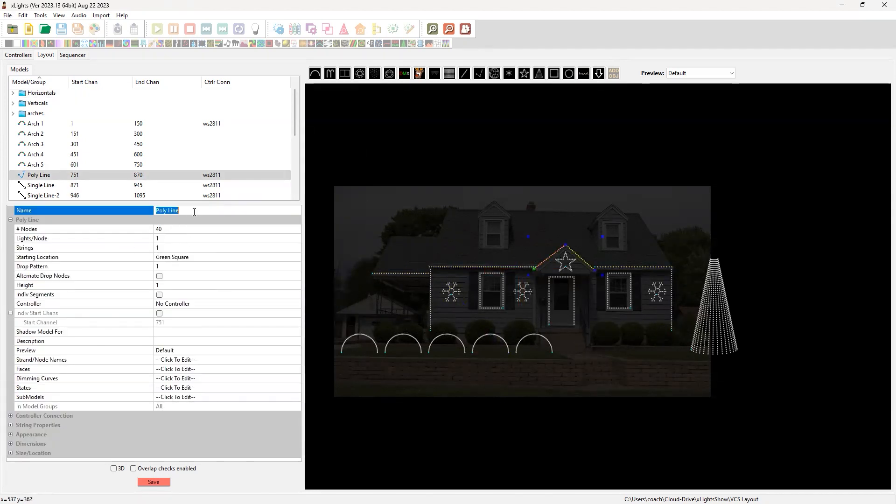
type("Roof")
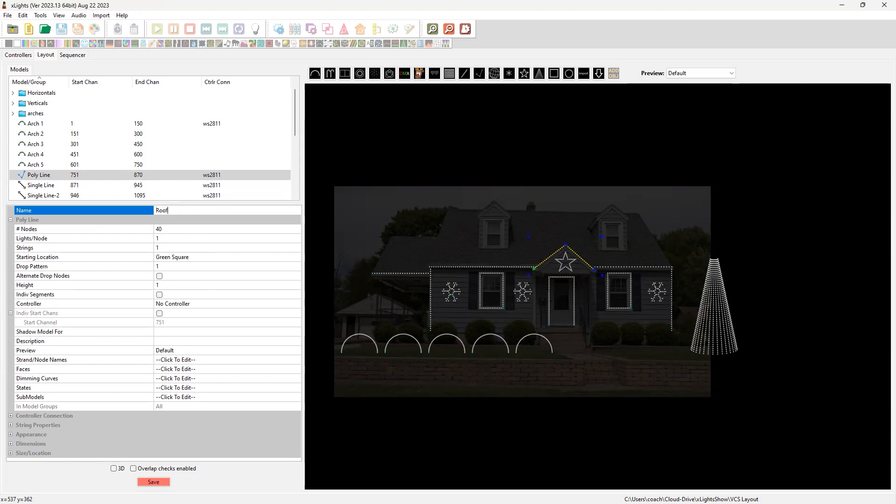
type(" Gable")
key("Return")
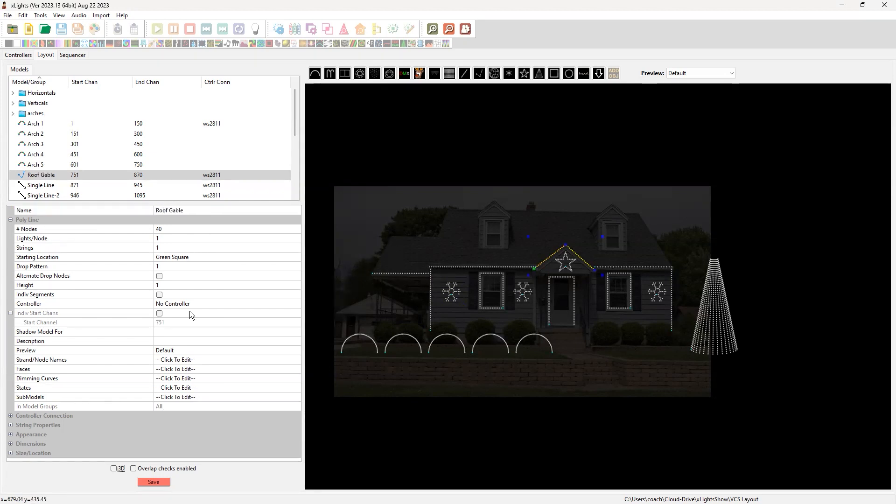
Add Roof Gable to the Horizontals group and save the layout
left_click(37, 103)
left_click(39, 93)
scroll(65, 396, "down", 3)
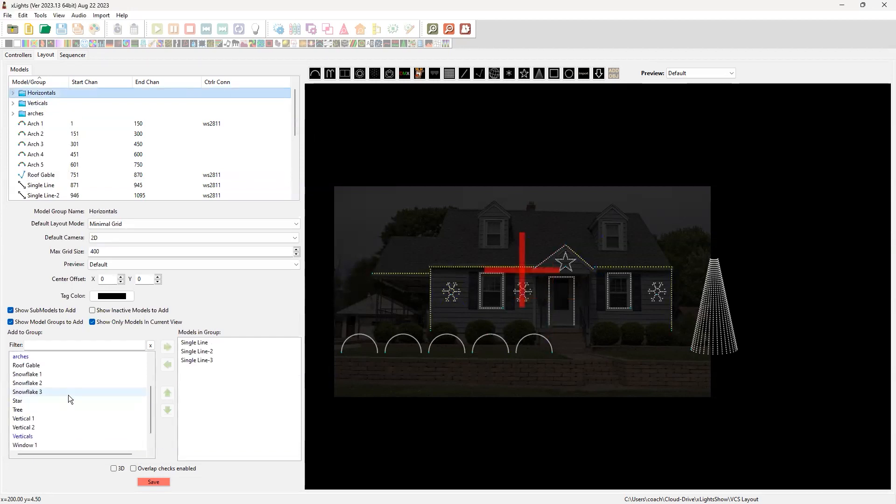
double_click(57, 366)
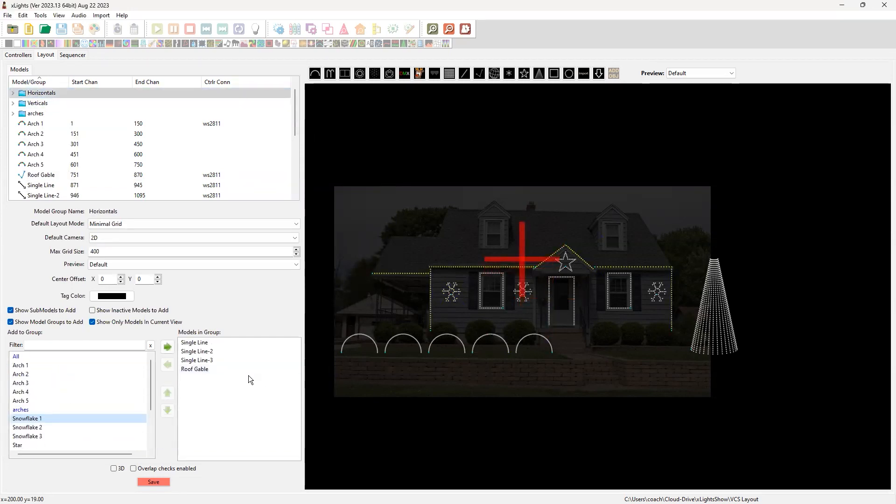
left_click(148, 482)
left_click(149, 483)
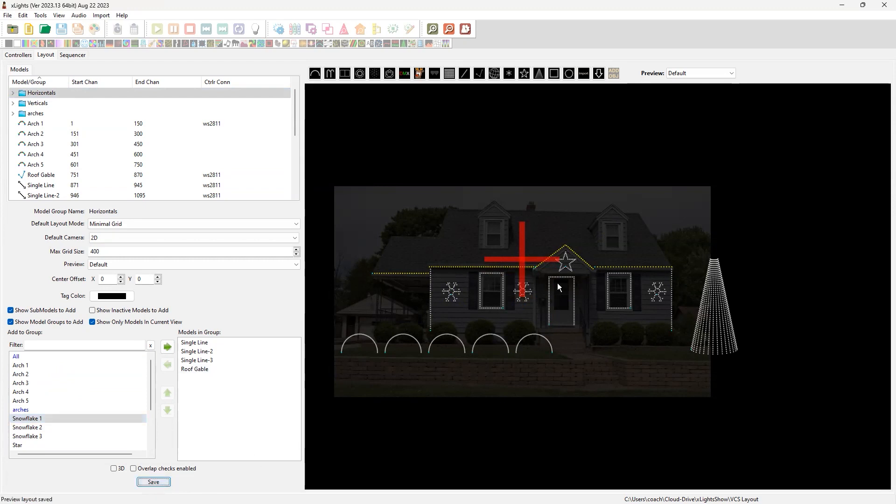
Examine which models on the house belong to the Verticals group
left_click(536, 384)
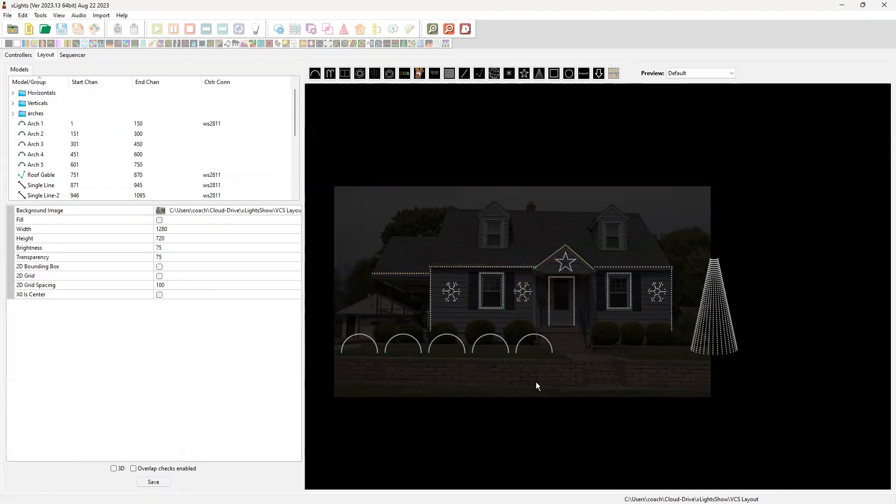
left_click(37, 103)
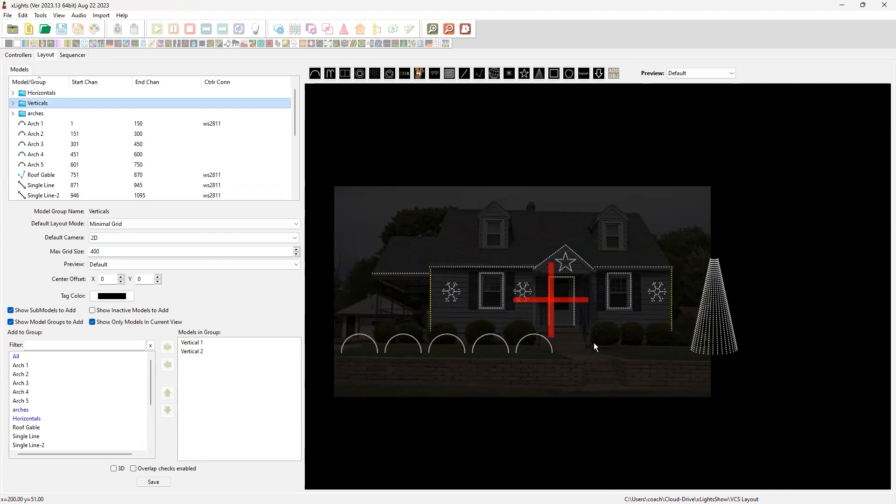
left_click(575, 292)
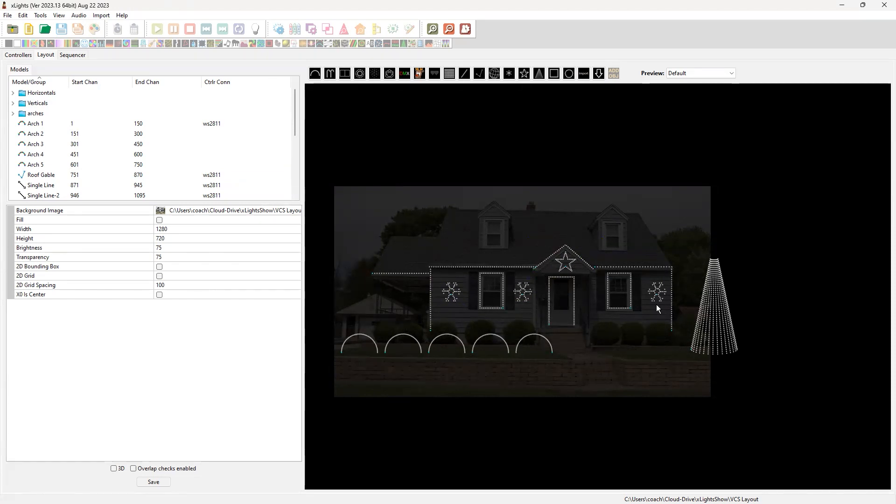
Open the submodel editor for the Window Frame model around the front door
left_click(566, 306)
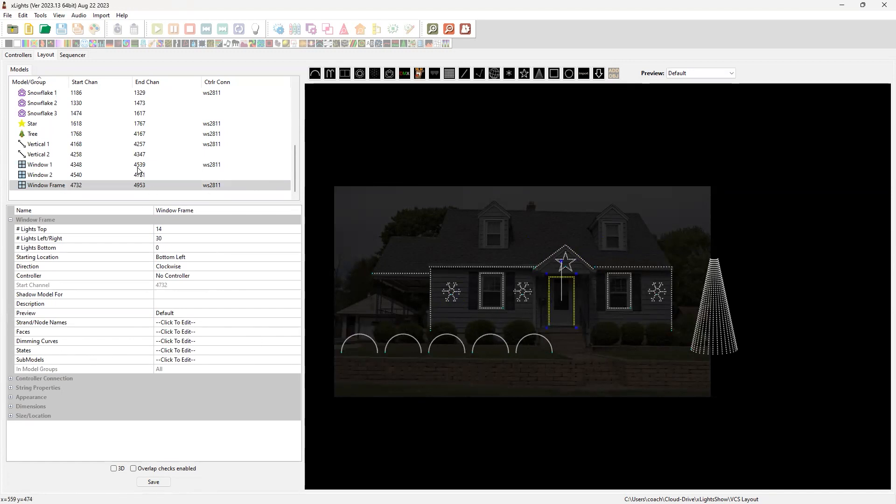
left_click(197, 359)
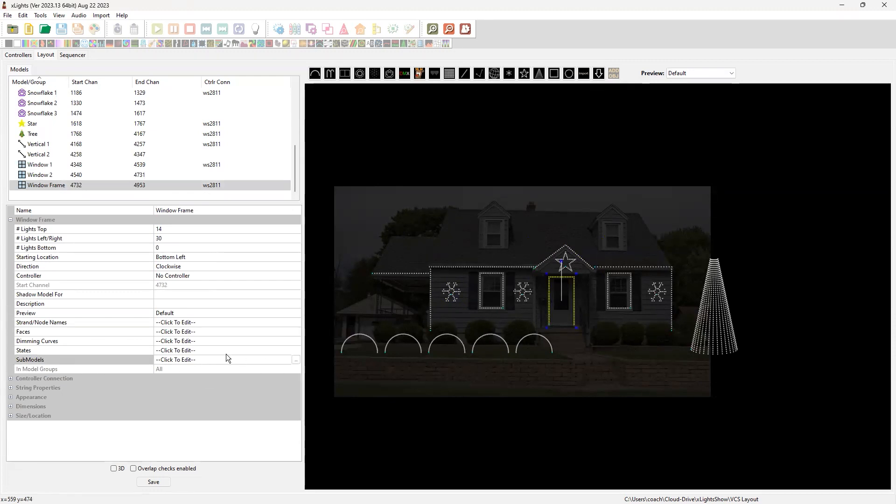
left_click(295, 358)
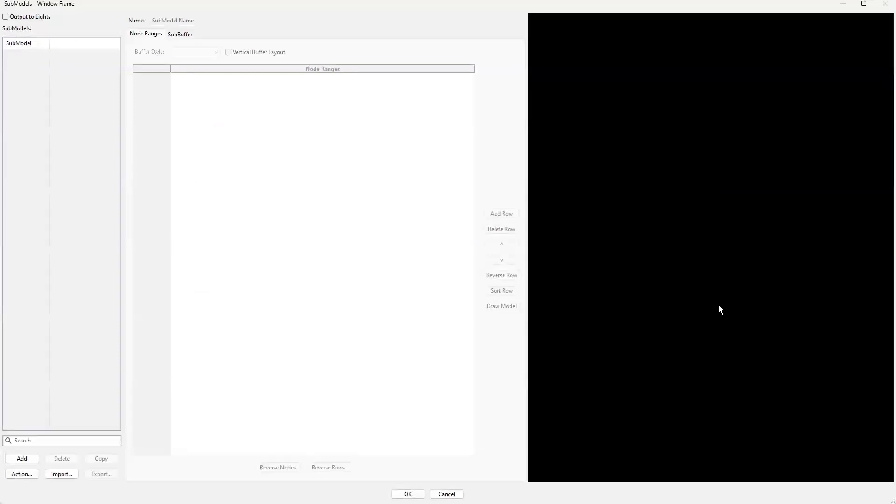
Add a submodel named Vert Left to the door frame, covering the left side's nodes 1-30
left_click(22, 458)
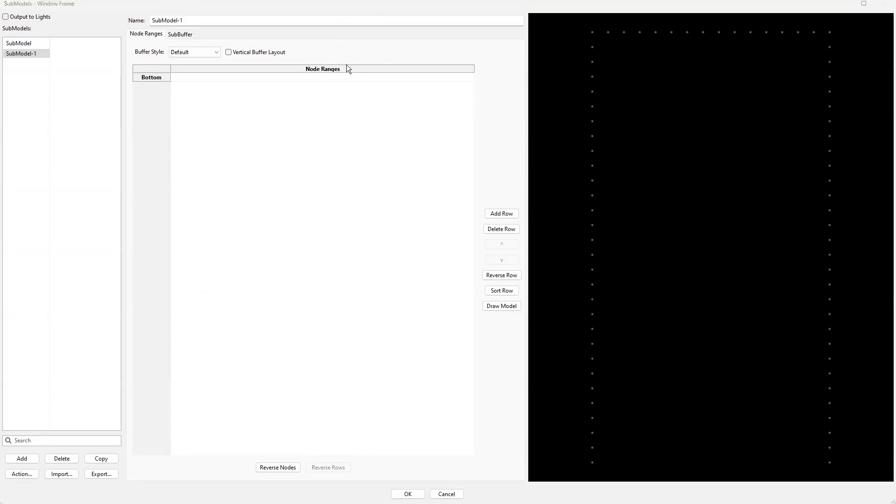
left_click(205, 22)
left_click_drag(204, 22, 93, 17)
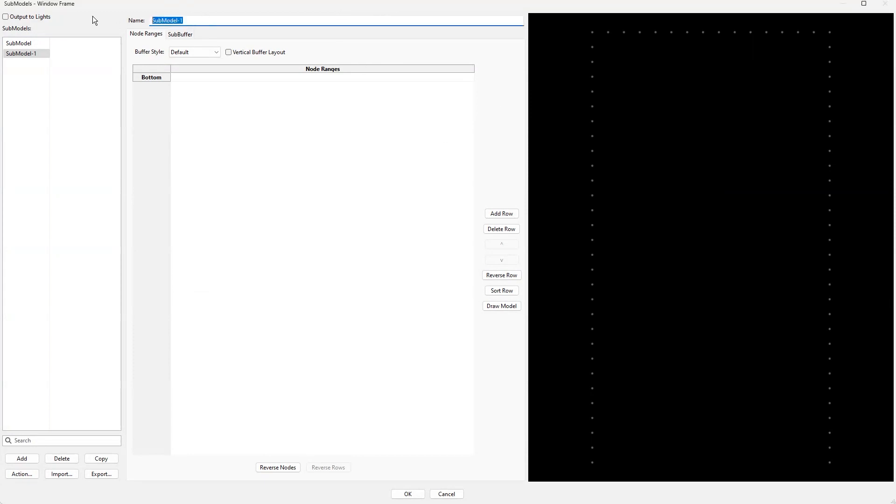
type("Vert Left")
key("Tab")
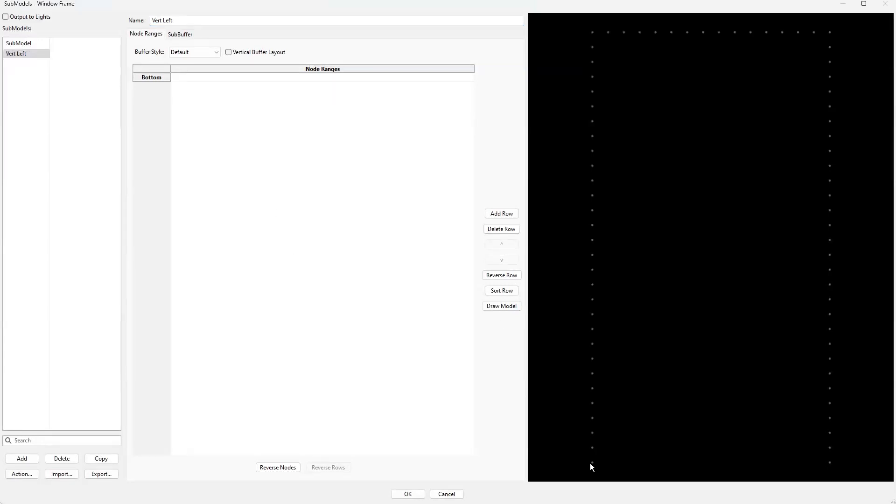
mouse_move(594, 462)
left_click_drag(579, 463, 605, 39)
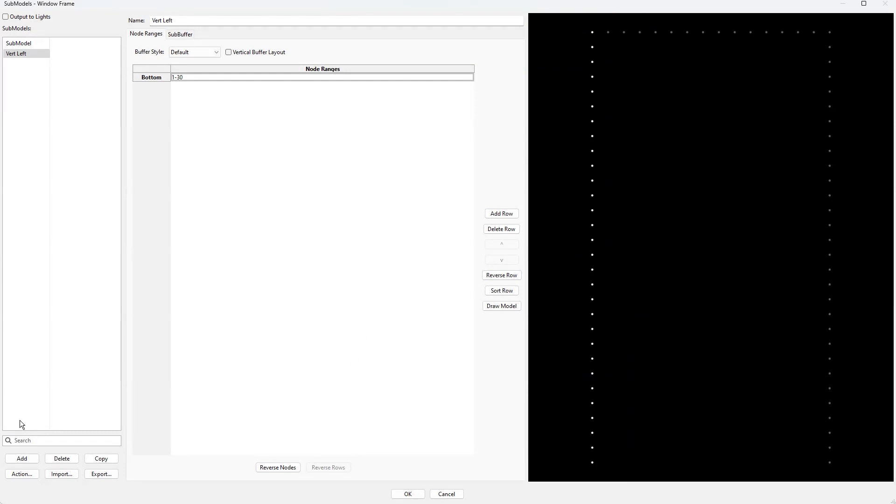
Add a submodel named Vert Right to the door frame, covering the right side's nodes 45-74
left_click(19, 458)
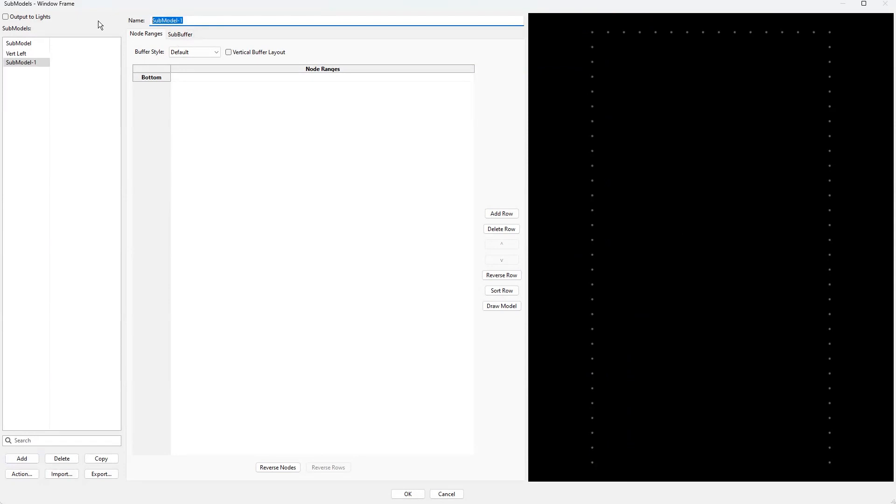
type("Vert Right")
key("Return")
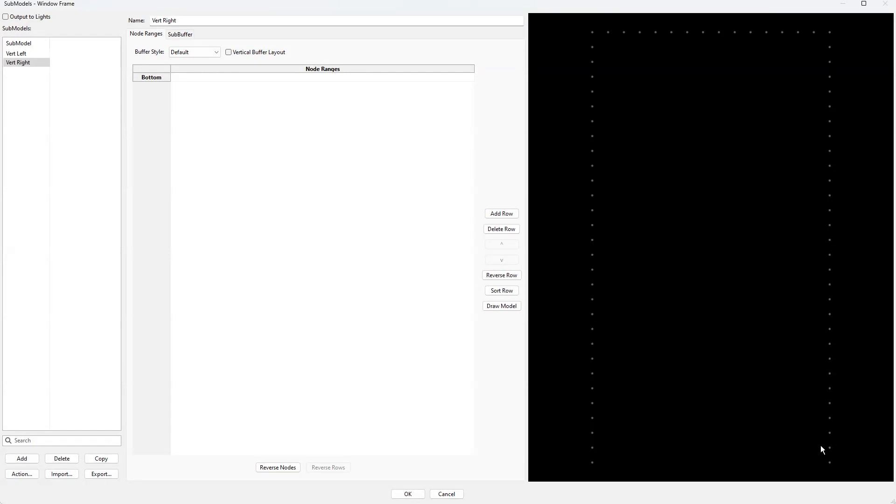
left_click_drag(825, 470, 857, 68)
left_click_drag(845, 29, 844, 27)
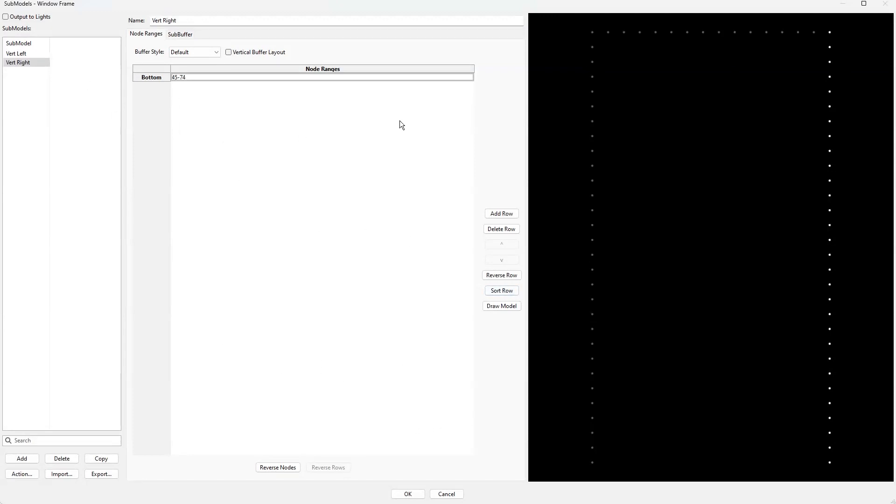
Compare the node order of Vert Left and Vert Right, reverse Vert Right's node row and accept the submodels
mouse_move(591, 463)
mouse_move(592, 42)
left_click(26, 57)
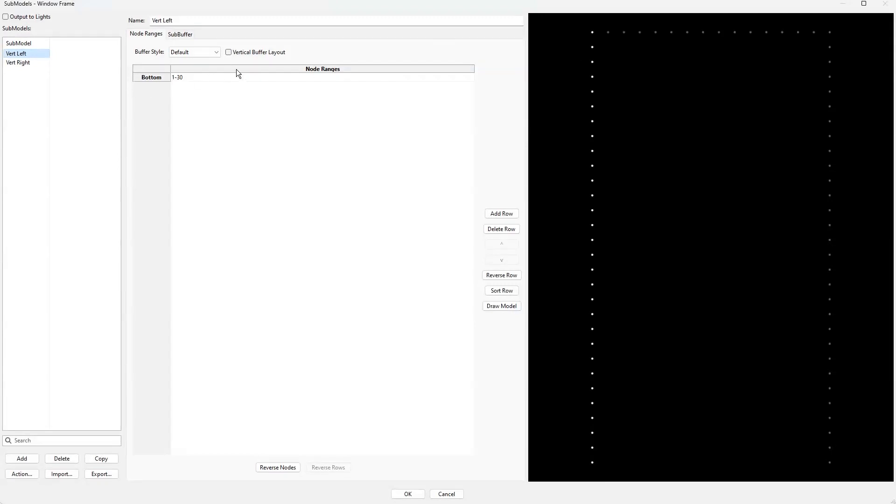
left_click(28, 62)
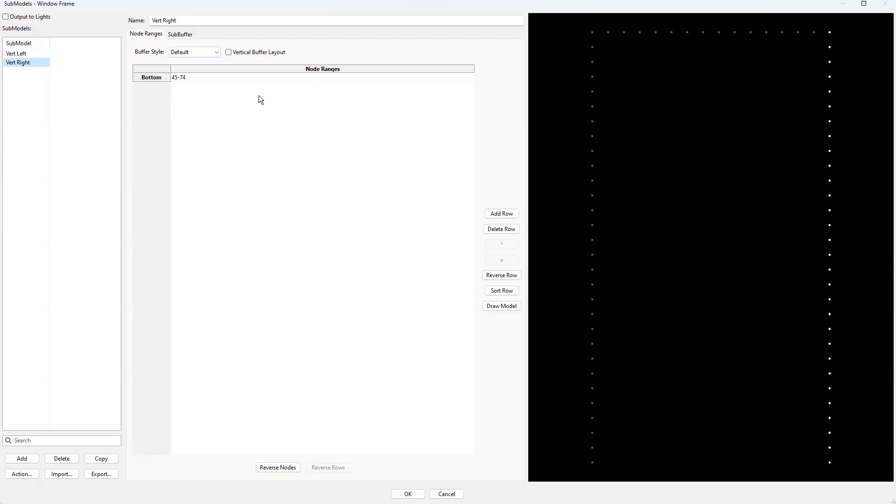
left_click(206, 76)
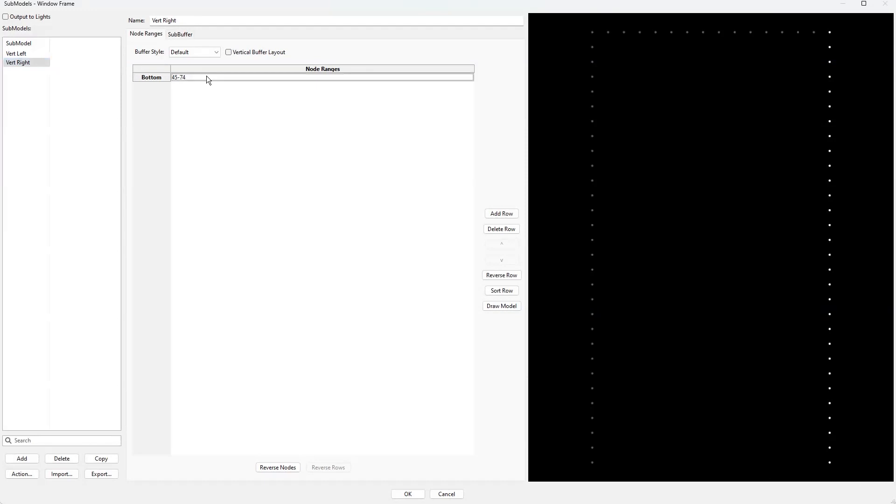
left_click(509, 276)
left_click(408, 494)
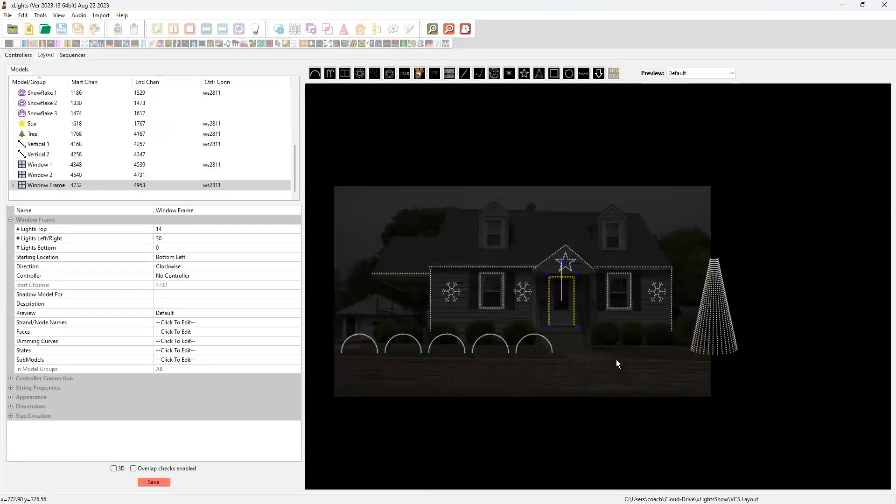
Open the submodel editor for the Window 1 model
left_click(655, 364)
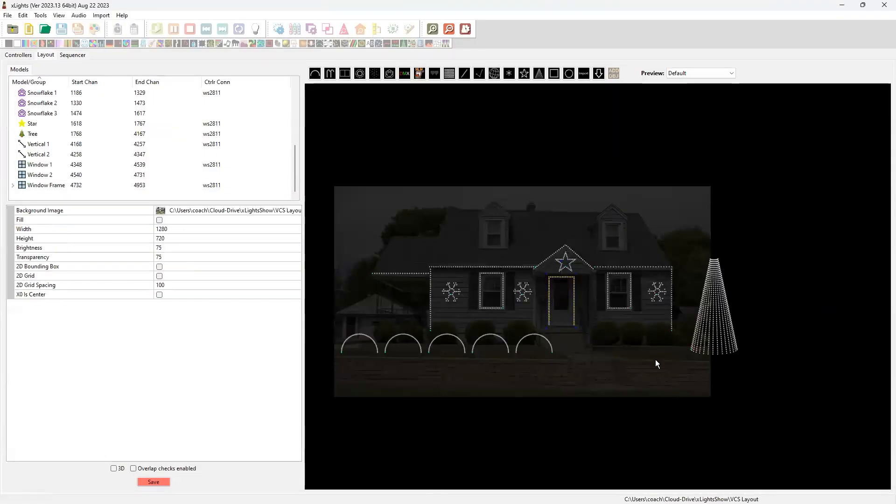
left_click(561, 311)
left_click(503, 297)
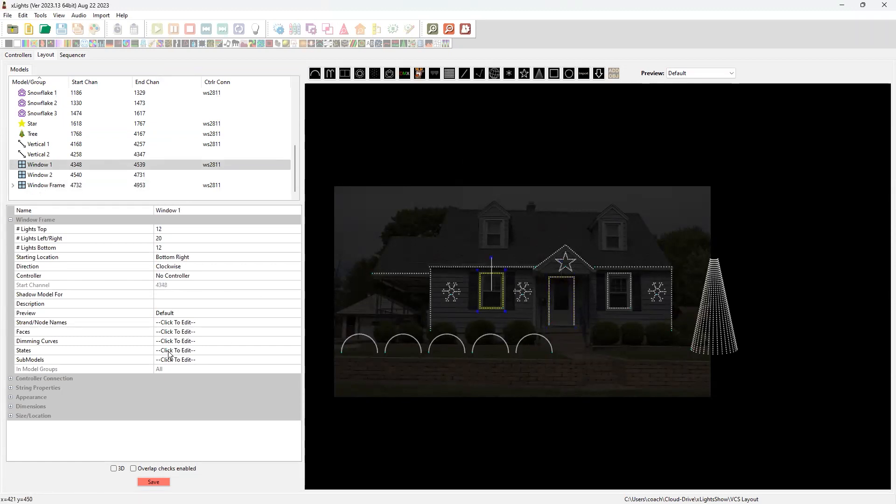
left_click(240, 359)
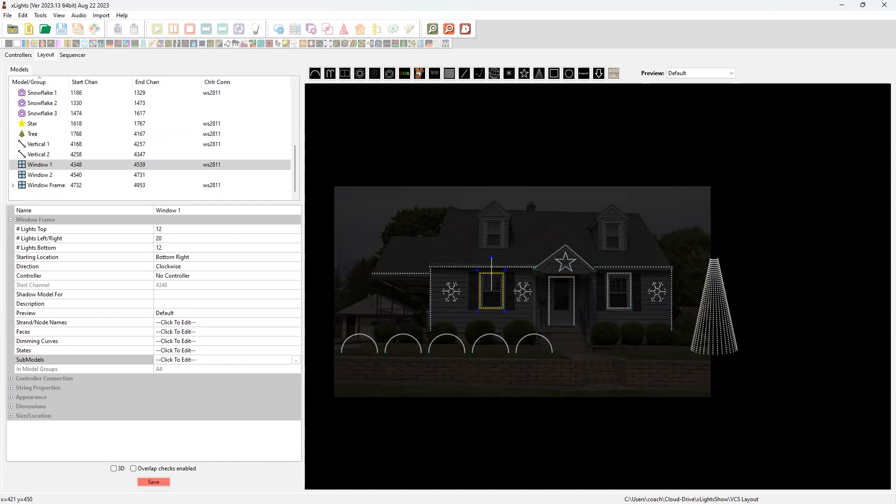
left_click(296, 360)
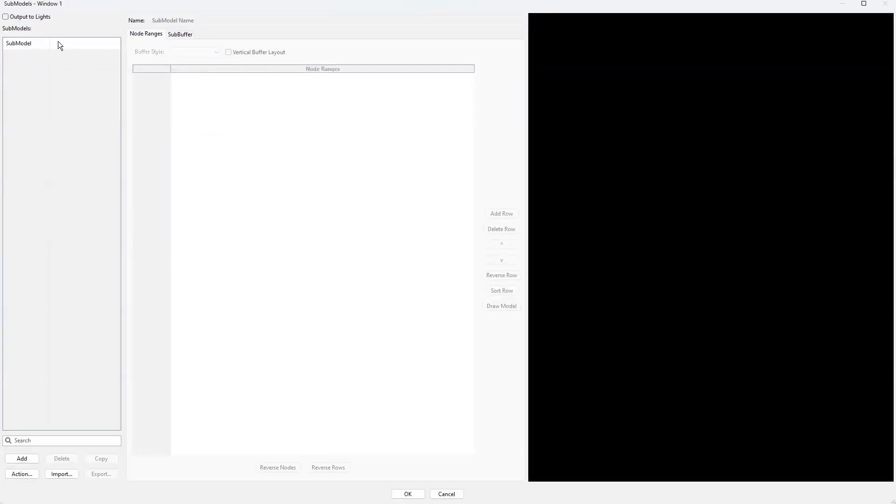
Add a submodel named Vert Left to Window 1, covering the left side's nodes 14-33
left_click(22, 459)
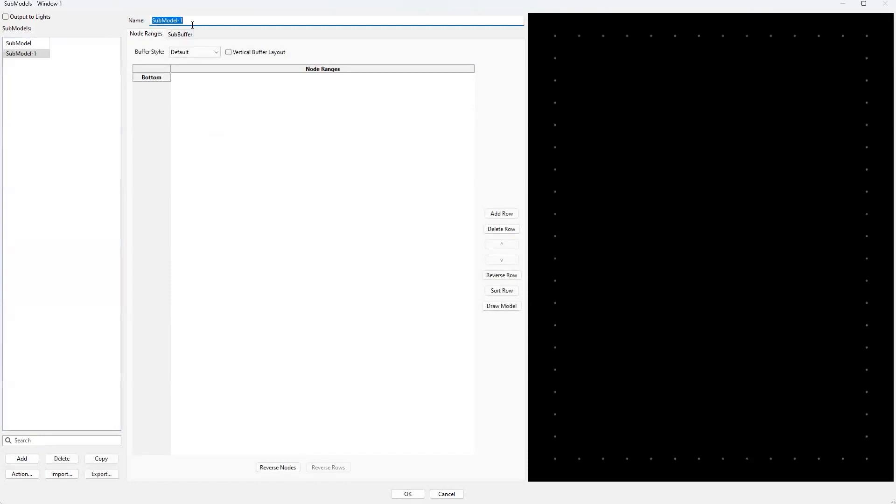
type("Vert Left")
key("Return")
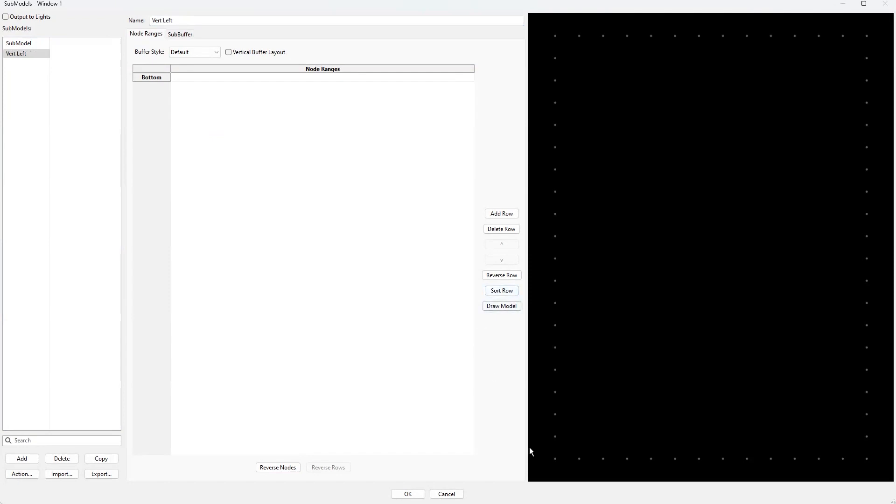
left_click_drag(545, 463, 562, 38)
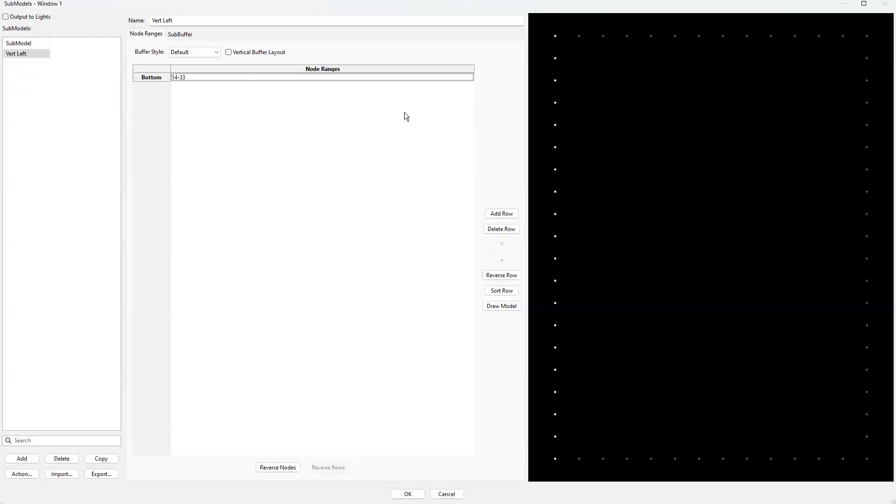
Add a submodel named Vert Right to Window 1, covering the right side's nodes 1,46-64
left_click(195, 23)
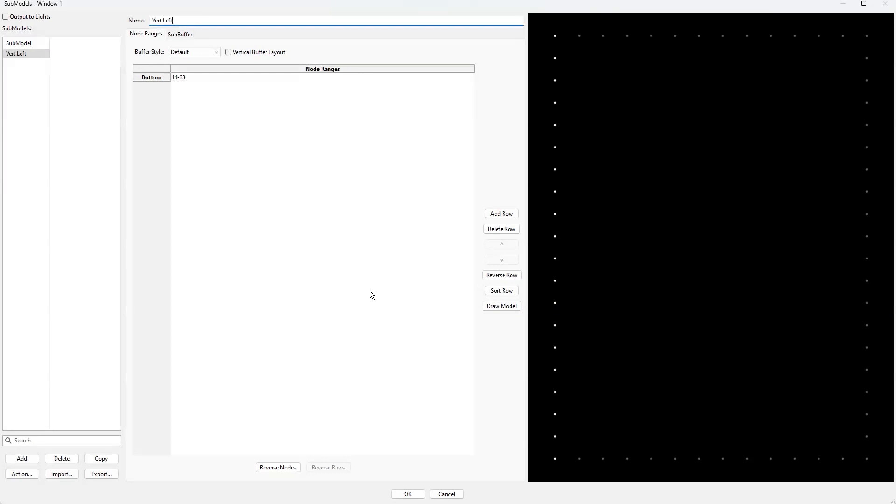
left_click(22, 459)
type("Vert Righ")
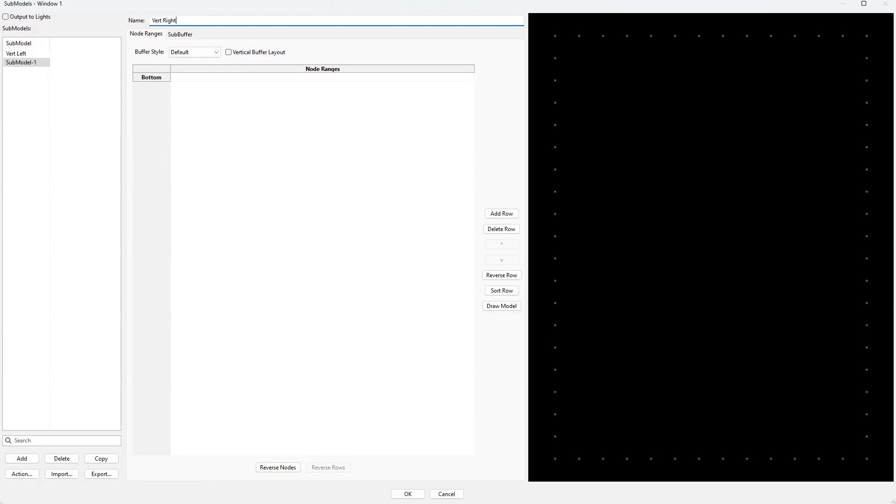
type("t")
key("Return")
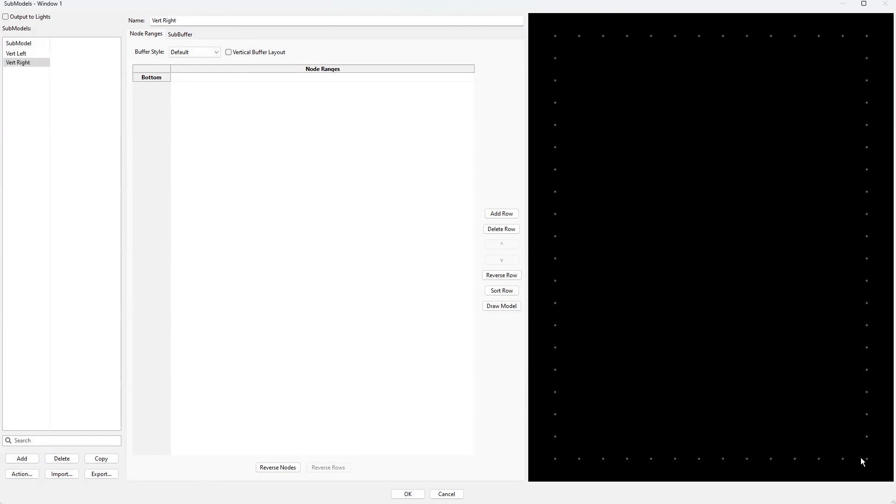
left_click_drag(860, 466, 886, 21)
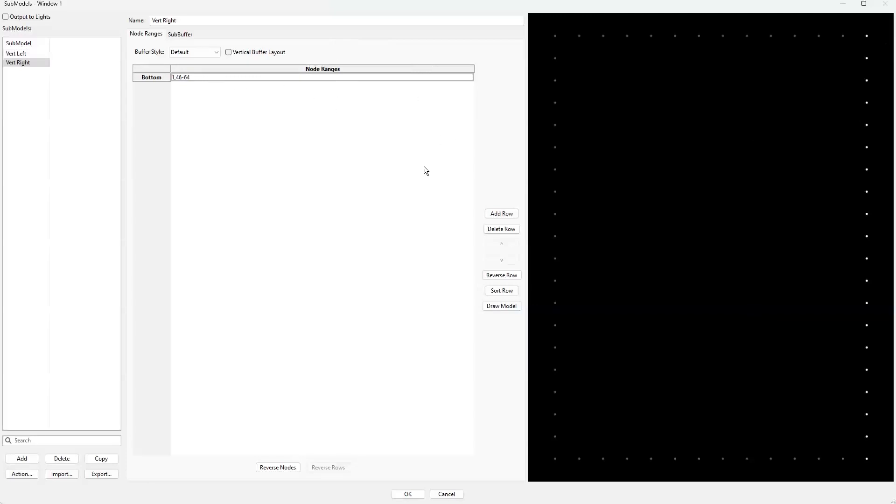
Check the node numbering along Window 1's right side and set Vert Right's node range to 1,64-46
left_click(35, 65)
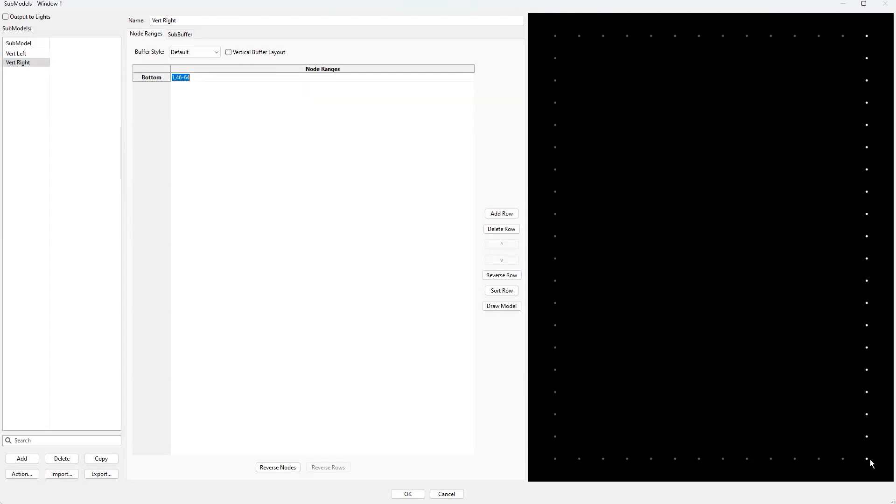
mouse_move(866, 37)
mouse_move(867, 440)
mouse_move(866, 459)
key("BackSpace")
key("BackSpace")
key("BackSpace")
key("BackSpace")
key("BackSpace")
type("64-46")
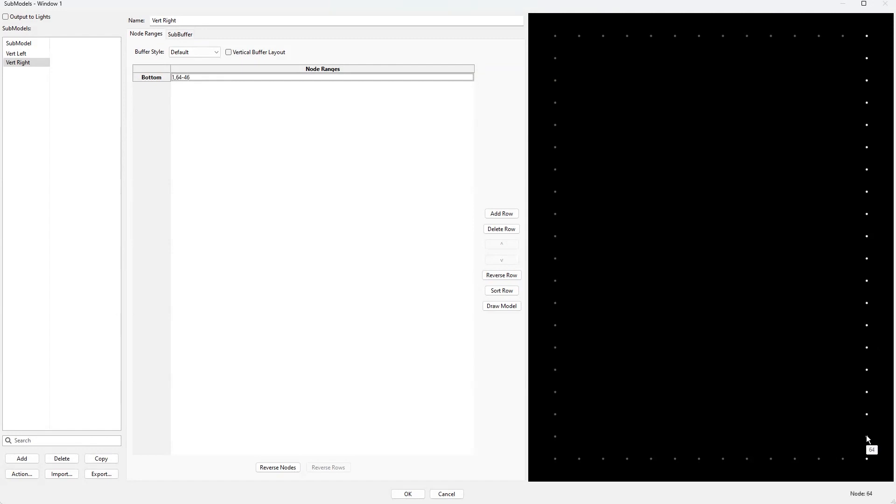
mouse_move(867, 415)
Add another submodel to Window 1 and name it Horz Bottom
left_click(21, 459)
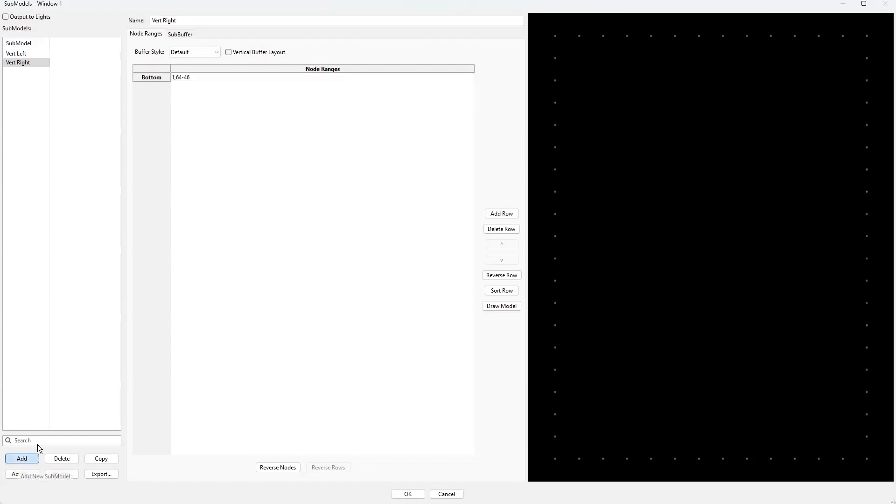
type("Horz Bottom")
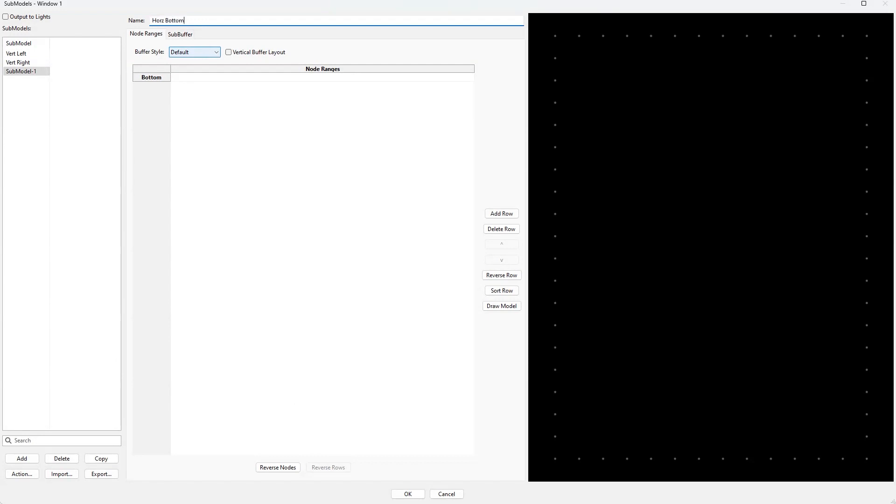
key("Tab")
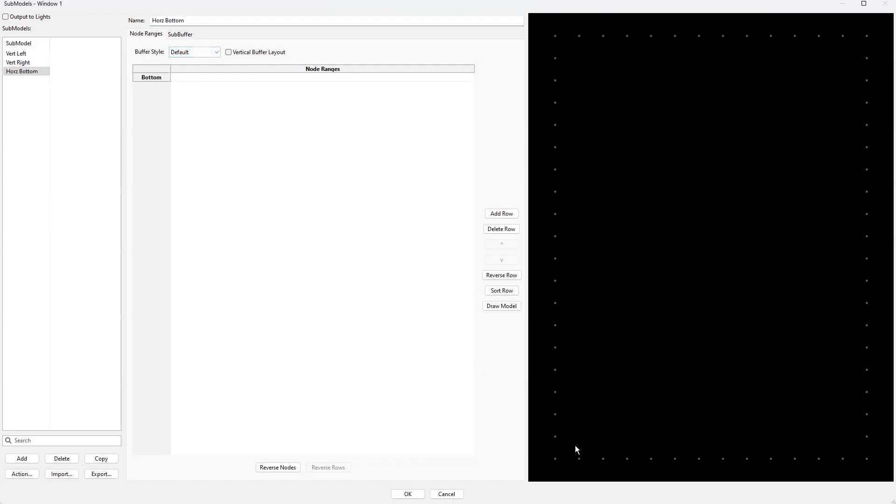
Add a submodel named Horz Top to Window 1, covering the top side's nodes 34-45
left_click(35, 462)
left_click(29, 460)
type("Horz T")
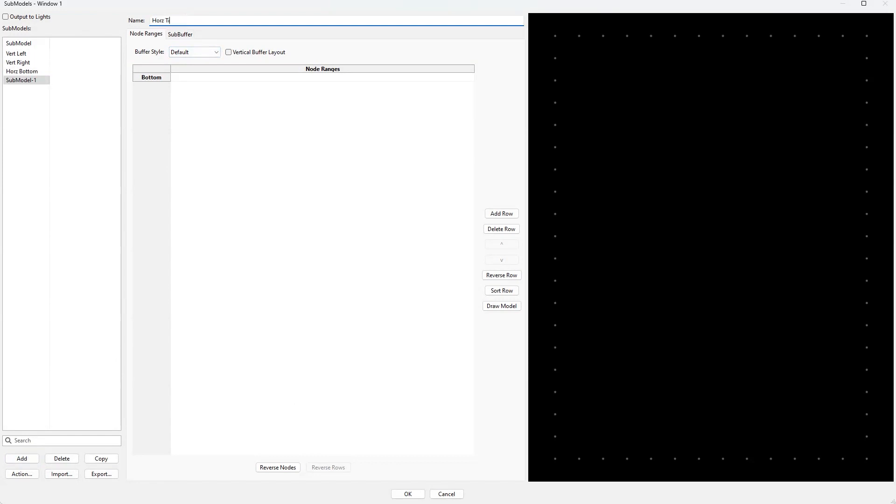
type("op")
mouse_move(574, 41)
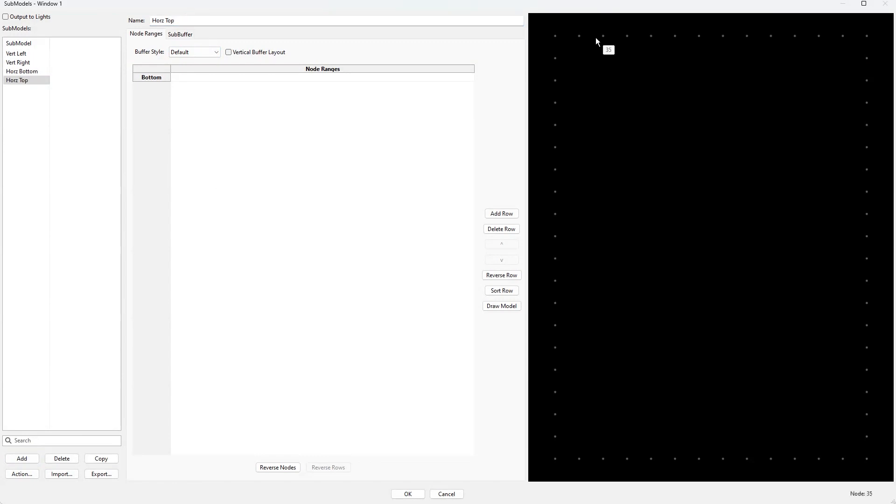
left_click_drag(569, 44, 852, 25)
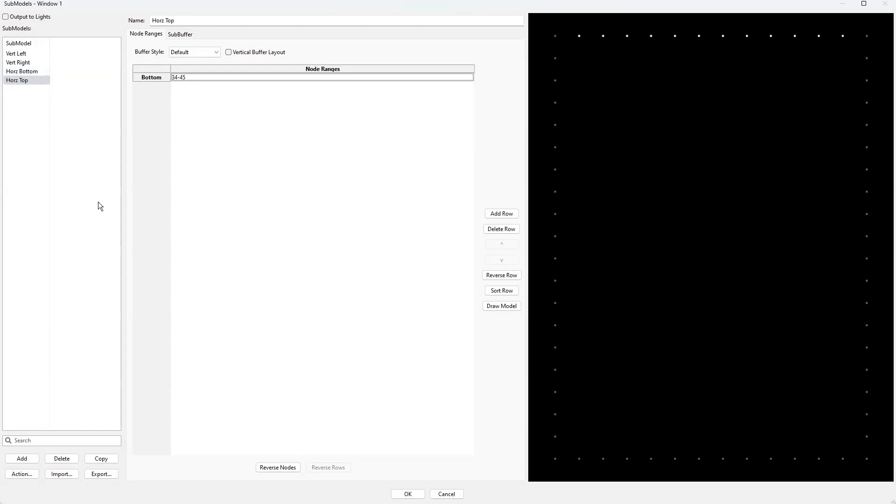
Assign the bottom side's nodes between the corners to Horz Bottom and reverse the row to 13-2
left_click(31, 70)
left_click_drag(577, 446, 851, 466)
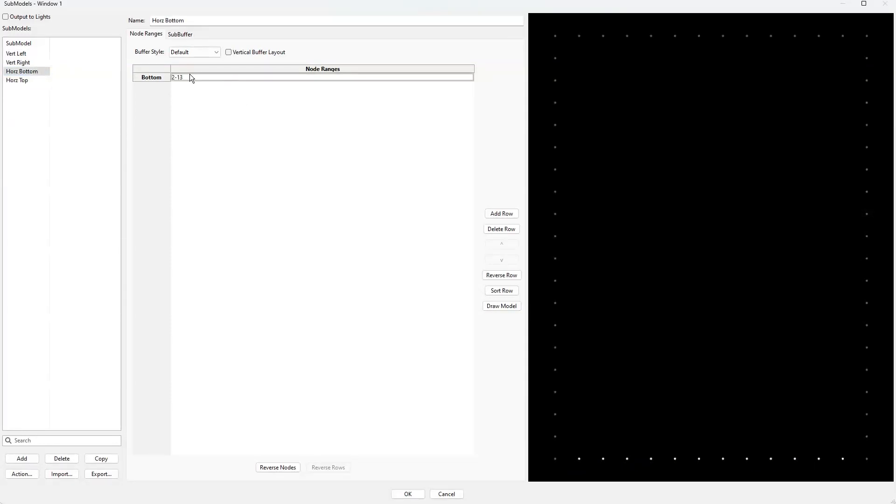
mouse_move(580, 459)
left_click(501, 275)
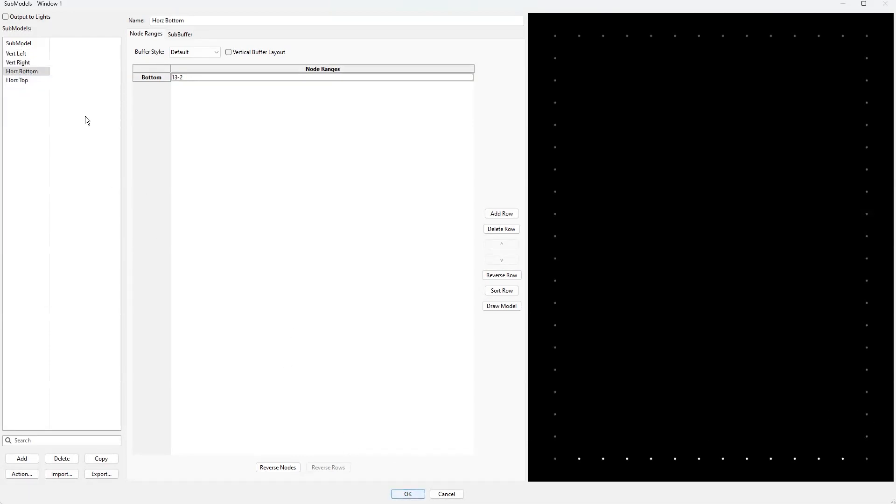
Review Window 1's four submodels one by one and accept them
left_click(27, 83)
left_click(25, 71)
left_click(26, 63)
left_click(25, 54)
left_click(408, 494)
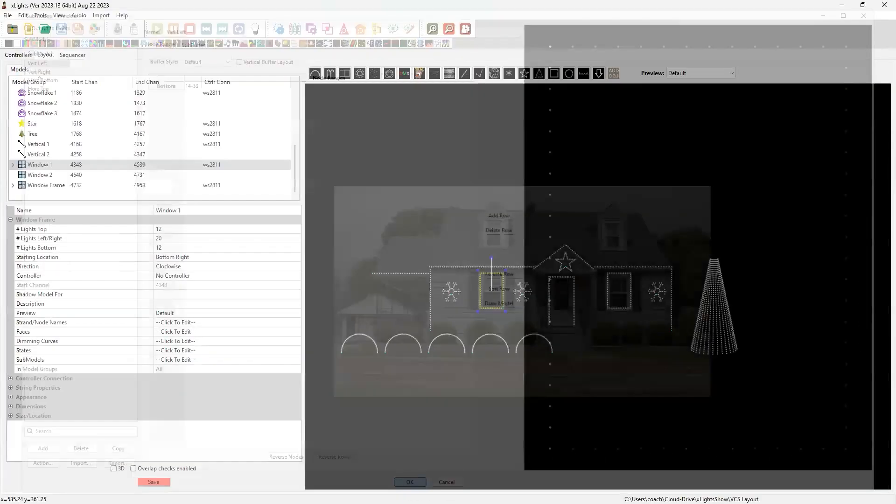
left_click(508, 472)
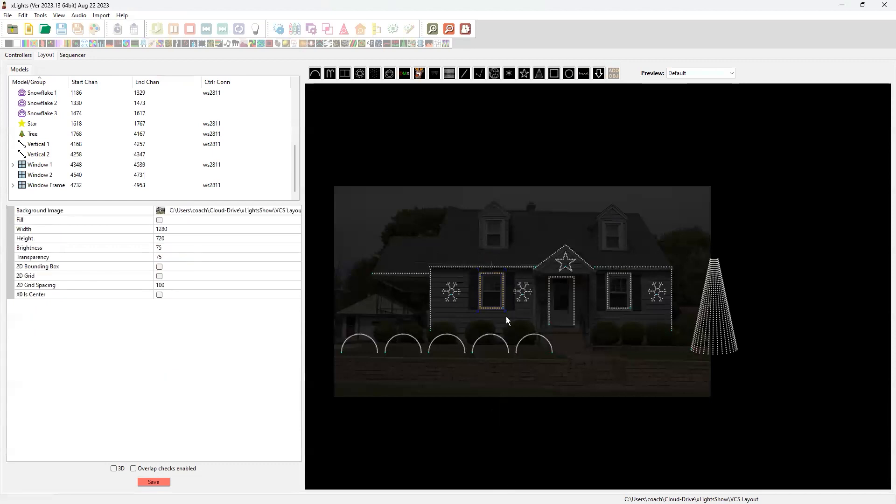
Open the submodel editor for the Window 2 model
left_click(496, 290)
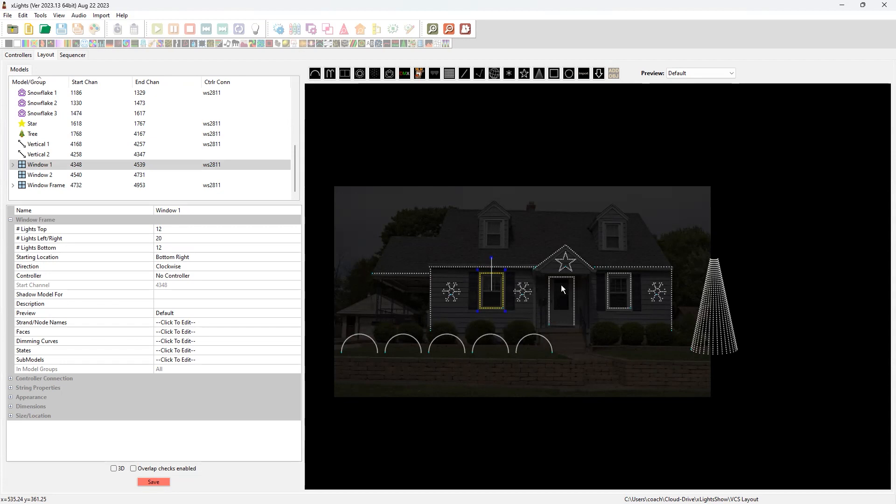
left_click(621, 298)
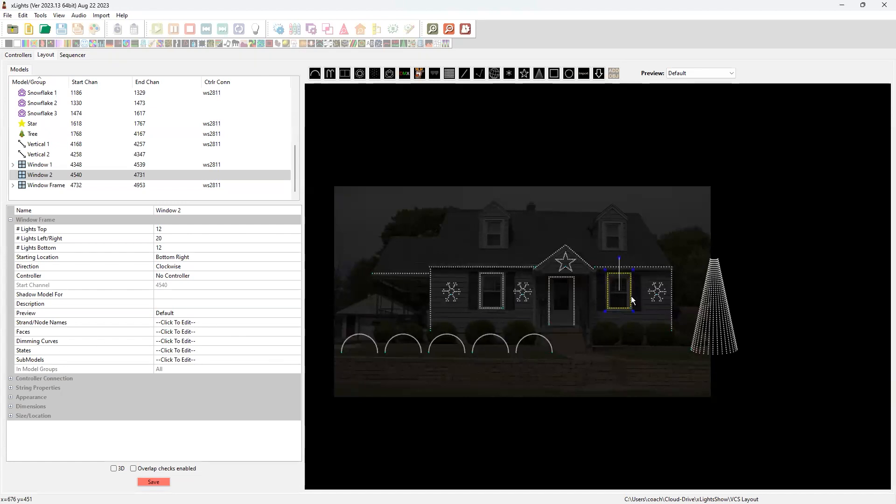
left_click(226, 361)
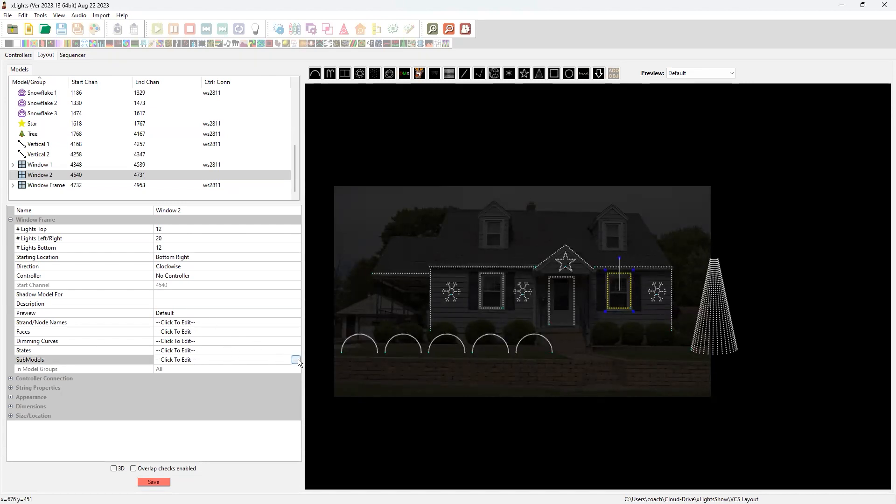
left_click(296, 359)
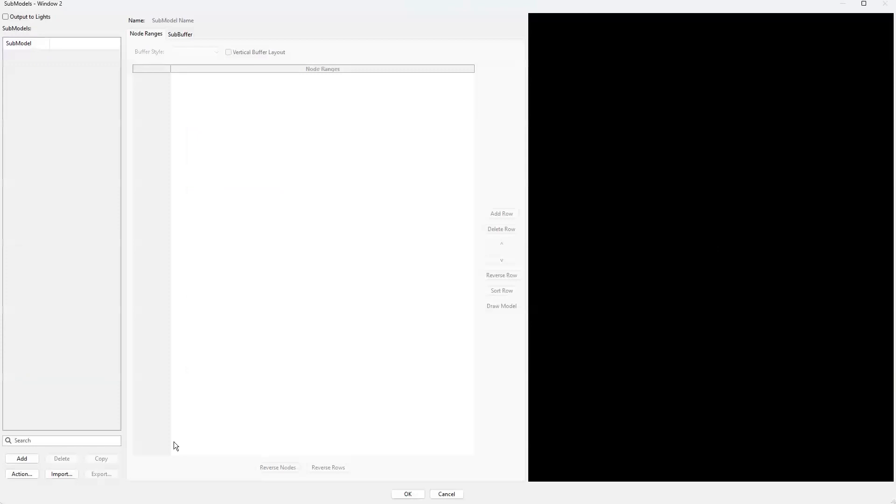
Import the Vert Left, Vert Right, Horz Bottom and Horz Top submodels from the Window 1 model into Window 2
left_click(59, 473)
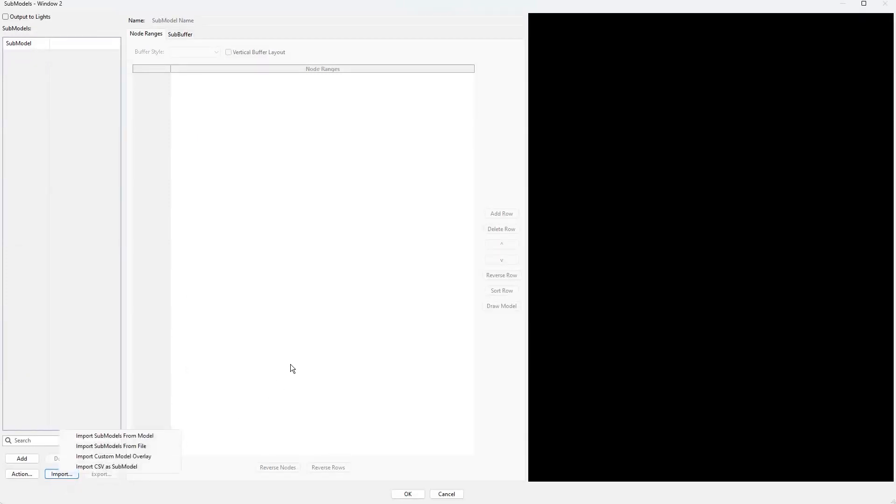
left_click(129, 437)
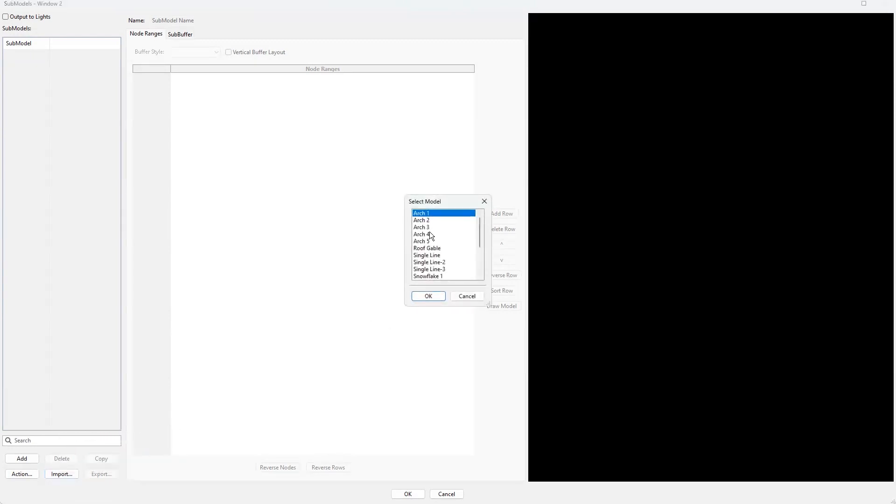
left_click(479, 275)
left_click(479, 276)
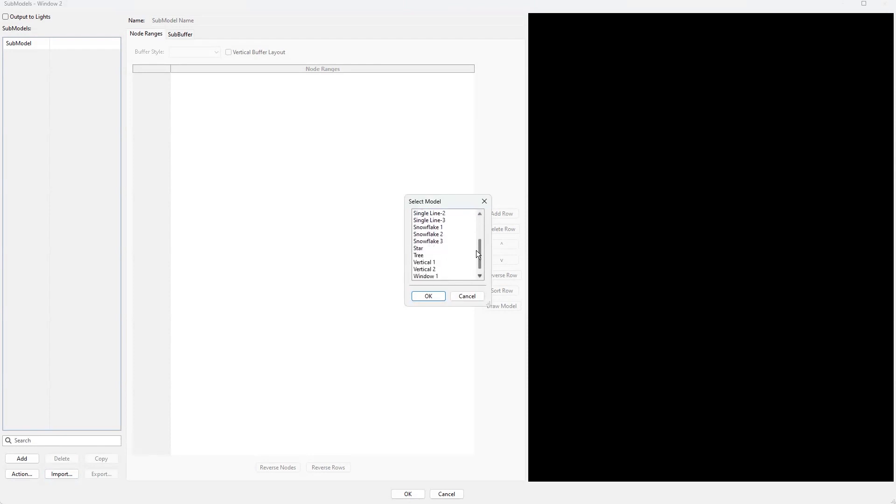
left_click(436, 276)
left_click(428, 297)
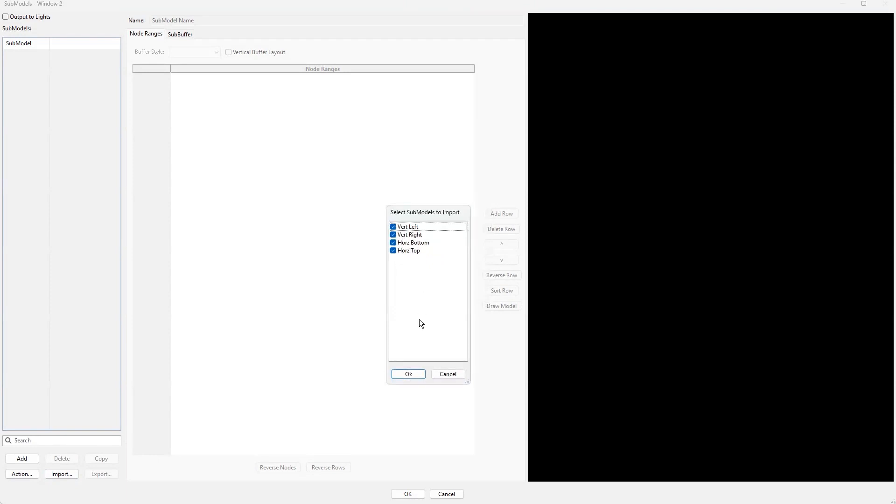
left_click(410, 374)
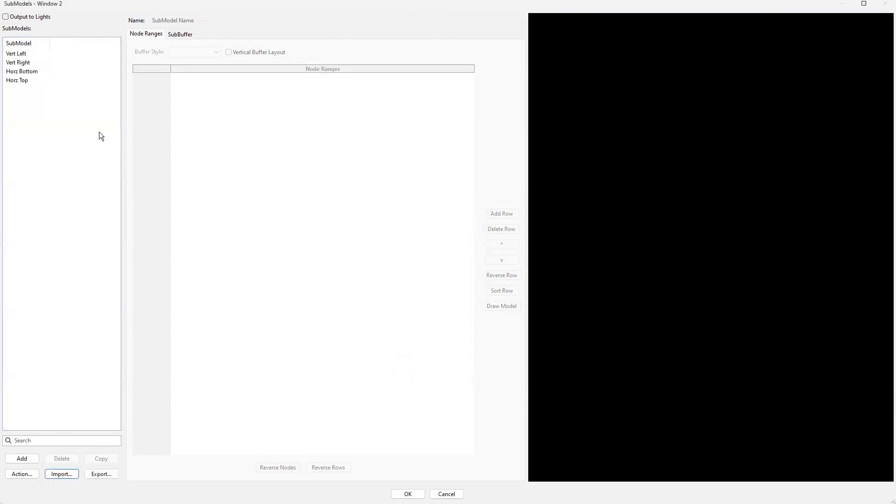
Check each imported Window 2 submodel, accept them and save the layout
left_click(29, 55)
left_click(23, 62)
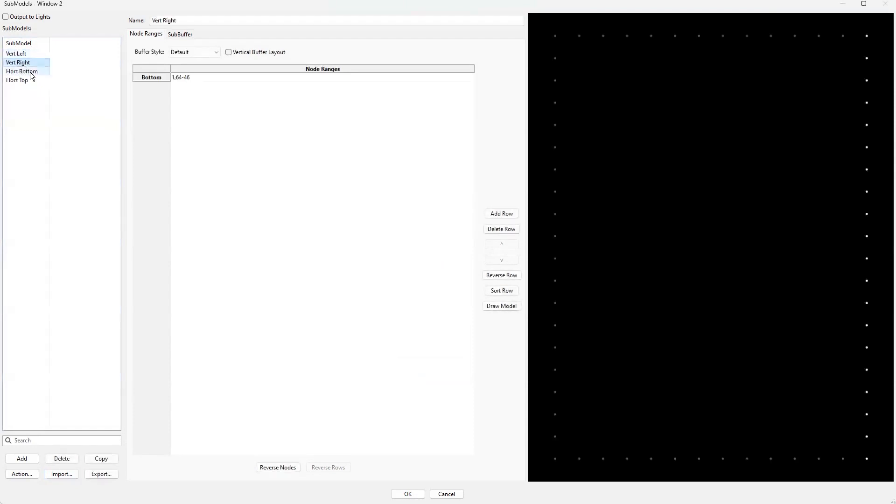
left_click(24, 73)
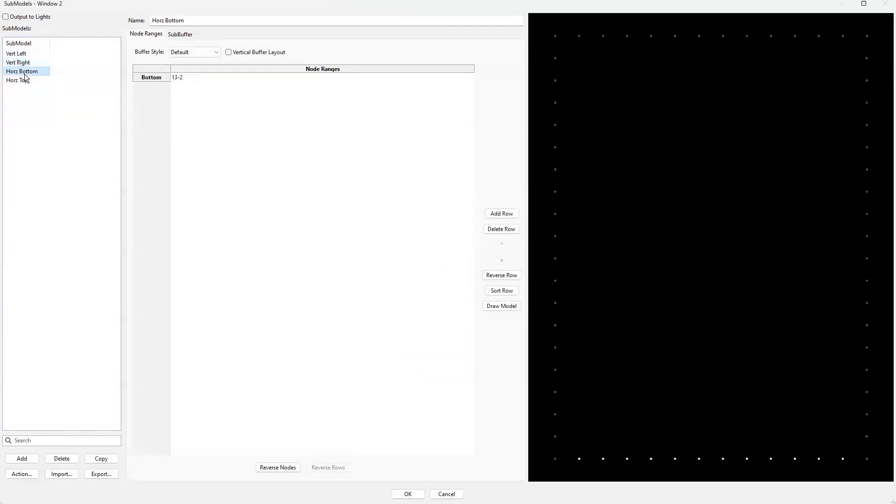
left_click(24, 80)
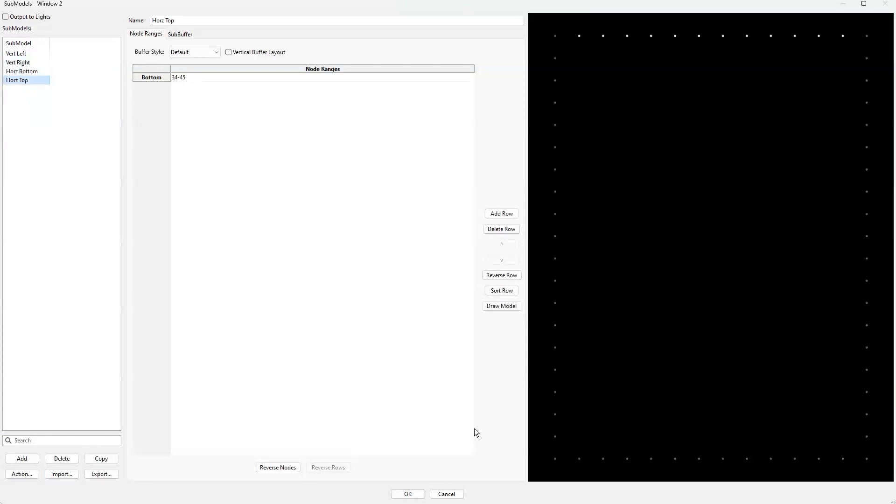
left_click(408, 493)
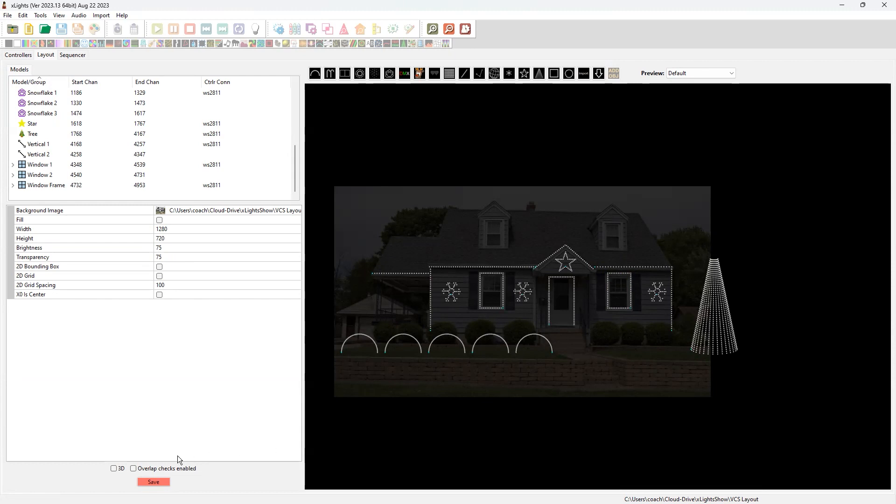
left_click(155, 481)
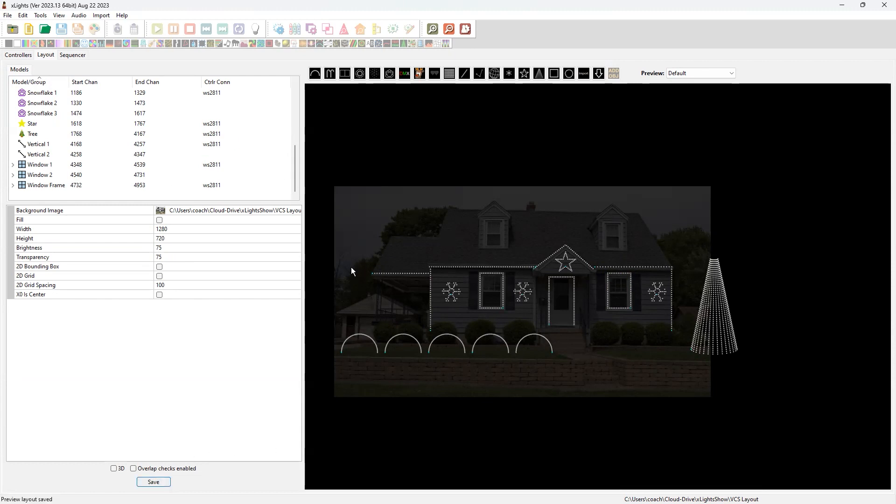
Add the Horz Bottom and Horz Top submodels of Window 1 and Window 2 to the Horizontals group, filtering by "horz", and save
scroll(264, 182, "up", 5)
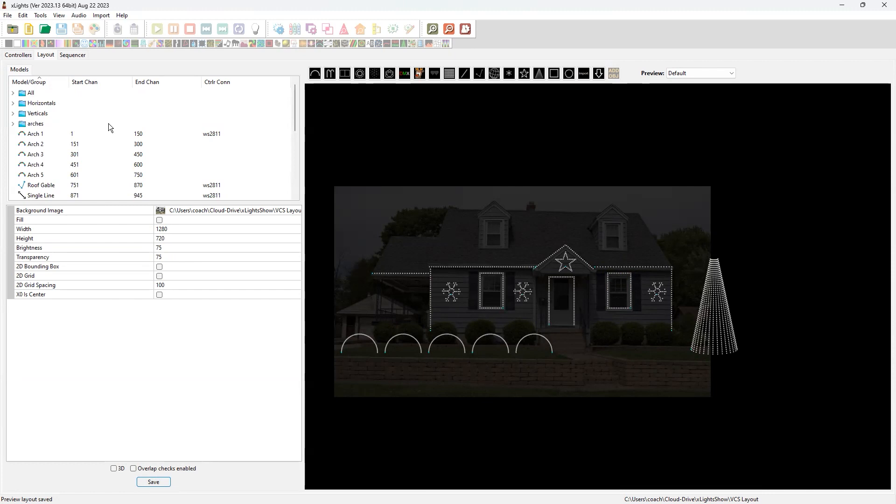
left_click(34, 95)
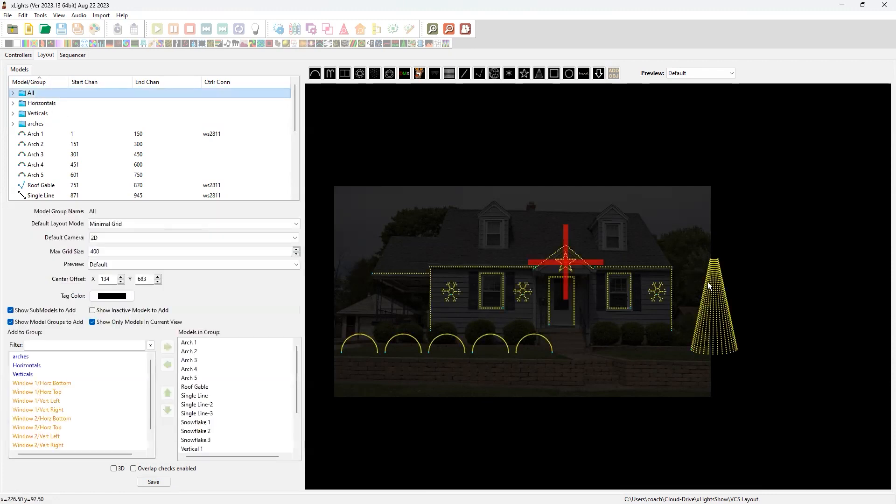
left_click(43, 104)
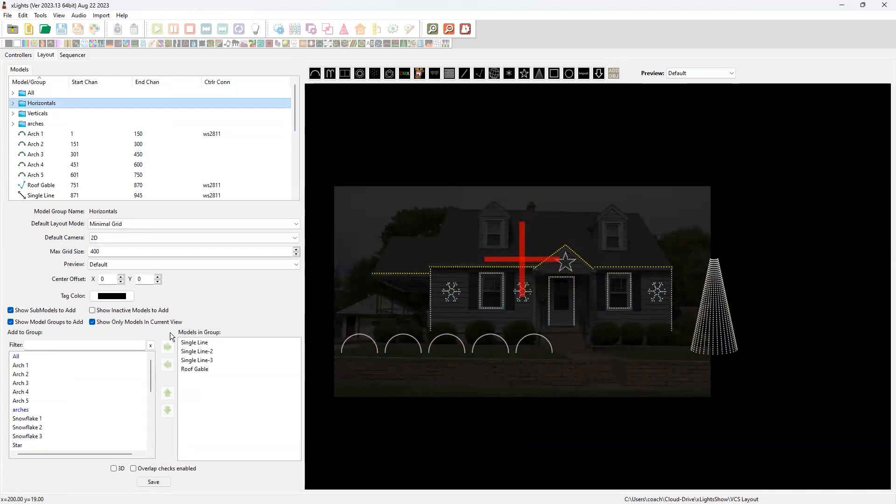
left_click(38, 346)
type("horz")
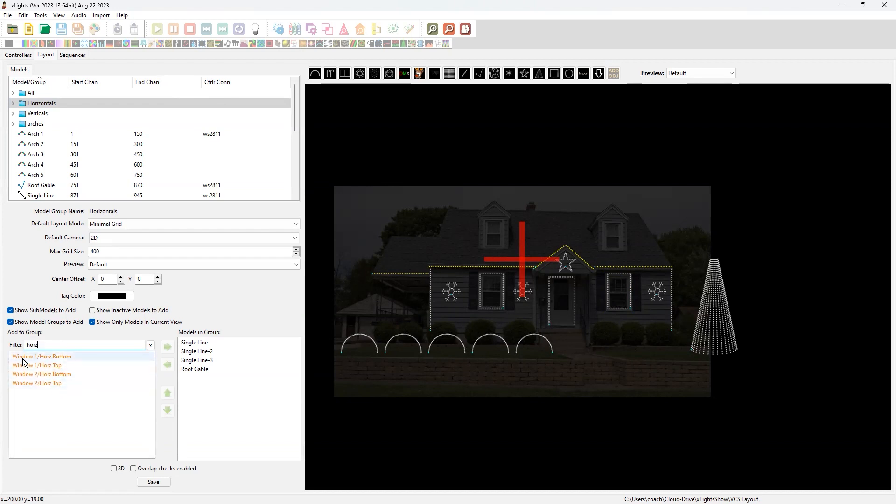
double_click(53, 357)
double_click(53, 358)
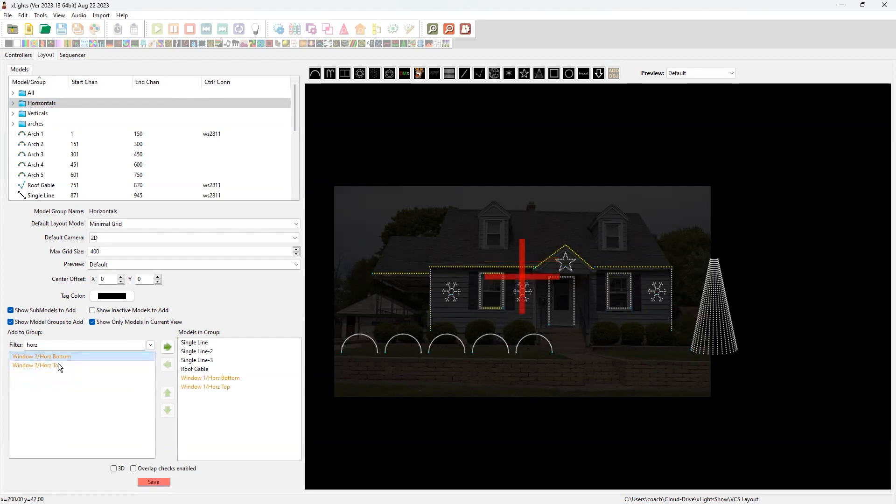
double_click(54, 362)
double_click(53, 358)
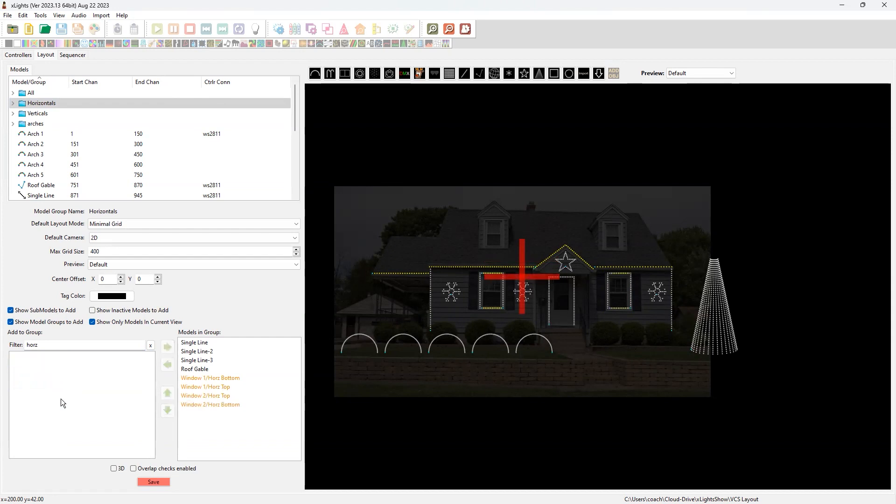
left_click(154, 481)
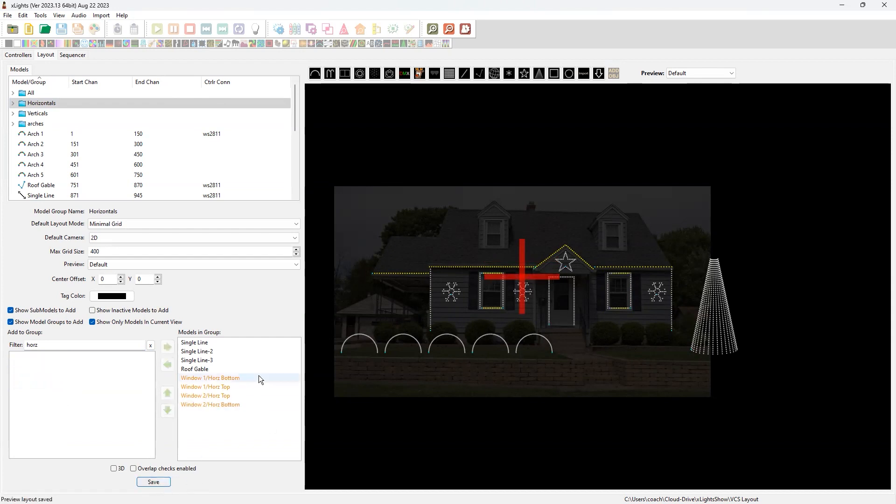
Add the Vert Left and Vert Right submodels of Window 1, Window 2 and Window Frame to Verticals, filtering by "vert", and save
left_click(40, 117)
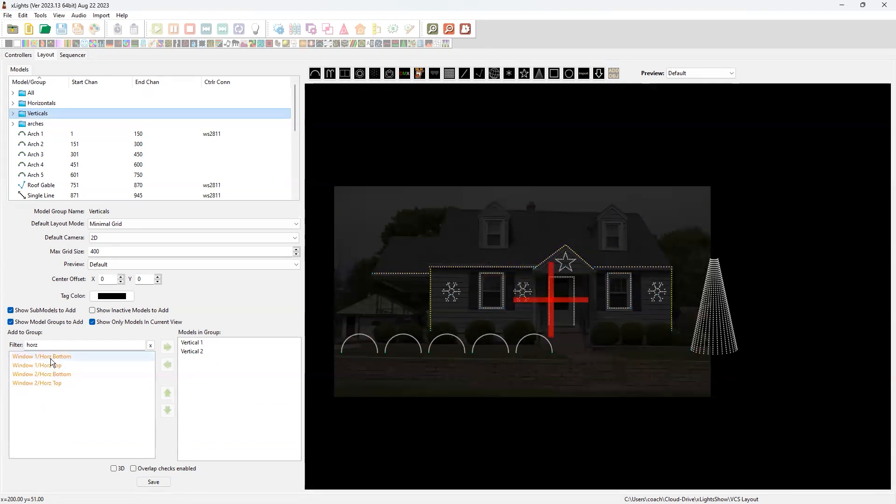
double_click(40, 345)
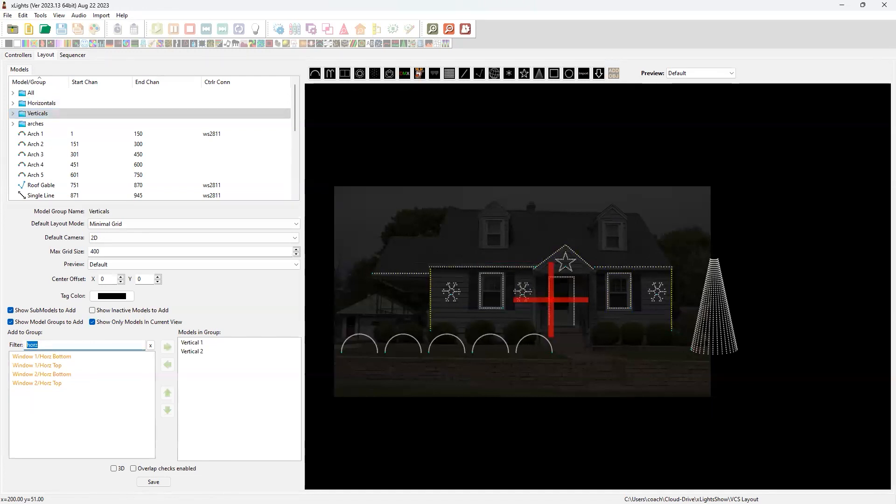
type("vert")
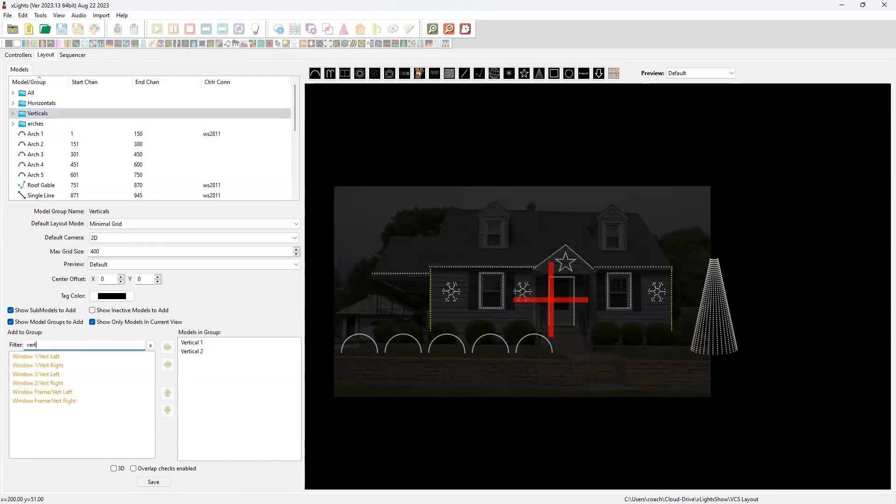
double_click(53, 356)
double_click(55, 359)
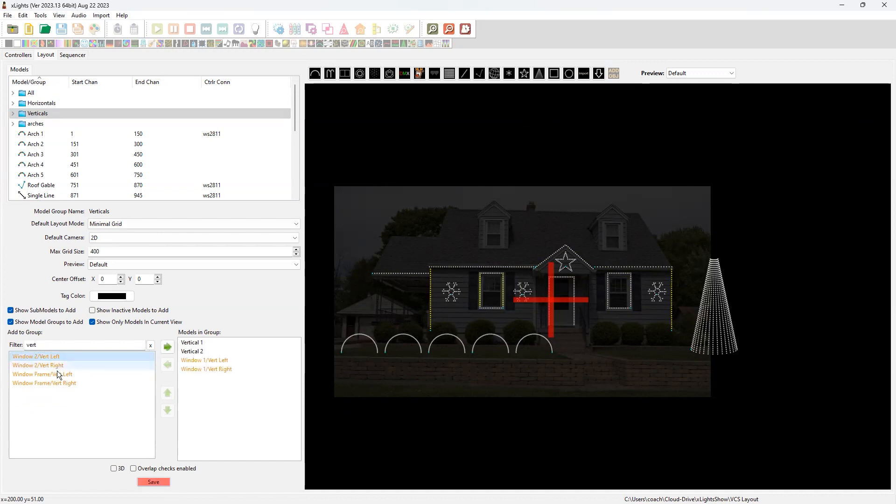
double_click(50, 357)
double_click(53, 359)
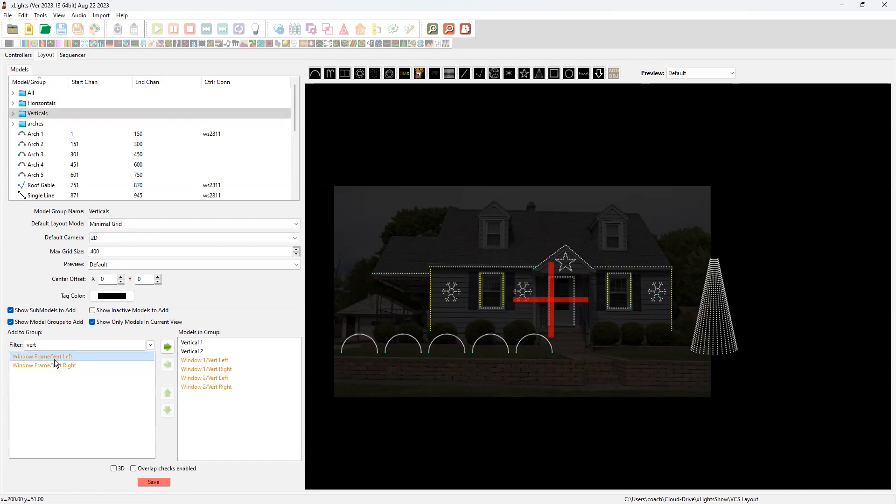
double_click(55, 360)
double_click(49, 355)
left_click(153, 485)
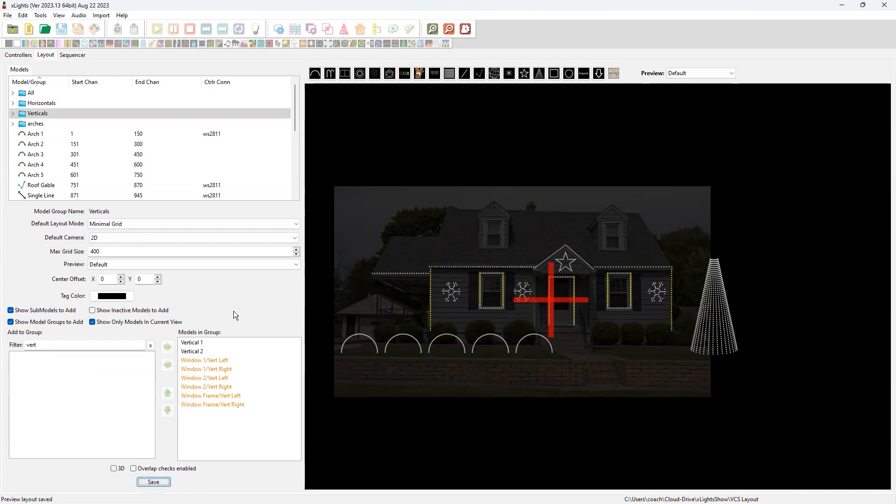
Set the Verticals group's X center offset to 1 and deselect the group
left_click(121, 277)
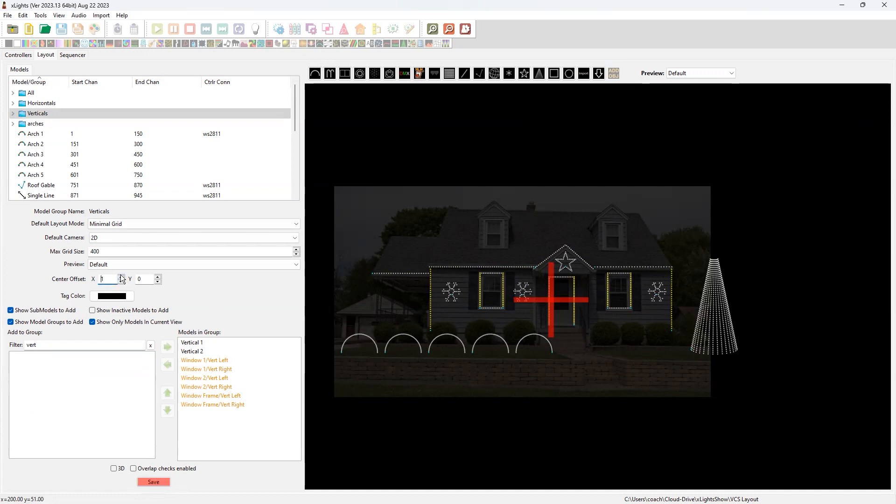
left_click_drag(121, 279, 122, 278)
left_click(652, 377)
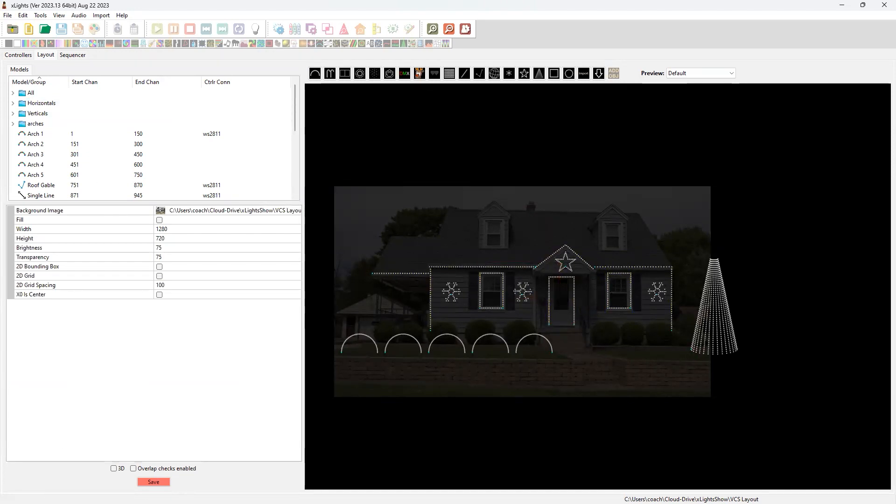
left_click_drag(295, 109, 611, 230)
left_click_drag(328, 212, 747, 402)
left_click(484, 371)
Create a new model group named Outlines
right_click(161, 103)
left_click(181, 106)
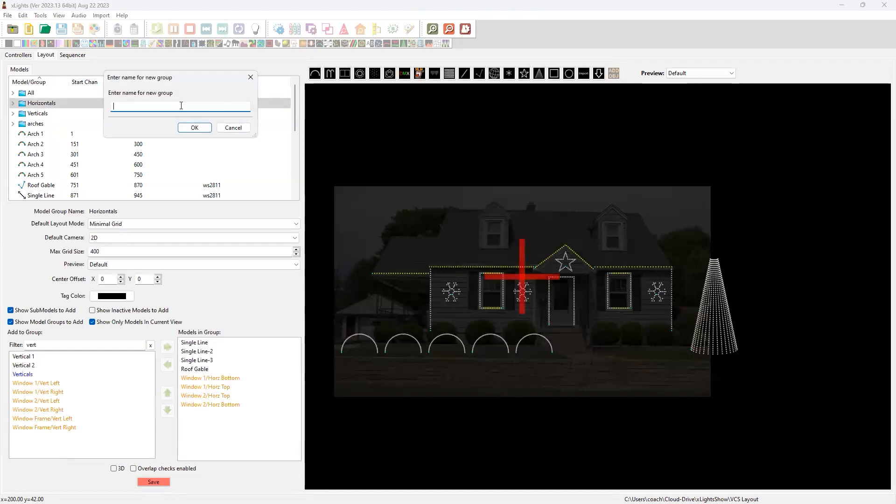
type("Outlines")
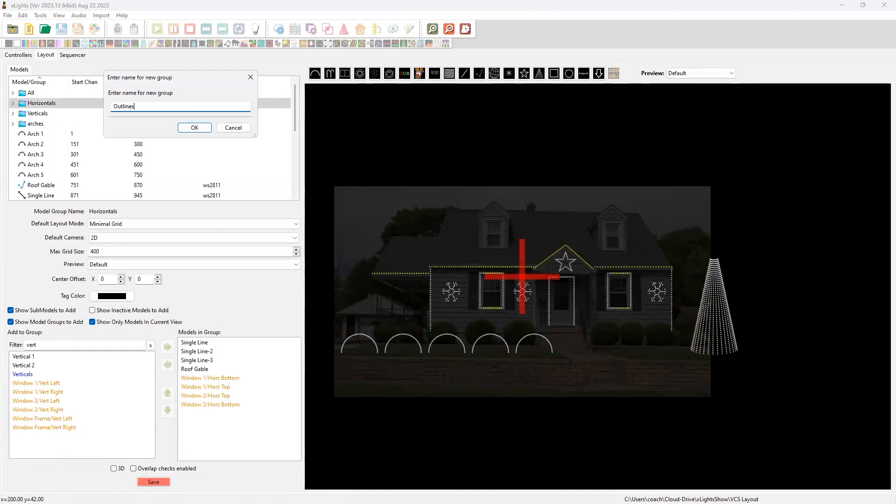
left_click(194, 129)
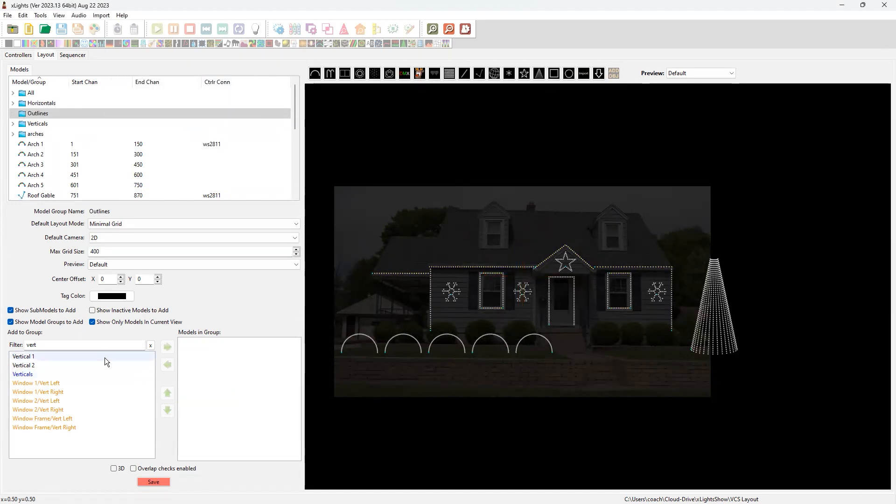
Try adding the Horizontals and Verticals groups to the Outlines group, and remove both again
left_click(150, 345)
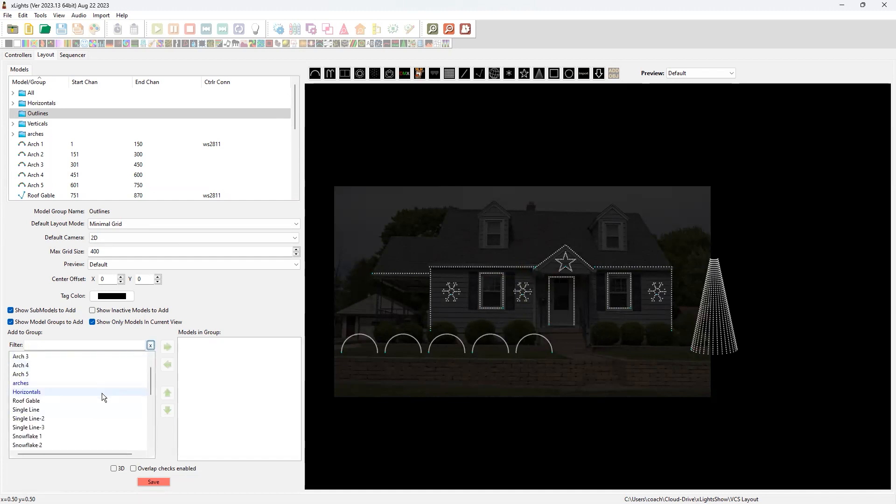
scroll(79, 394, "down", 1)
double_click(27, 392)
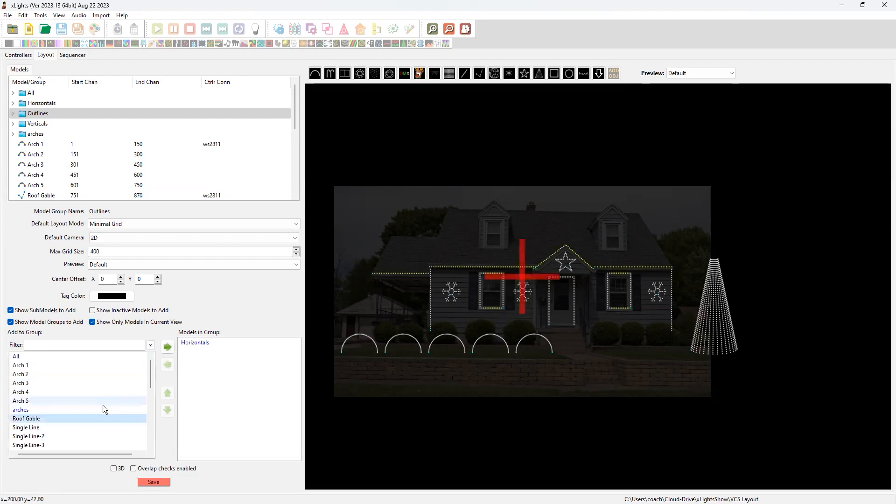
scroll(87, 390, "down", 1)
scroll(83, 393, "down", 2)
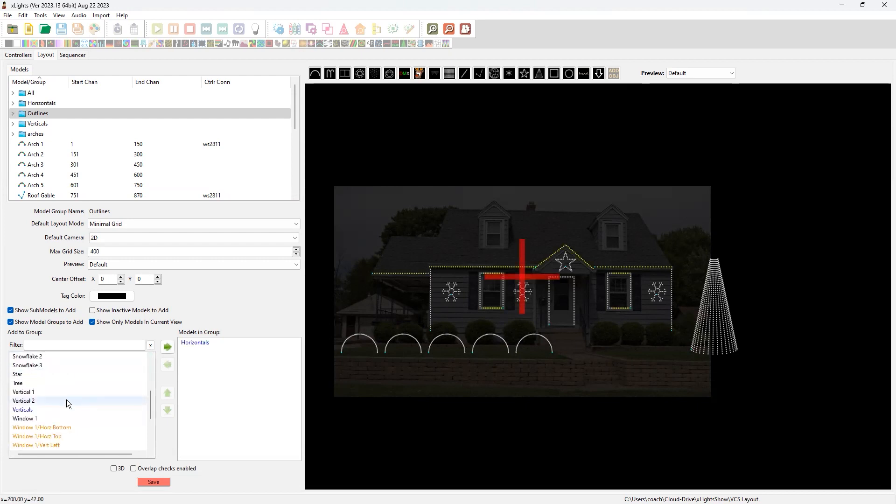
double_click(54, 408)
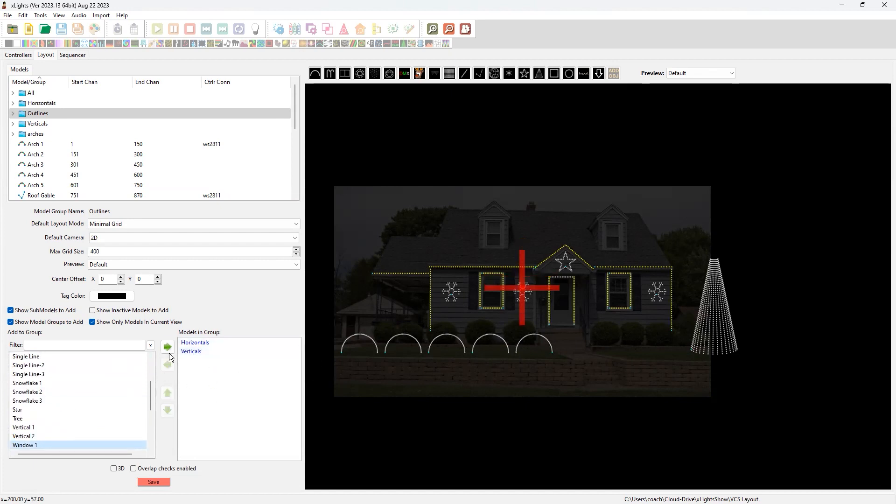
double_click(194, 353)
double_click(201, 343)
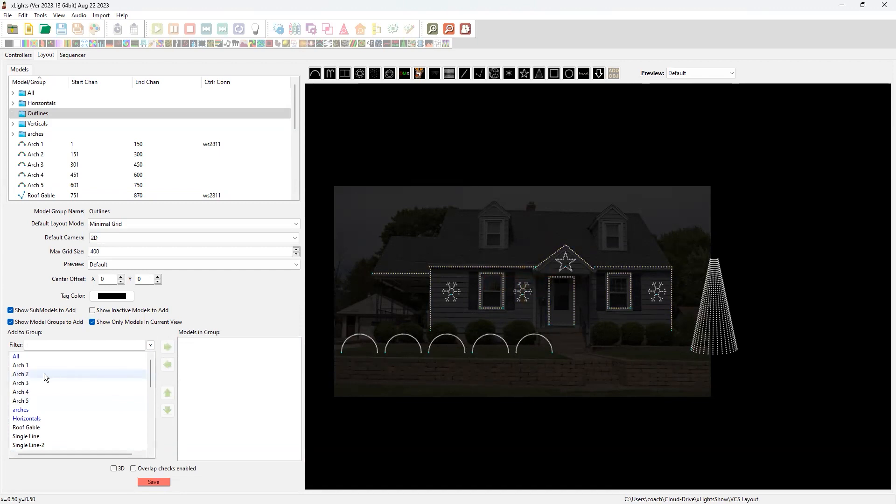
Add the Single Line, Single Line-2 and Single Line-3 models to the Outlines group
scroll(39, 371, "down", 3)
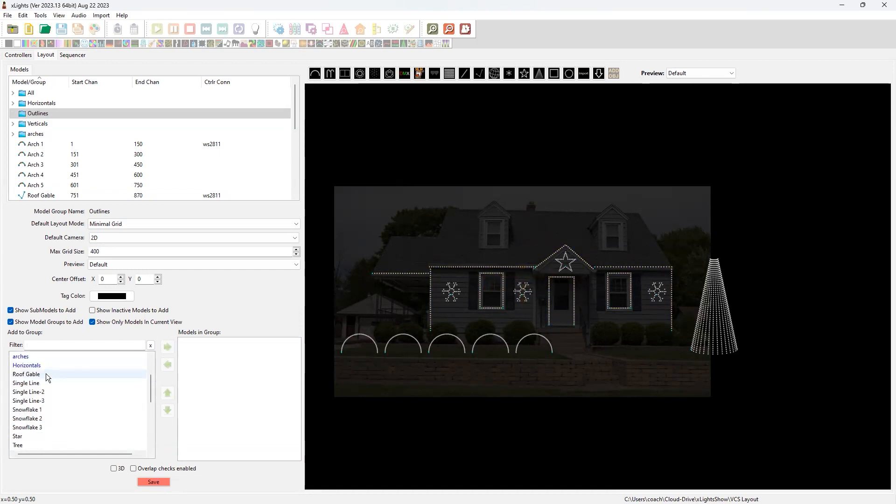
double_click(43, 384)
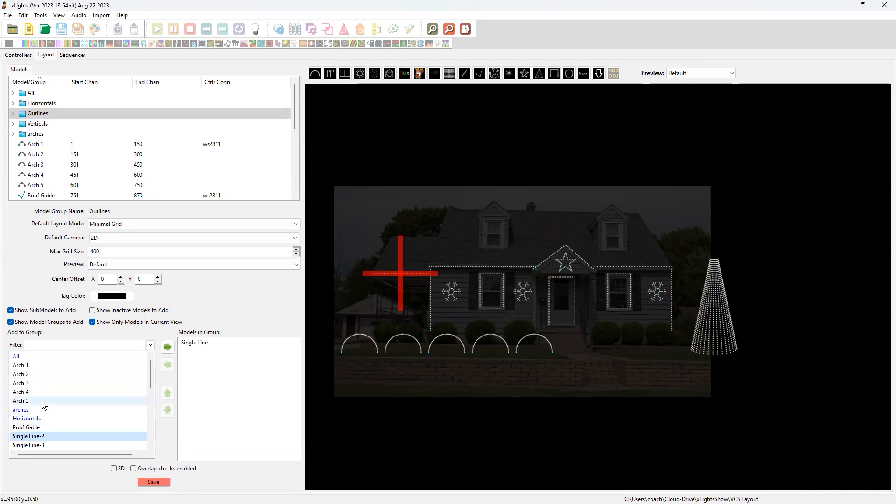
scroll(43, 410, "down", 1)
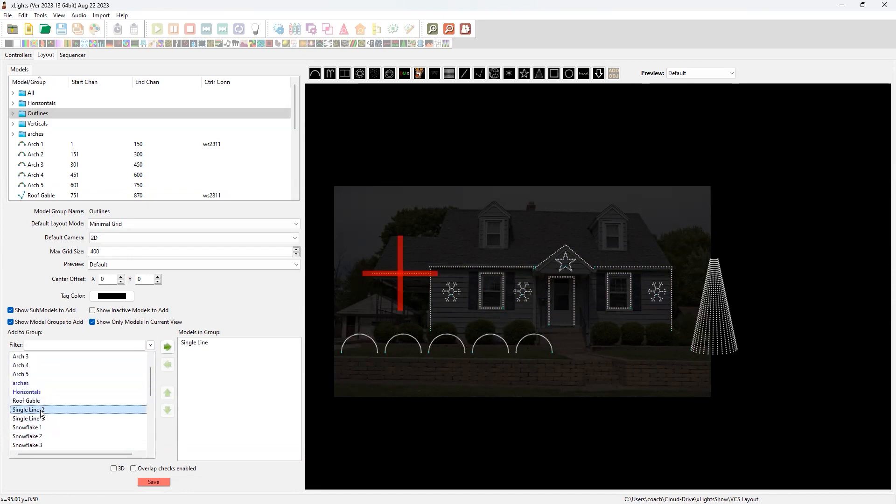
double_click(41, 410)
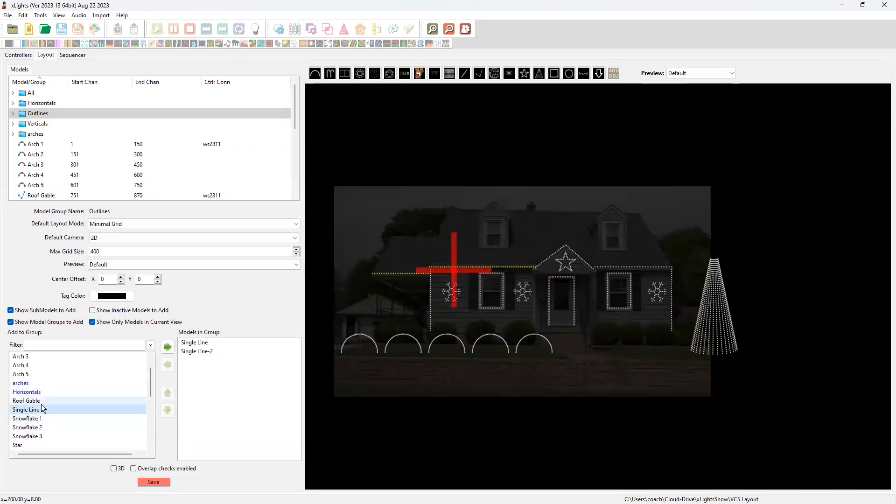
double_click(44, 410)
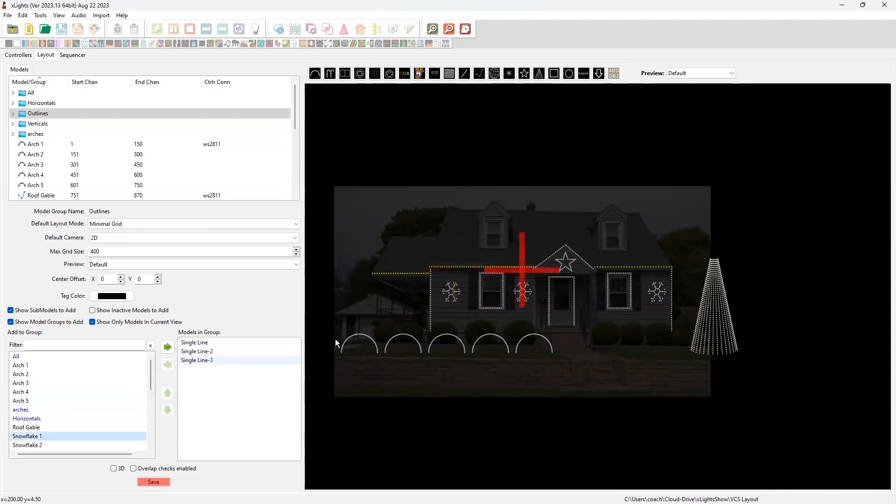
Add the Vertical 1, Vertical 2 and Roof Gable models to the Outlines group
scroll(60, 371, "down", 3)
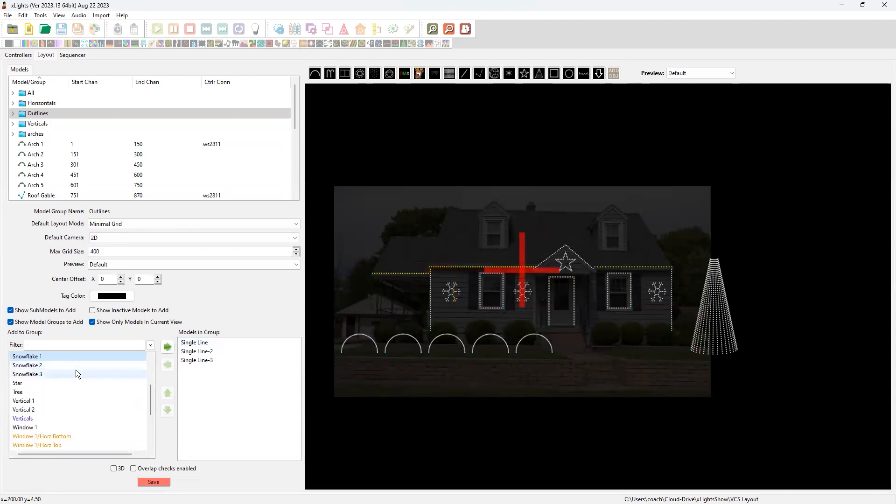
scroll(36, 377, "down", 1)
left_click(33, 373)
double_click(34, 374)
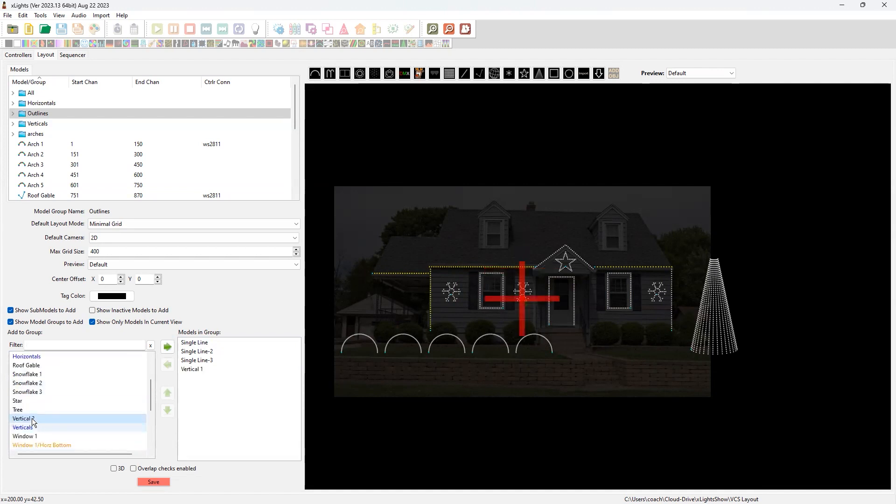
double_click(31, 420)
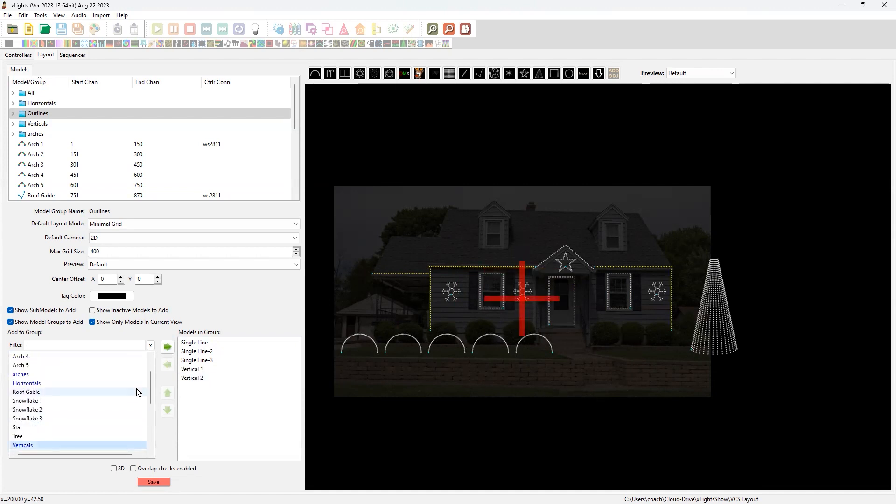
scroll(46, 403, "down", 2)
scroll(48, 405, "up", 4)
scroll(57, 403, "down", 6)
scroll(59, 403, "up", 4)
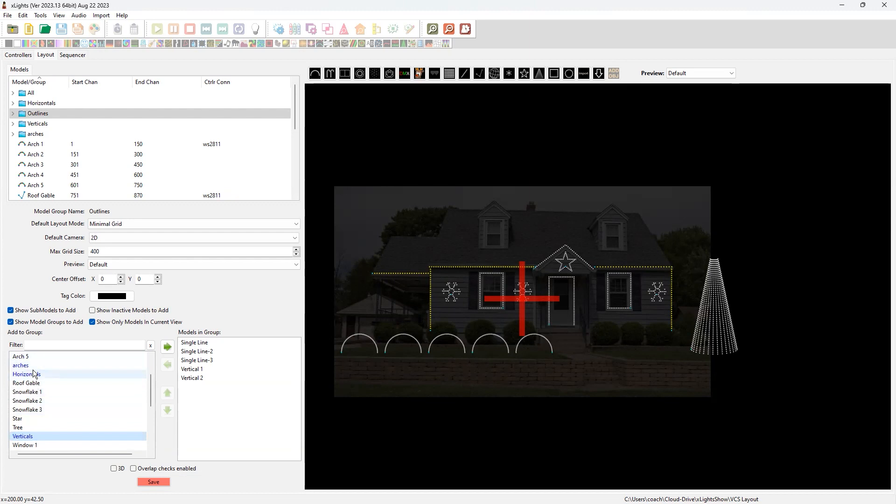
double_click(26, 382)
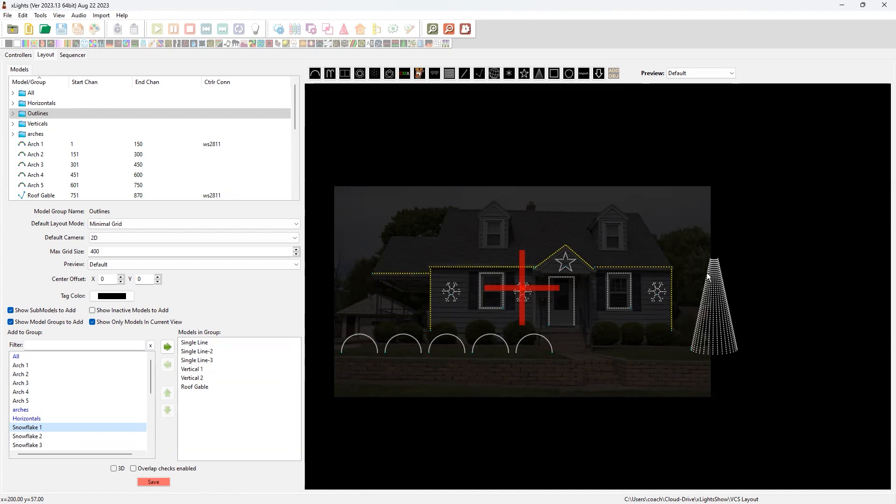
Try the layout background image's transparency at 25, and return it to 75
left_click(432, 432)
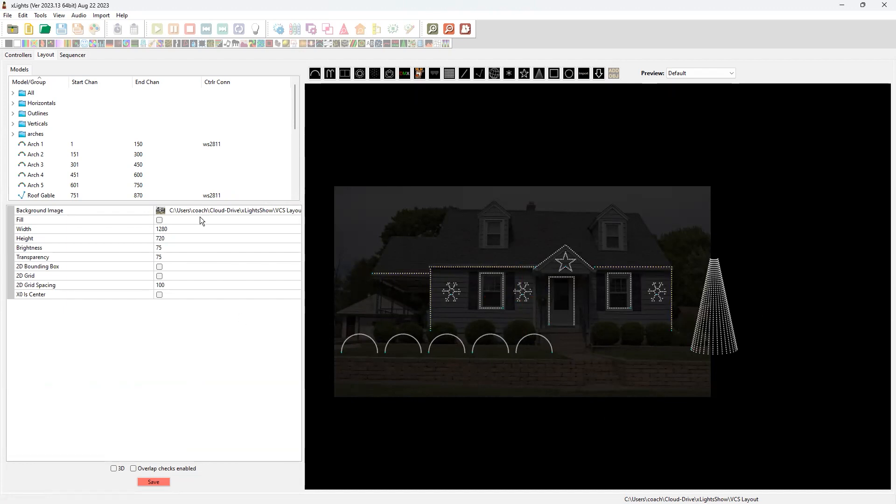
left_click(161, 211)
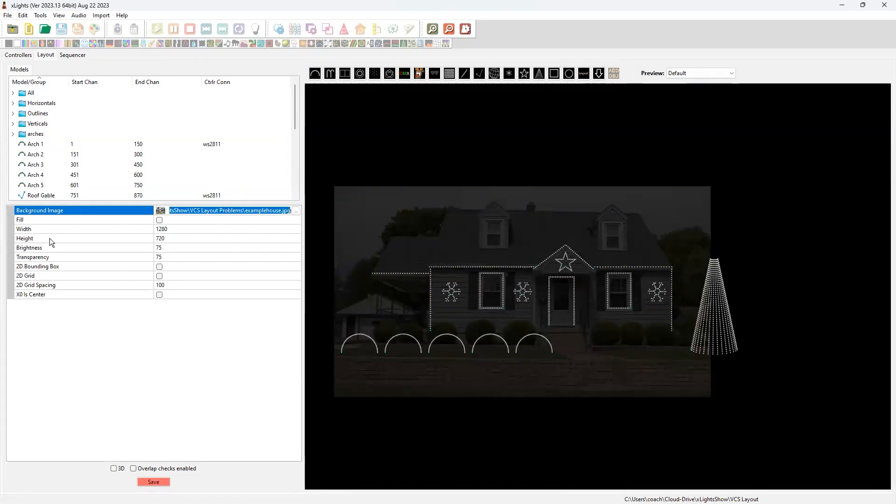
left_click(175, 255)
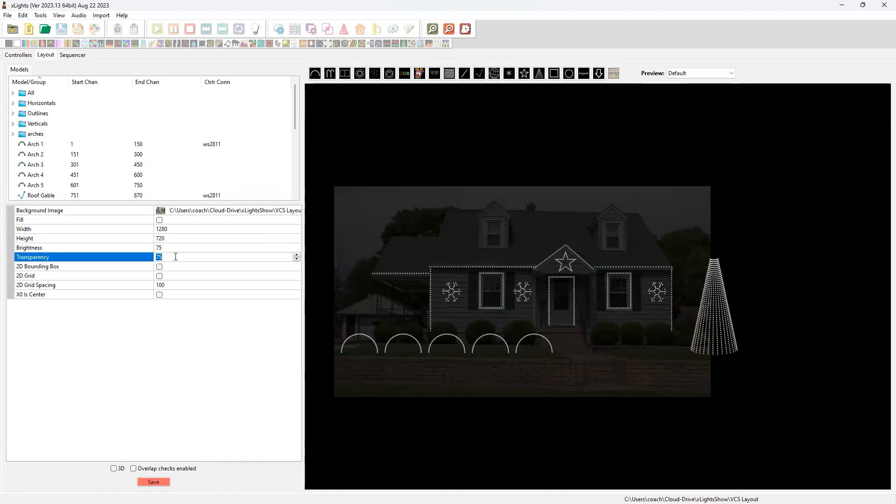
type("25")
left_click(177, 246)
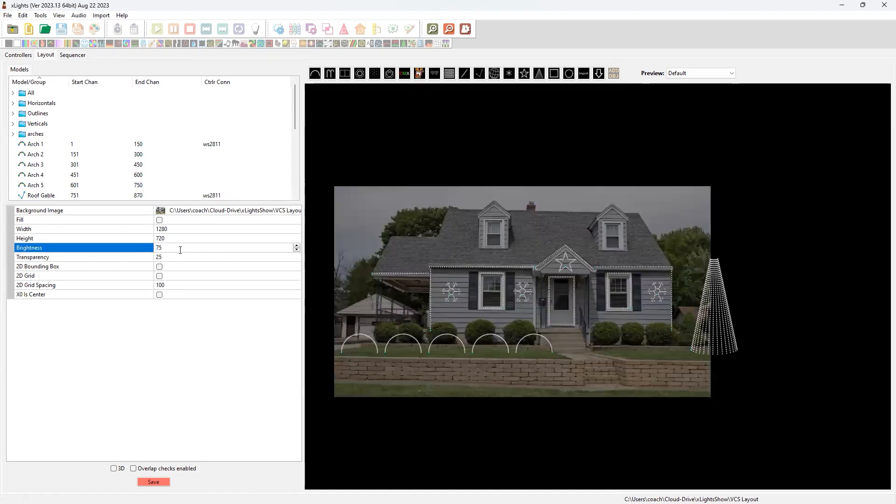
left_click(176, 257)
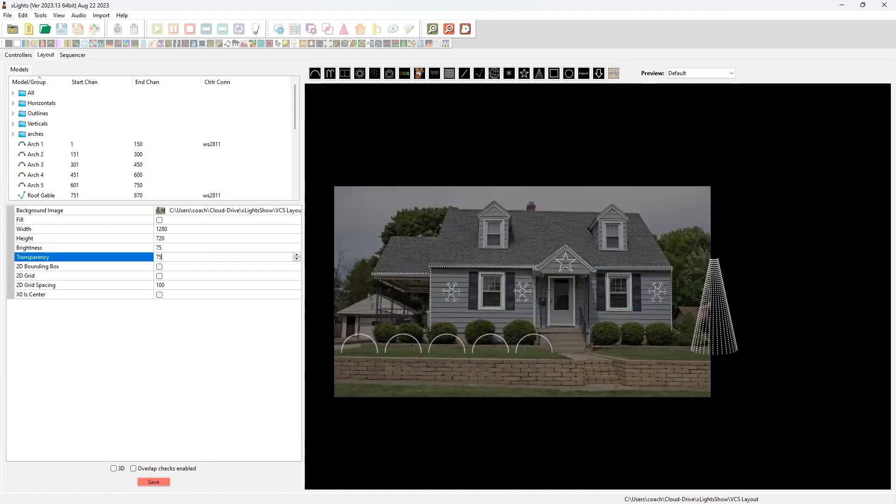
Try the background image's brightness at 25 and at 0, and return it to 75
left_click(177, 247)
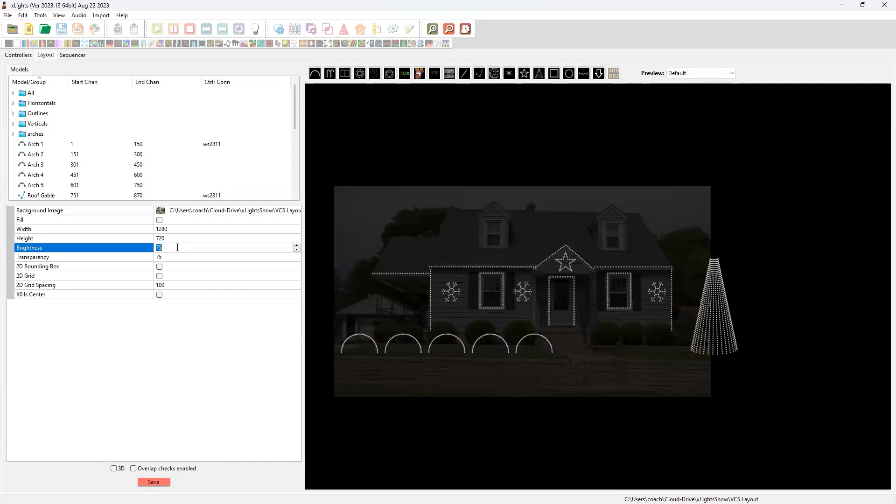
type("25")
key("Return")
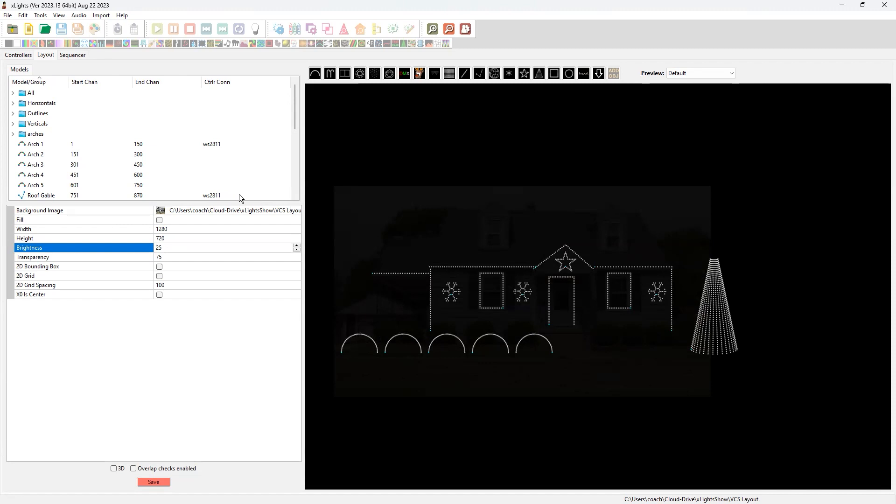
key("BackSpace")
key("BackSpace")
type("0")
key("Return")
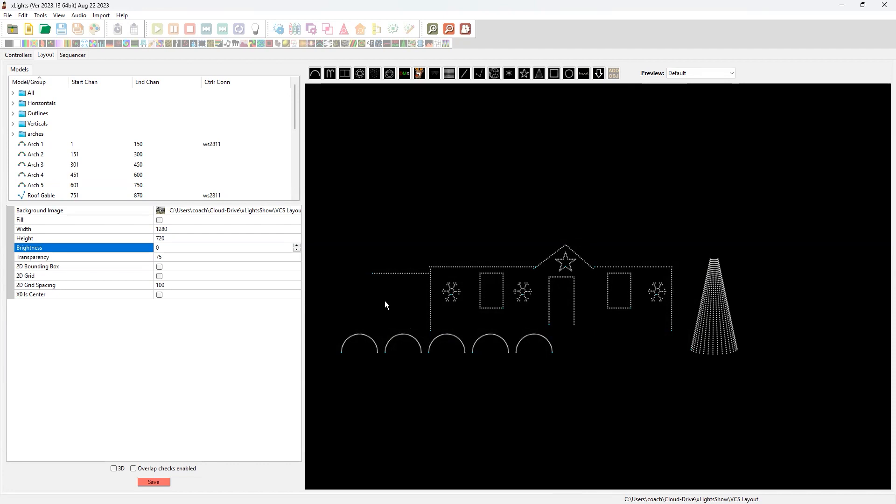
left_click(184, 247)
type("75")
Save the house layout with its model groups and background settings
left_click(166, 258)
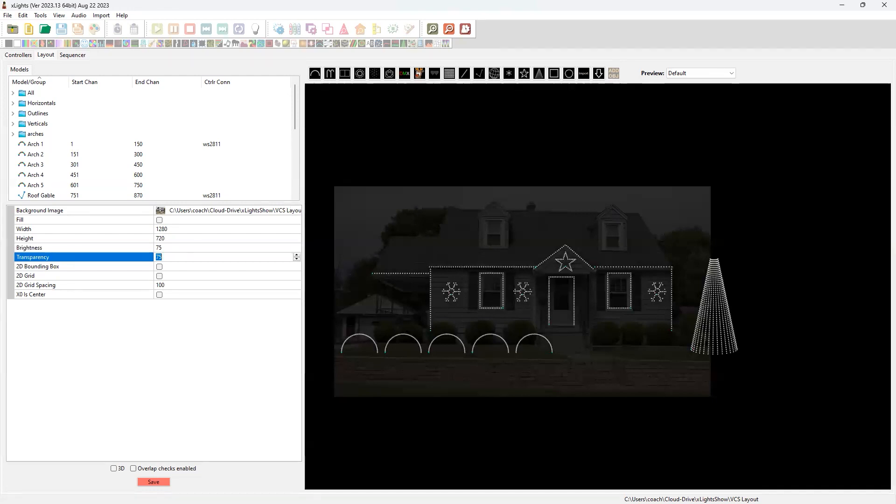
left_click(153, 487)
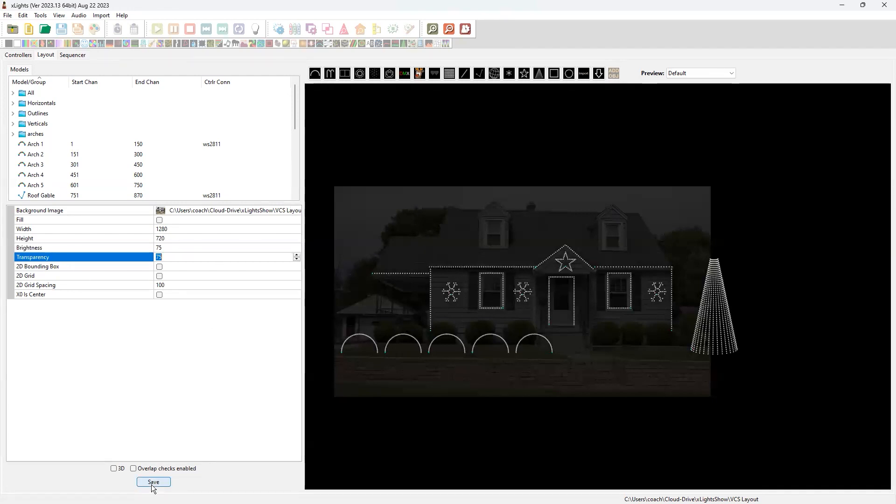
left_click(154, 483)
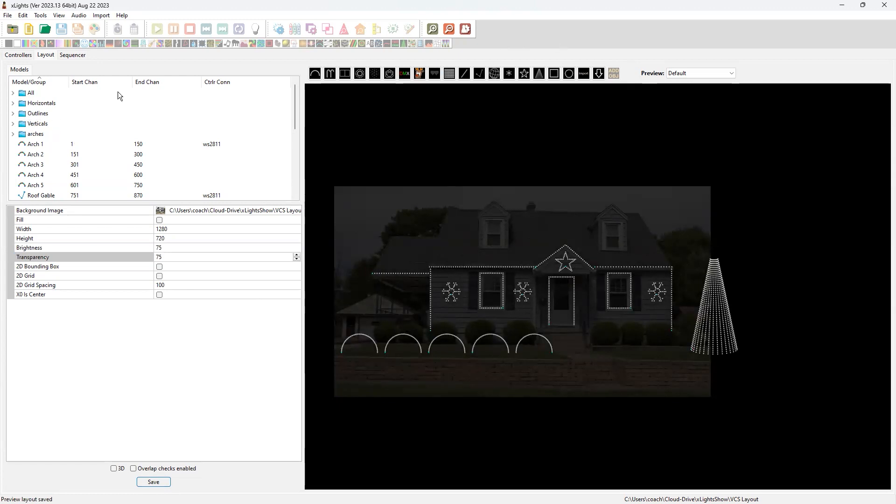
Create a new animation sequence in the sequencer, accepting the default settings
left_click(73, 55)
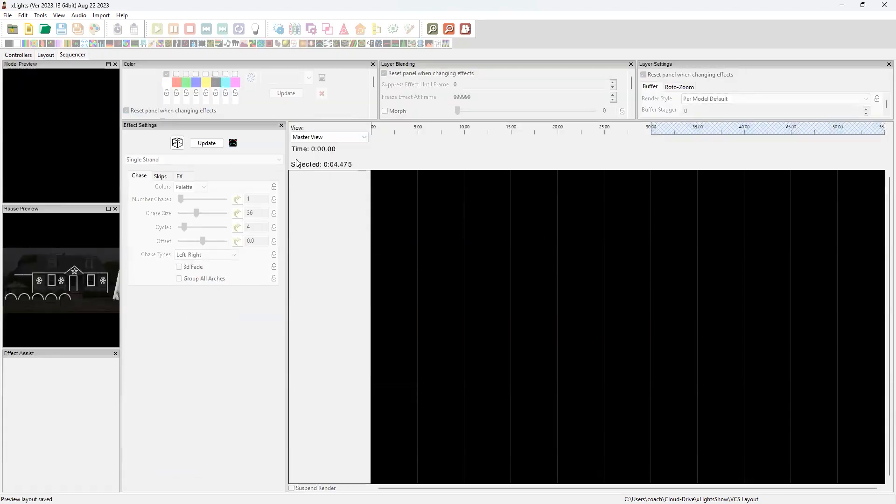
left_click(29, 34)
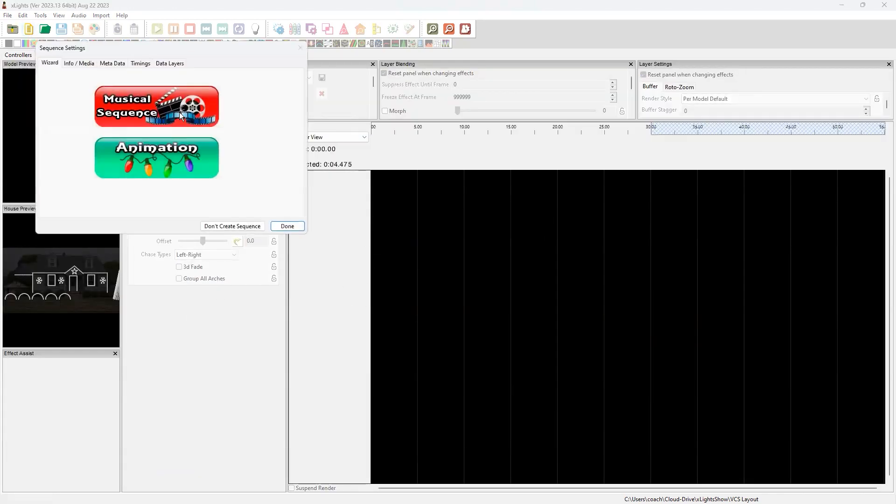
left_click(176, 161)
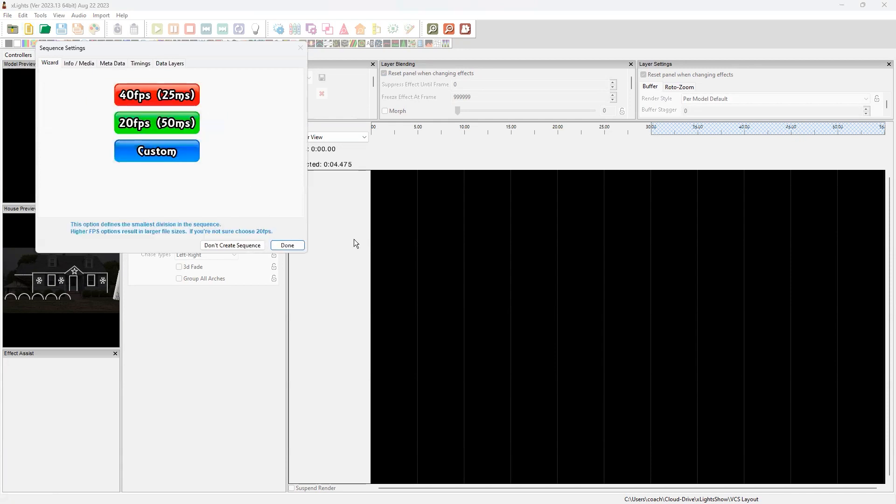
left_click(287, 245)
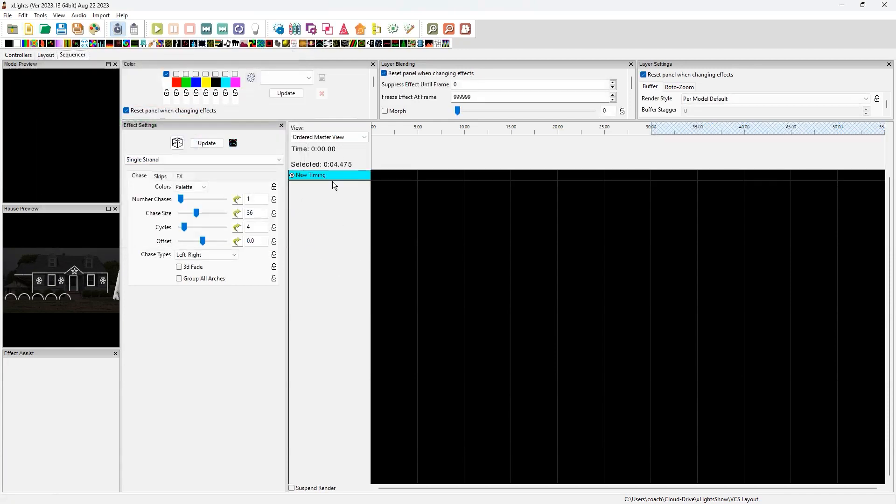
Switch the sequence to Master View and have all models and groups listed as rows under the timing track
left_click(345, 138)
left_click(346, 146)
left_click(8, 15)
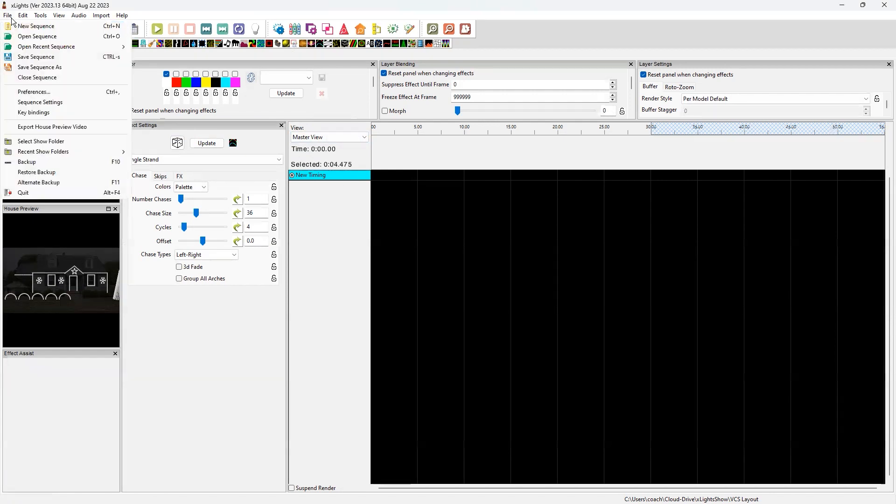
left_click(365, 204)
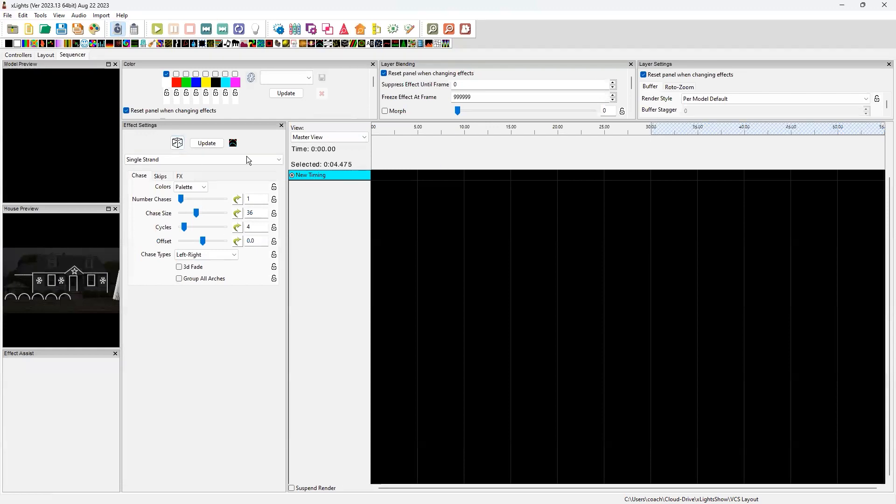
left_click(338, 137)
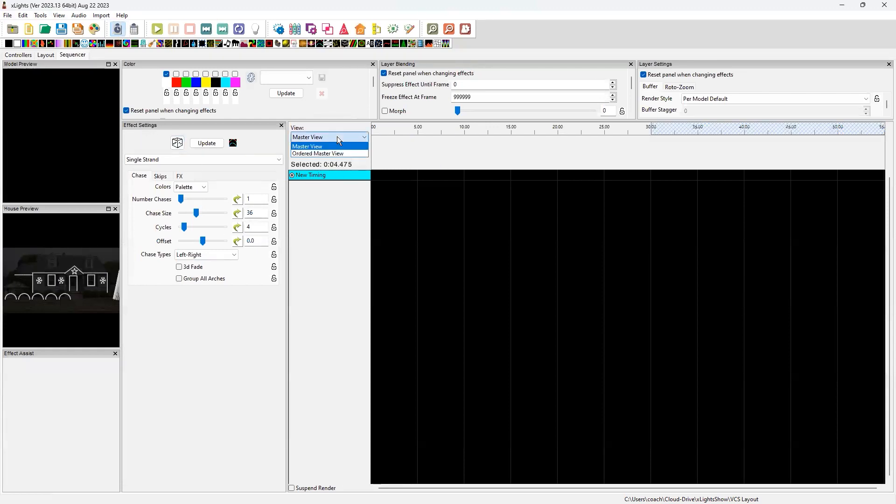
left_click(335, 148)
right_click(333, 176)
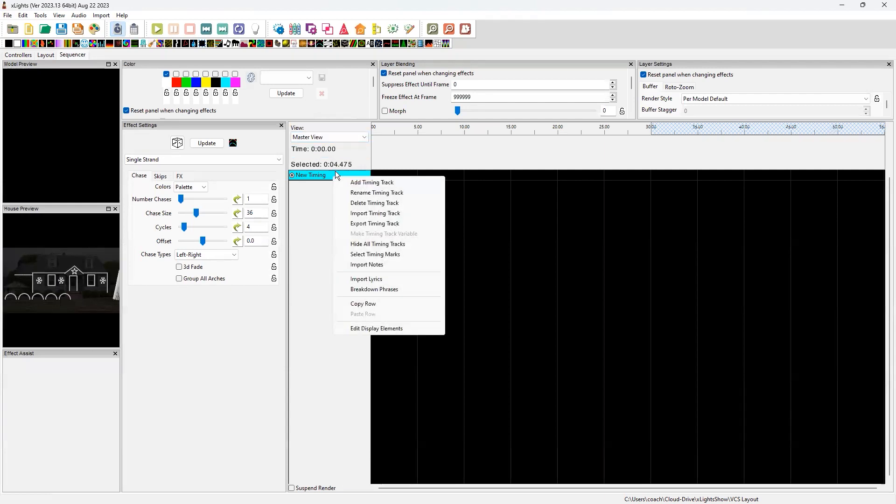
left_click(329, 139)
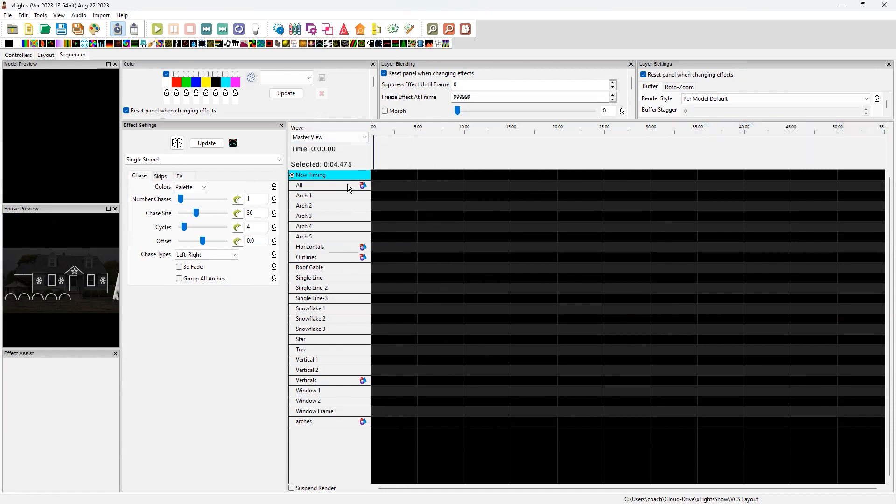
Widen the preview panels and fit the whole house and tree in the House Preview
left_click_drag(121, 242, 193, 249)
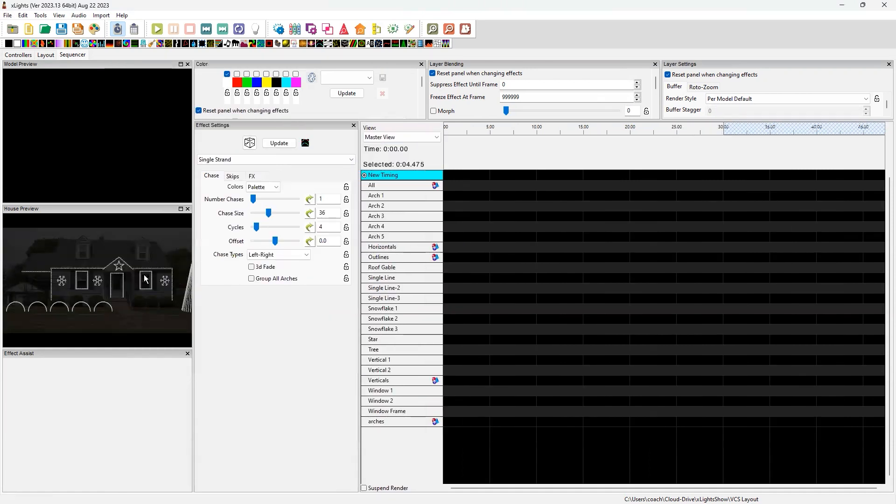
scroll(145, 278, "down", 2)
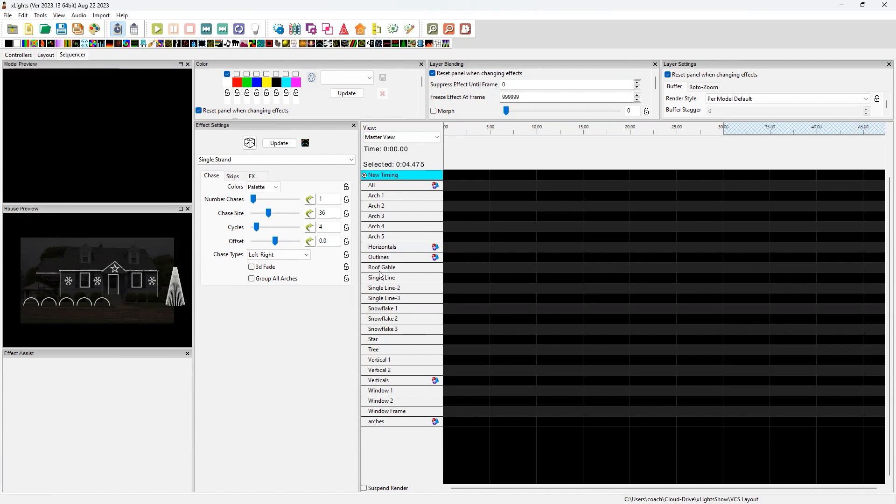
Open the Display Elements editor and enlarge it to fit the complete list of added models
right_click(413, 228)
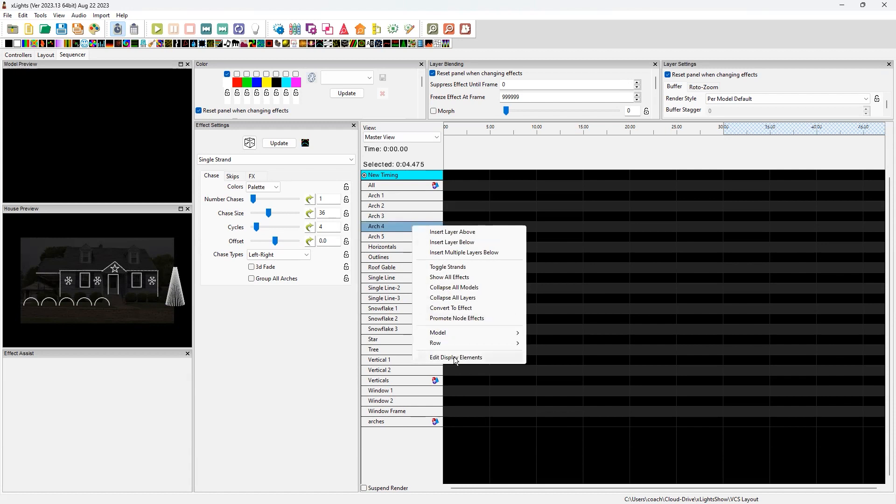
left_click(378, 32)
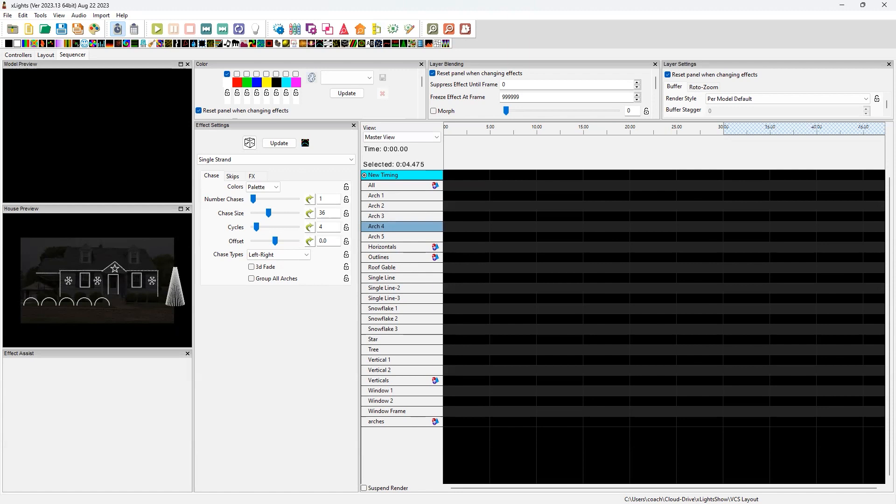
left_click_drag(374, 174, 310, 240)
left_click_drag(311, 124, 470, 193)
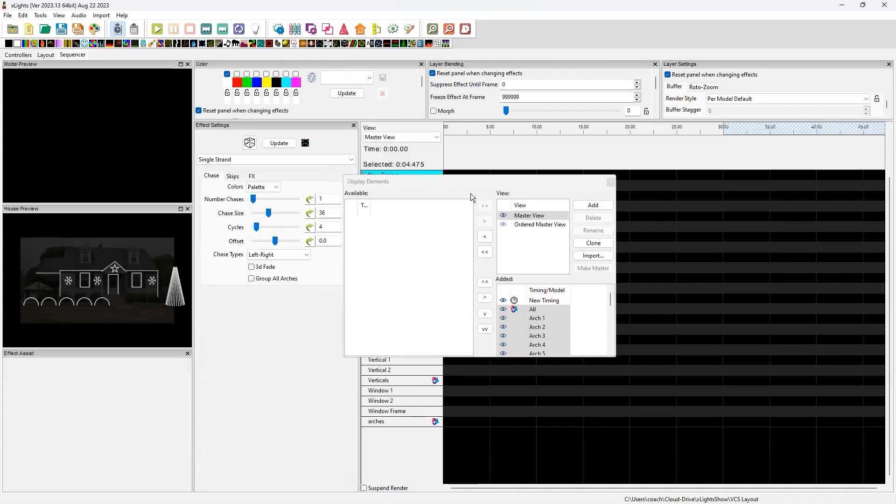
left_click_drag(617, 359, 863, 486)
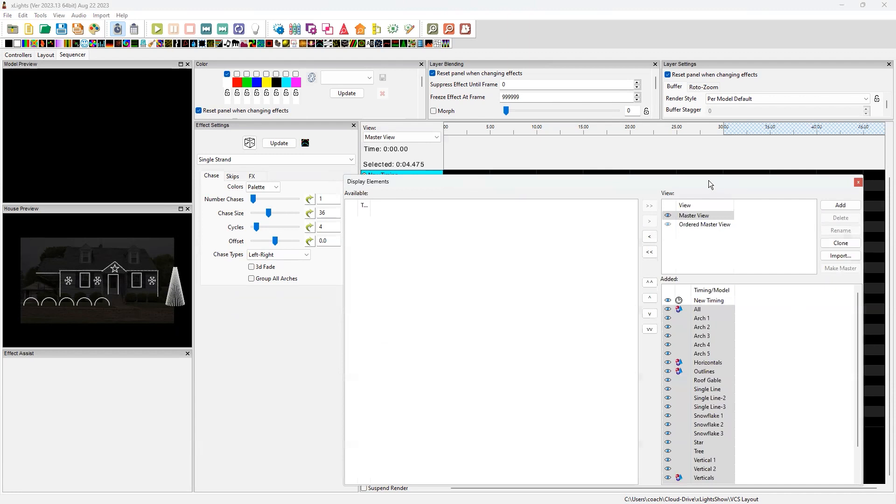
left_click_drag(708, 180, 508, 82)
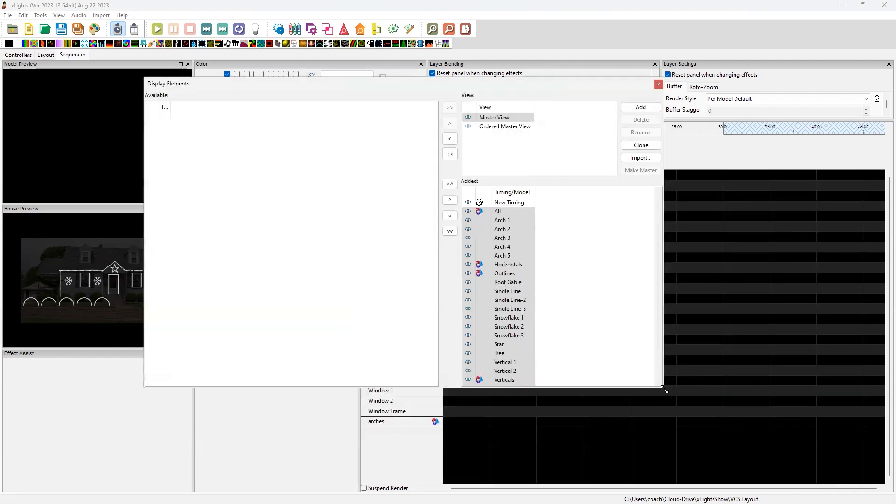
left_click_drag(664, 388, 781, 471)
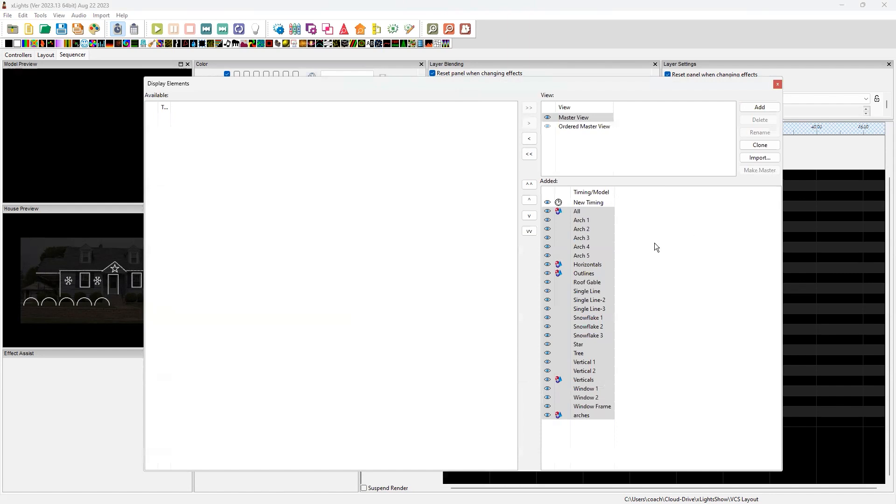
Sort all models in Master View by name but with groups at top by size, and close the Display Elements editor
left_click(694, 240)
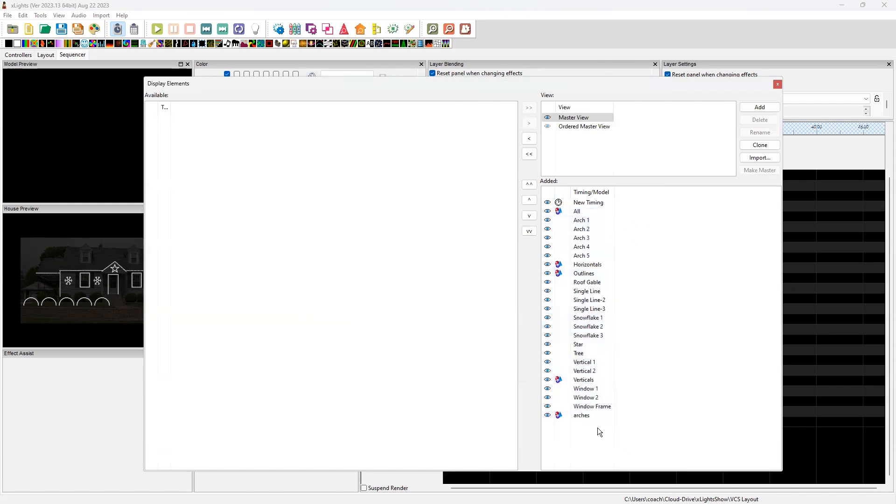
left_click(592, 207)
left_click(592, 417, "shift")
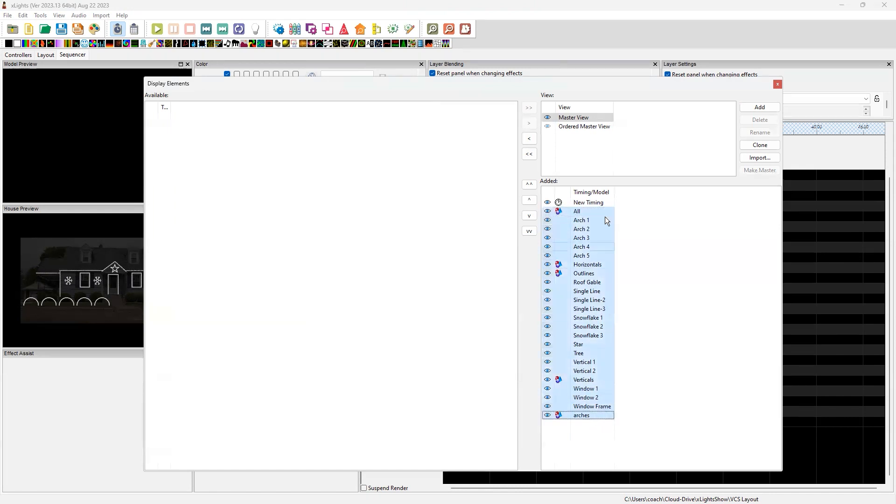
right_click(600, 264)
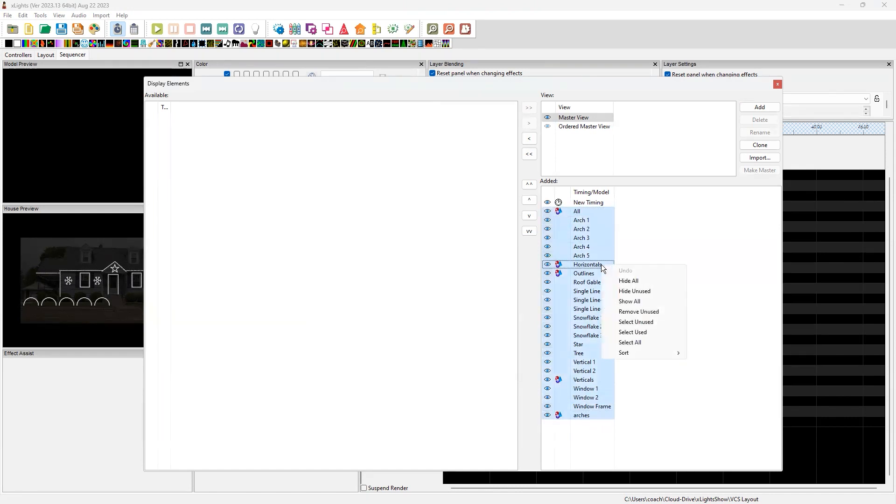
mouse_move(629, 352)
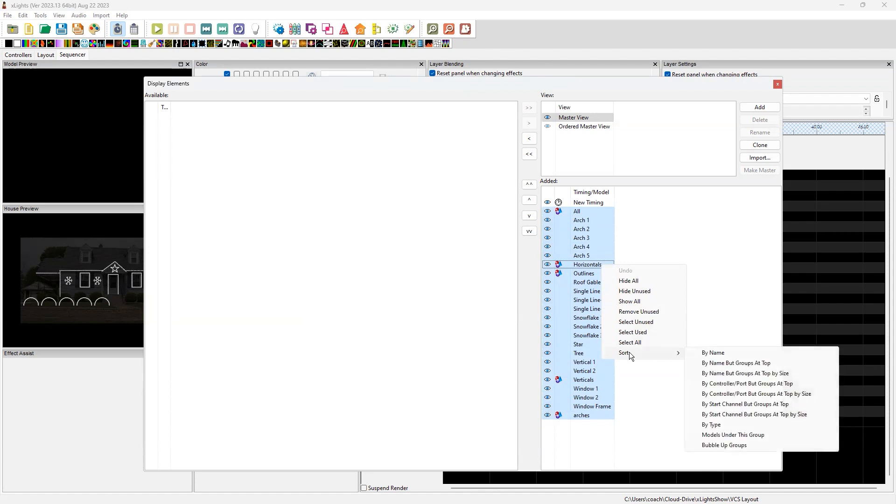
left_click(745, 374)
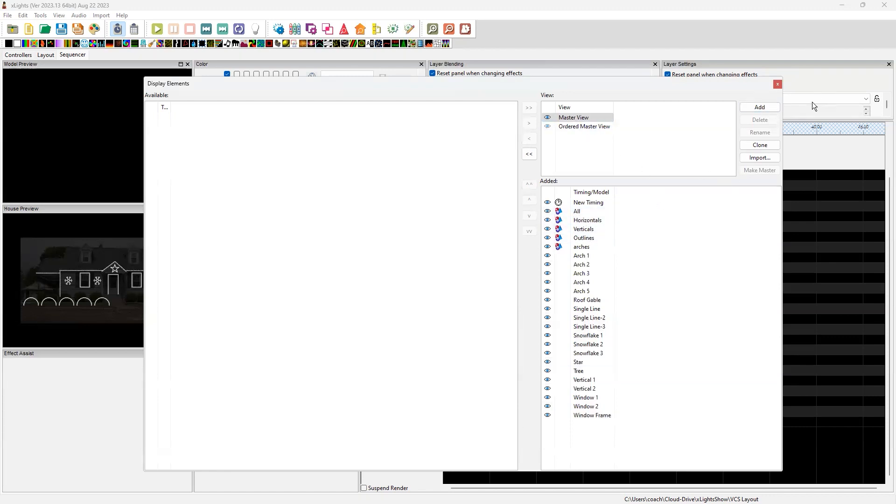
left_click(777, 85)
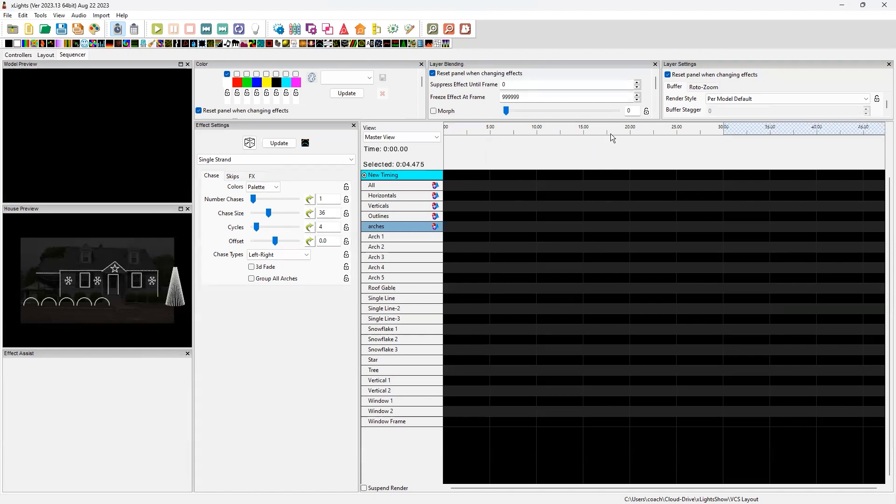
Add all available models and groups to Ordered Master View and sort them by name but with groups at top by size
left_click(377, 35)
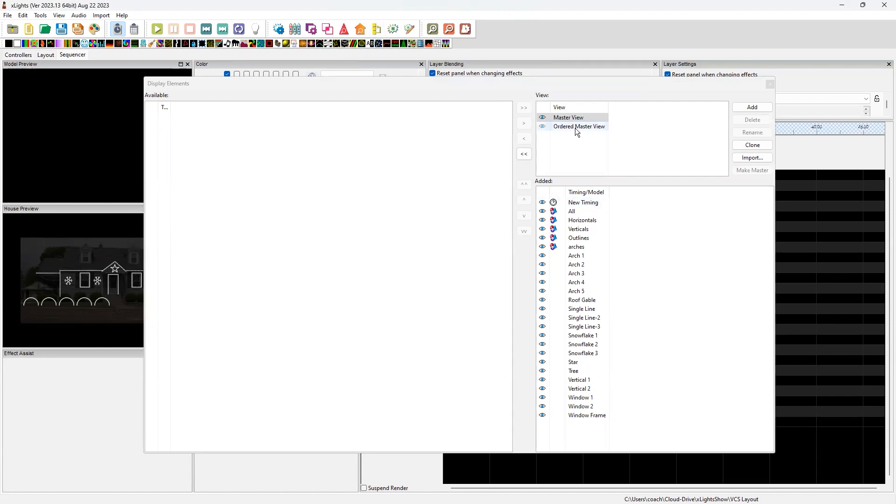
left_click(574, 128)
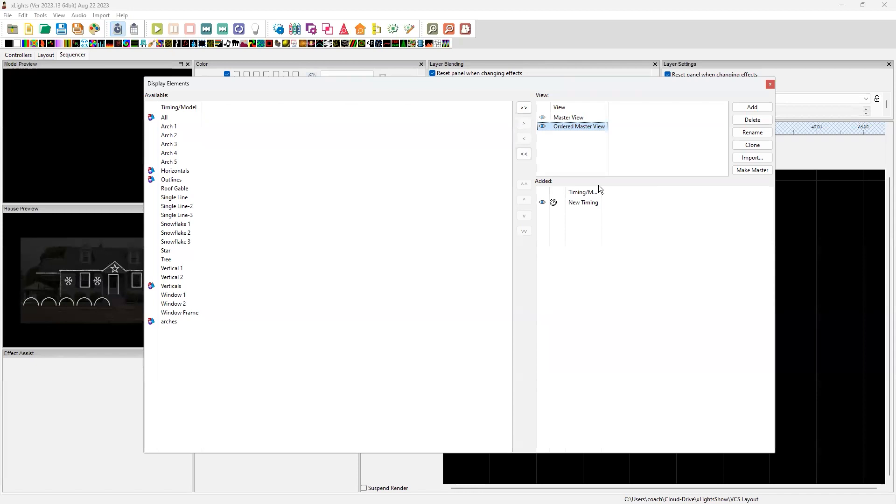
left_click(521, 109)
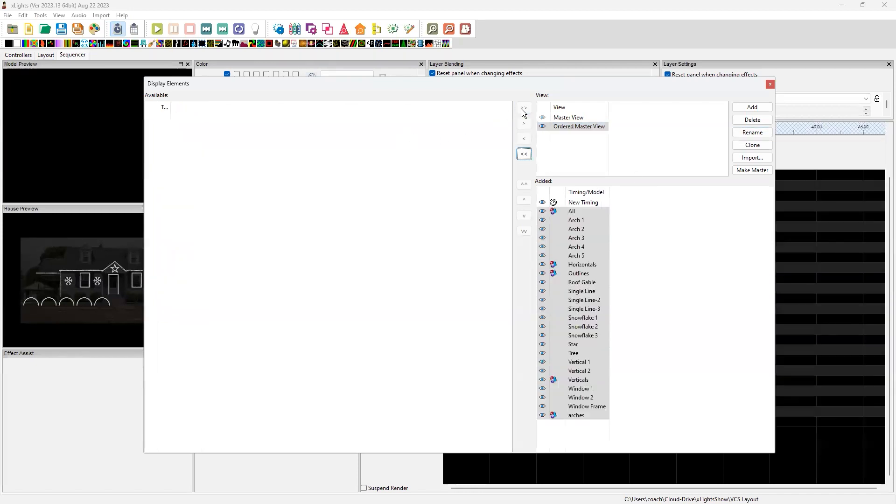
right_click(587, 257)
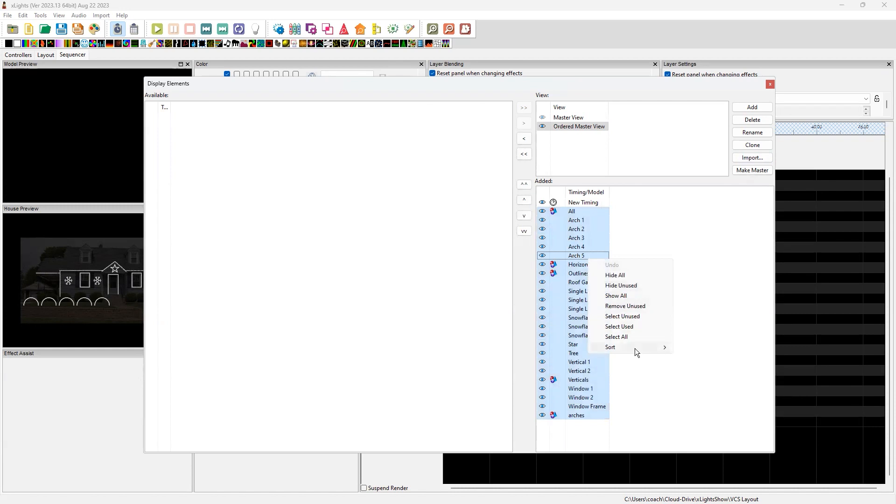
mouse_move(635, 348)
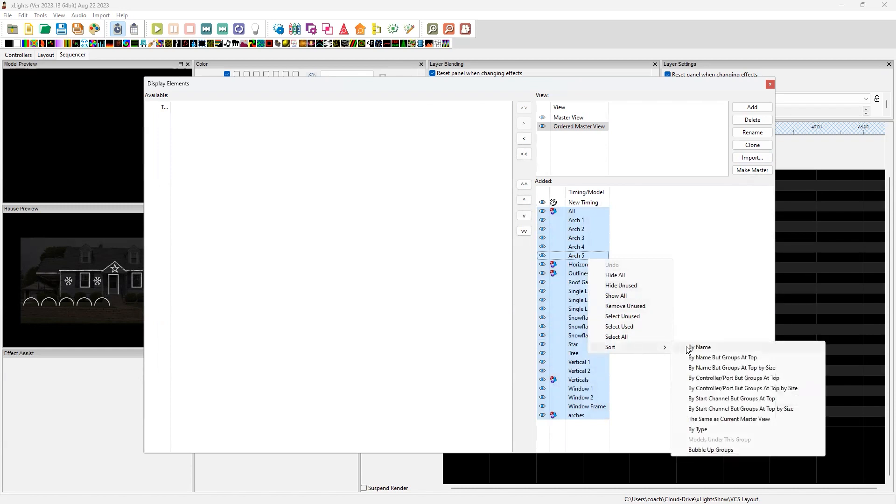
left_click(716, 368)
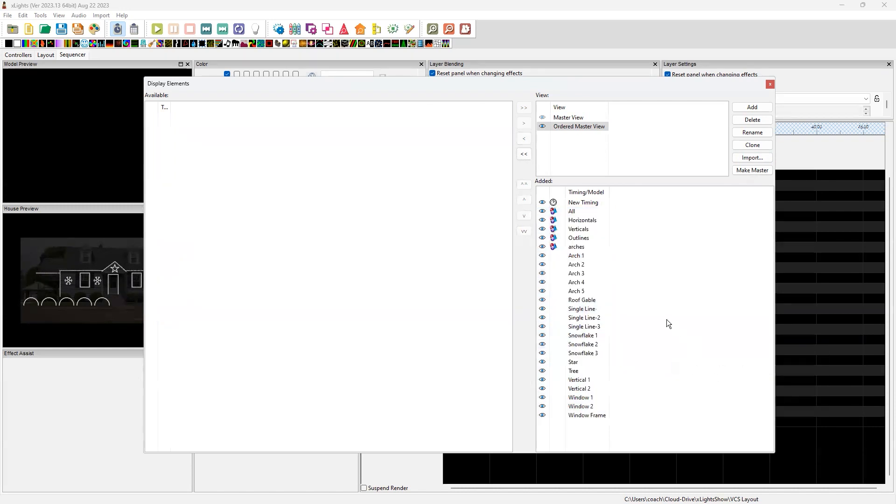
left_click(770, 84)
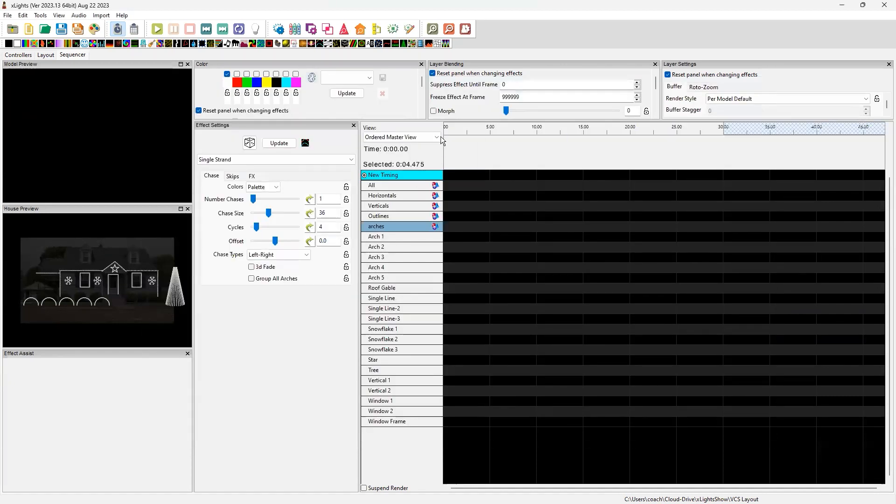
left_click(429, 135)
left_click(428, 135)
Set the default view for new sequences to Ordered Master View in the preferences, and switch the current sequence to Master View
left_click(8, 15)
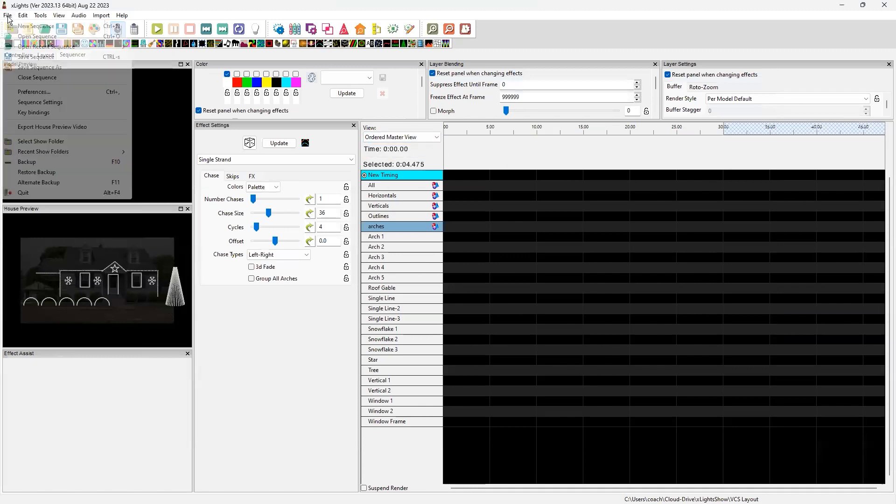
left_click(42, 96)
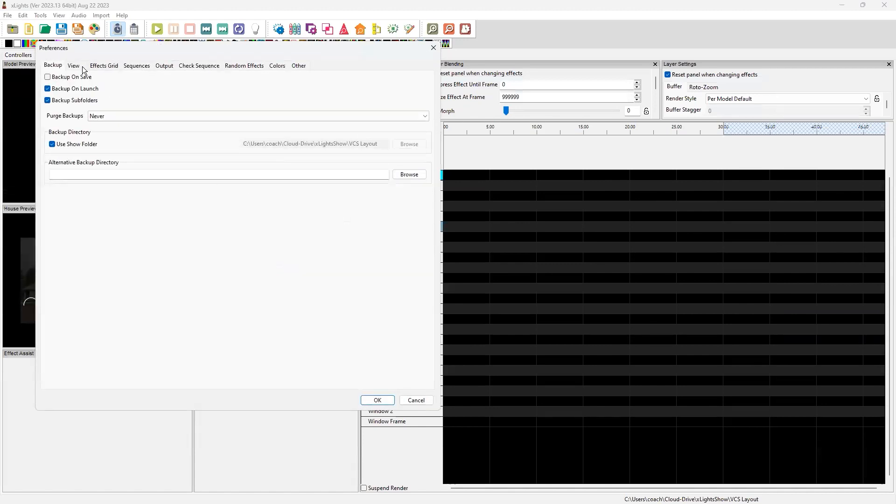
left_click(140, 67)
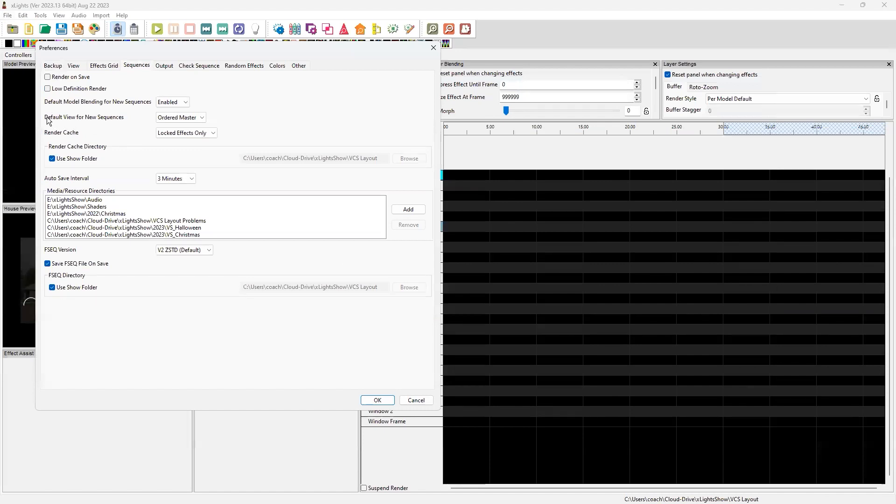
left_click(177, 118)
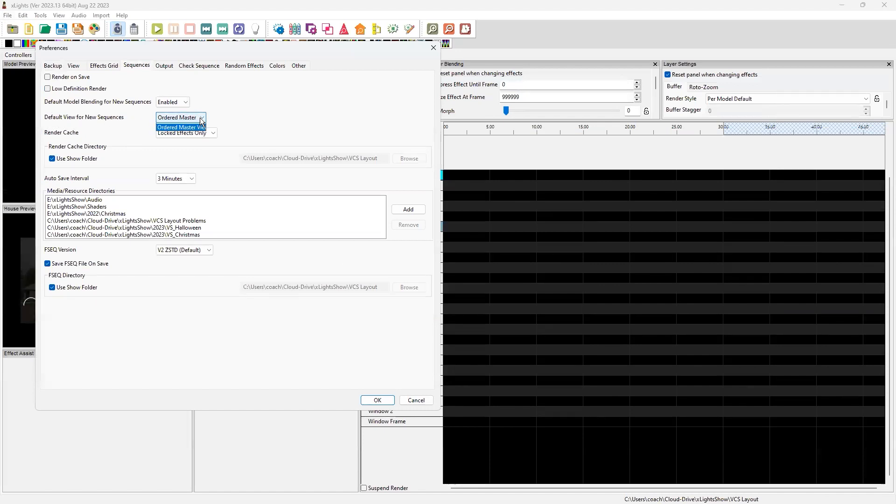
left_click(175, 135)
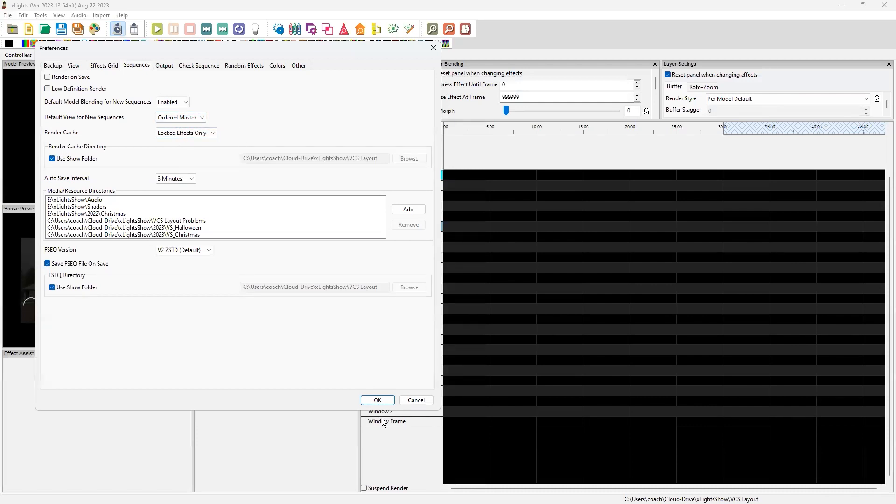
left_click(388, 400)
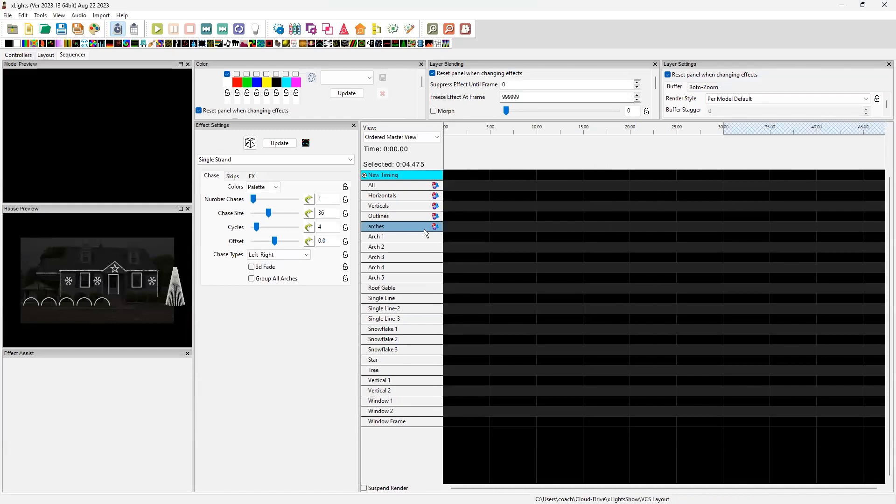
left_click(402, 138)
left_click(402, 145)
Draw a new wreath model on the house roof beside the left dormer and save the layout
left_click(45, 55)
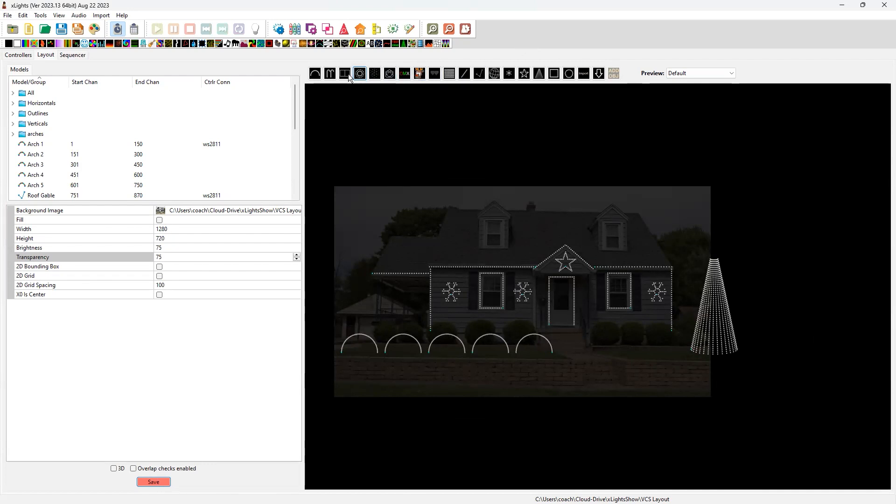
left_click(569, 74)
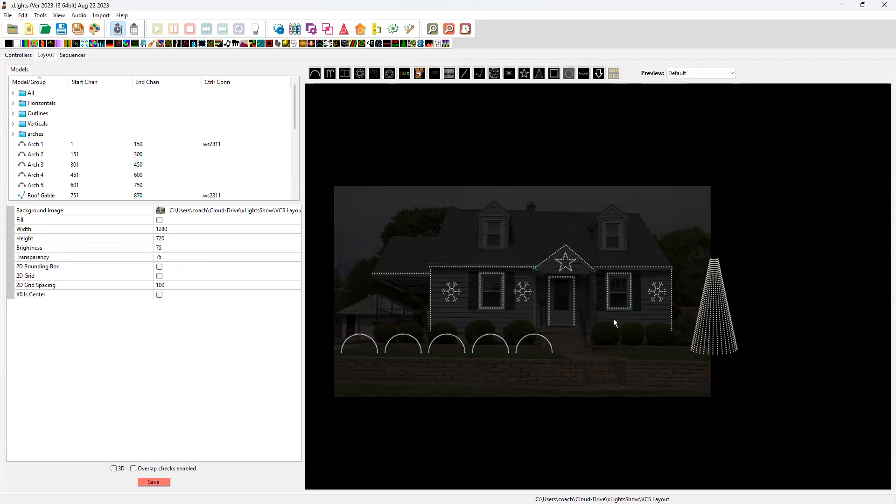
left_click_drag(446, 232, 467, 259)
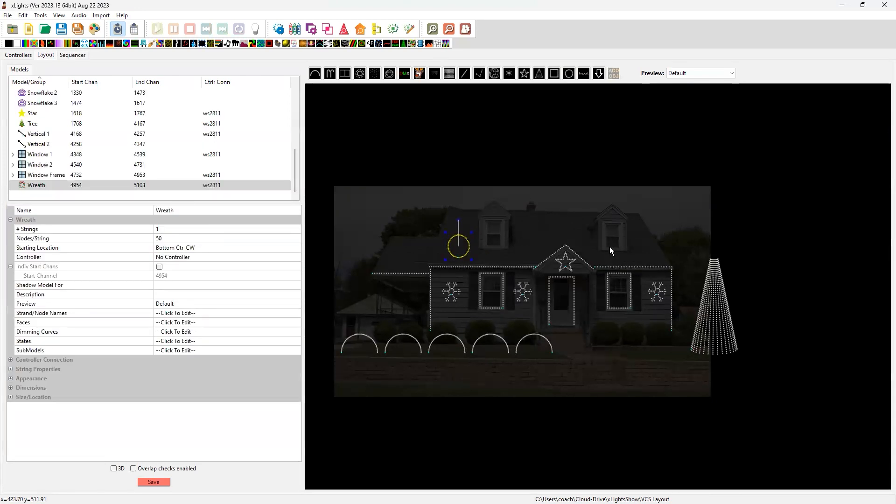
left_click(154, 482)
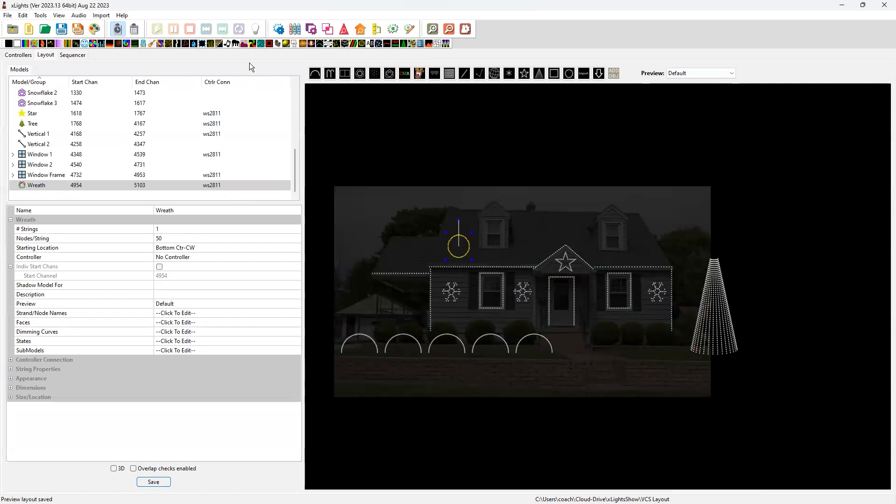
Add the Wreath model to the sequence's Master View just above Window Frame in the display elements
left_click(68, 55)
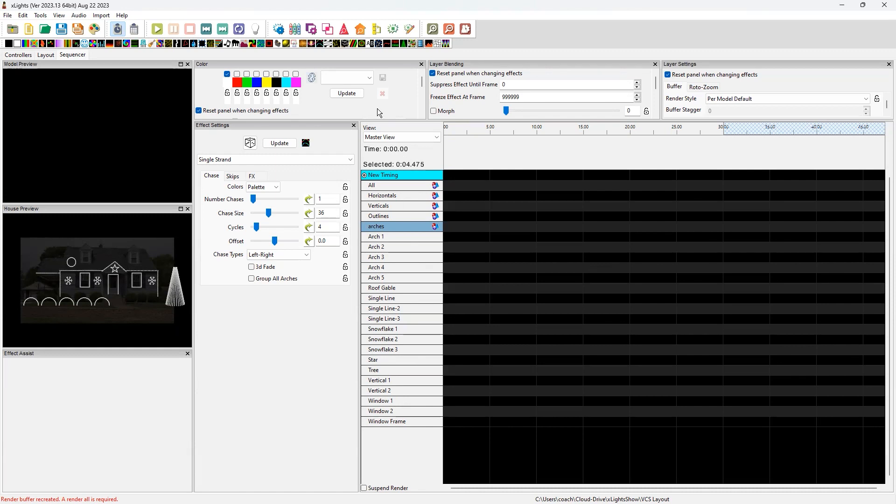
left_click(376, 29)
left_click(572, 129)
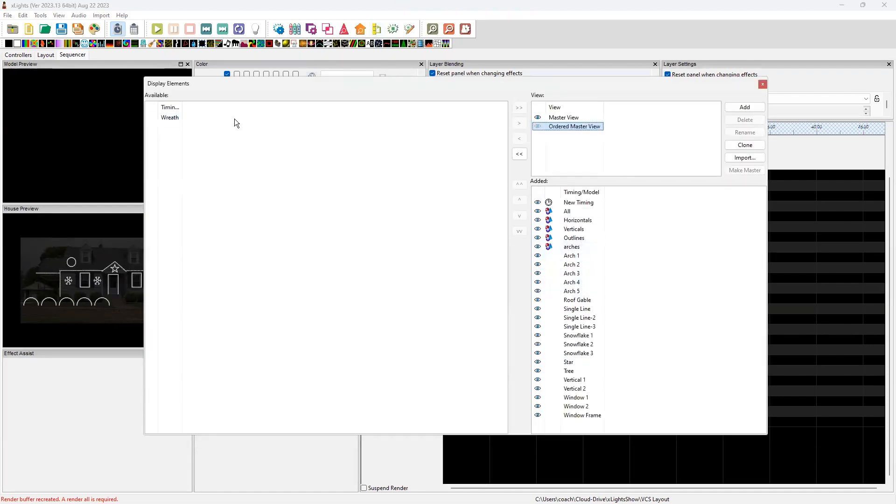
left_click_drag(172, 121, 602, 425)
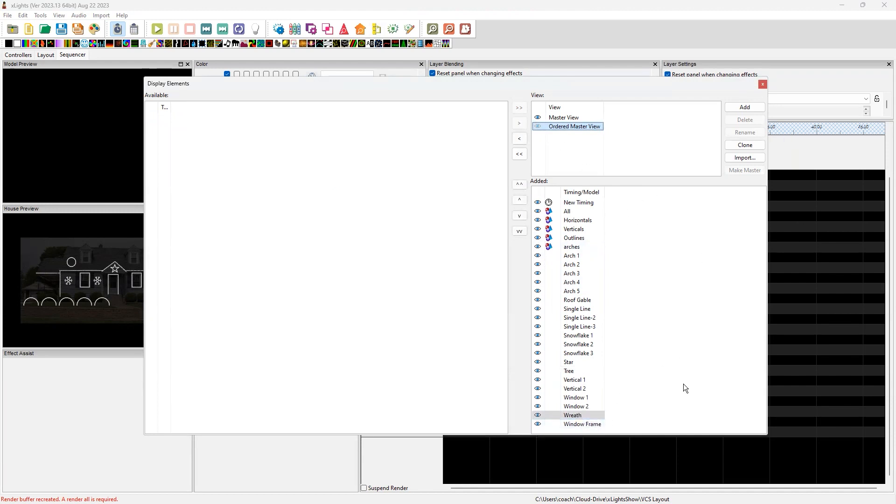
left_click(767, 86)
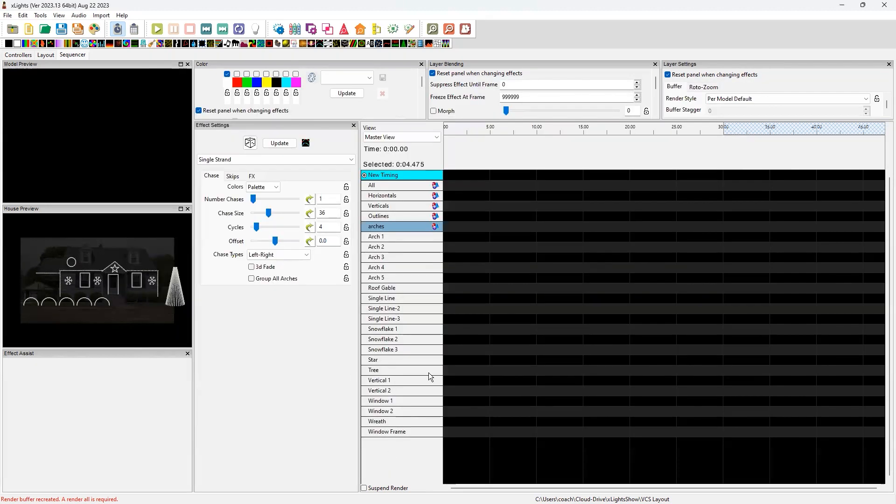
Switch to Ordered Master View, add the Wreath model at the end of its list, and make that view the master
left_click(406, 137)
left_click(399, 152)
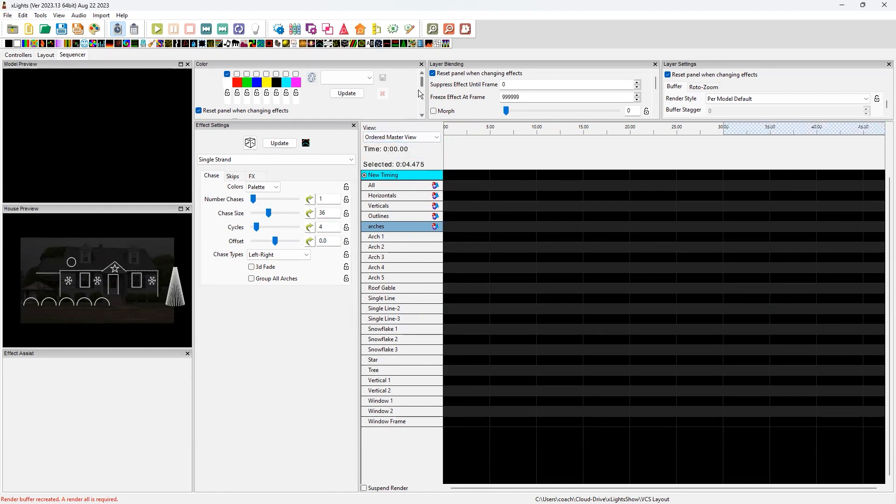
left_click(377, 30)
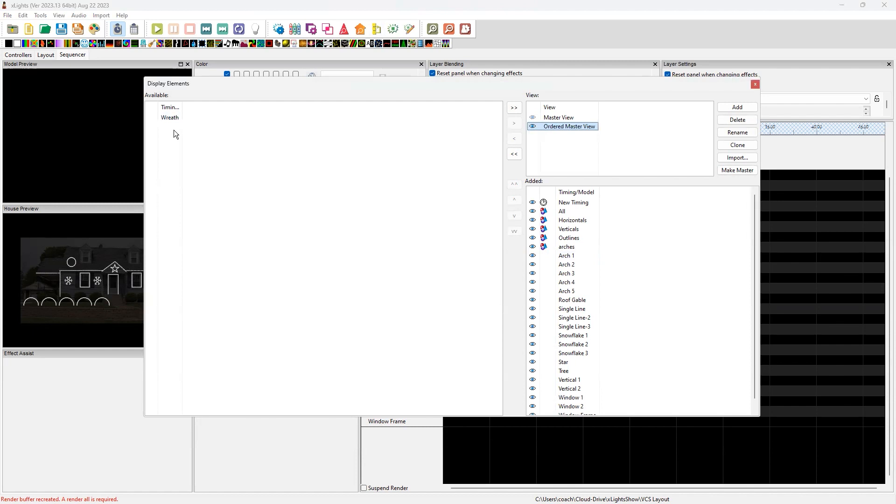
left_click_drag(170, 117, 640, 346)
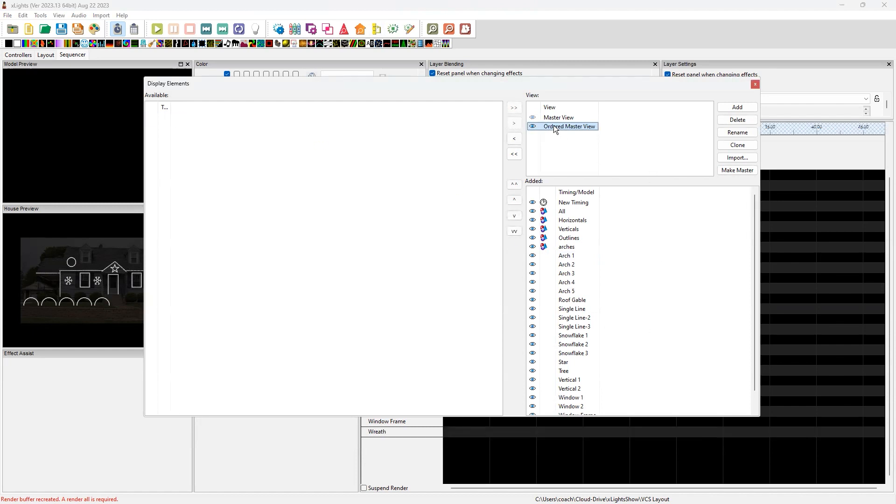
left_click(732, 170)
left_click(755, 84)
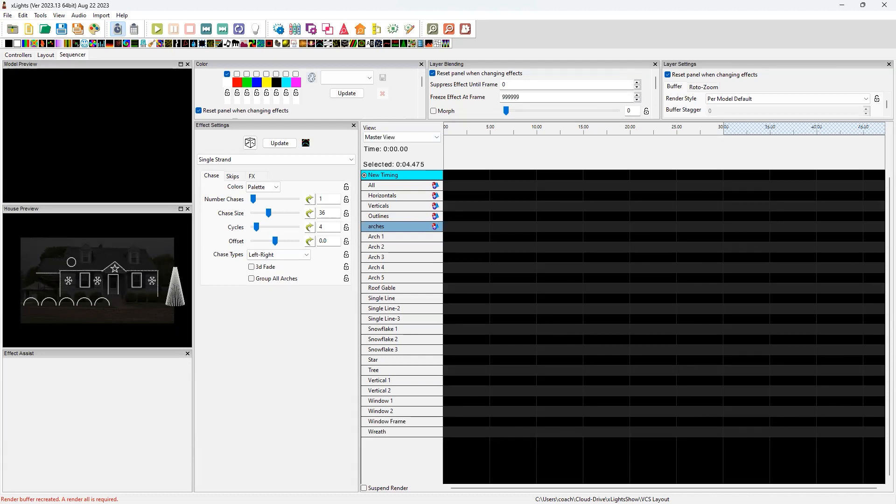
key("alt+Tab")
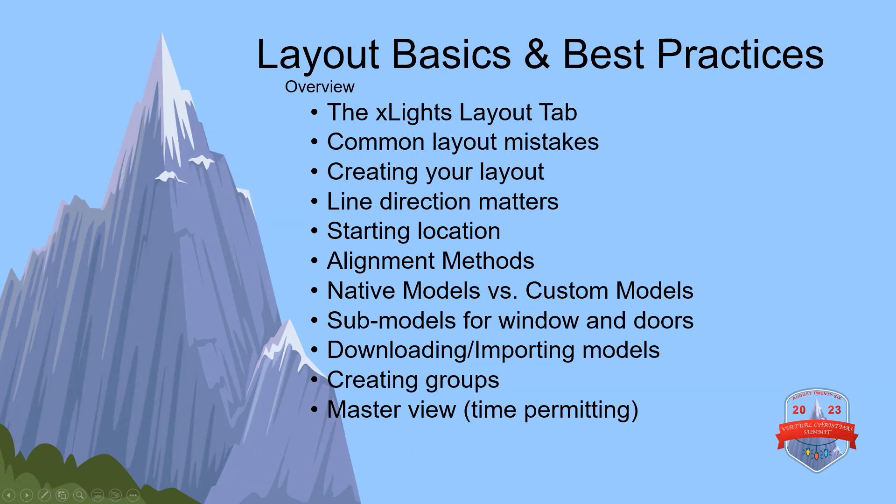
key("Right")
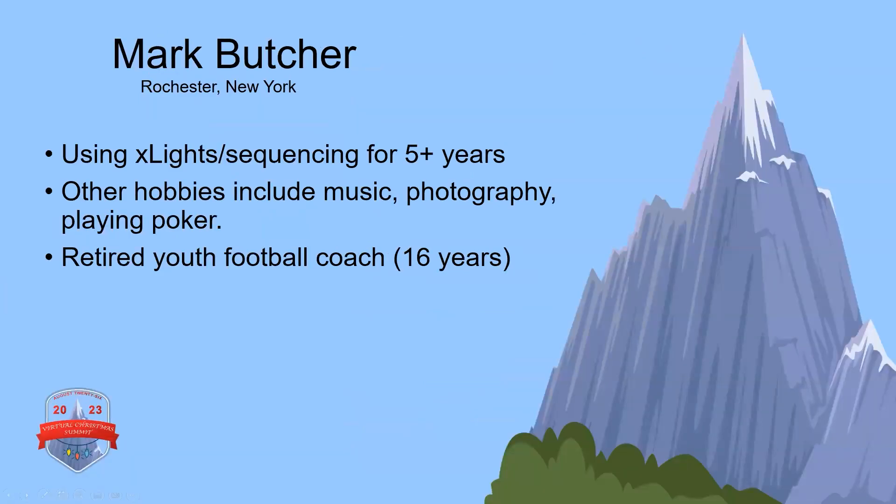
key("Right")
key("Right")
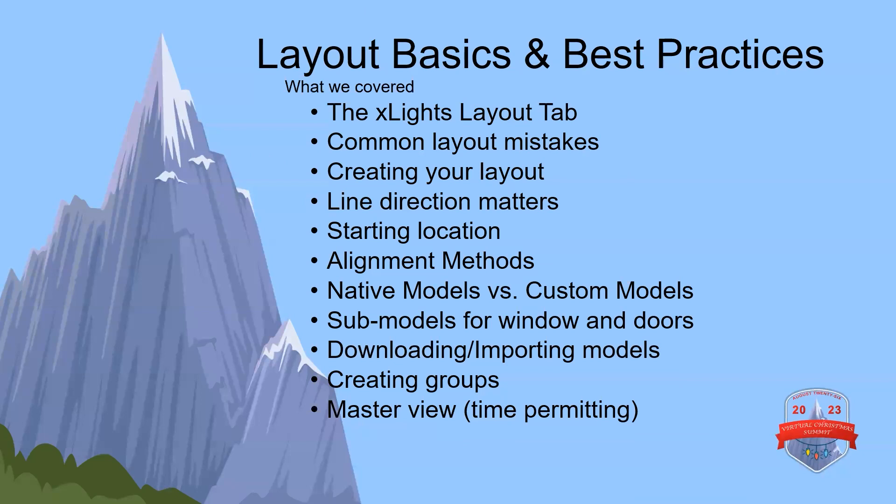
key("Right")
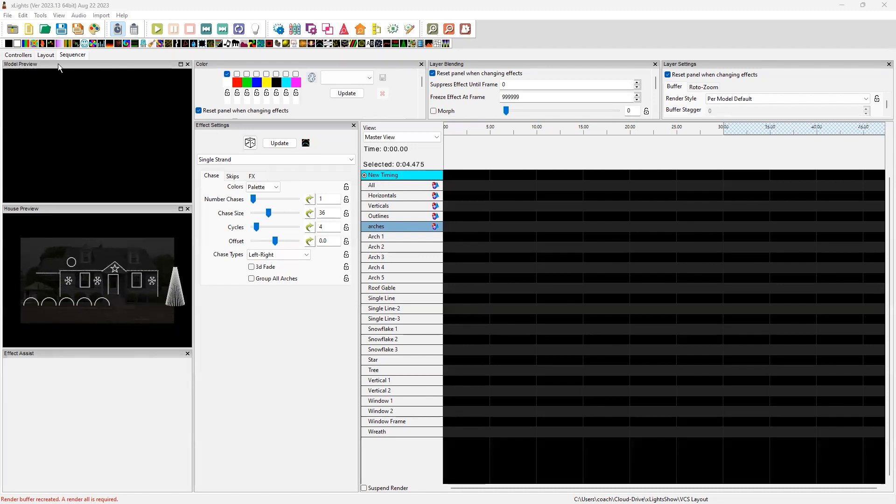
Clone the All group in the layout's model list
left_click(44, 55)
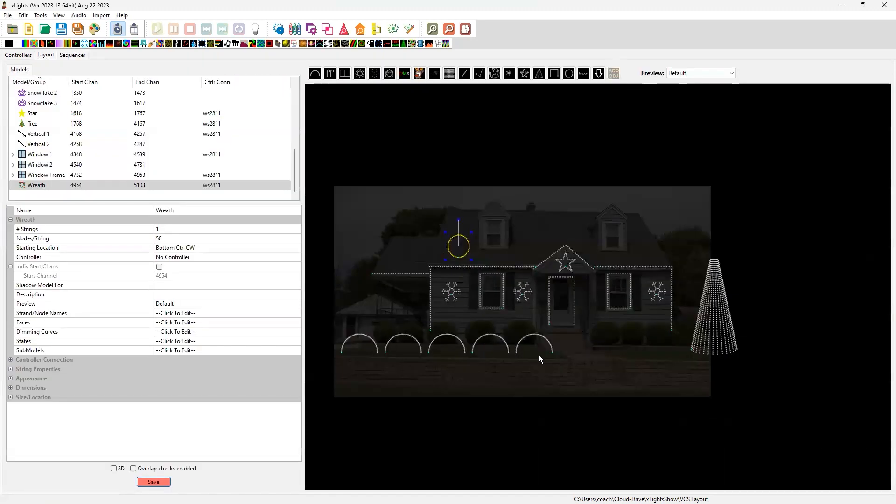
left_click(606, 388)
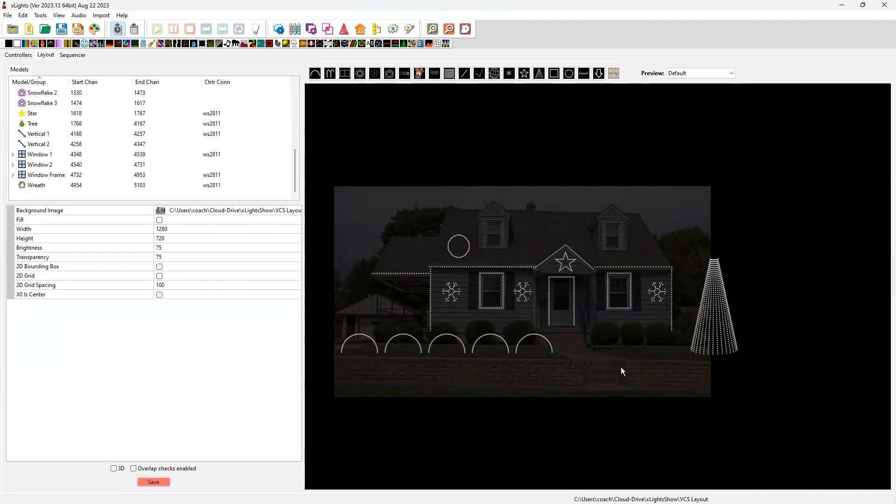
scroll(620, 367, "up", 1)
scroll(620, 367, "down", 1)
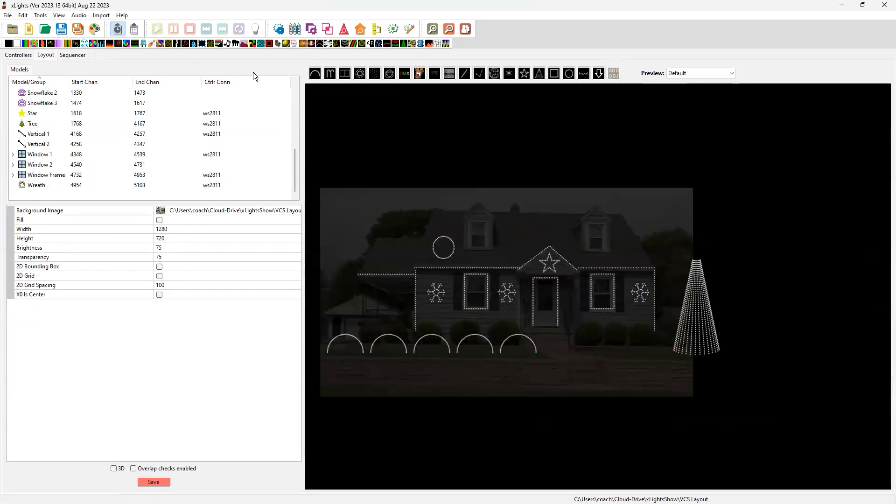
left_click_drag(295, 170, 108, 86)
left_click(33, 94)
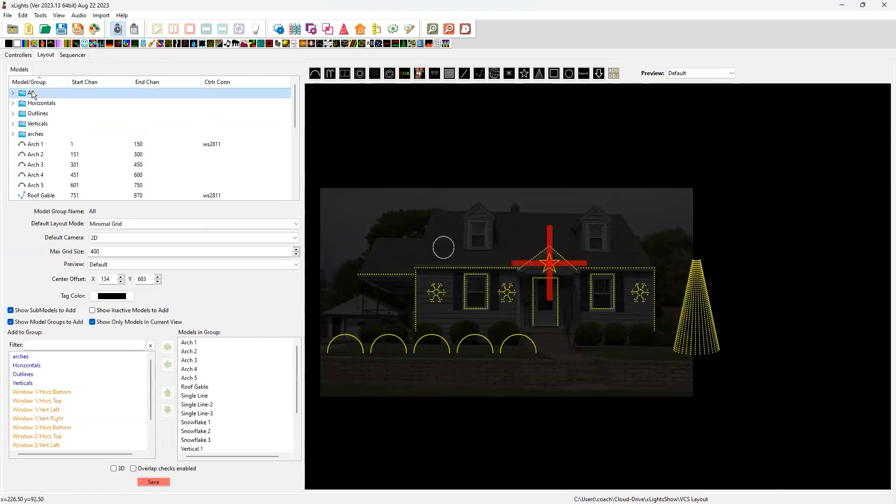
right_click(31, 93)
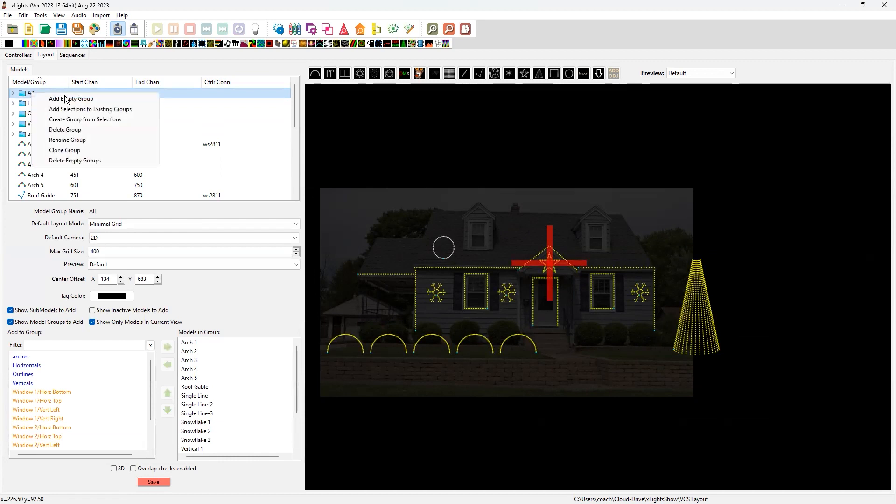
left_click(66, 150)
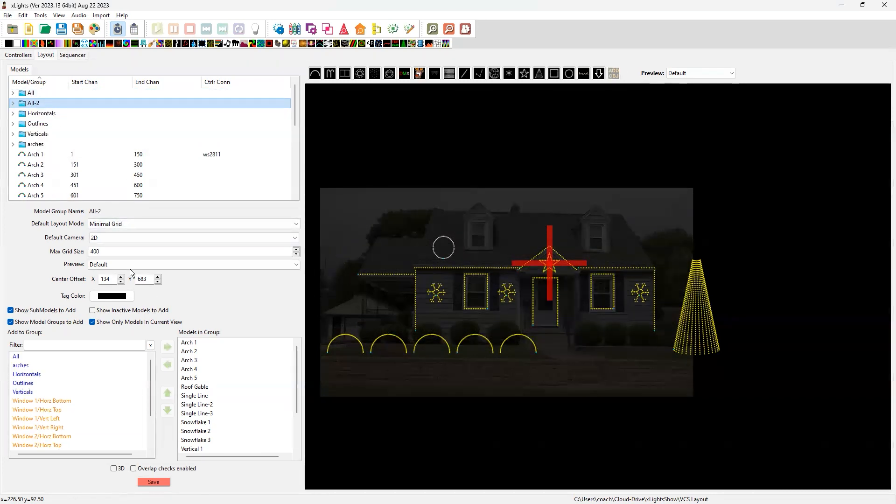
Rename the cloned group All-2 as All Last and save the layout
right_click(49, 104)
left_click(86, 149)
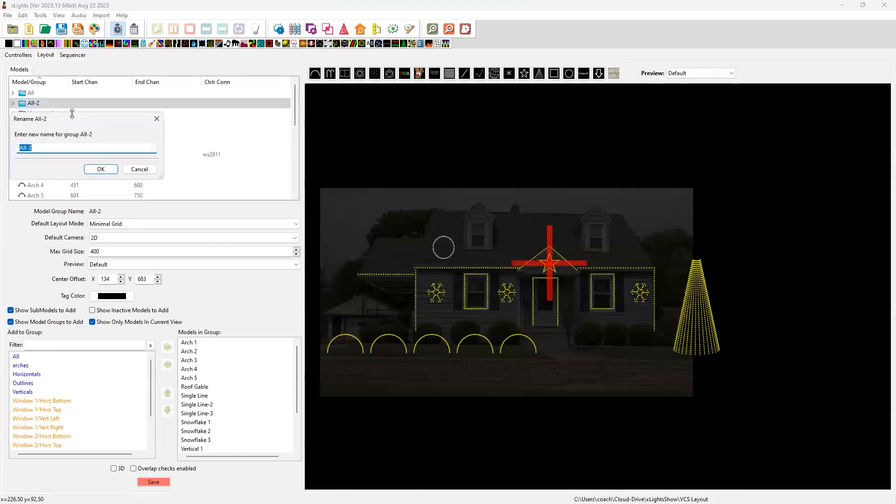
key("End")
key("BackSpace")
key("BackSpace")
key("BackSpace")
key("BackSpace")
key("BackSpace")
type("ST")
key("BackSpace")
key("BackSpace")
type("aLL l")
key("BackSpace")
key("BackSpace")
key("BackSpace")
key("BackSpace")
key("BackSpace")
type("All Last")
left_click(101, 169)
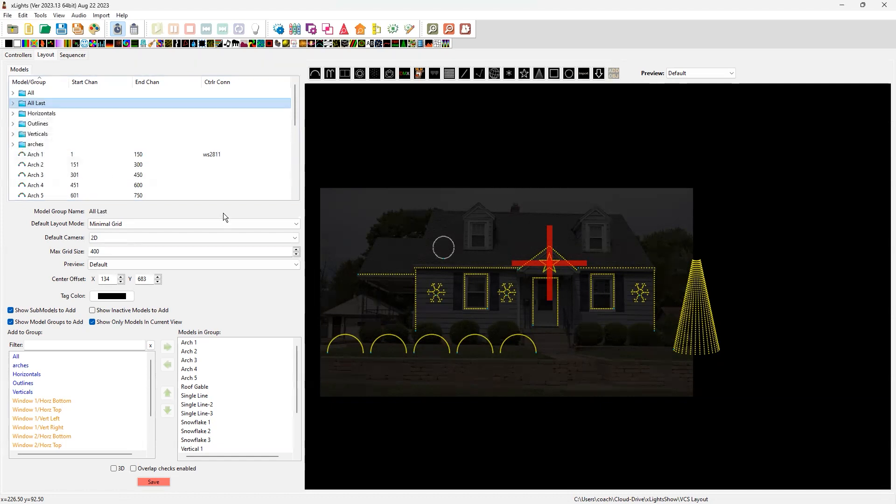
left_click(167, 483)
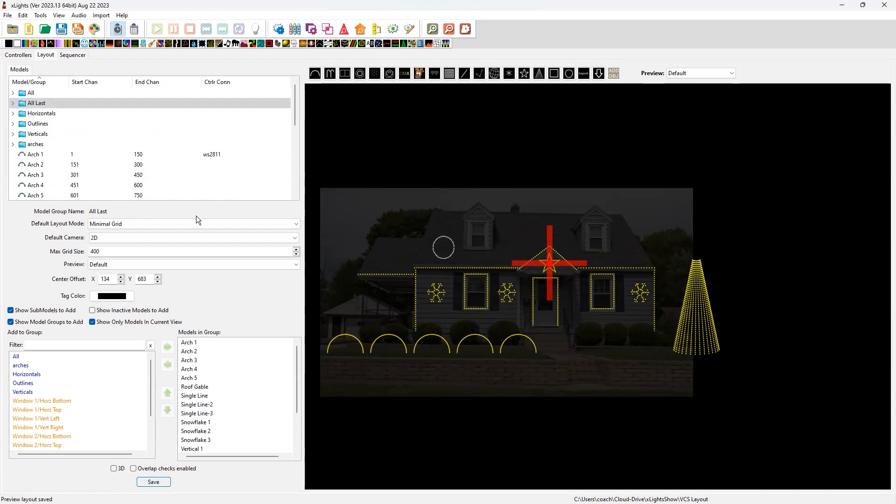
Delete the wreath model from the house roof in the layout
left_click(444, 248)
key("Delete")
left_click(467, 270)
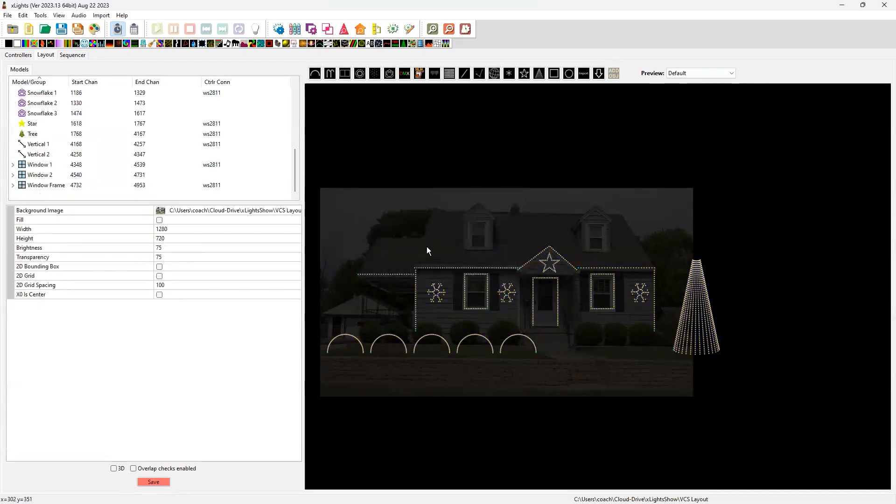
Return to the sequencer and add the All Last group at the end of the Master View in the display elements
left_click(74, 57)
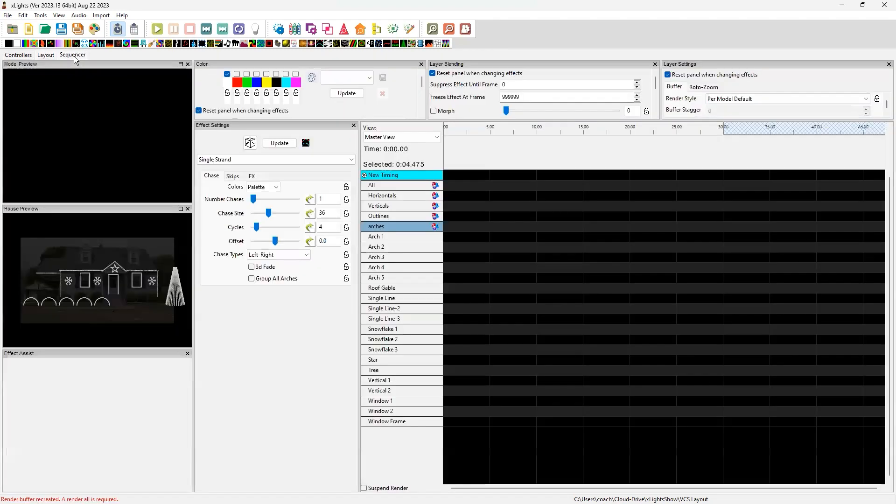
right_click(408, 251)
left_click(472, 385)
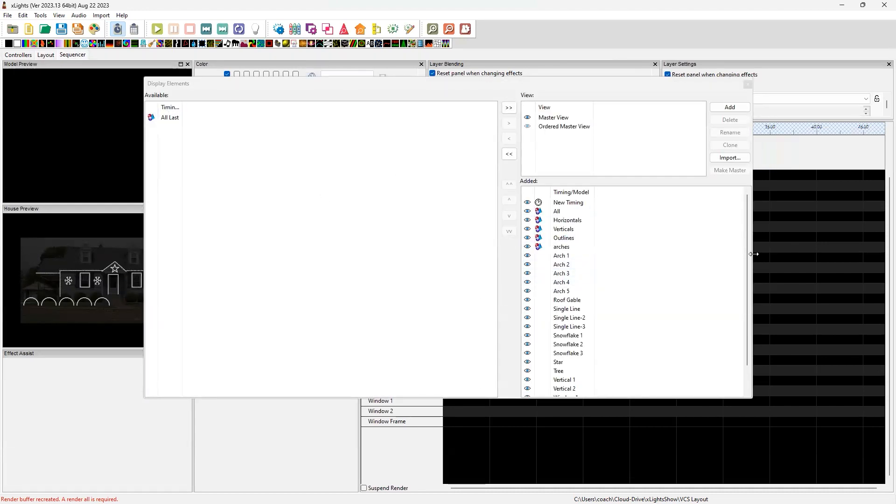
left_click_drag(748, 256, 747, 278)
left_click(169, 117)
left_click_drag(567, 399, 567, 395)
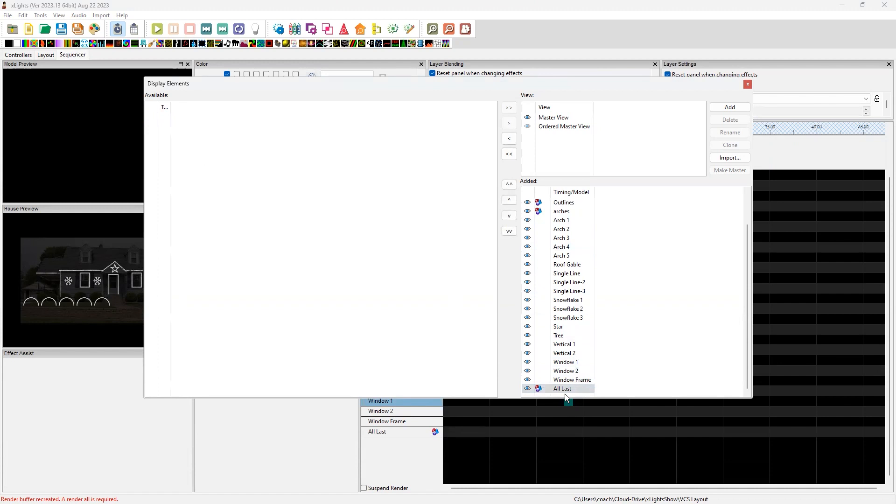
Make Ordered Master View the master and close the display elements
left_click(562, 127)
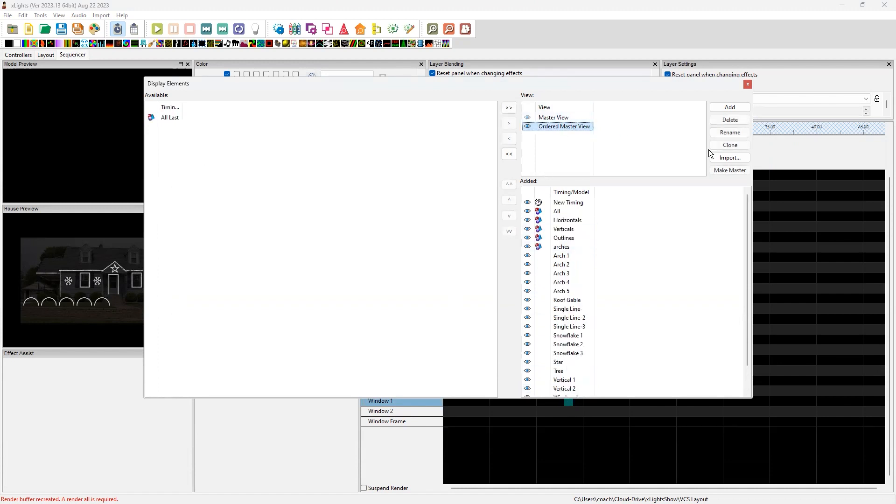
left_click(726, 171)
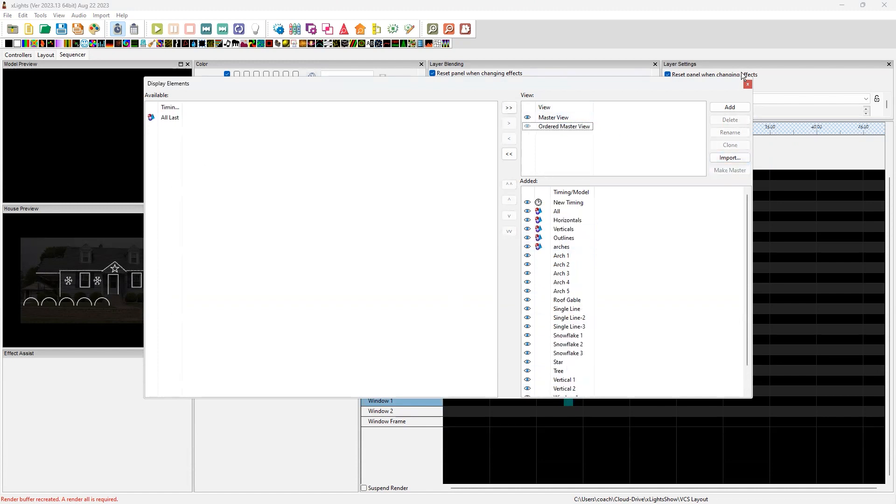
left_click(748, 85)
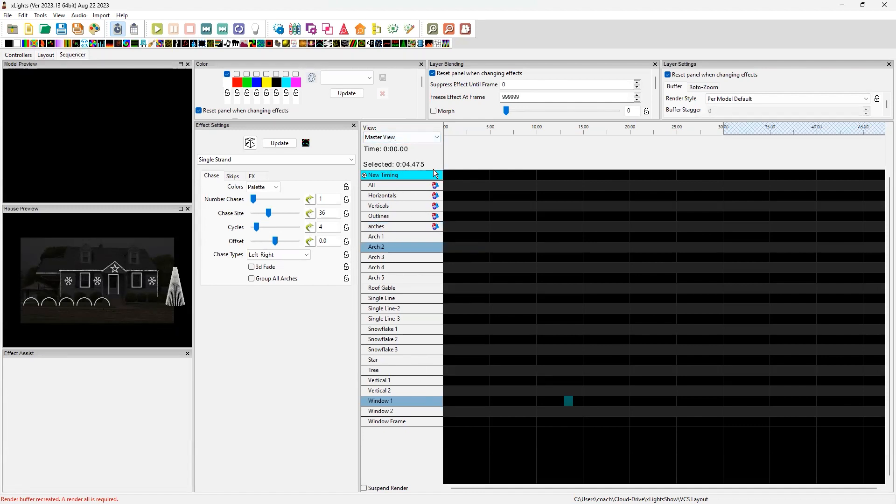
Reopen the display elements, place All Last below Window Frame in the Master View, and close the window
right_click(409, 256)
left_click(461, 386)
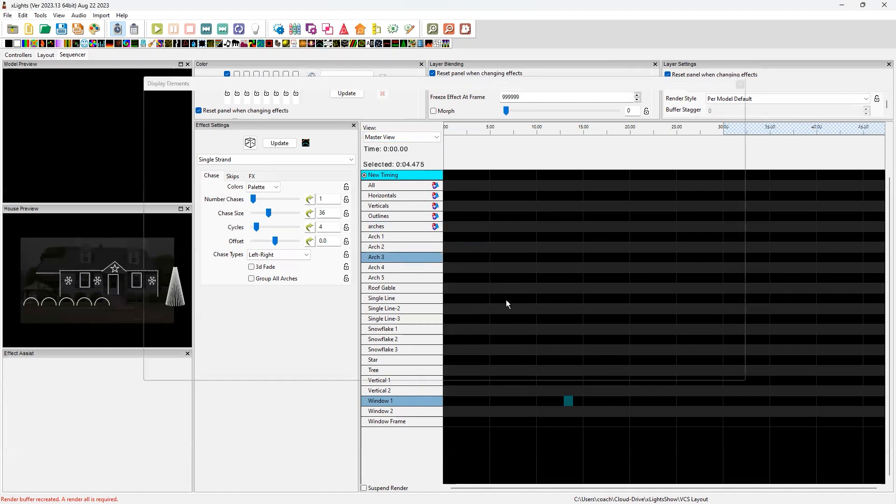
scroll(569, 281, "down", 2)
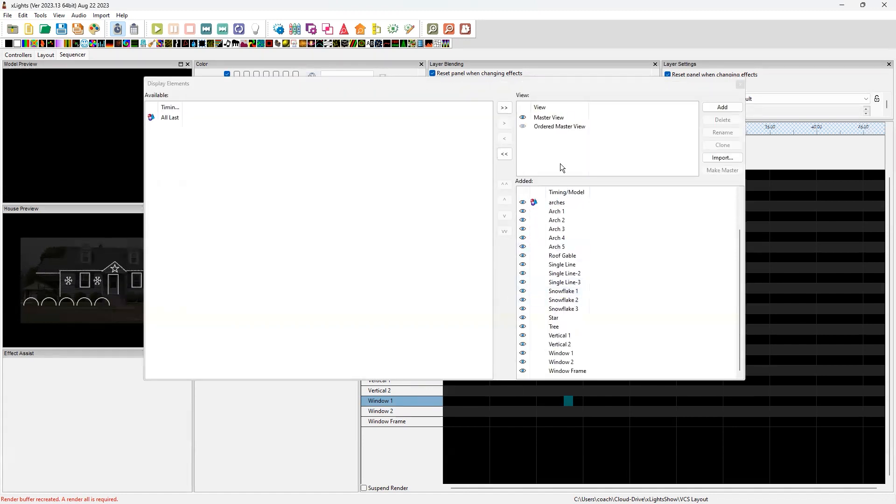
left_click(173, 118)
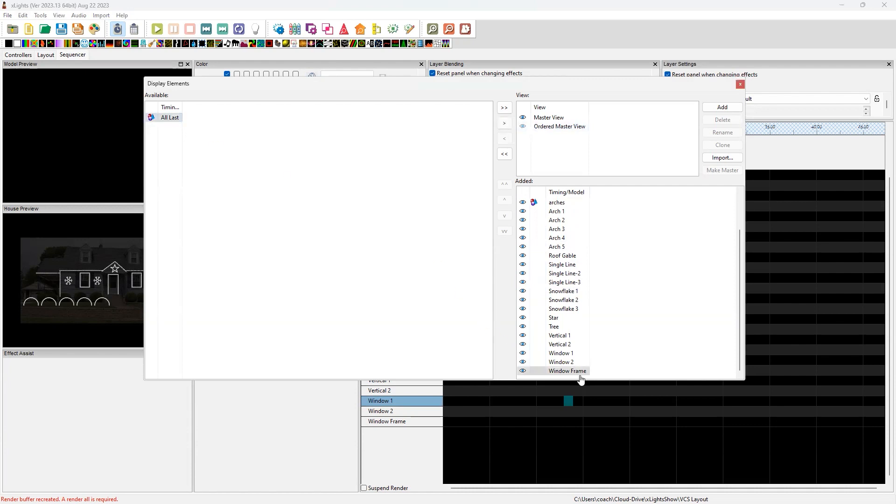
left_click_drag(592, 367, 586, 367)
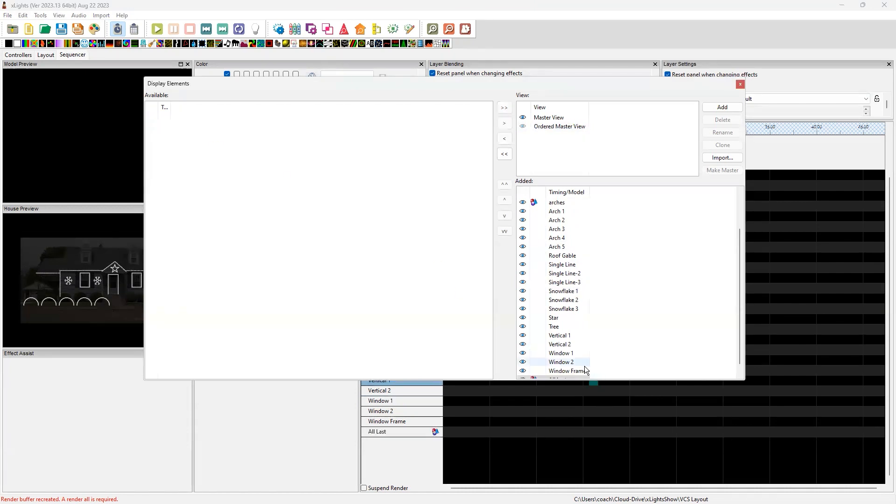
left_click(721, 107)
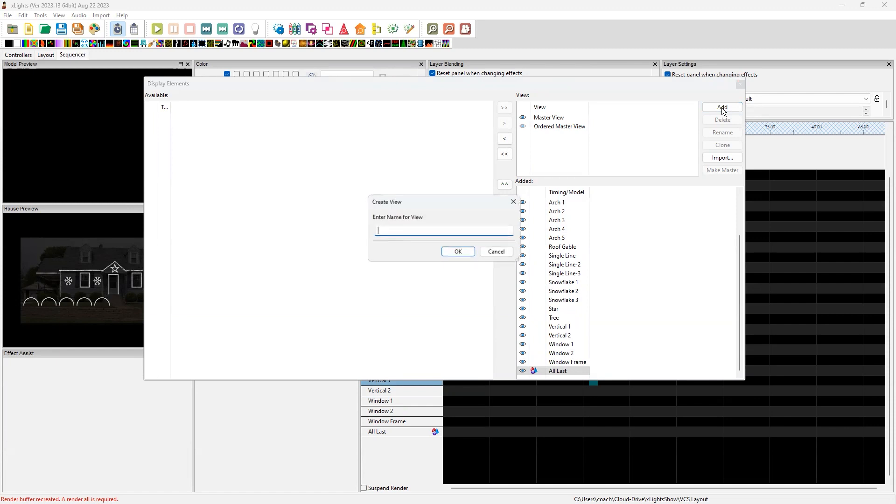
left_click(495, 252)
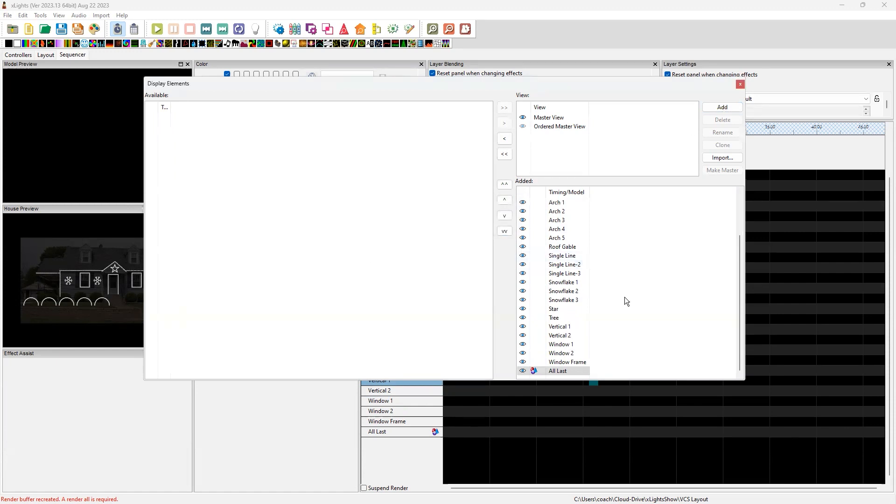
left_click(739, 85)
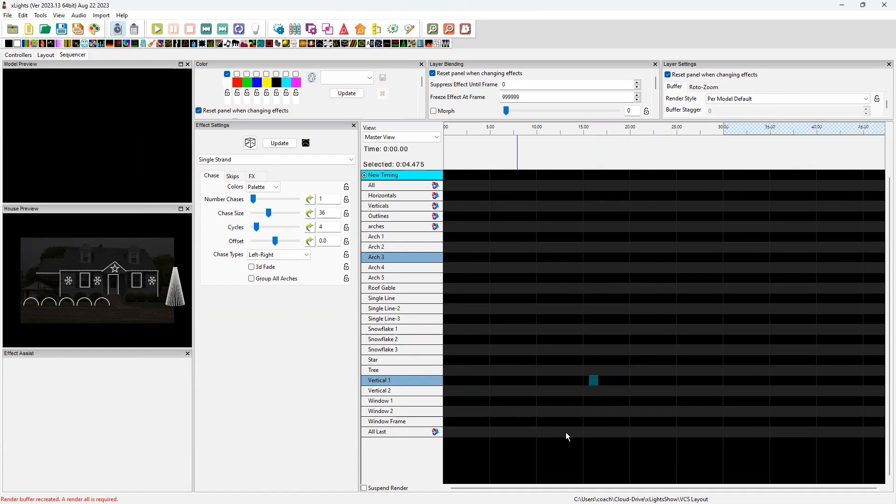
Place a Bars effect on the All row and stretch it from 0:00 to about 0:21.85
left_click_drag(660, 434, 762, 429)
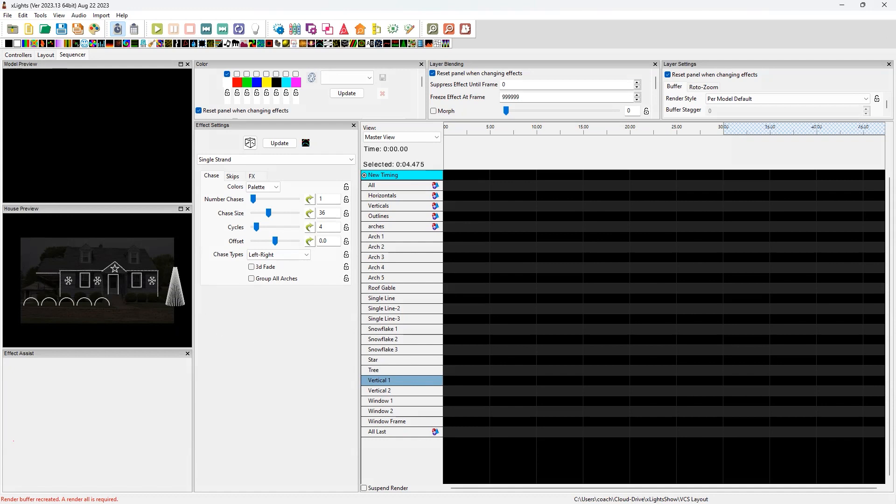
left_click(501, 186)
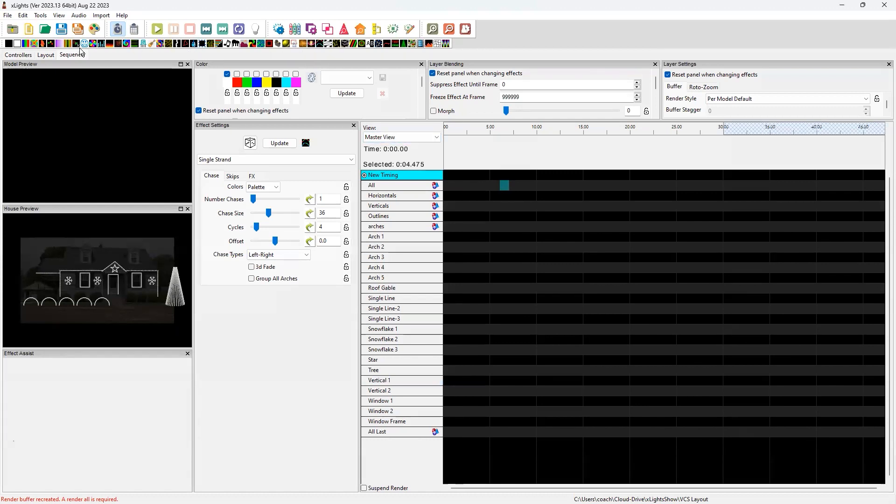
left_click_drag(28, 44, 646, 185)
left_click_drag(460, 186, 444, 186)
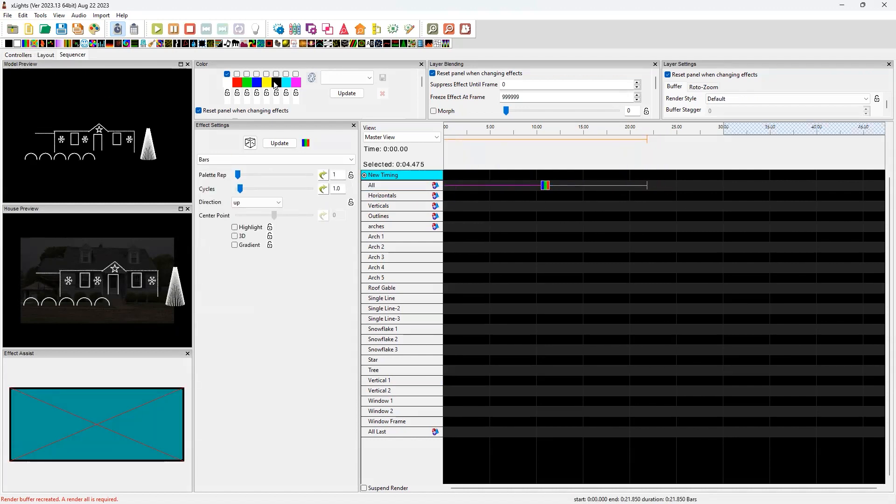
Limit the Bars effect's colors to red, green and blue, and raise its cycles to 4.8
left_click(236, 74)
left_click(246, 73)
left_click(256, 73)
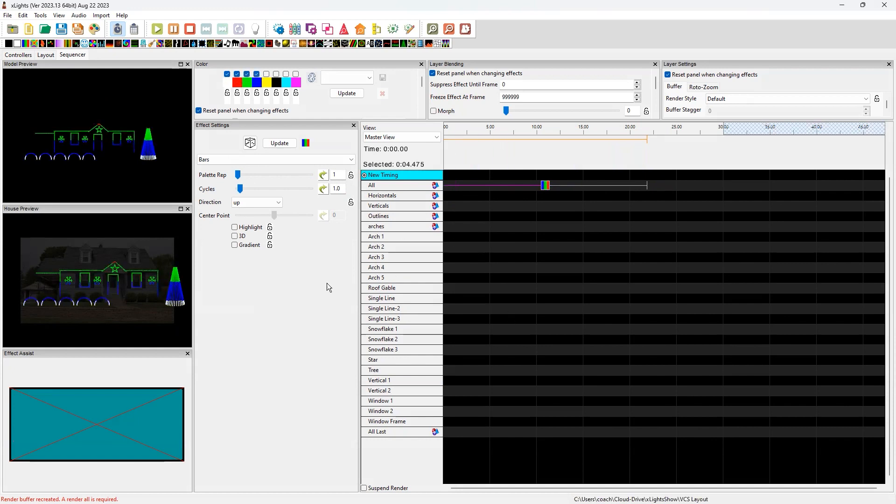
left_click(227, 74)
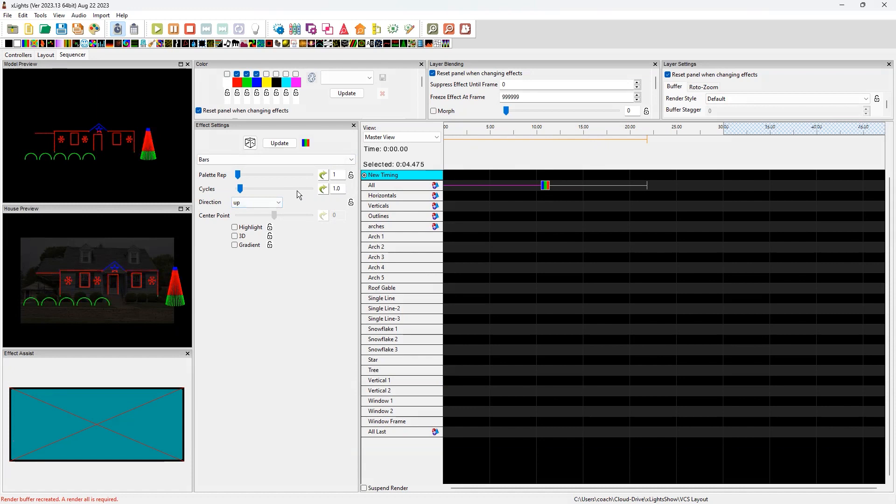
left_click_drag(241, 189, 250, 189)
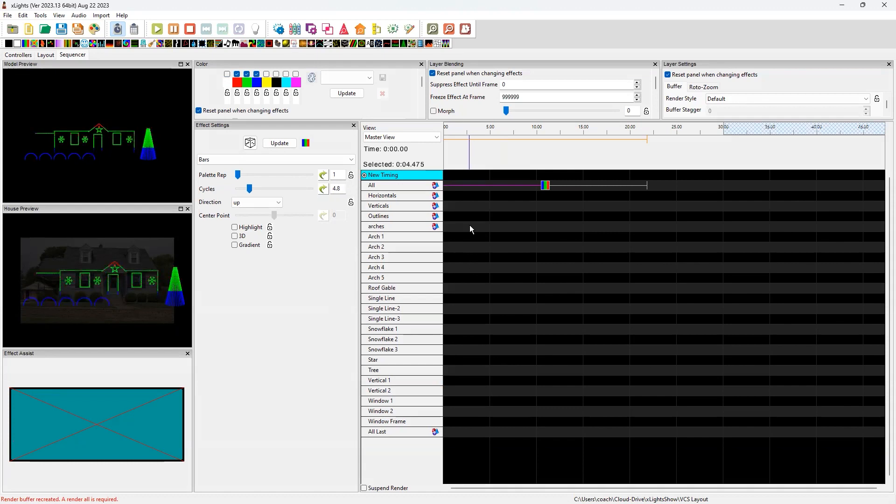
Place an On effect on Snowflake 1 from about 4.9 to 11.25 seconds, with white enabled and red and blue disabled
left_click(490, 331)
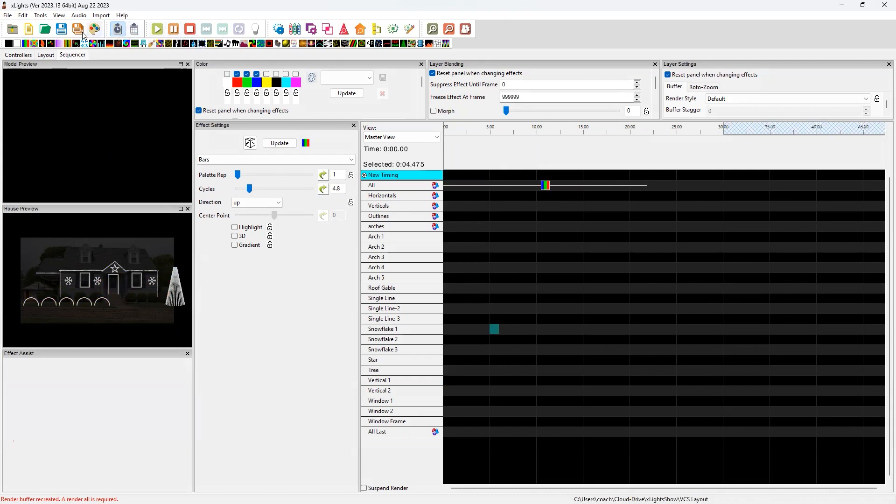
left_click_drag(17, 43, 548, 329)
left_click(227, 74)
left_click(237, 73)
left_click(257, 74)
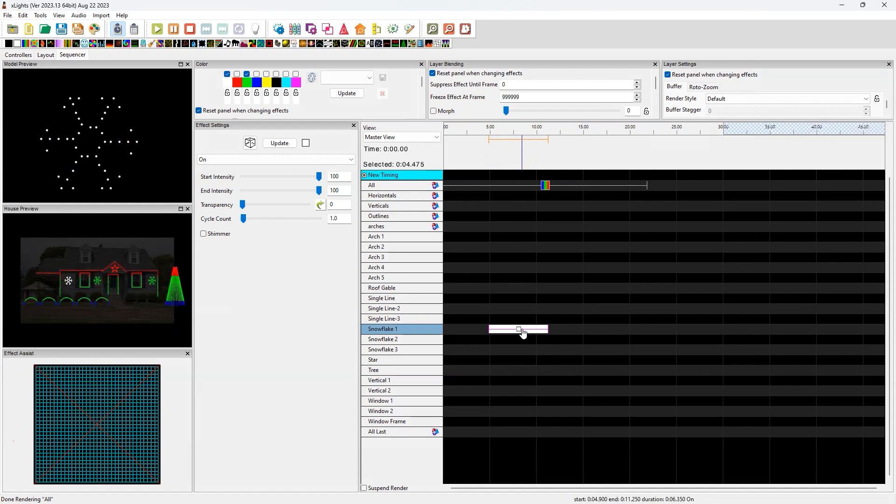
Shift the On effect between neighboring rows and leave it on Snowflake 2
key("shift+Up")
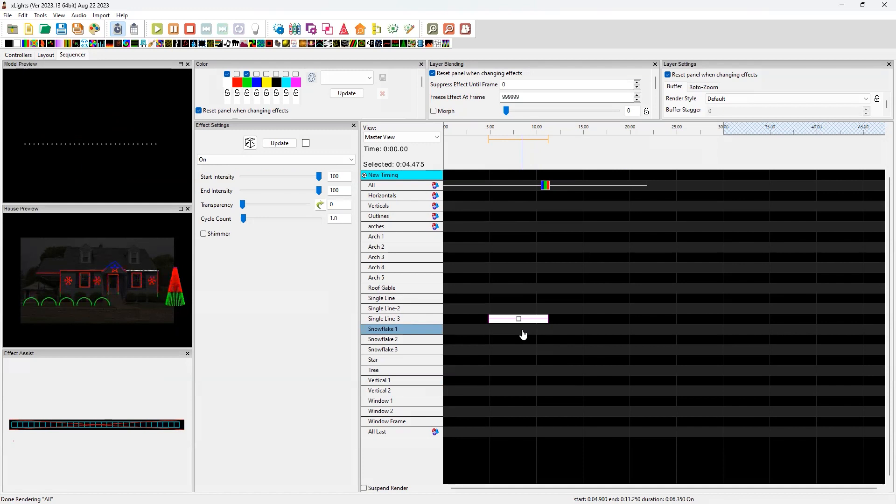
key("shift+Down")
key("shift+Down")
key("shift+Down")
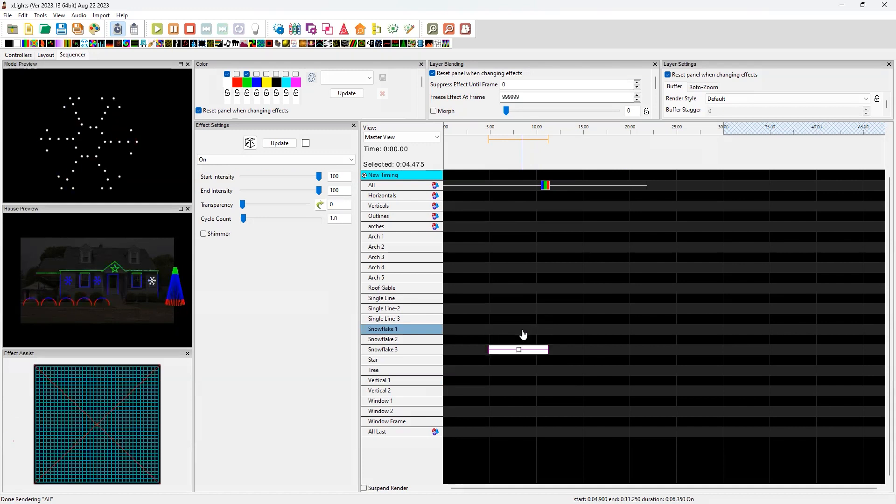
key("shift+Up")
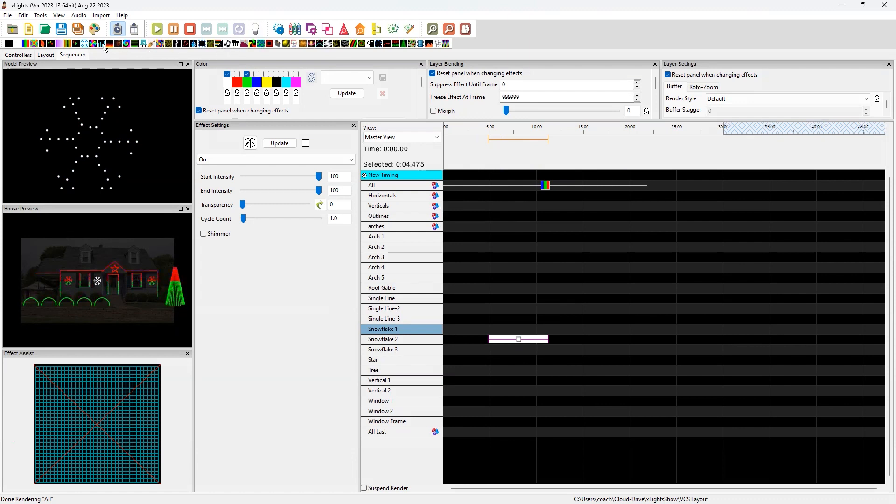
Try a Color Wash effect on the Horizontals row, shift it slightly earlier, and delete it
left_click_drag(69, 43, 501, 196)
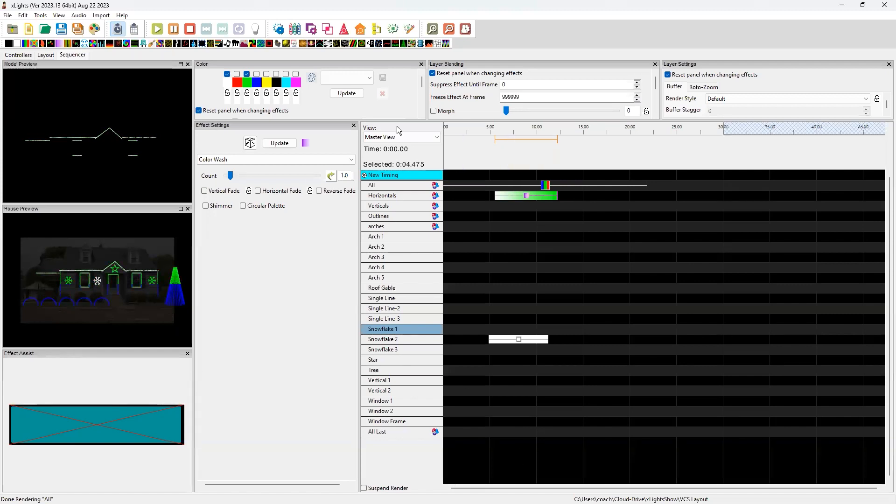
left_click_drag(526, 196, 523, 196)
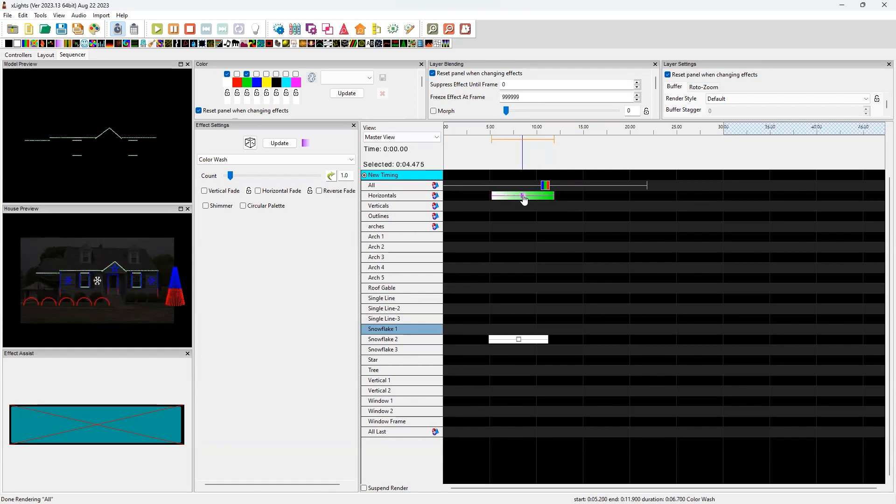
key("Delete")
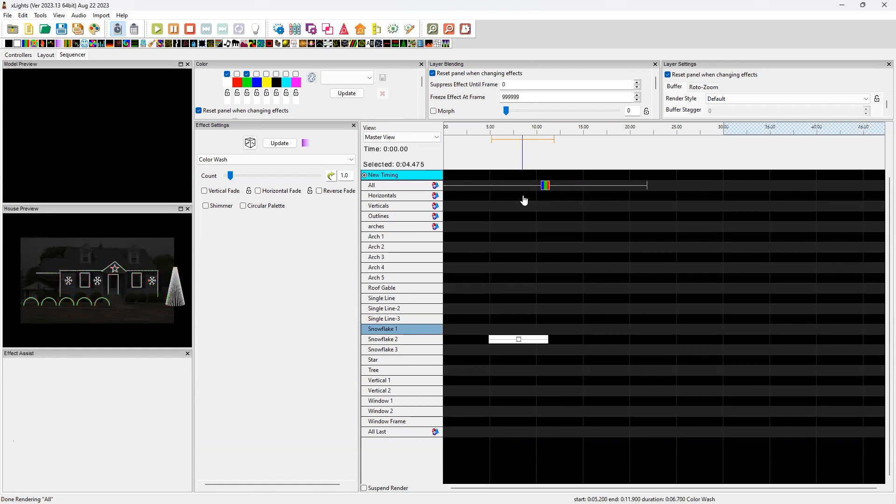
Shorten the Bars effect on All to end at about 16 seconds and place a Pinwheel effect on Snowflake 3 from about 7.1 to 10.9 seconds
left_click_drag(649, 187, 593, 189)
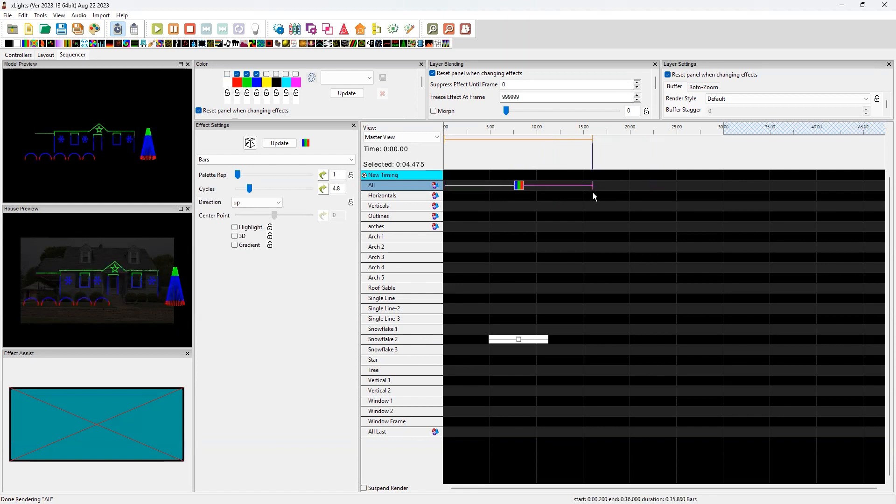
left_click(520, 343)
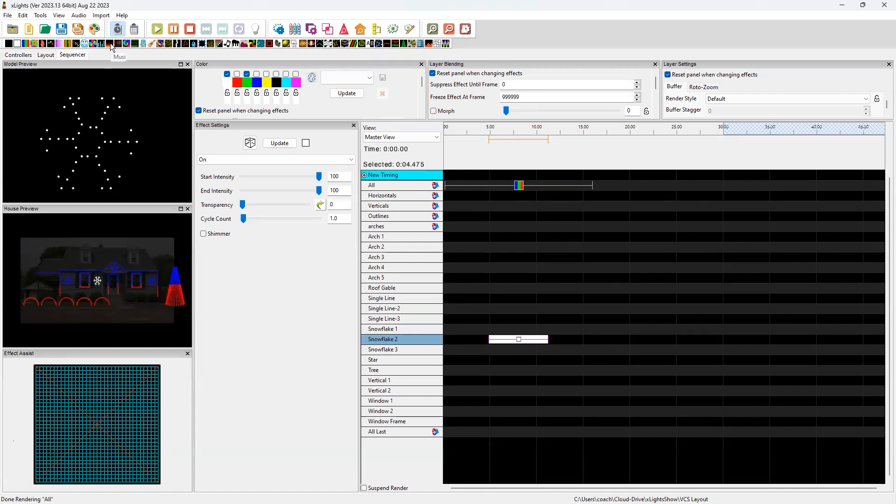
mouse_move(251, 44)
left_mouse_down()
mouse_move(490, 350)
mouse_move(516, 350)
left_mouse_up()
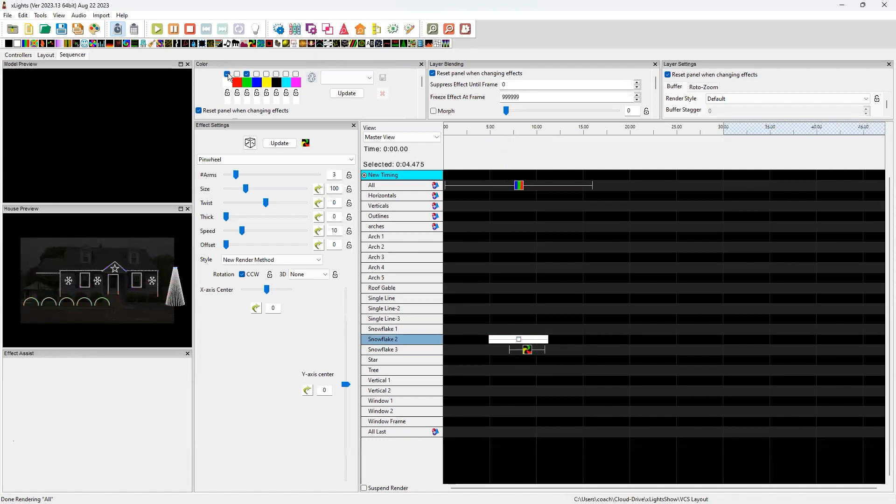
left_click(518, 350)
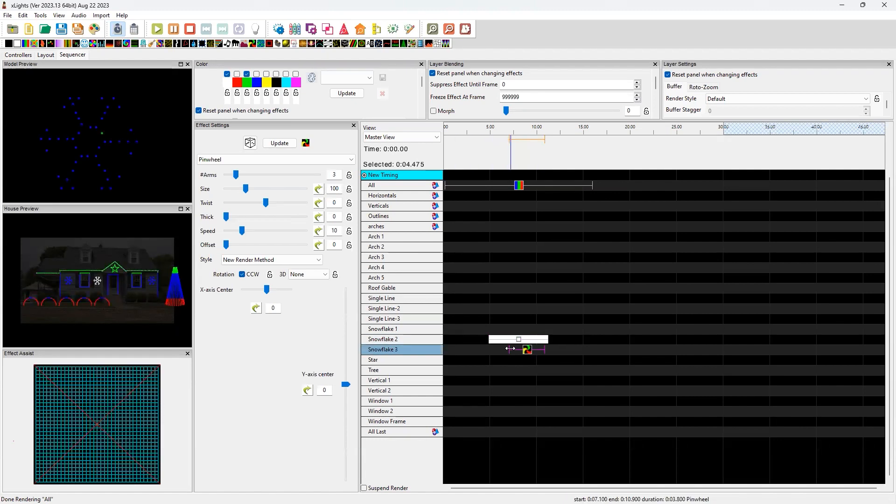
Extend the Snowflake 3 Pinwheel to start at about 5.1 seconds and set its Thick value to 69
left_click_drag(510, 350, 491, 351)
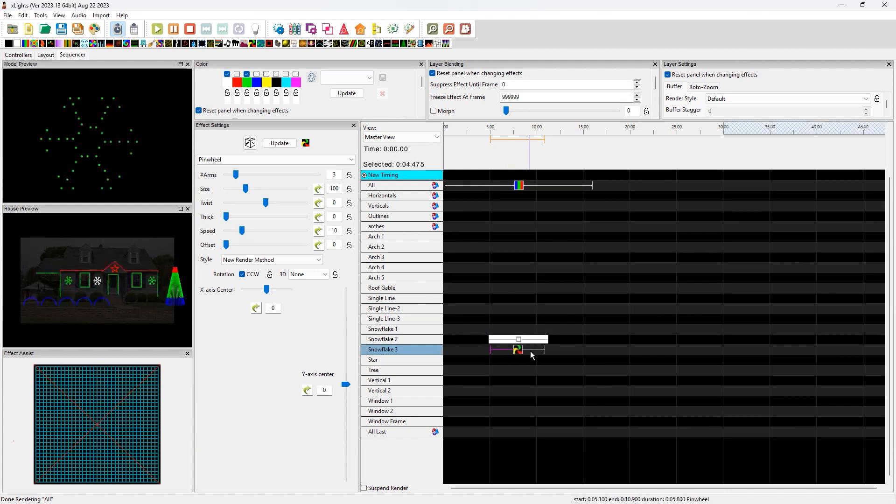
left_click_drag(226, 217, 280, 222)
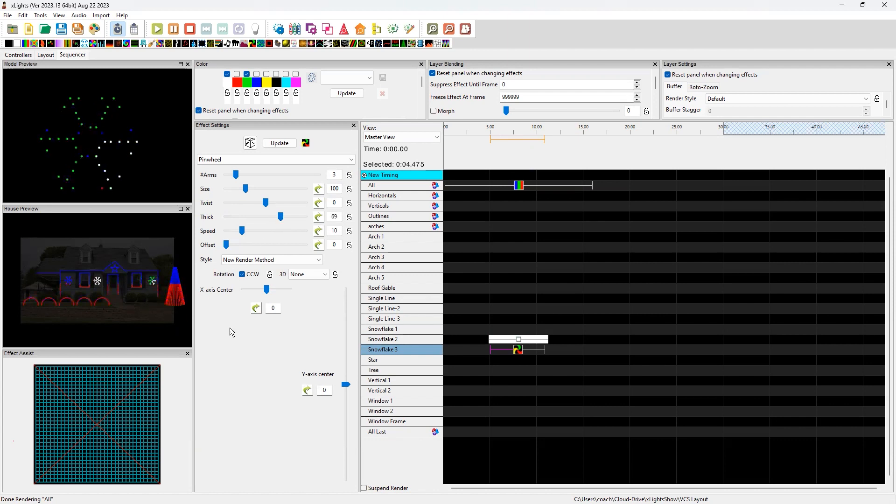
Disable green for the Snowflake 3 Pinwheel, keeping only white enabled, and set its Thick value to 44
scroll(150, 309, "up", 5)
left_click_drag(110, 285, 81, 276)
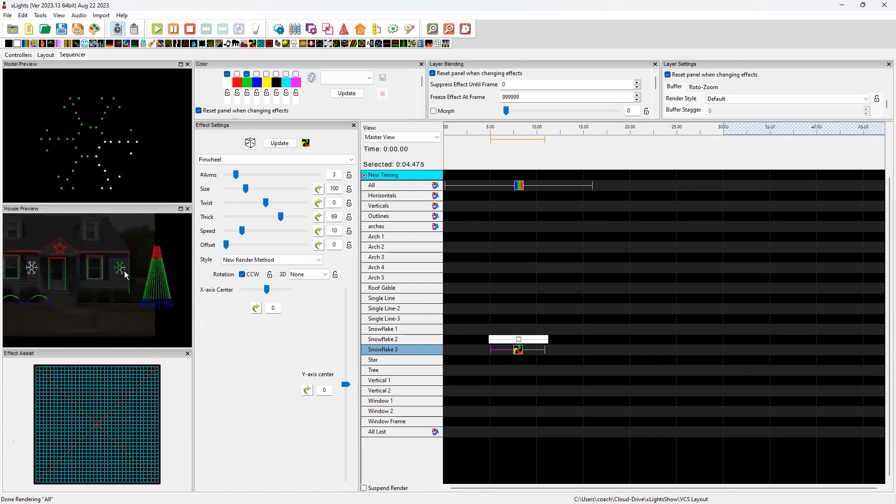
left_click(246, 75)
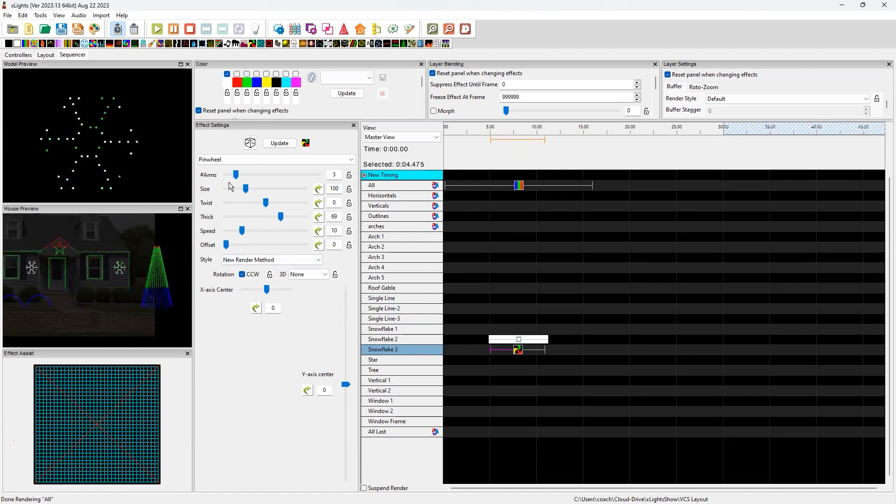
left_click_drag(280, 217, 266, 217)
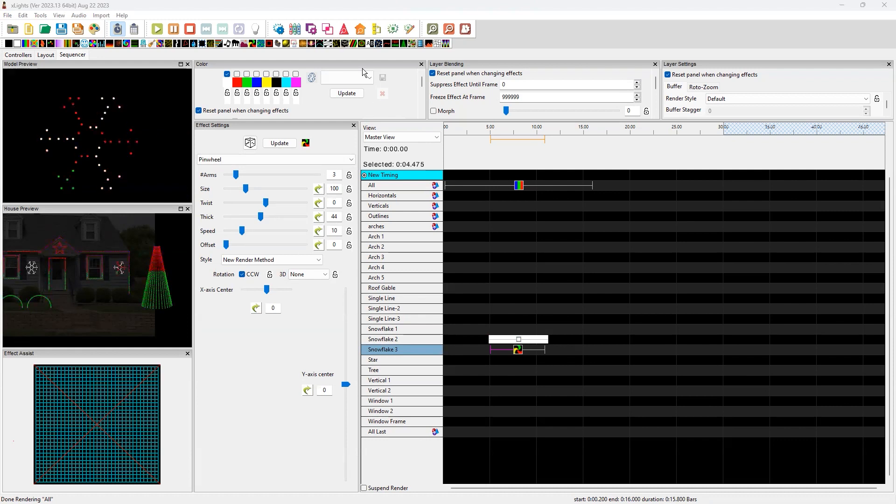
Restore the maximized application window to a smaller floating window and reposition it on the desktop
left_click_drag(375, 13, 230, 106)
left_click_drag(224, 110, 366, 105)
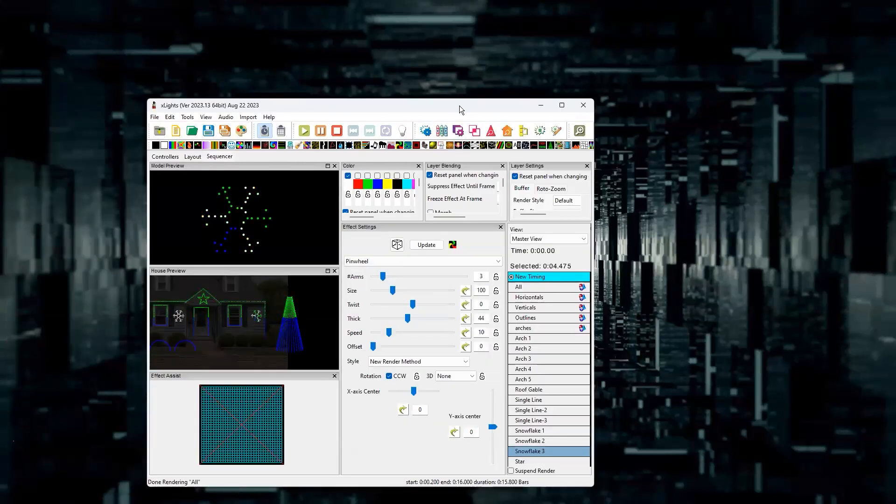
left_click_drag(459, 105, 596, 83)
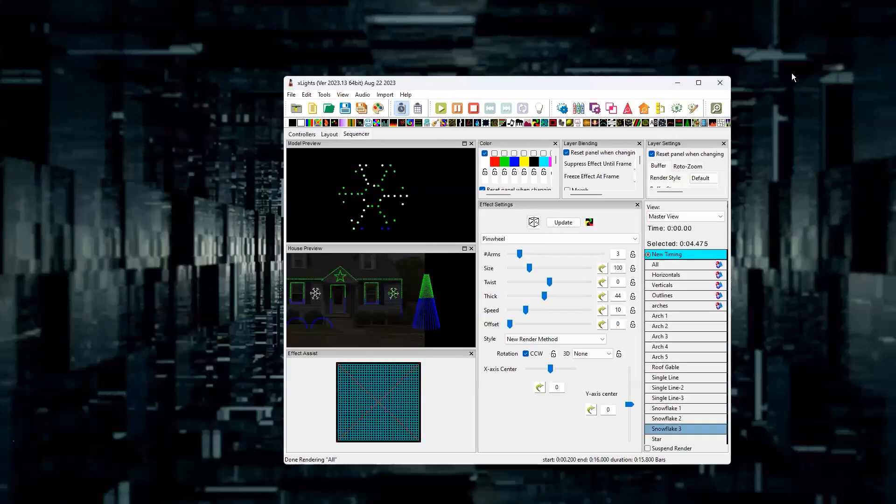